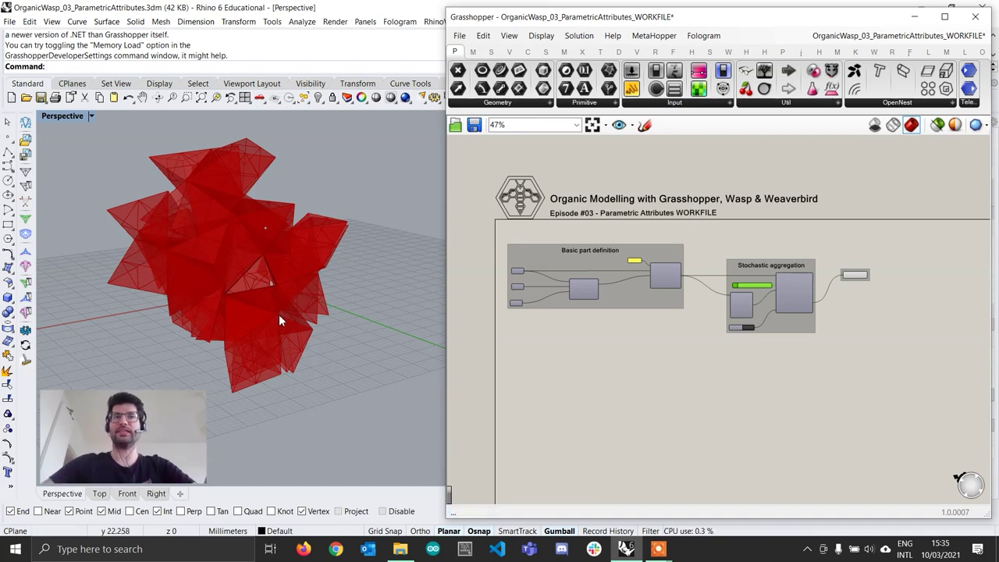
Move the part geometry component down so it lines up with the stochastic aggregation's PART_OUT output
right_click_drag(279, 314, 304, 269)
scroll(768, 289, "up", 3)
scroll(911, 280, "up", 3)
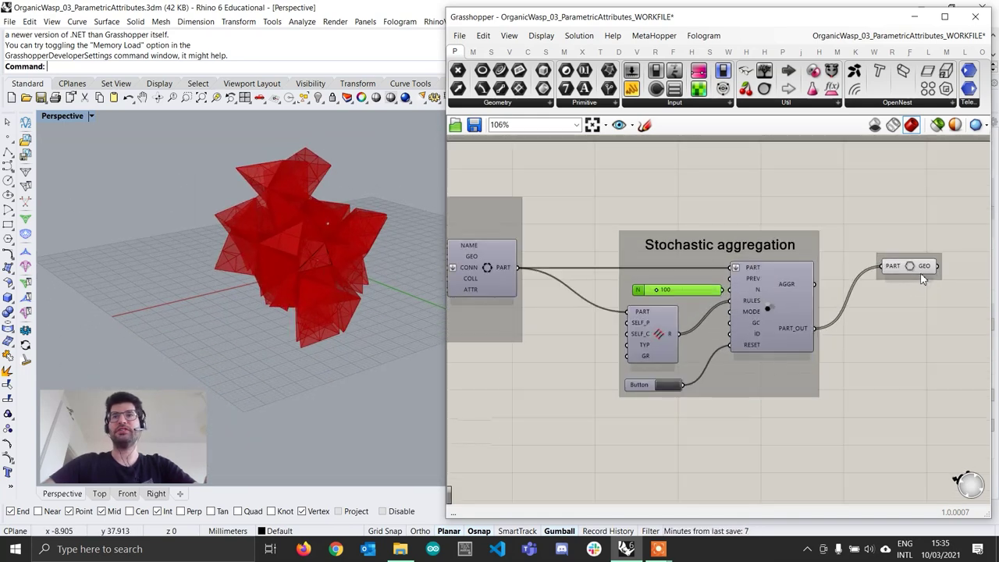
left_click_drag(909, 267, 909, 342)
scroll(326, 288, "down", 2)
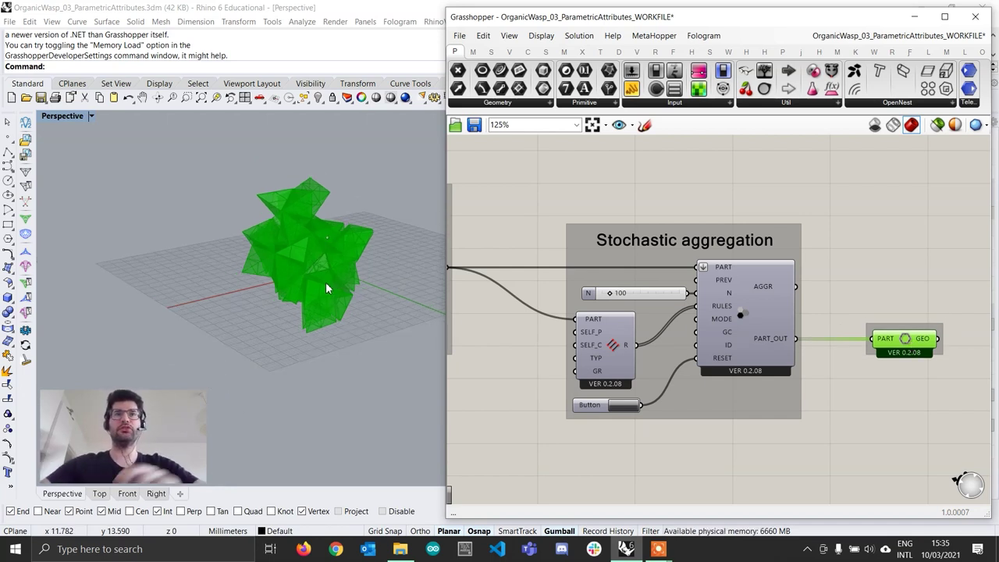
Examine the aggregated tetrahedra up close and from several angles in the perspective viewport
scroll(325, 289, "up", 6)
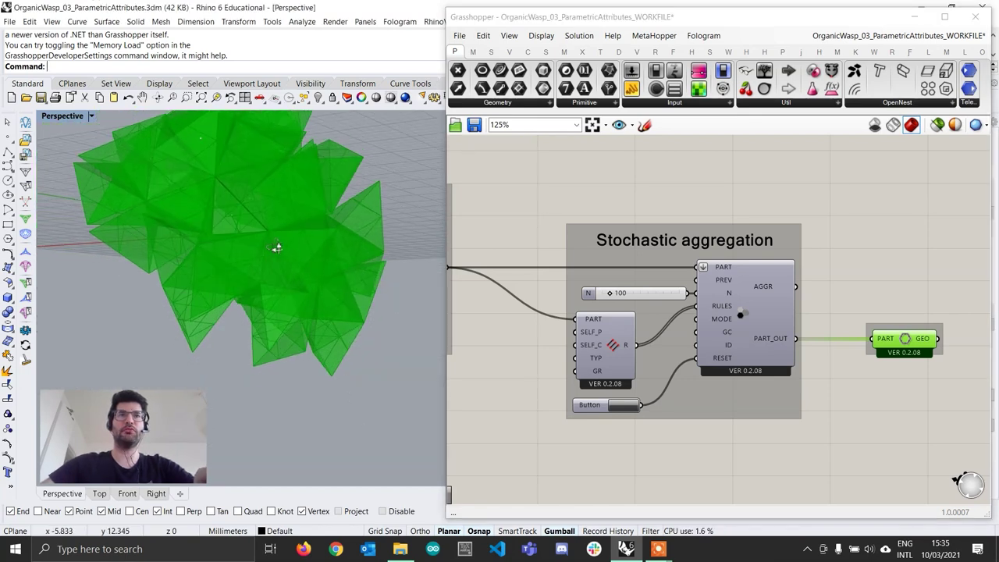
right_click_drag(277, 247, 346, 213)
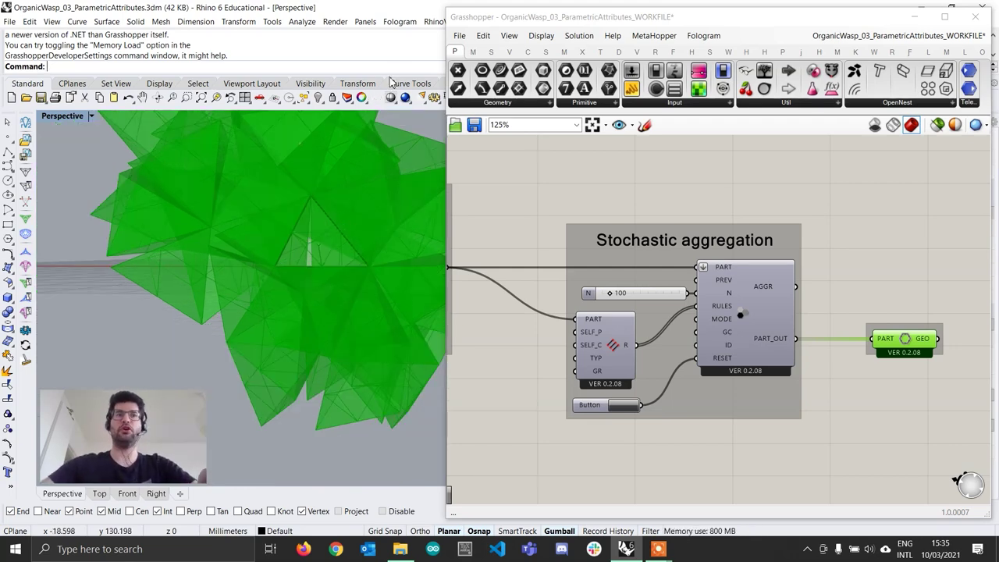
right_click_drag(285, 234, 289, 284)
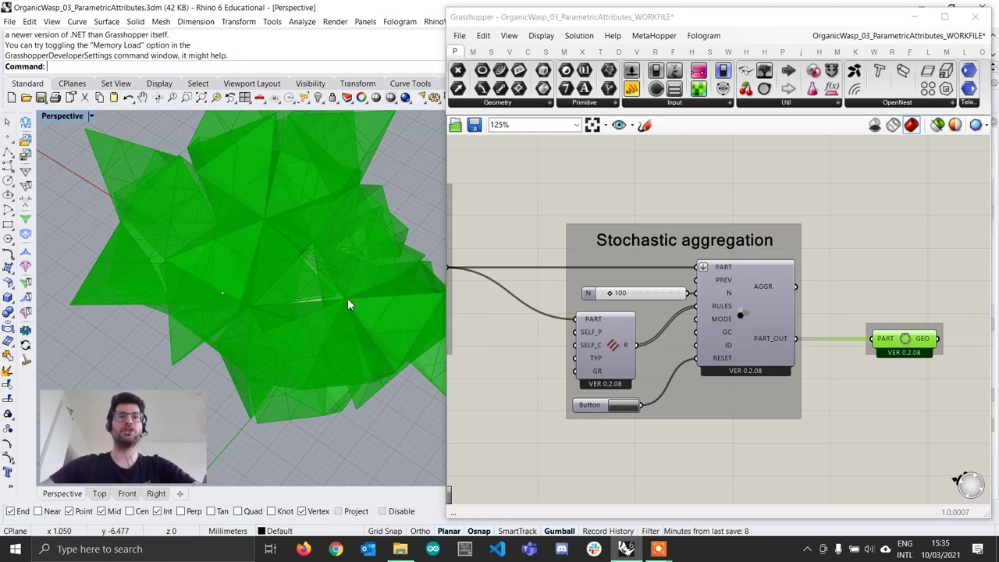
right_click_drag(339, 290, 347, 261)
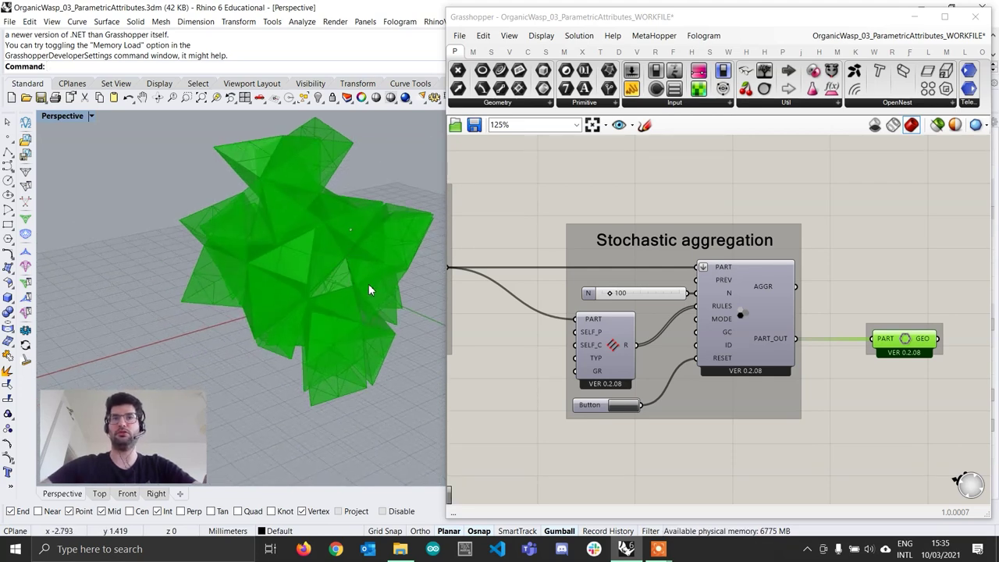
right_click_drag(369, 284, 385, 257)
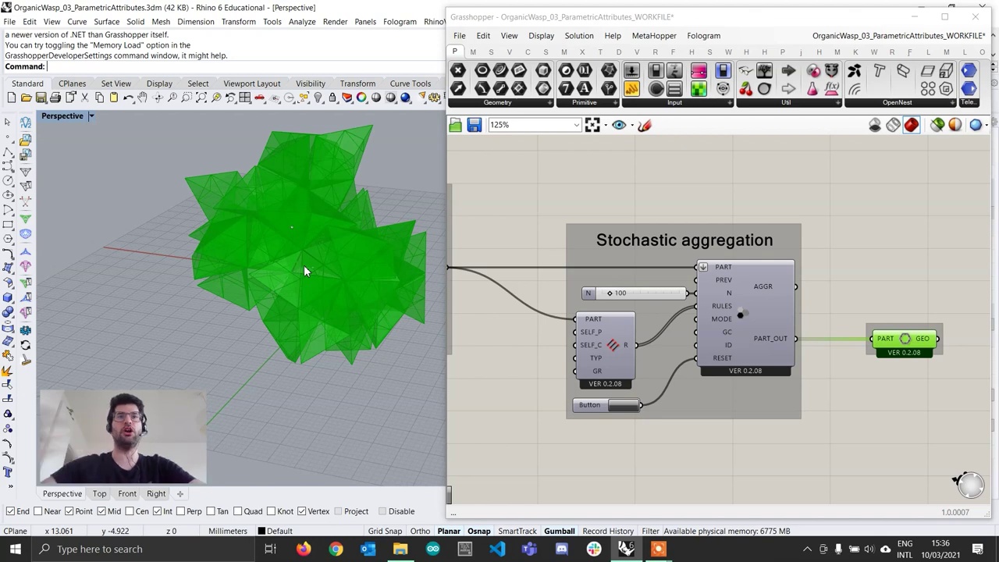
scroll(339, 272, "down", 3)
right_click_drag(338, 272, 351, 289)
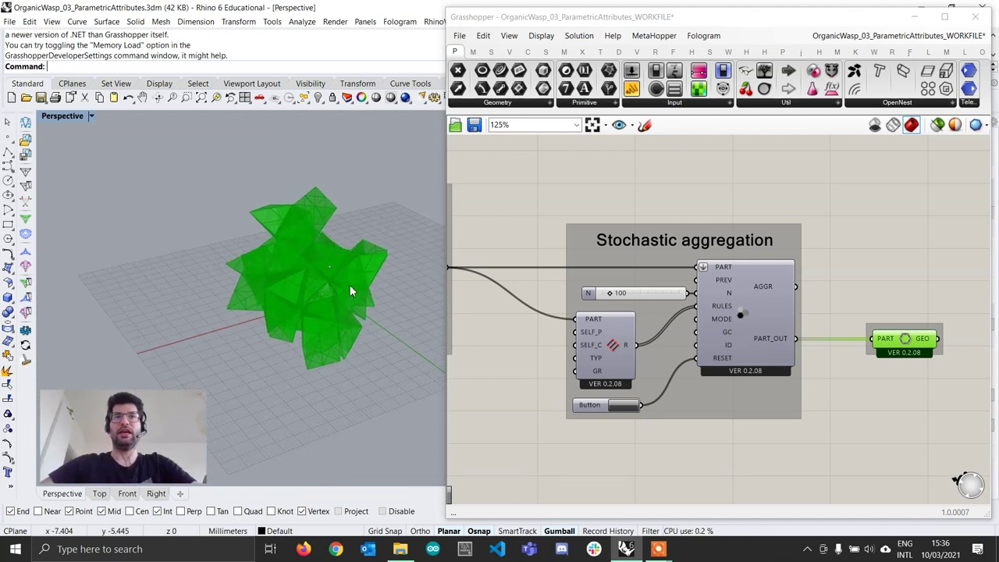
Place a Wasp attribute component with ID, VAL and TR inputs below the Basic part definition group
right_click_drag(603, 382, 803, 336)
scroll(802, 336, "down", 3)
right_click_drag(649, 355, 648, 351)
scroll(649, 350, "up", 2)
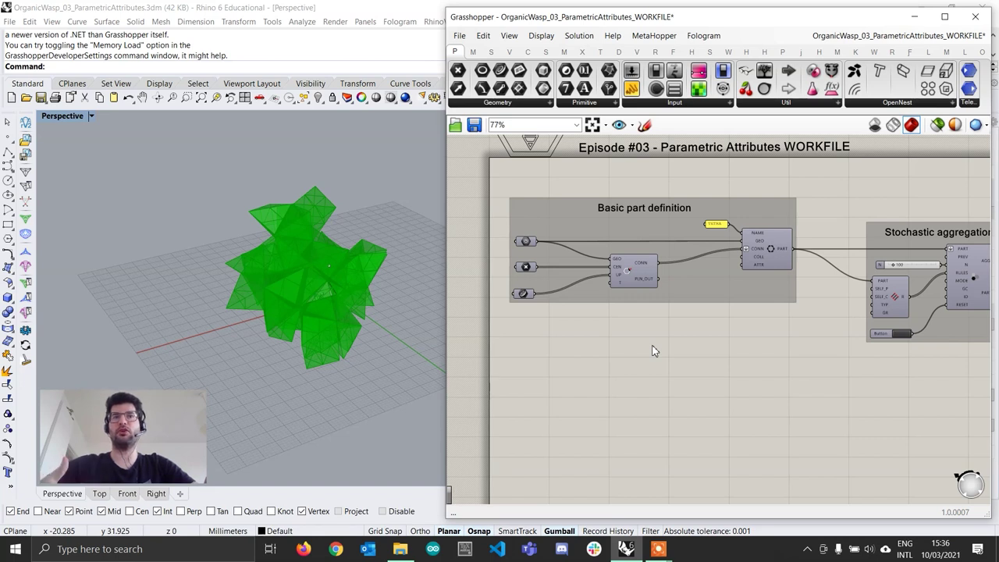
scroll(641, 366, "up", 1)
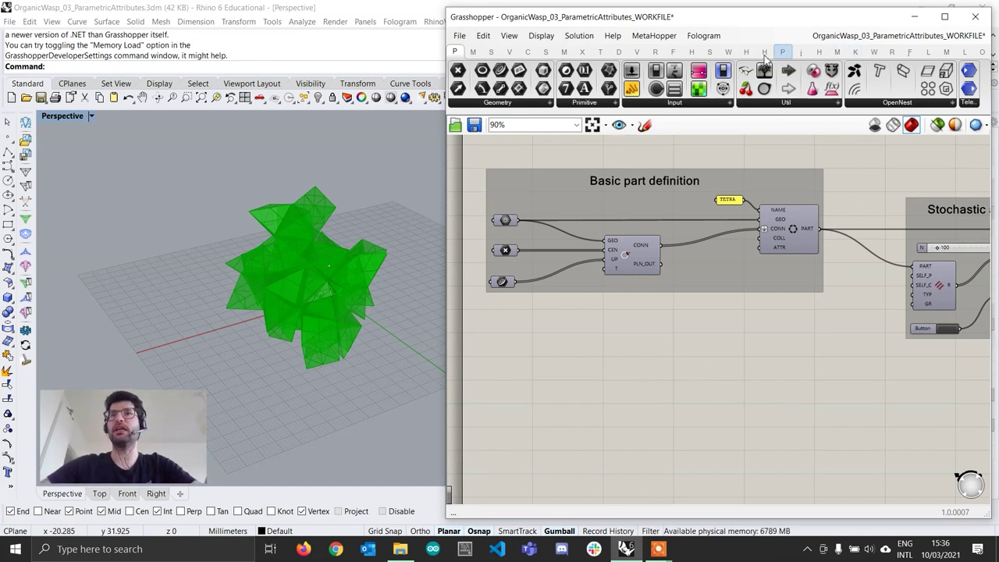
left_click(873, 51)
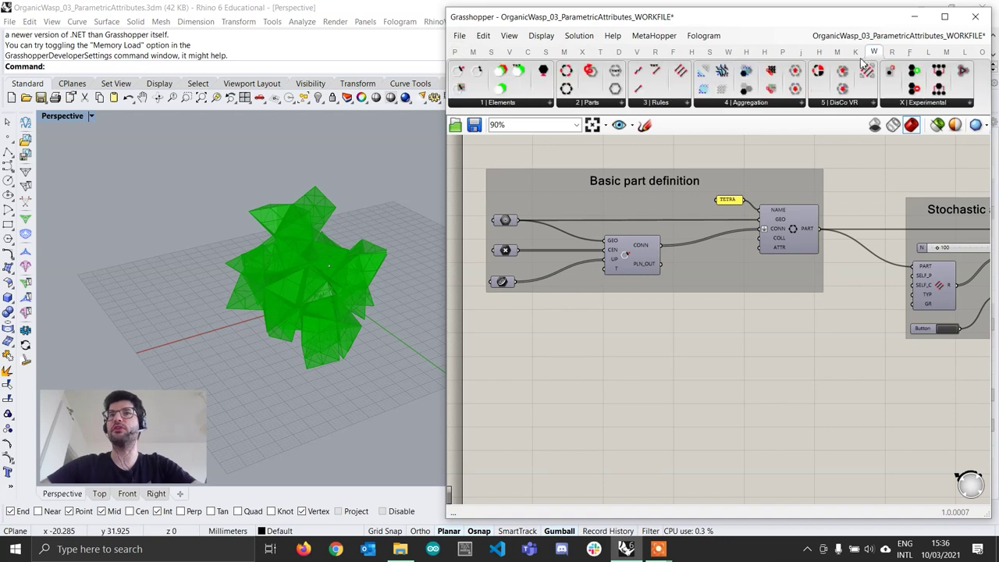
left_click(523, 104)
left_click_drag(495, 183, 695, 372)
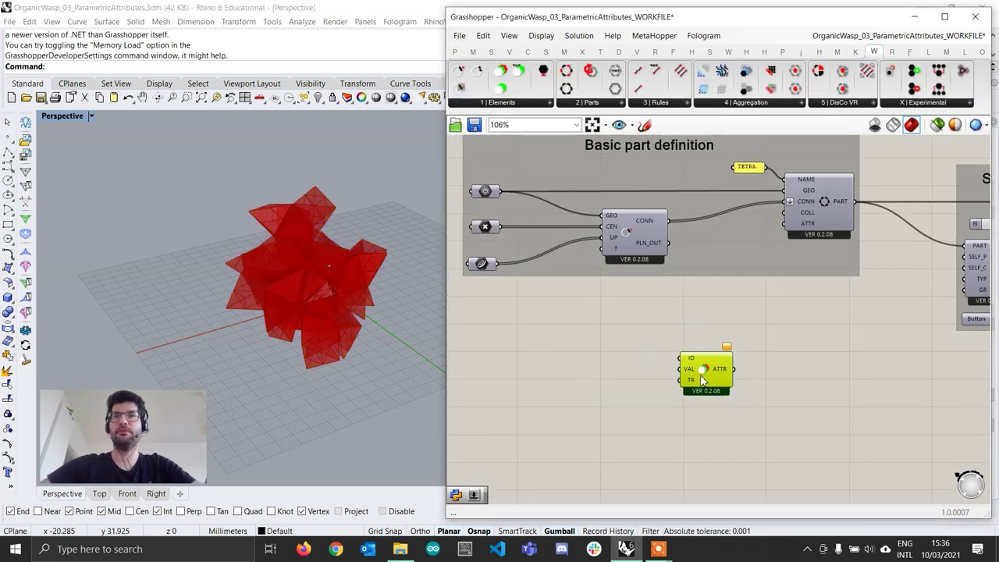
Add a panel containing "center", connect it to the attribute's ID input and place it just above that component
scroll(661, 365, "up", 2)
scroll(694, 356, "up", 2)
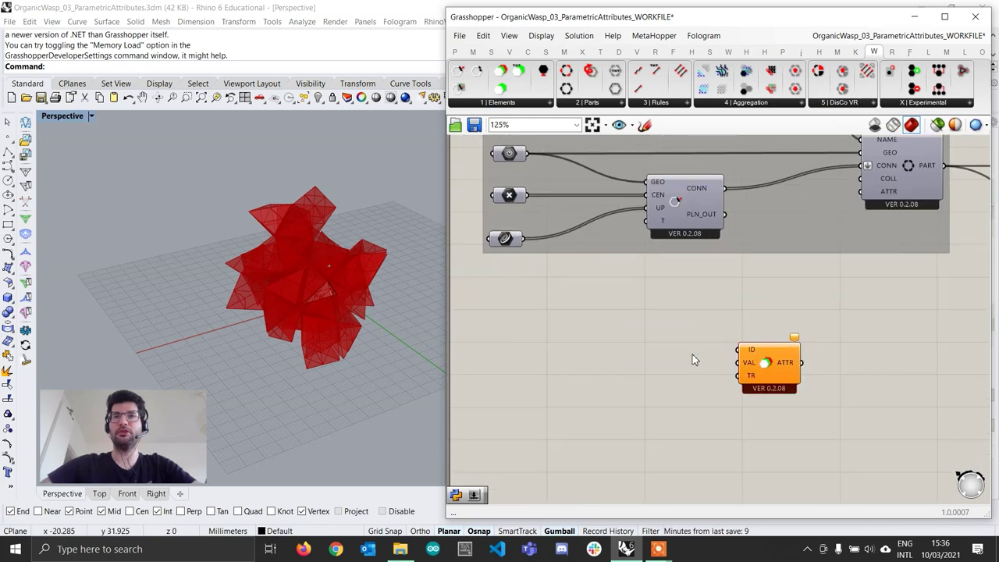
double_click(693, 355)
type("ce")
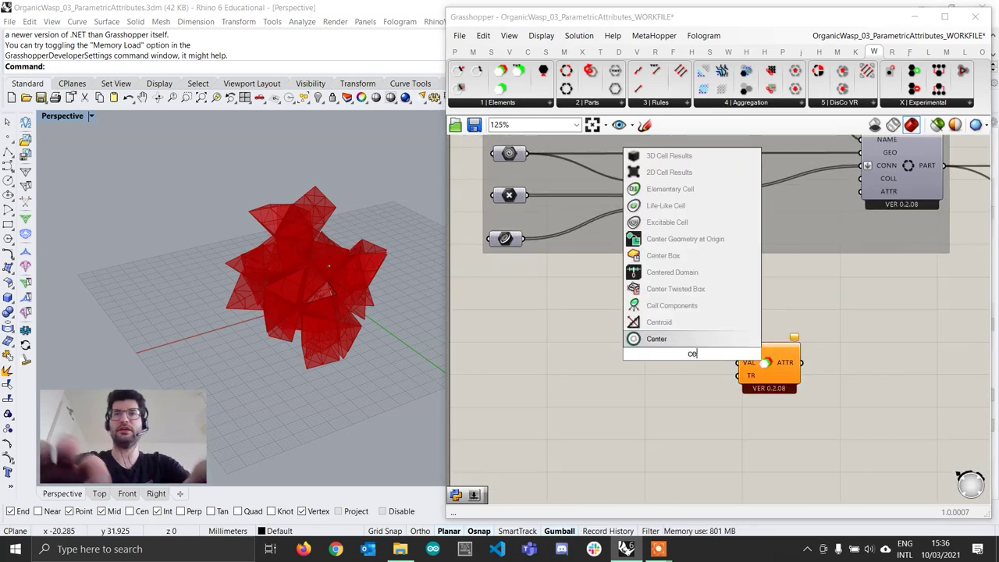
key("BackSpace")
key("BackSpace")
type("\"center")
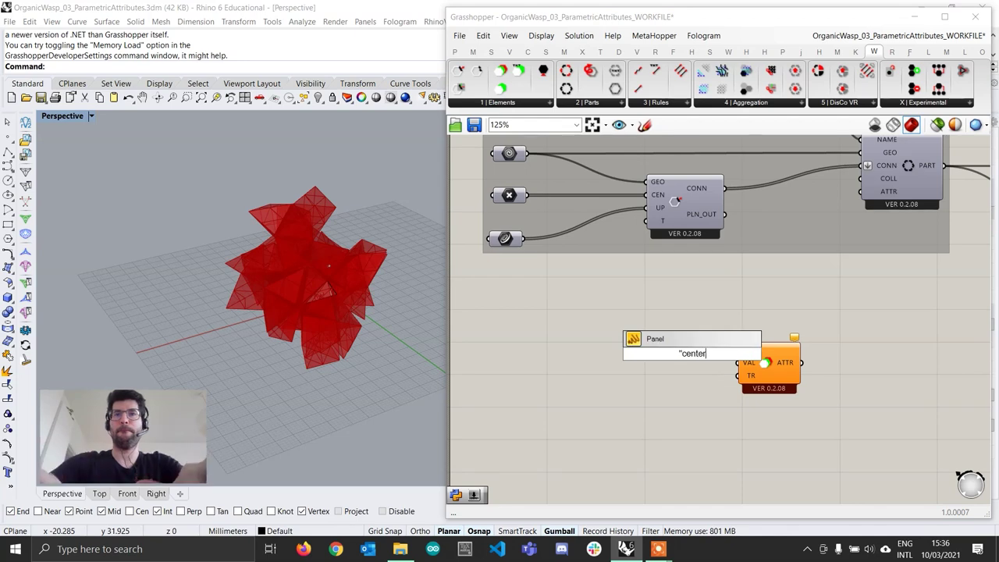
key("Return")
scroll(711, 367, "up", 2)
left_click_drag(712, 350, 741, 347)
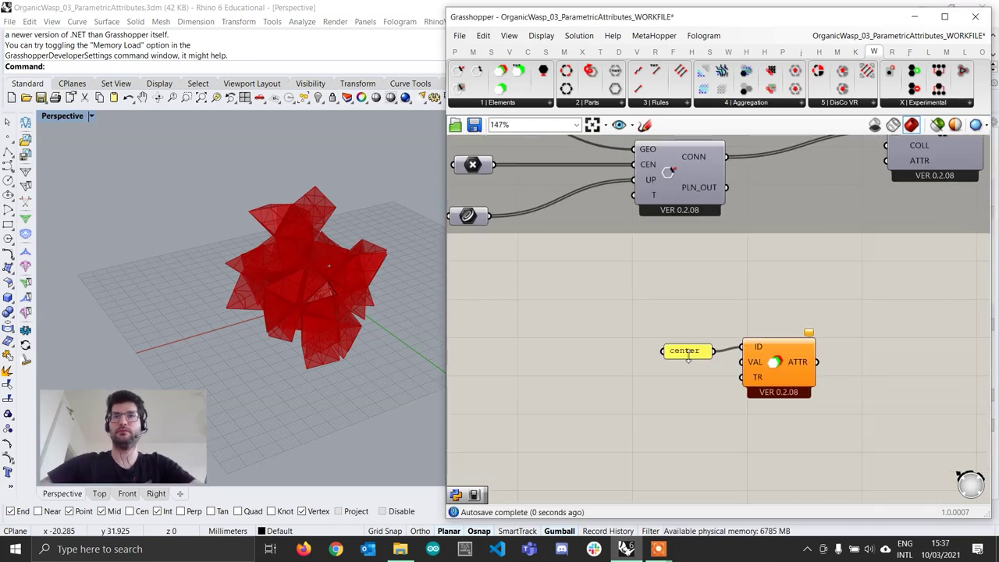
left_click(685, 351)
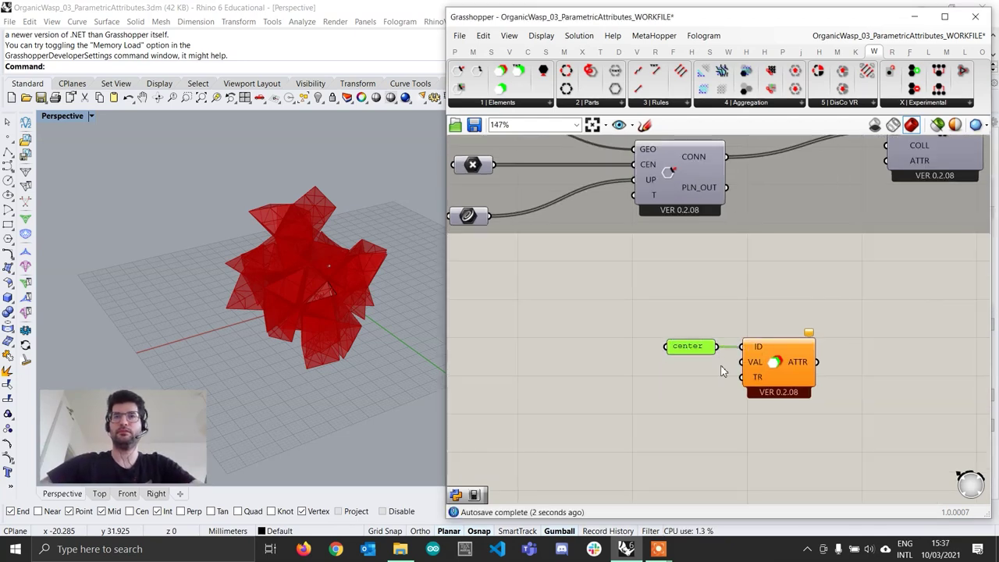
scroll(714, 372, "down", 1)
left_click_drag(702, 349, 703, 334)
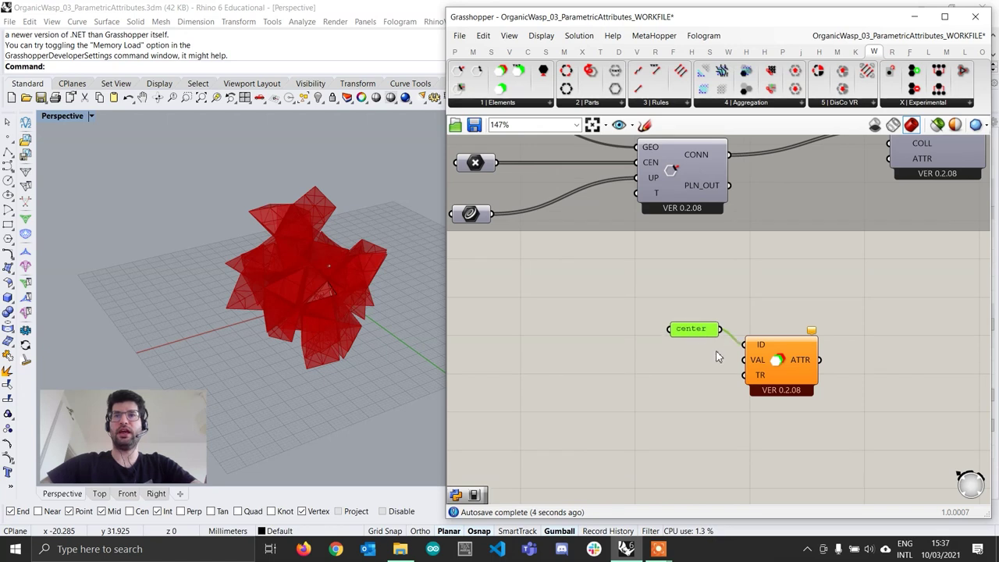
scroll(687, 361, "down", 1)
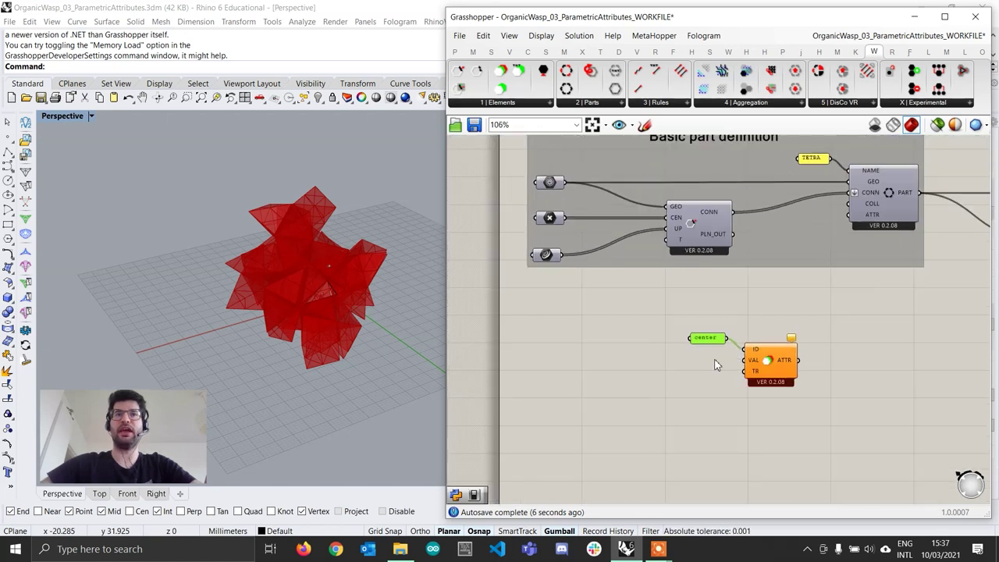
Add a Volume component beside the attribute and feed it the part's Geo parameter
double_click(650, 367)
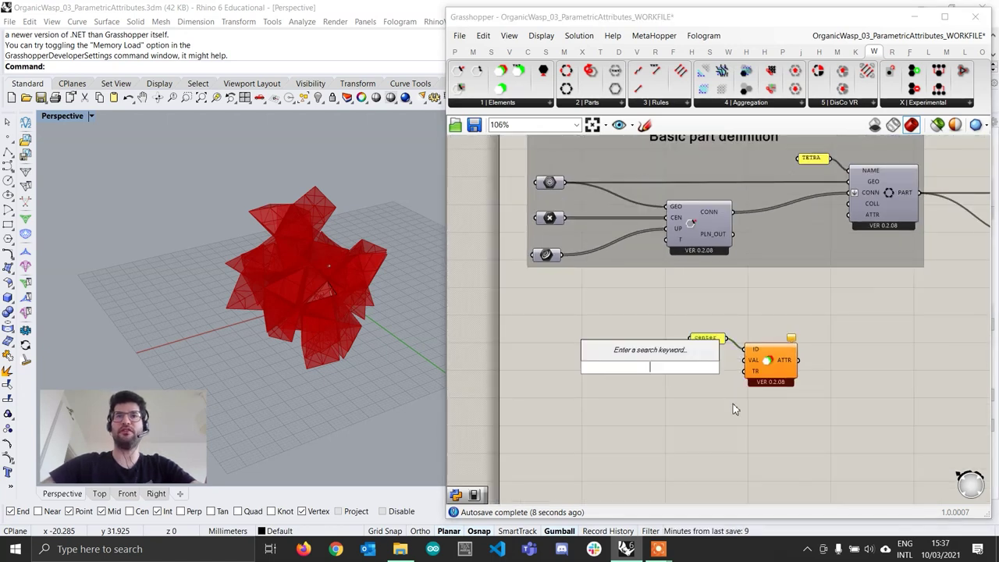
type("volyme")
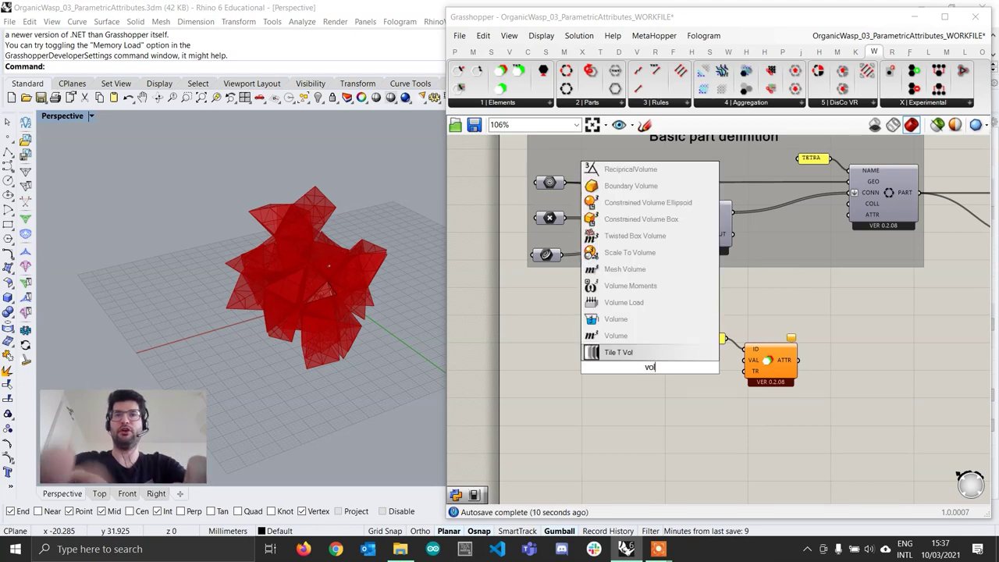
key("BackSpace")
key("BackSpace")
key("BackSpace")
type("ume")
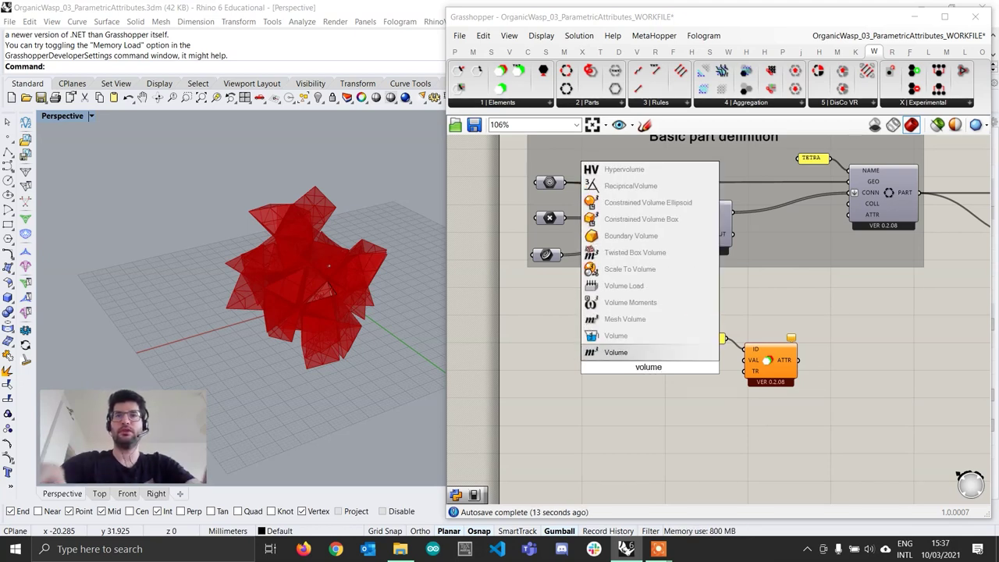
key("Return")
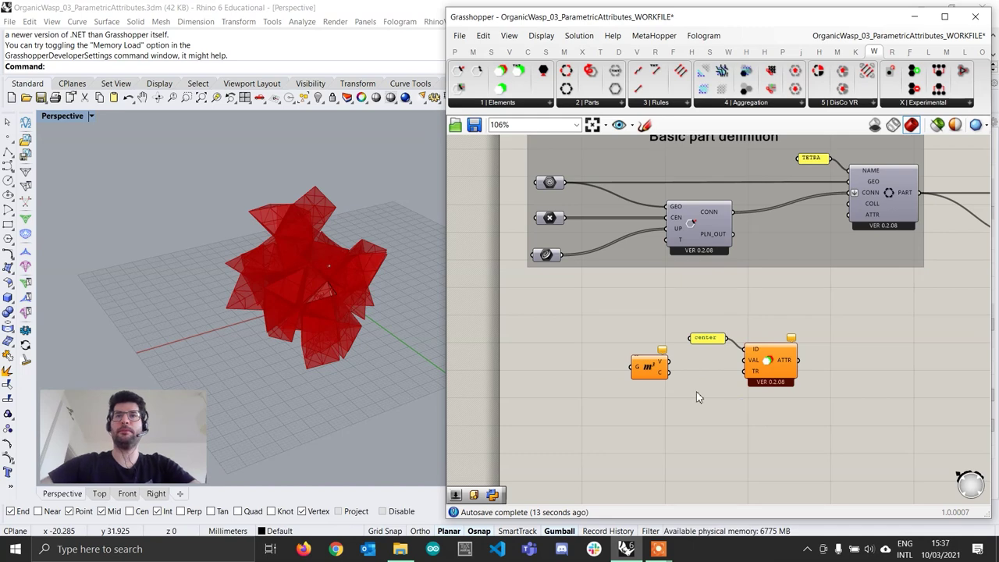
scroll(647, 359, "up", 1)
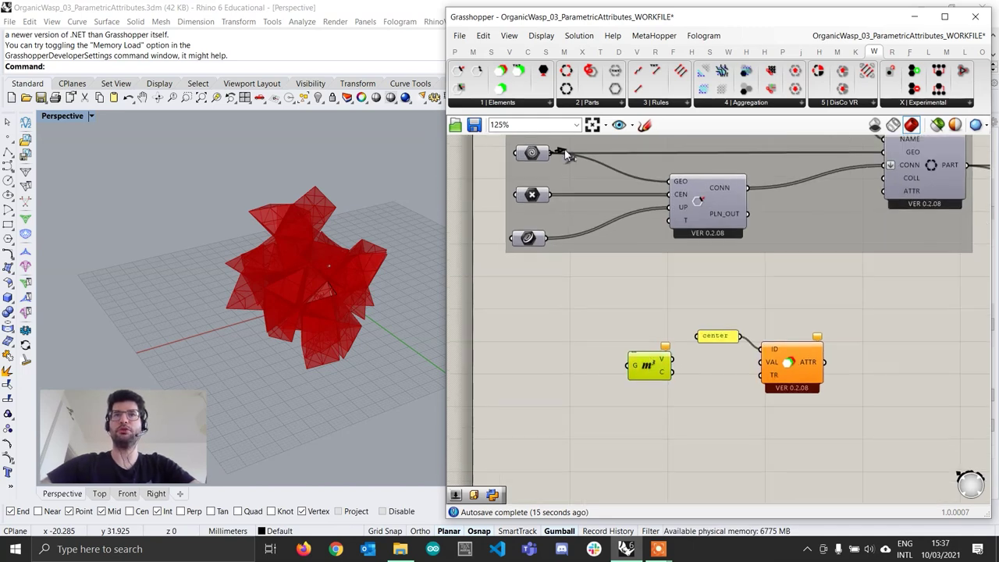
left_click_drag(550, 152, 651, 365)
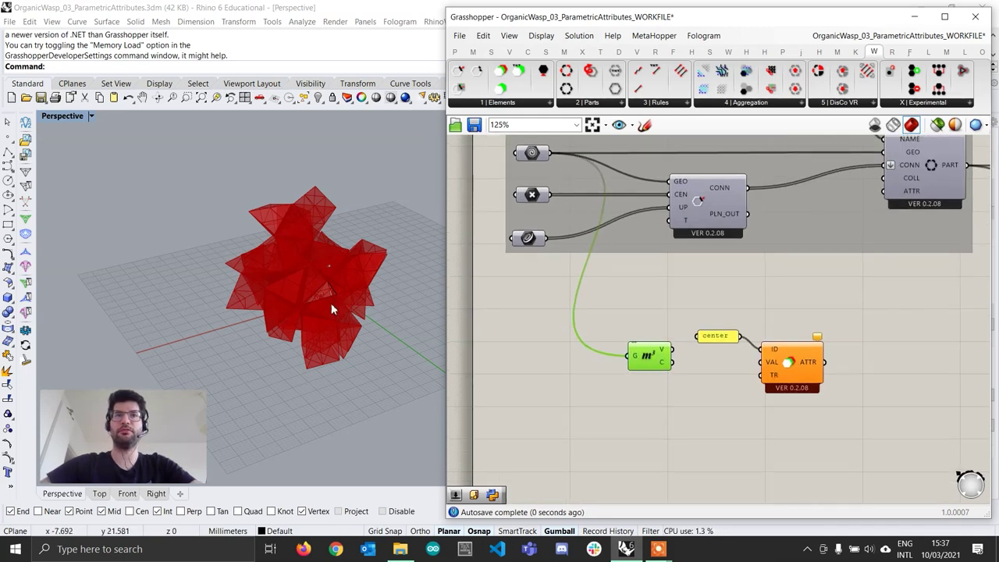
Turn off the preview of the part geometry component that follows the stochastic aggregation
scroll(314, 282, "up", 5)
scroll(616, 318, "down", 6)
scroll(890, 291, "up", 5)
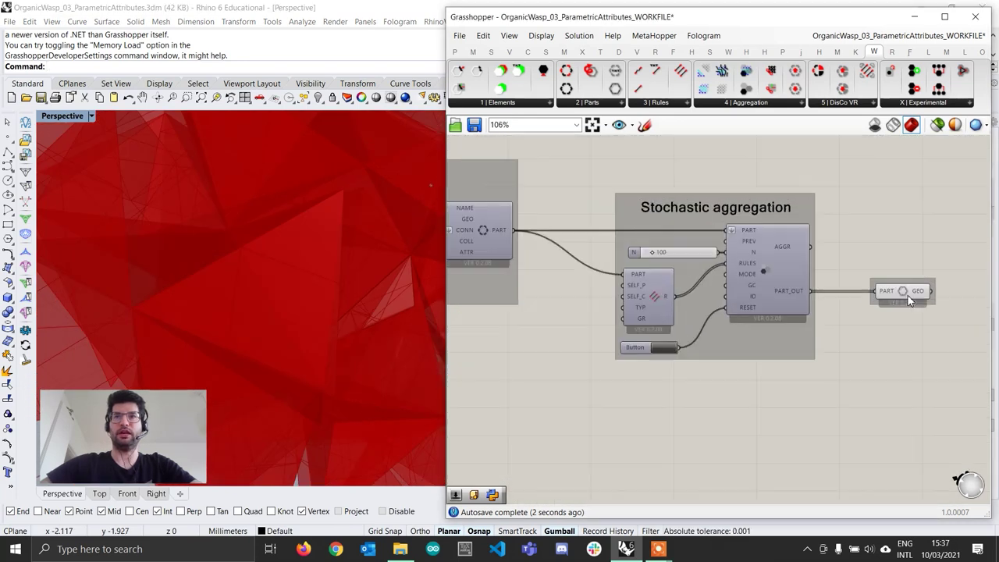
left_click(906, 295)
right_click(905, 294)
left_click(874, 377)
scroll(864, 338, "down", 2)
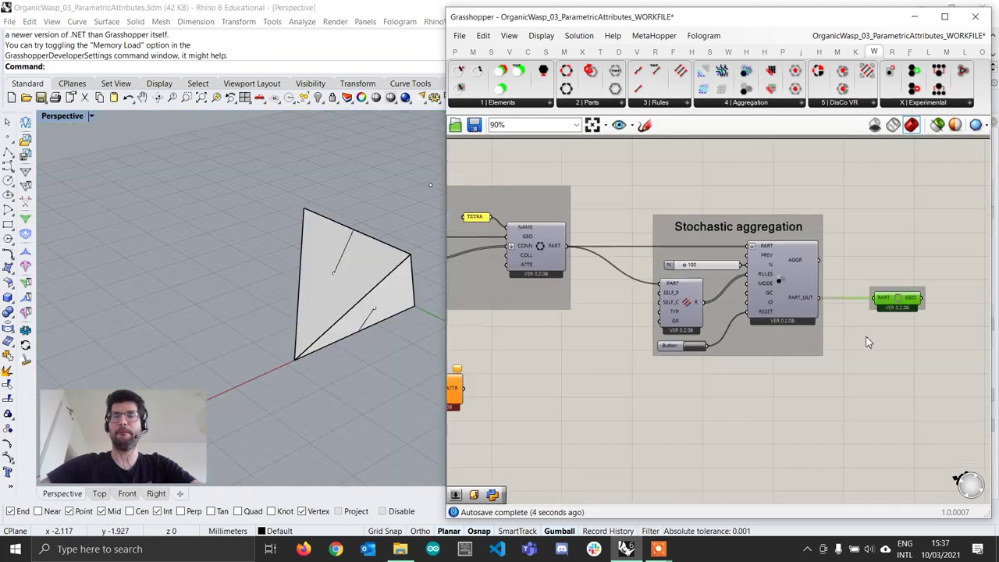
Hide the referenced tetrahedron together with its points and curves in the Rhino viewport
scroll(328, 284, "down", 5)
left_click_drag(404, 339, 206, 196)
left_click(316, 98)
left_click(545, 403)
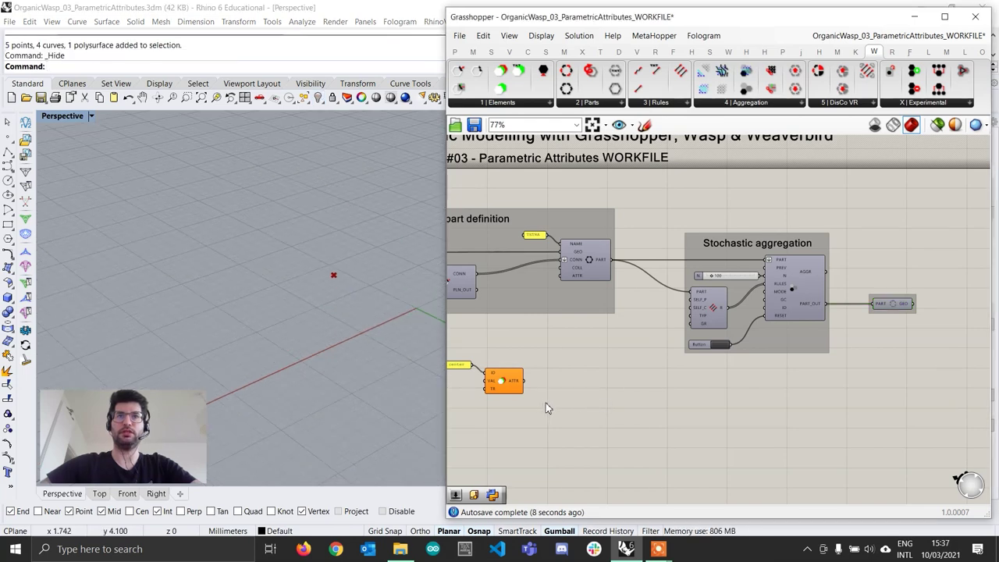
Turn on the preview of the Geo parameter to check the Volume centroid against the tetrahedron
right_click_drag(546, 403, 719, 393)
scroll(553, 392, "up", 1)
left_click_drag(593, 364, 589, 360)
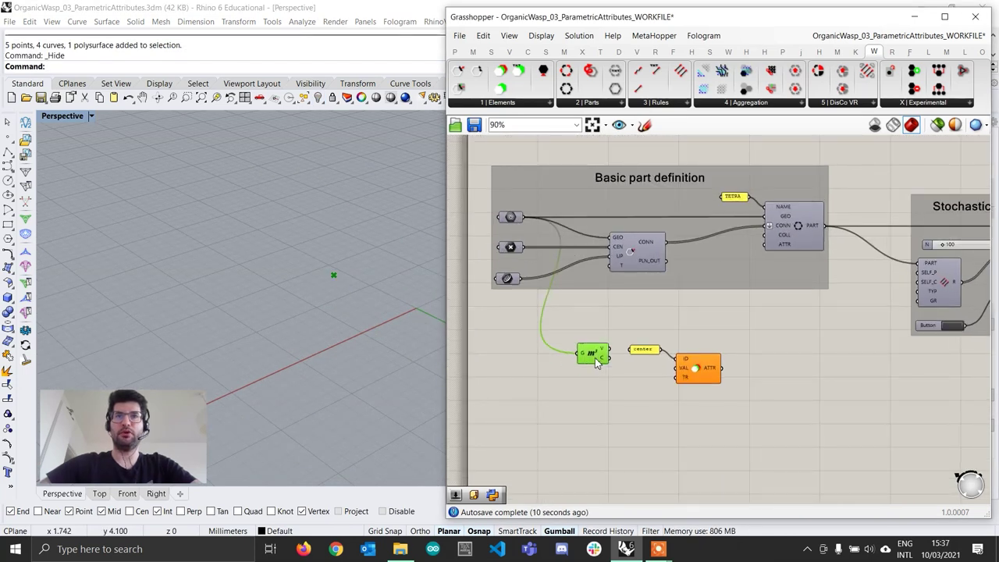
left_click(510, 218)
right_click(509, 218)
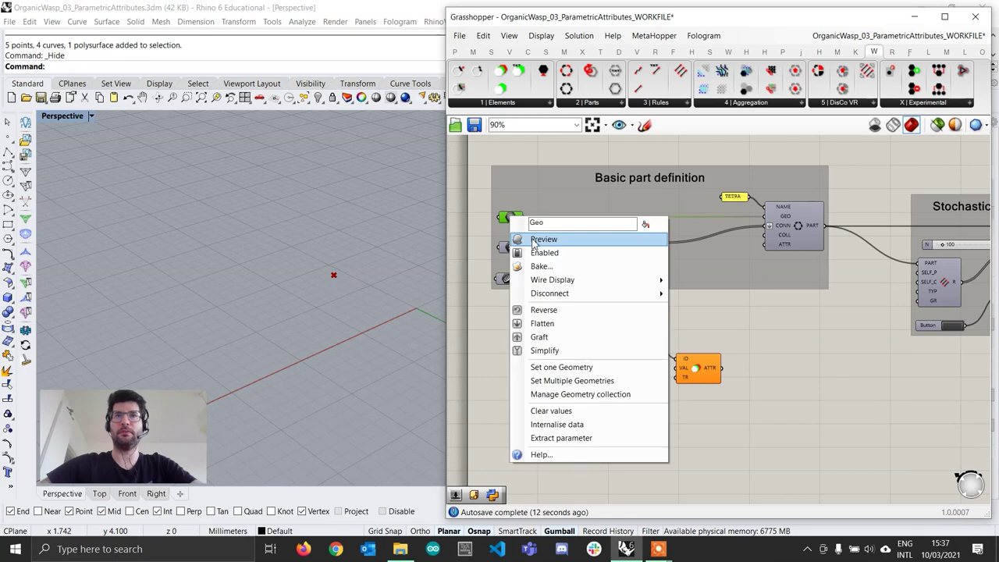
left_click(546, 237)
left_click(592, 361)
right_click_drag(263, 311, 329, 277)
Connect the Volume component's centroid output to the attribute's VAL input and align the two components
scroll(630, 356, "up", 2)
left_click_drag(599, 368, 693, 373)
left_click_drag(578, 367, 592, 370)
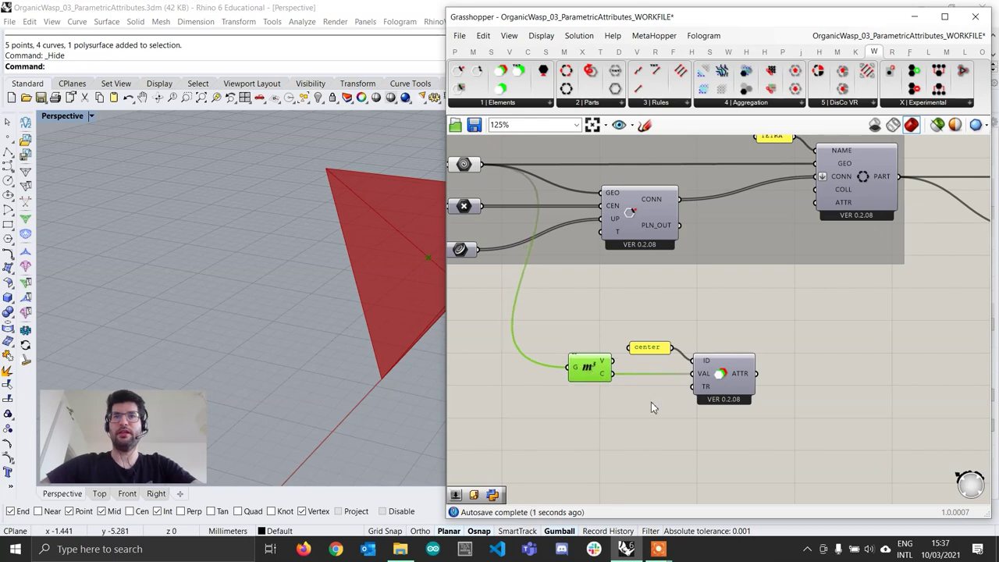
Add a Boolean Toggle below the Volume component, connect it to the attribute's TR input and set it to True
double_click(648, 405)
type("toggle")
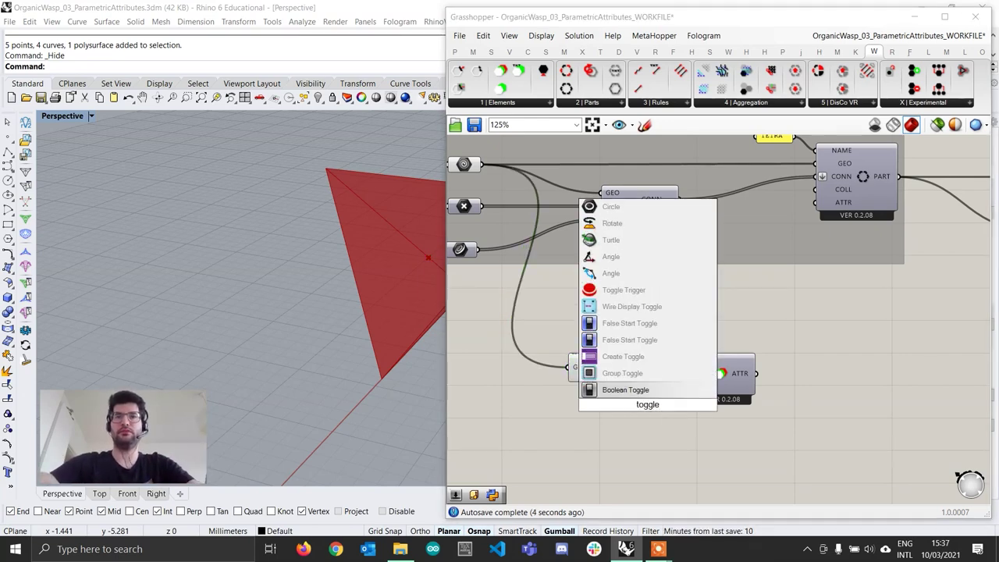
key("Return")
scroll(625, 406, "up", 1)
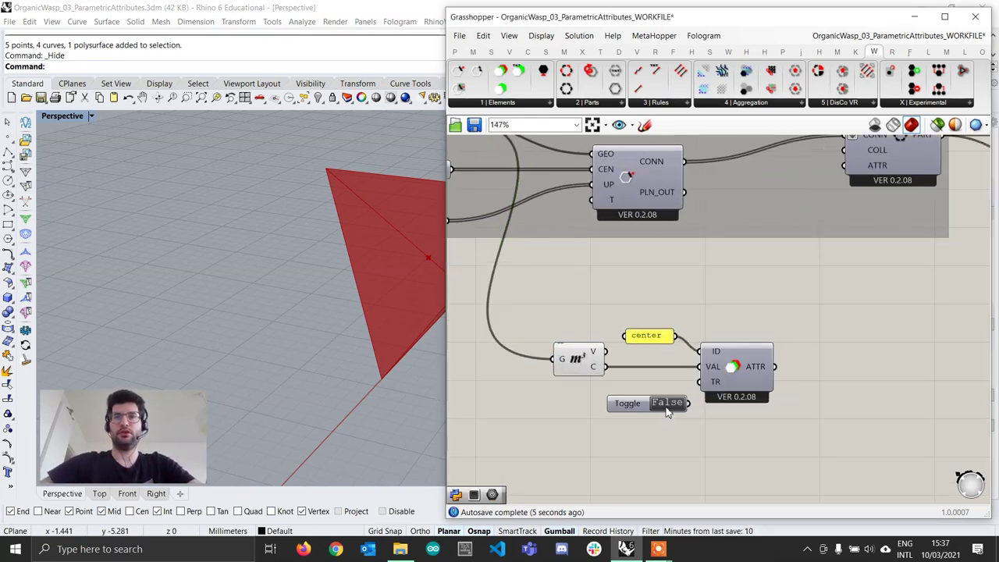
left_click_drag(688, 402, 702, 394)
left_click_drag(631, 409, 622, 402)
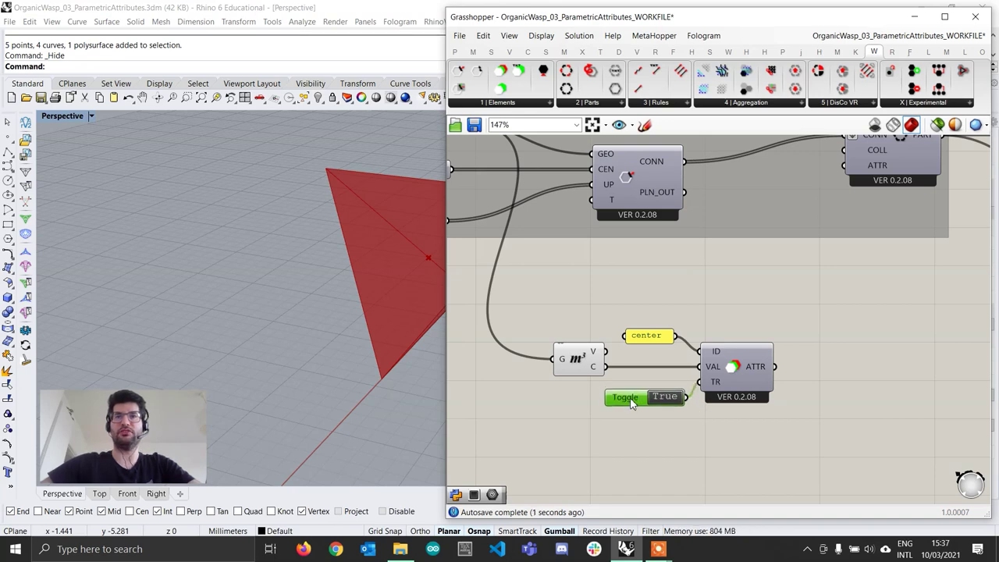
scroll(621, 402, "down", 3)
scroll(659, 422, "up", 2)
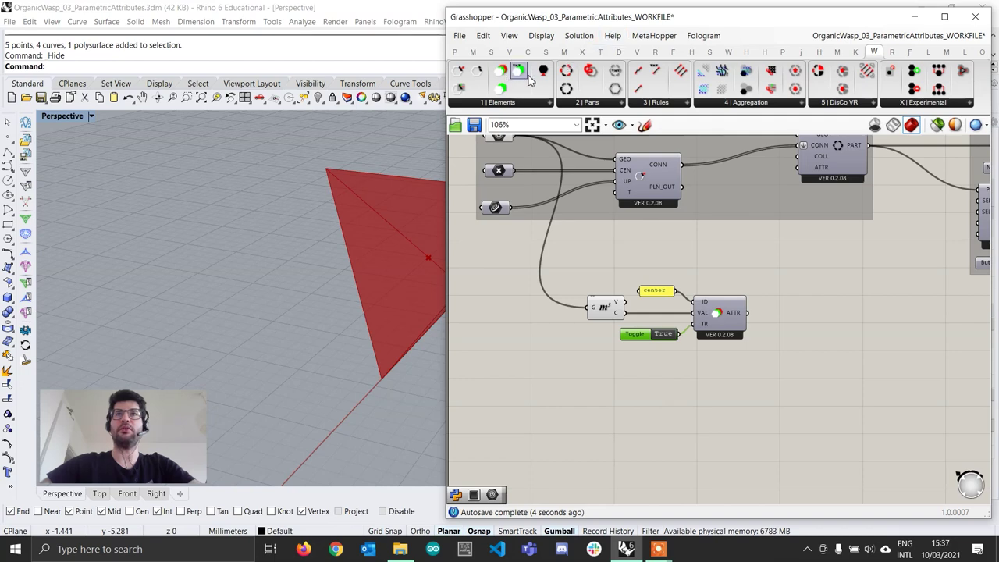
Place a second Wasp_Attribute component below the center attribute
left_click(533, 105)
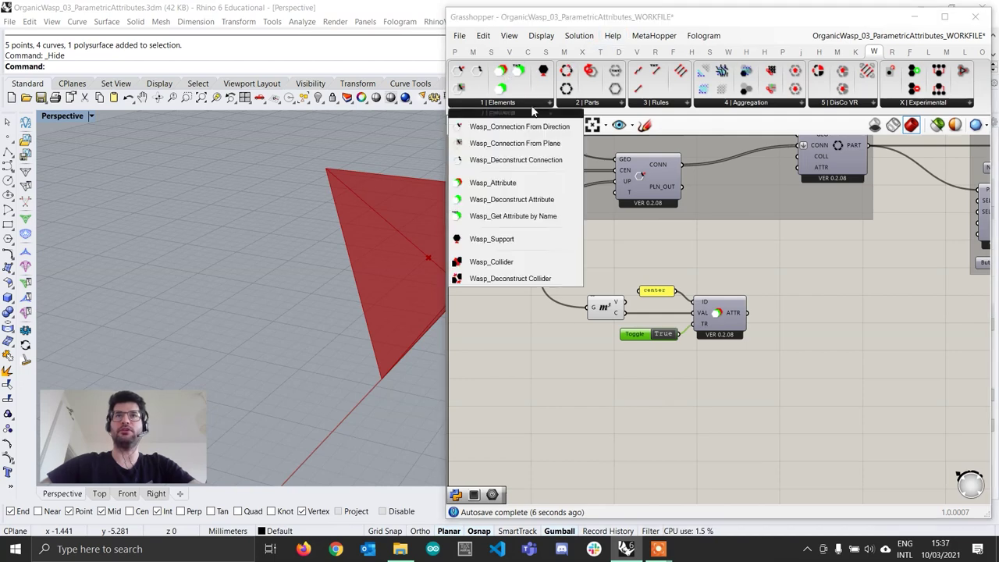
left_click(508, 185)
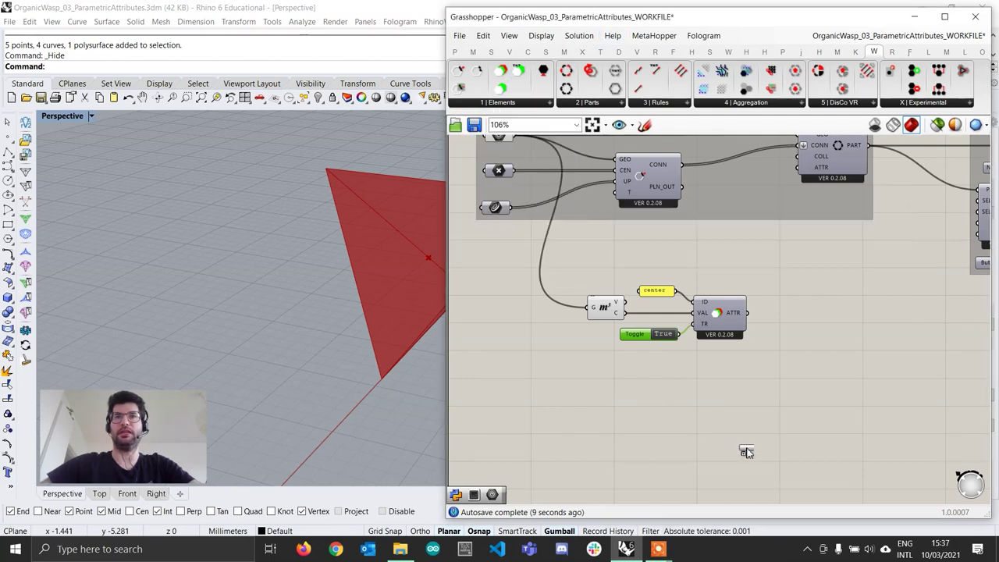
left_click(722, 404)
scroll(716, 403, "up", 1)
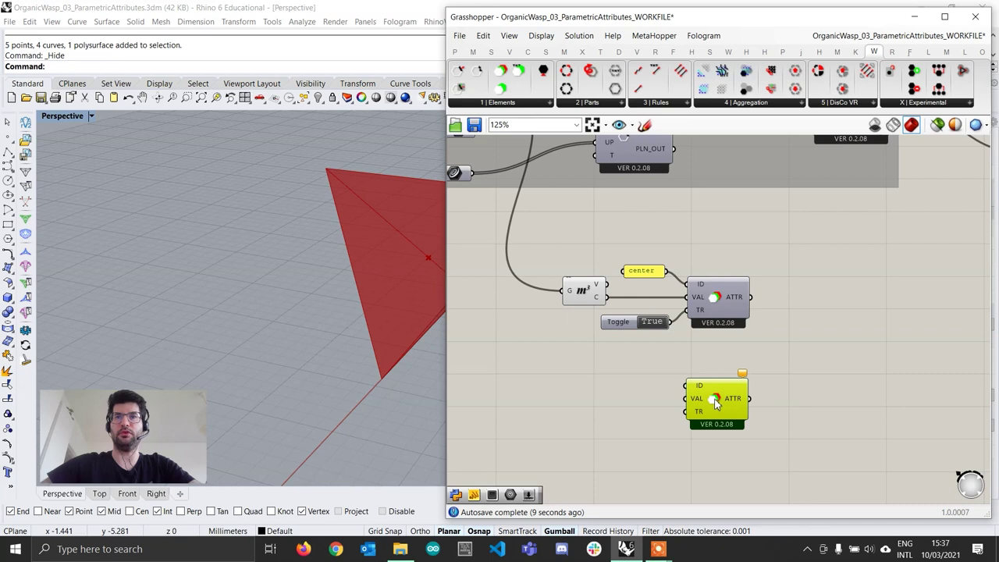
Add a text panel reading "faces" and connect it to the second attribute's ID input
double_click(635, 395)
type("\"faces")
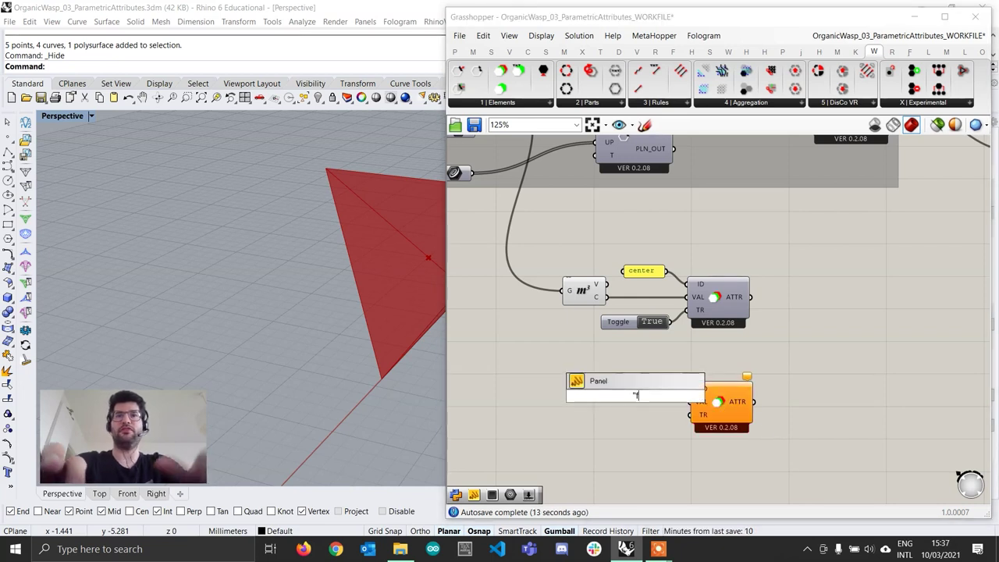
key("Return")
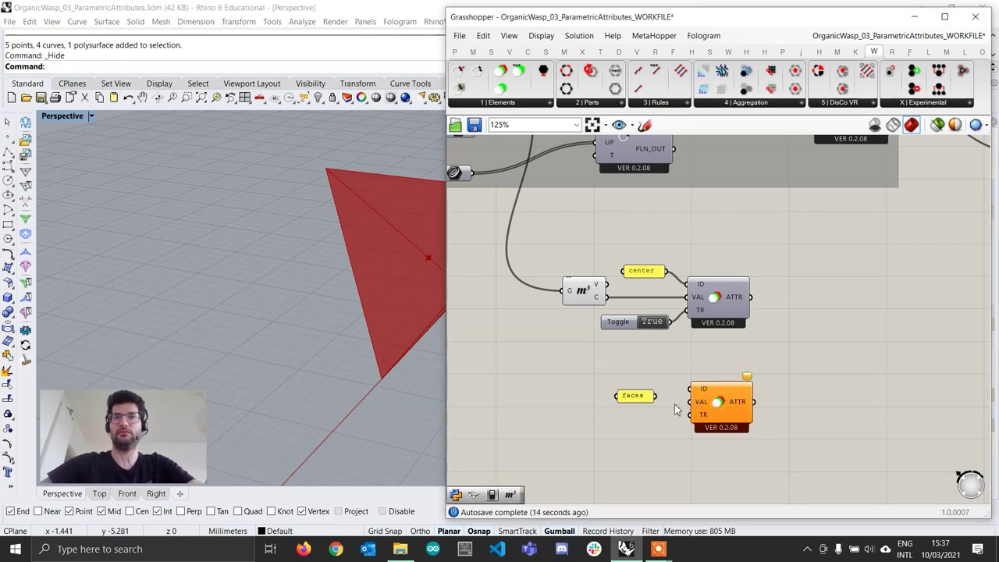
left_click_drag(718, 394, 689, 394)
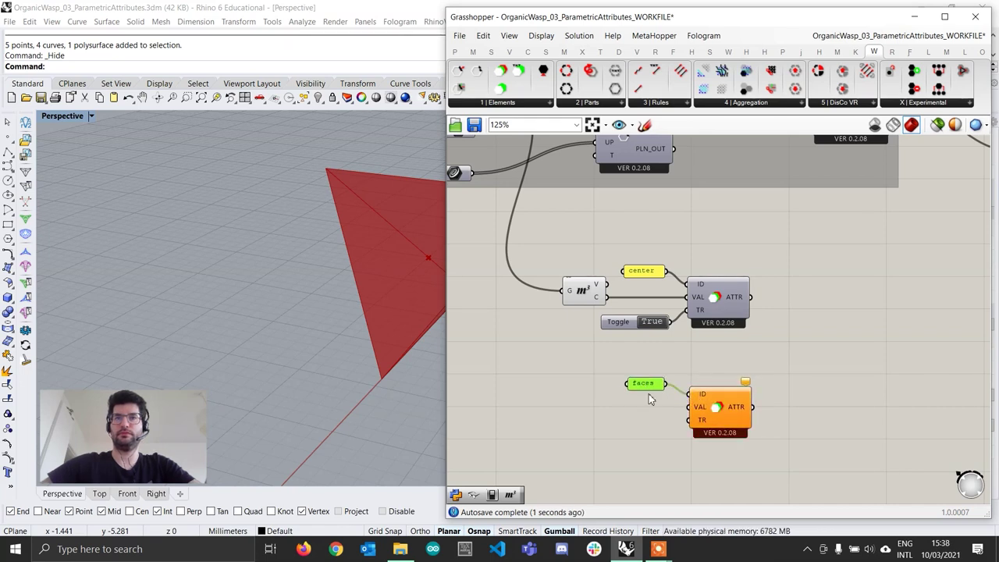
Make room beside the faces attribute, add a Deconstruct Brep component and connect the tetrahedron Geo parameter to its B input
scroll(706, 428, "down", 1)
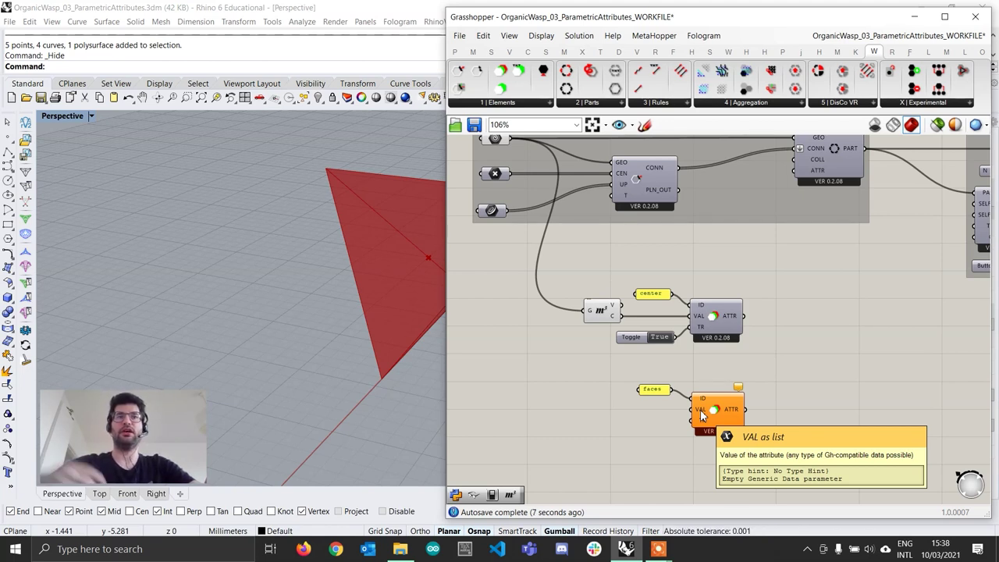
right_click_drag(597, 277, 602, 304)
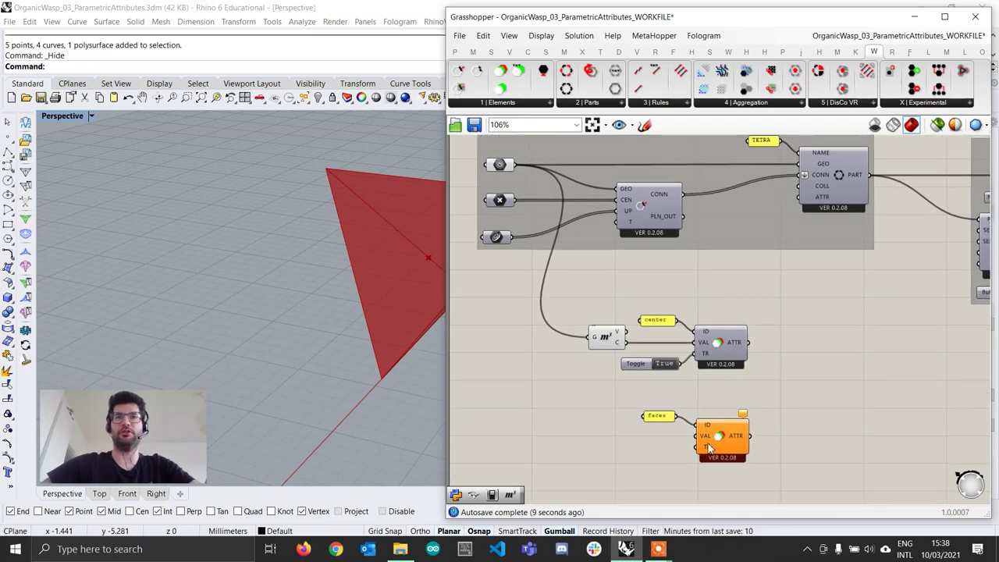
left_click_drag(781, 470, 630, 399)
left_click_drag(721, 444, 744, 444)
double_click(554, 451)
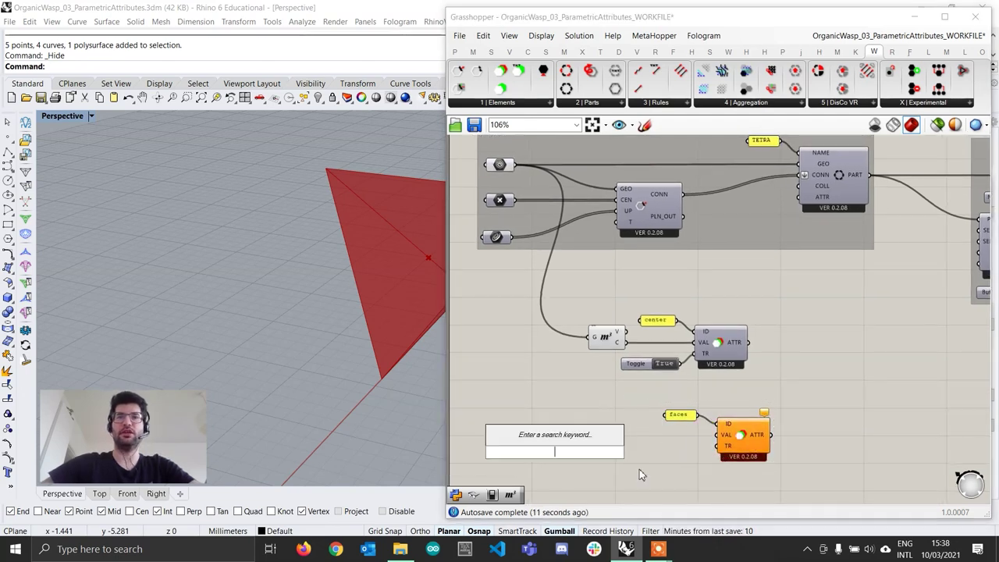
type("debrep")
key("Return")
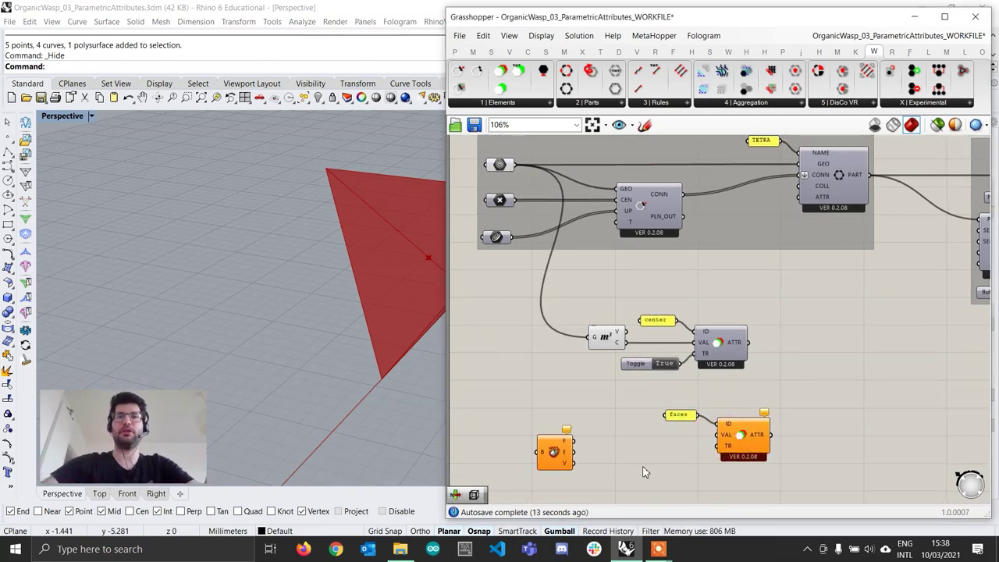
left_click_drag(554, 451, 563, 440)
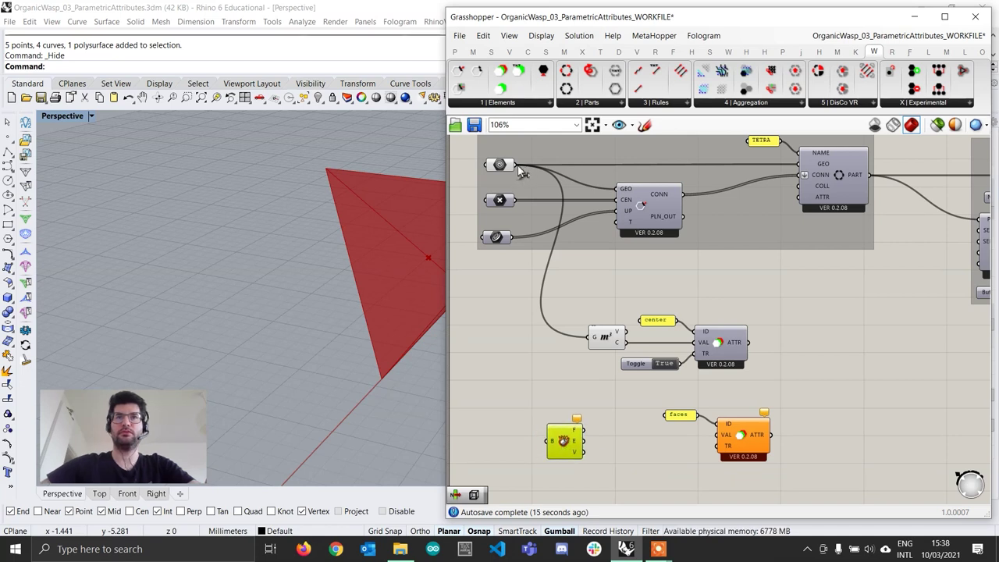
left_click_drag(512, 164, 560, 439)
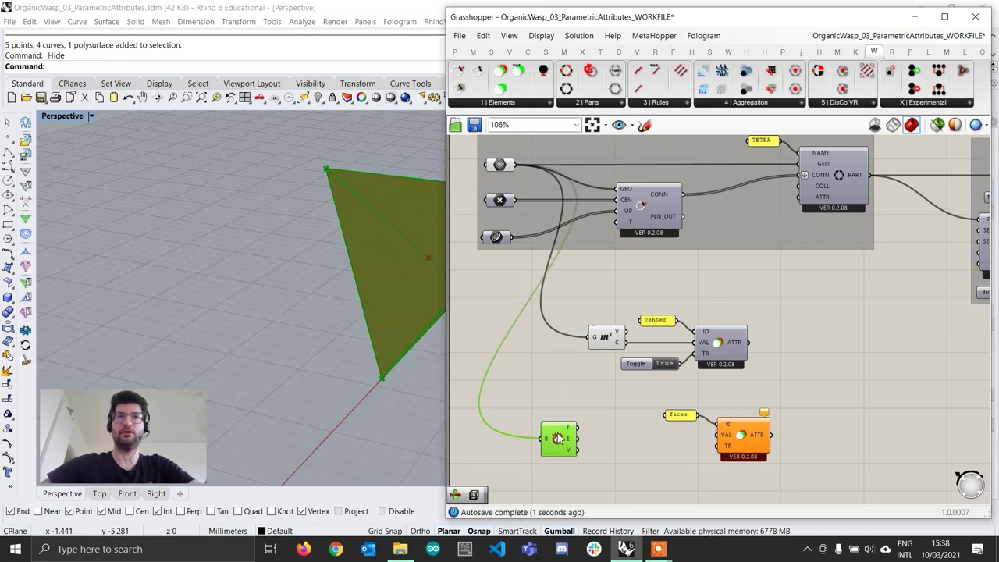
scroll(566, 438, "up", 2)
right_click_drag(567, 434, 550, 385)
left_click_drag(544, 381, 544, 389)
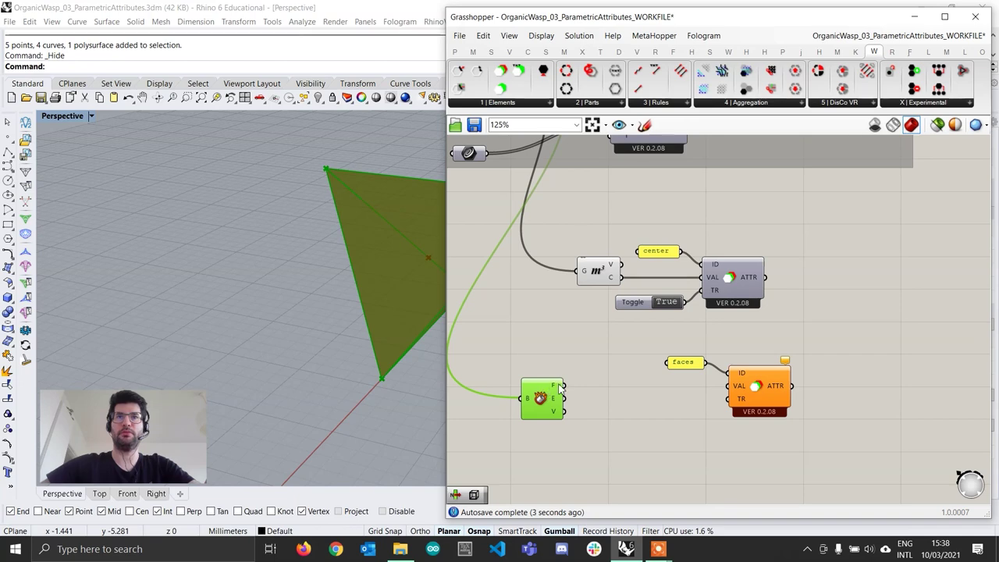
Add a Brep Wireframe component and connect the Faces output of Deconstruct Brep to its B input, aligning the two components
mouse_move(557, 391)
scroll(558, 391, "up", 1)
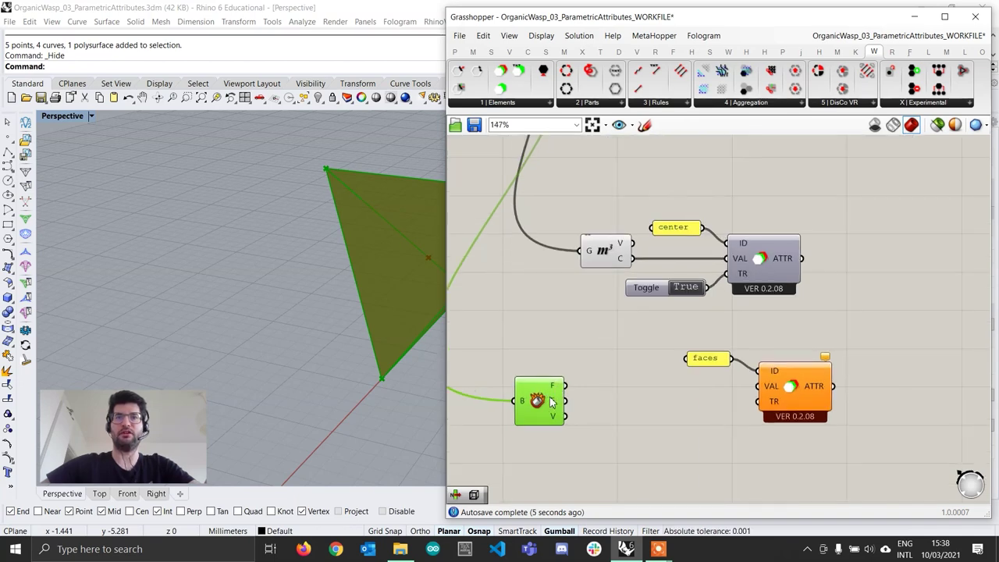
double_click(605, 403)
type("wirefre")
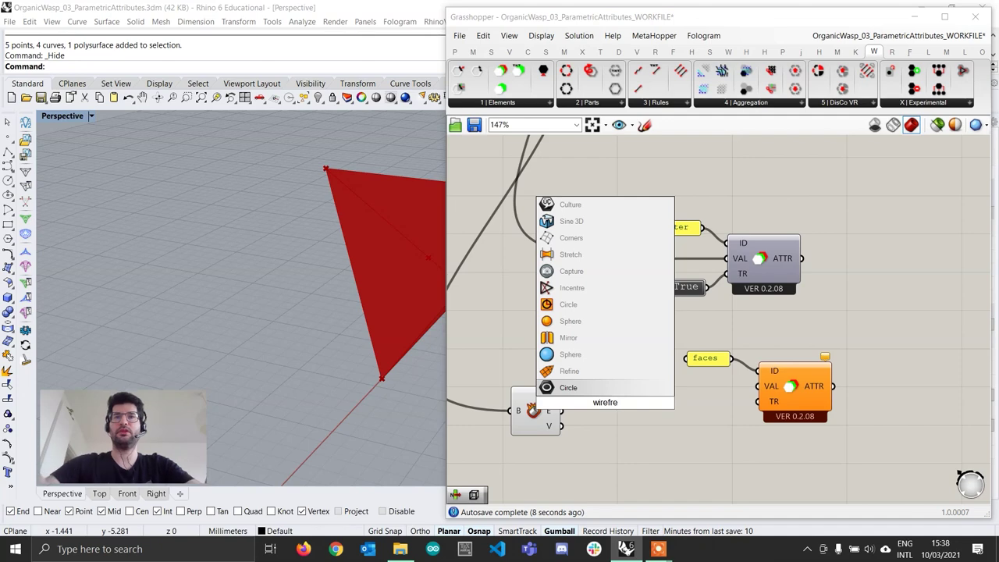
key("BackSpace")
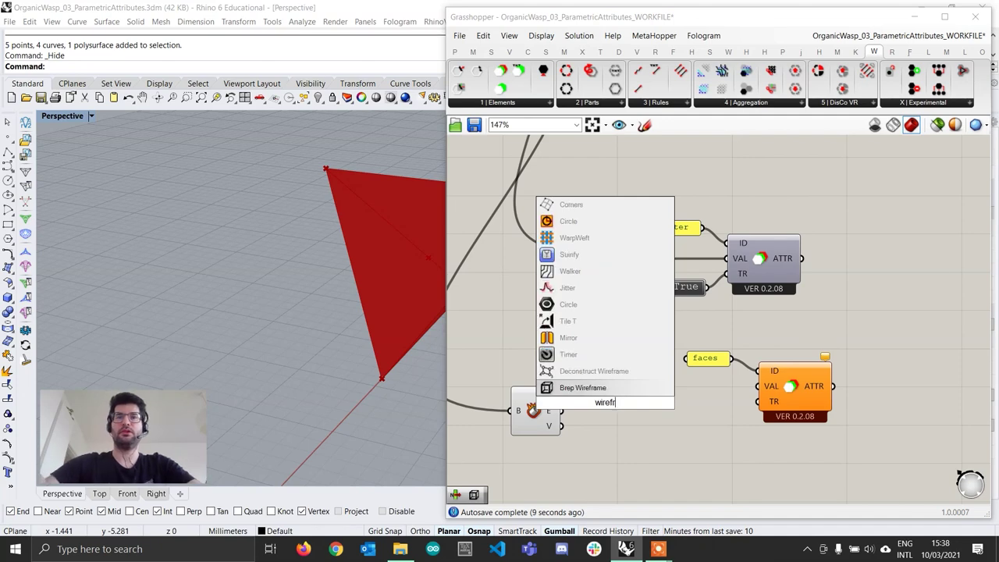
key("Return")
left_click_drag(567, 396, 616, 405)
scroll(318, 303, "down", 4)
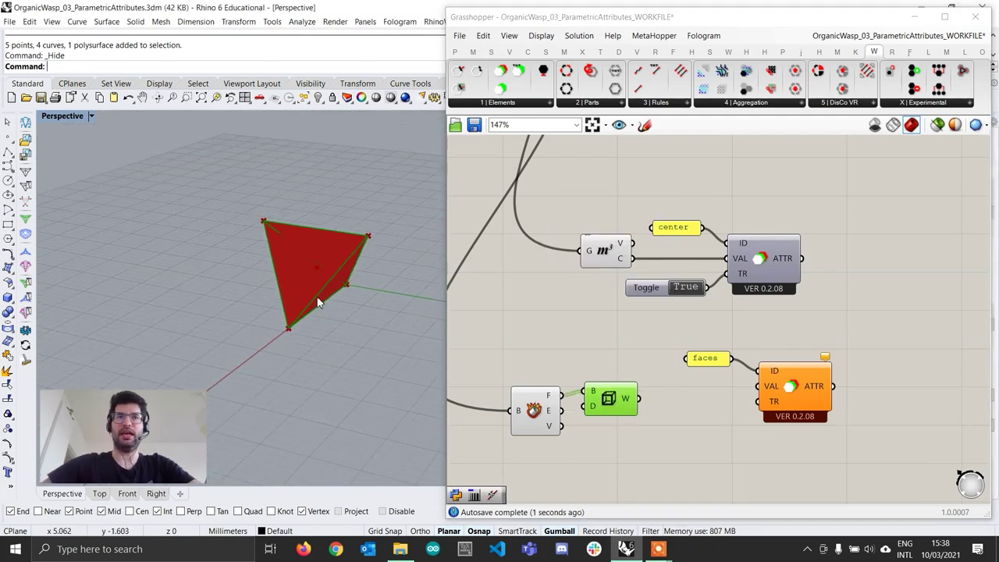
left_click_drag(540, 407, 537, 404)
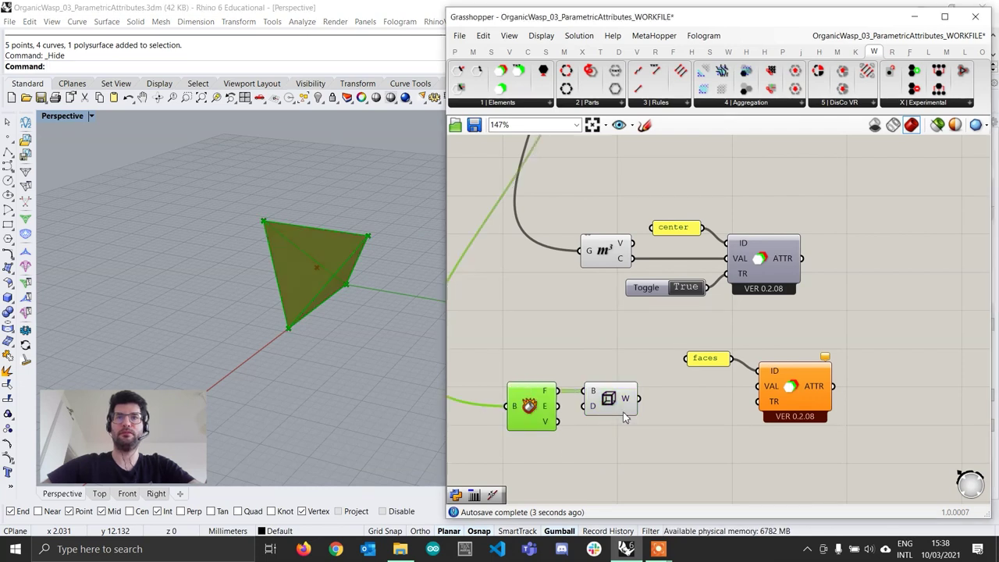
Add a Join Curves component between Brep Wireframe and the faces attribute, wiring W to its C input and its output to VAL
double_click(700, 418)
left_click_drag(797, 393, 836, 398)
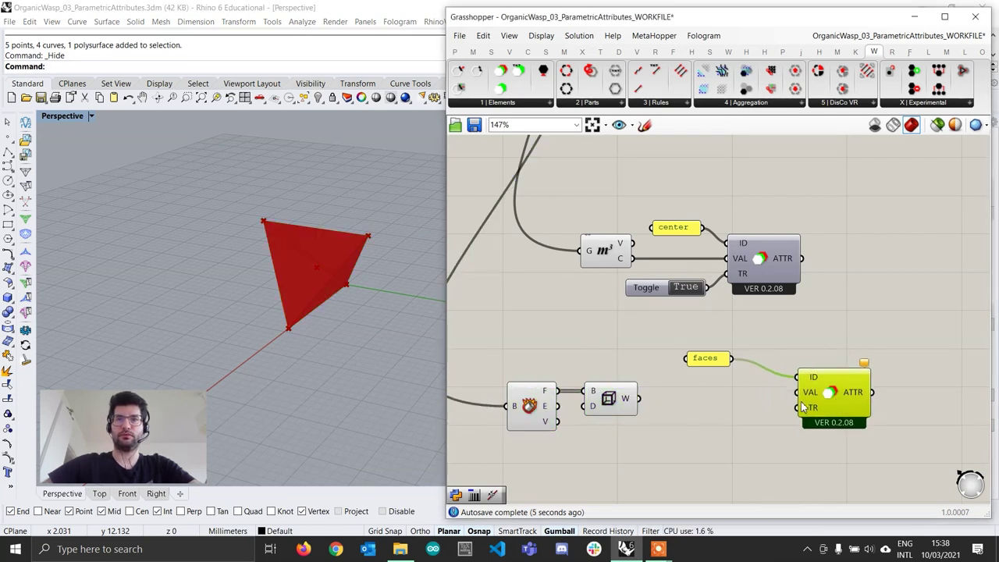
double_click(714, 411)
type("join")
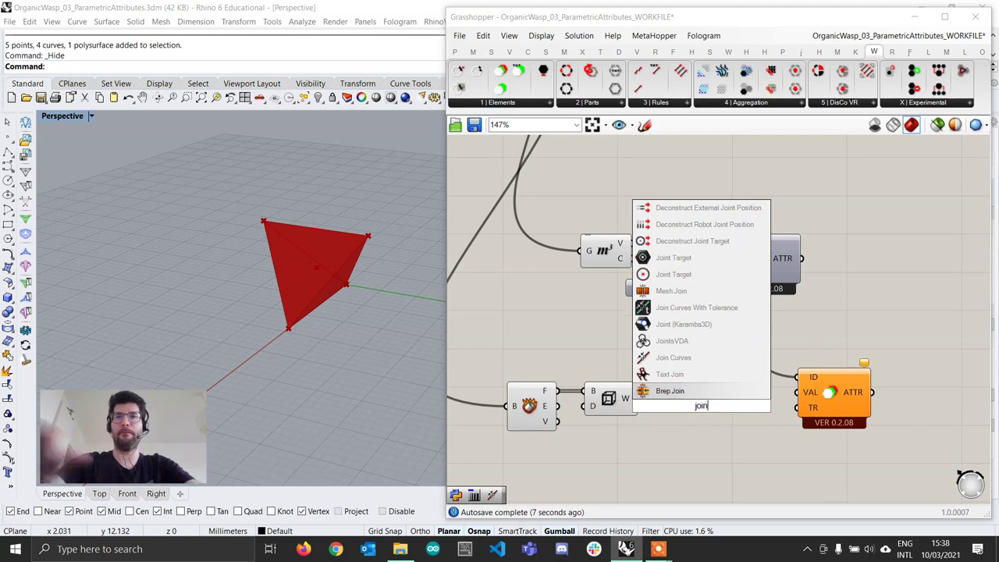
left_click(687, 357)
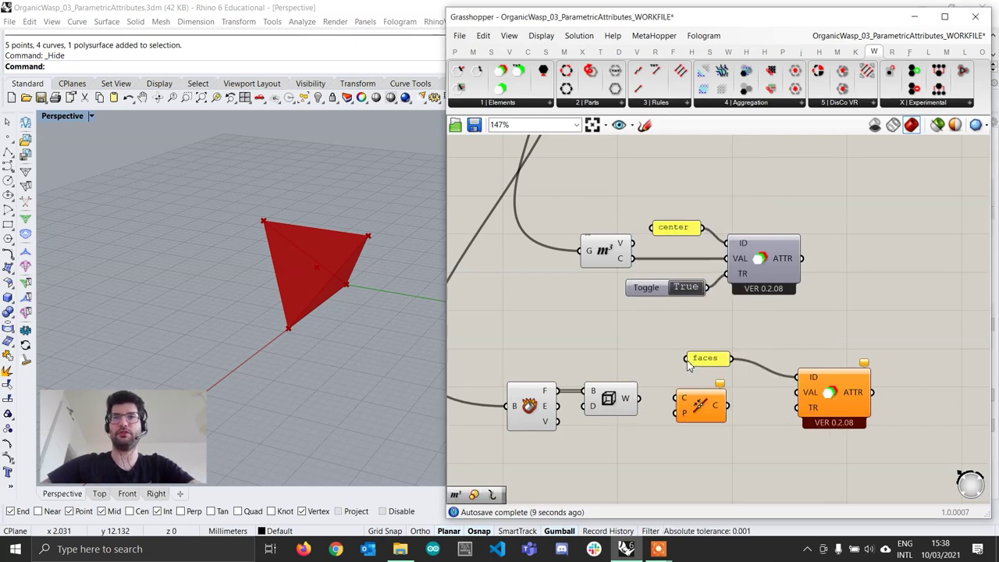
left_click_drag(638, 399, 833, 391)
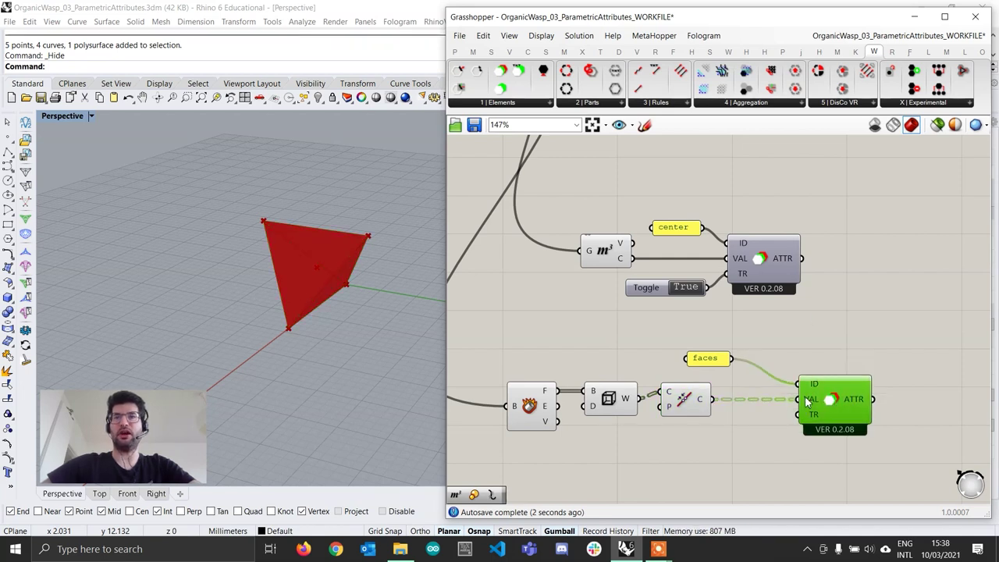
Flatten the VAL input of the faces attribute, move the faces panel closer and check the incoming curves
right_click(814, 404)
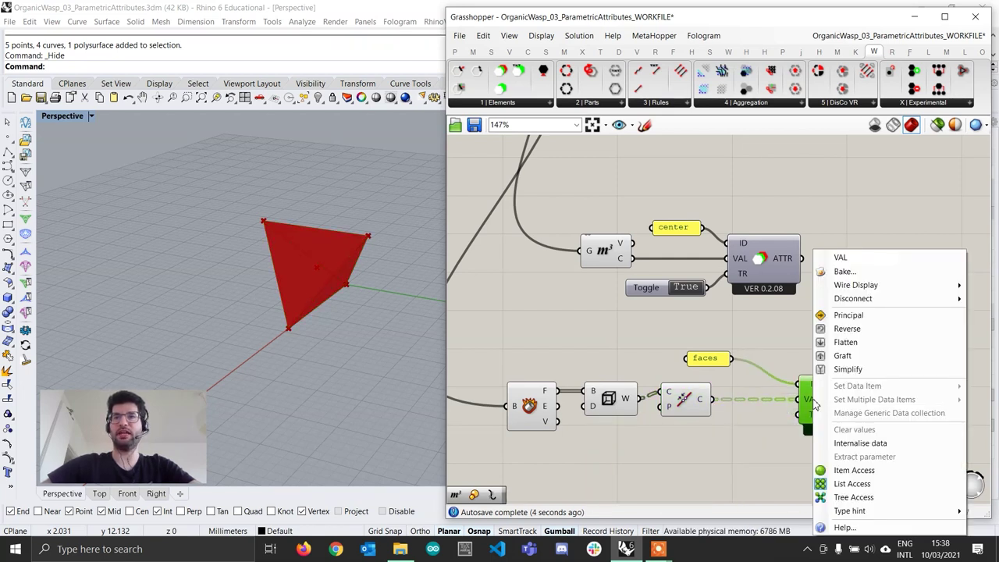
left_click(851, 348)
left_click_drag(716, 359, 740, 361)
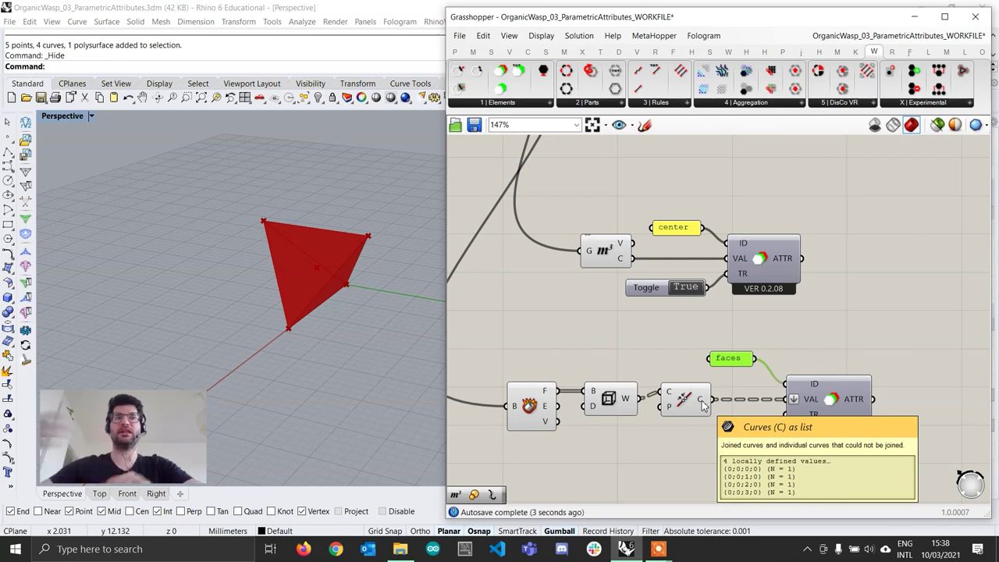
mouse_move(815, 402)
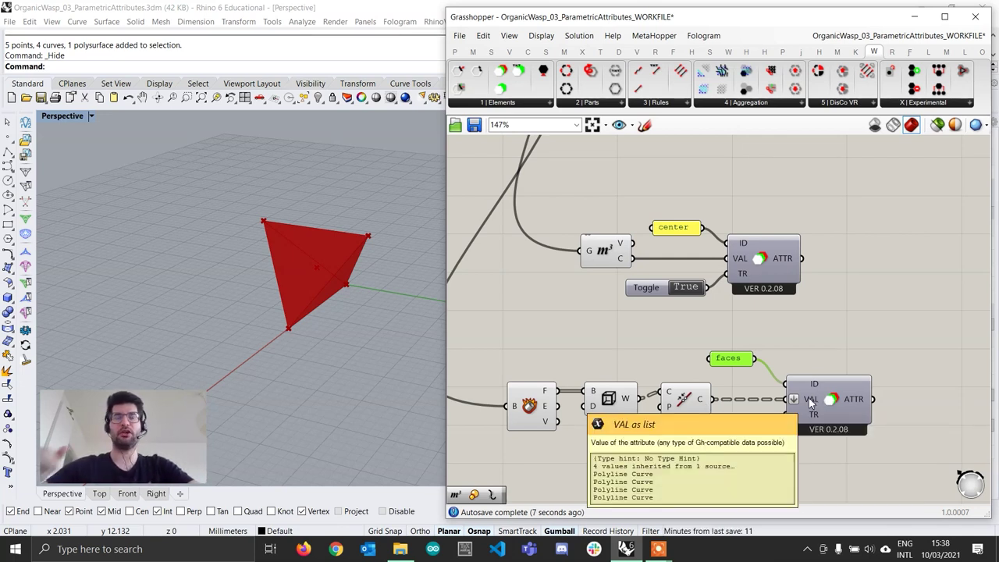
mouse_move(856, 401)
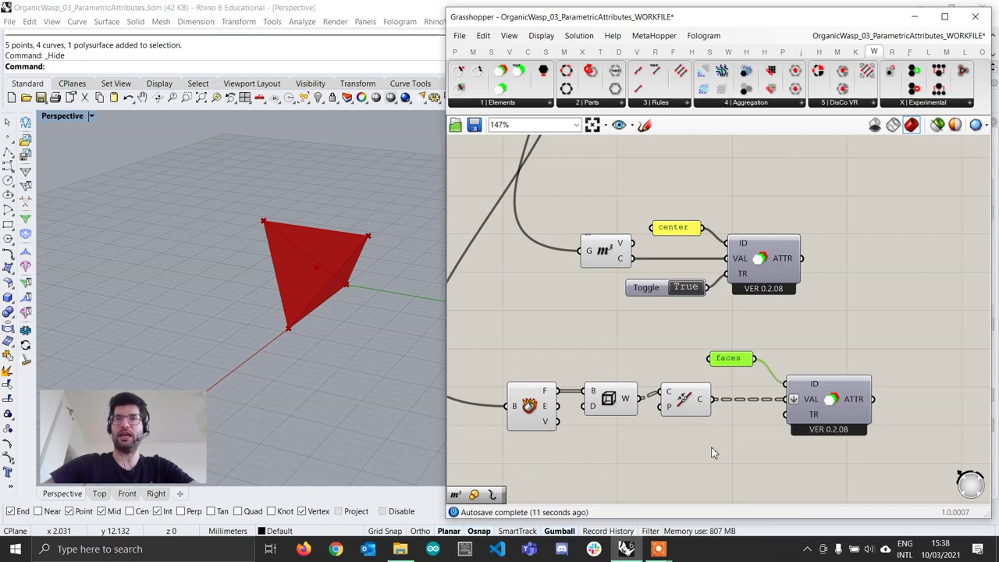
Add a Boolean Toggle below Join Curves, connect it to the faces attribute's TR input and set it to True
double_click(711, 451)
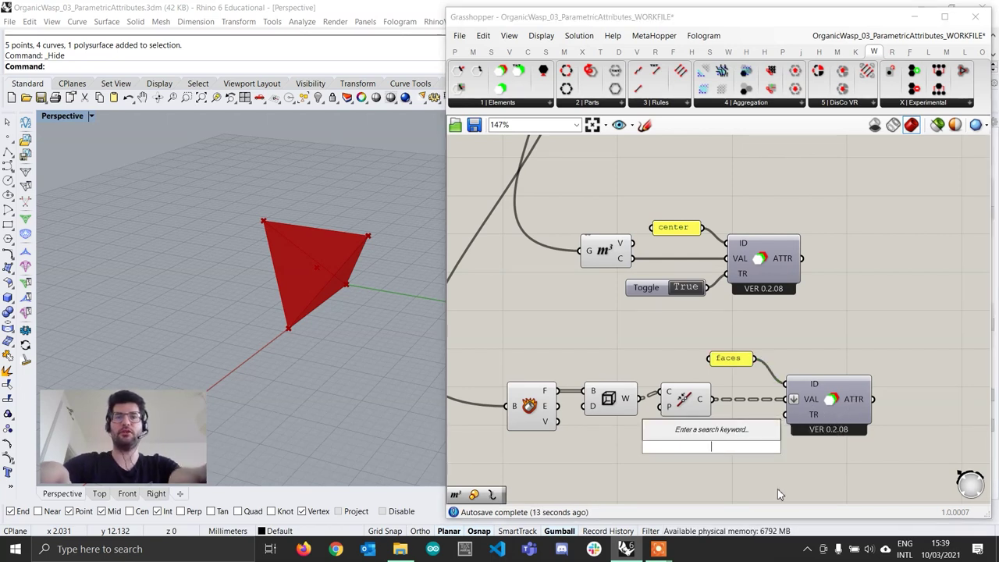
type("toggle")
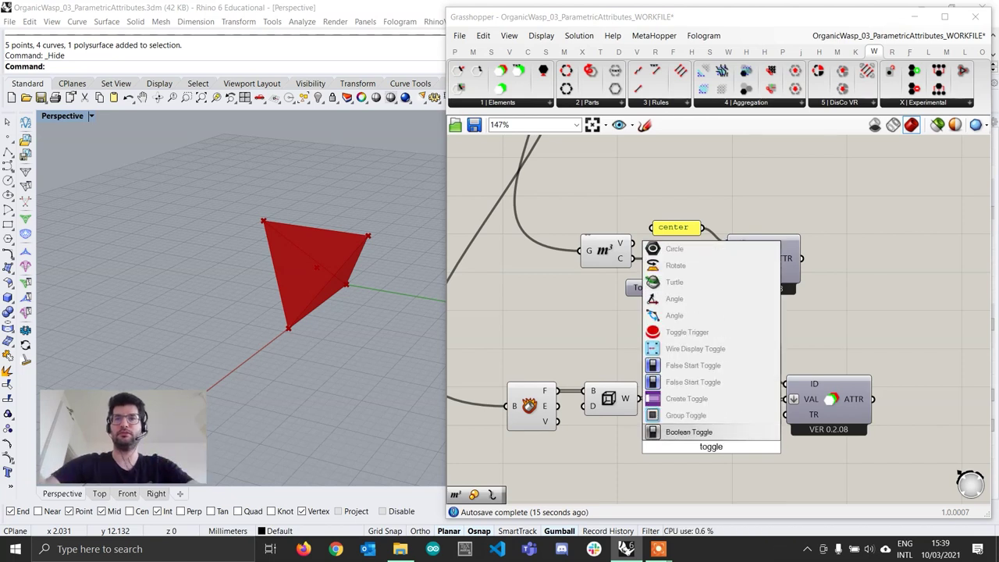
key("Return")
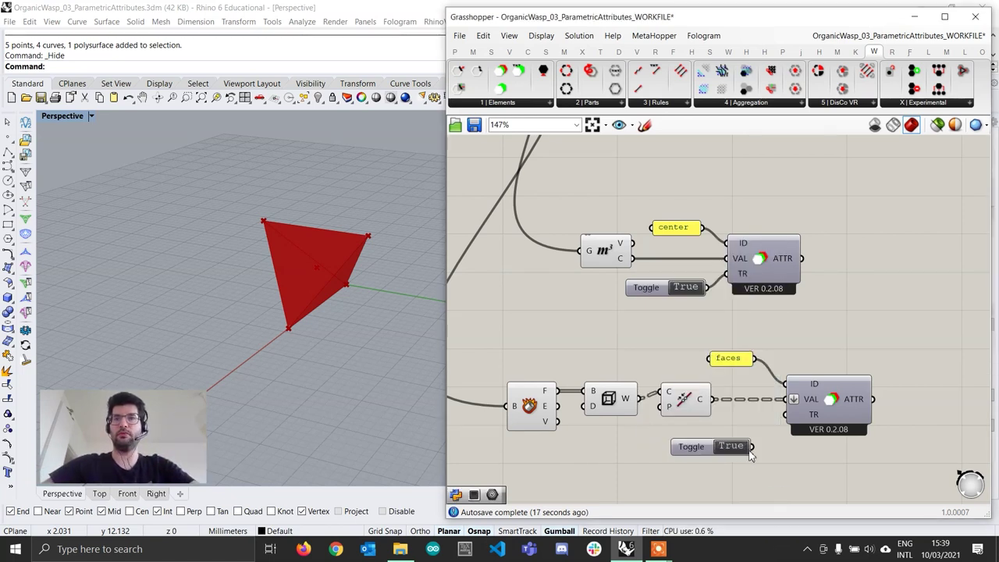
left_click_drag(751, 446, 785, 414)
double_click(690, 447)
left_click_drag(691, 446, 698, 442)
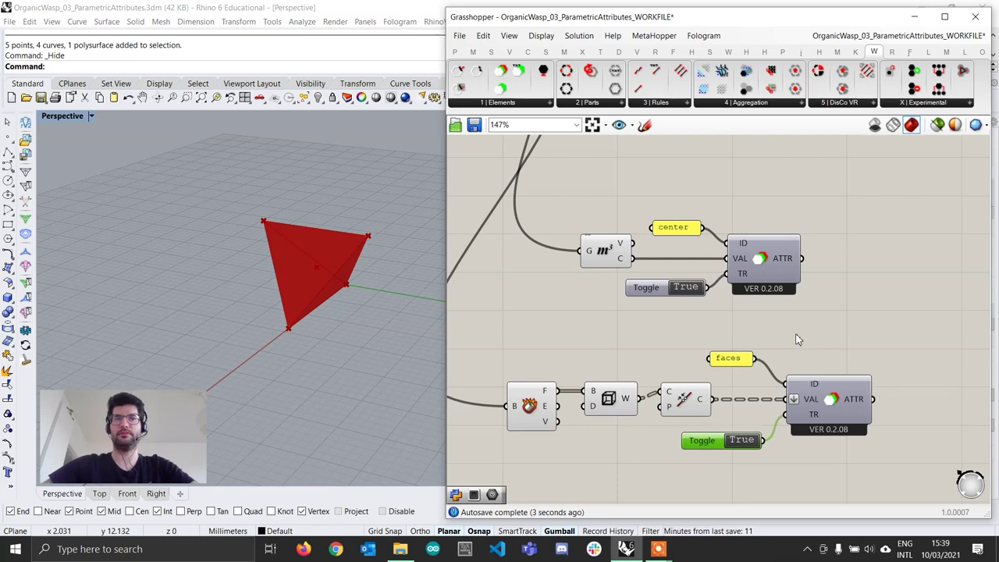
Move the whole faces attribute component chain so it lines up beneath the center attribute
scroll(797, 339, "down", 2)
left_click_drag(865, 461, 489, 353)
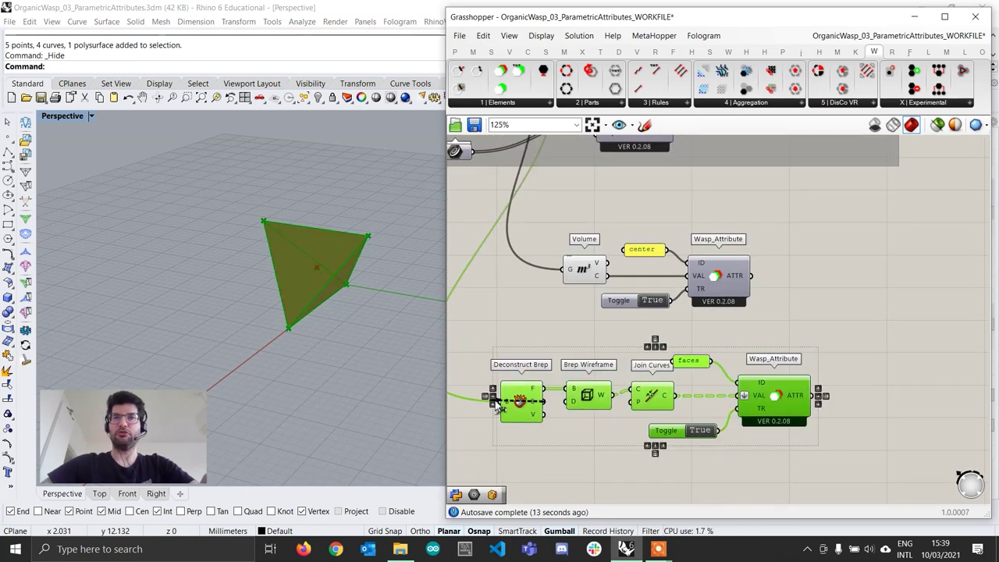
left_click_drag(533, 412, 482, 402)
left_click(883, 368)
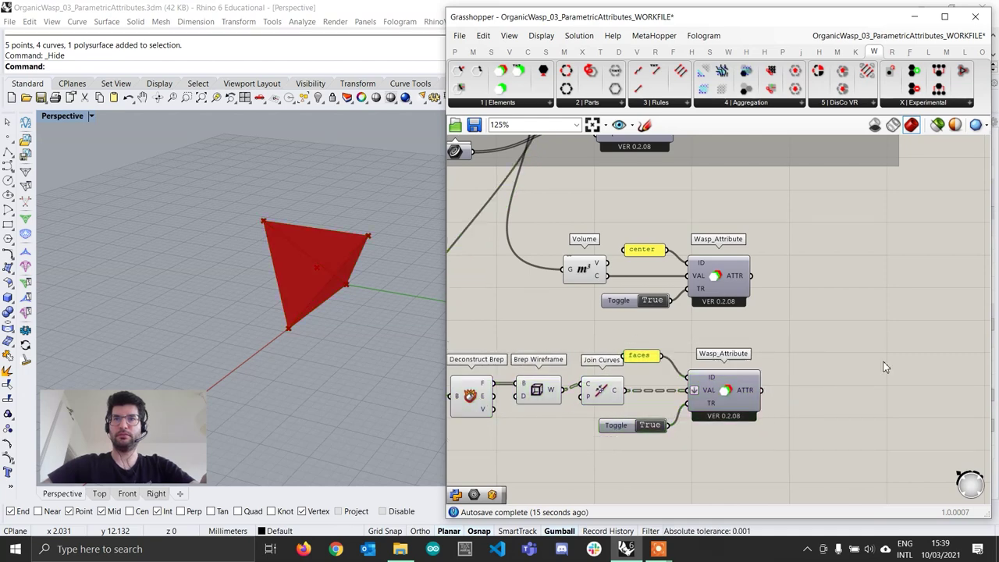
Add a Merge component beside the two Wasp_Attribute components
scroll(832, 383, "down", 1)
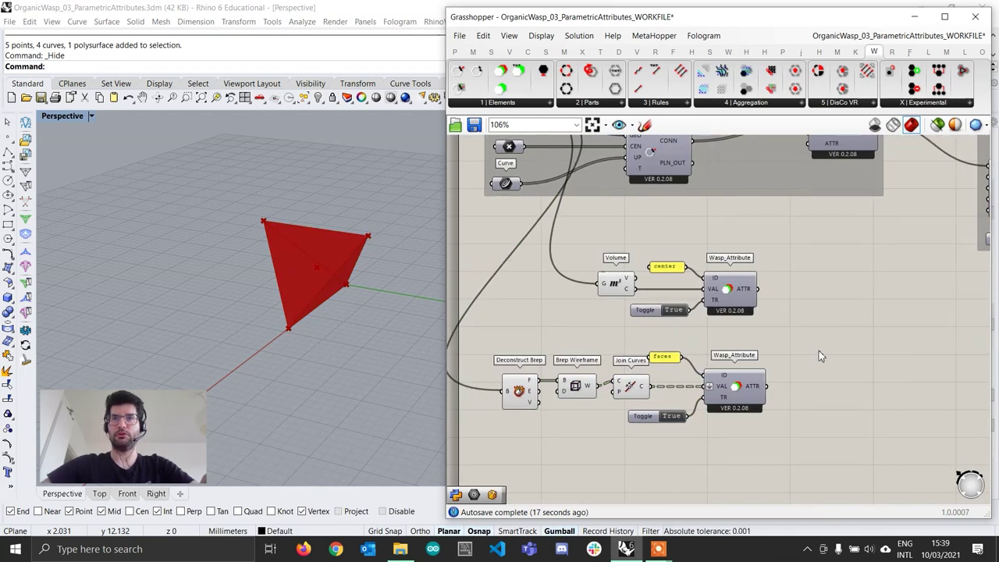
double_click(818, 350)
type("mete")
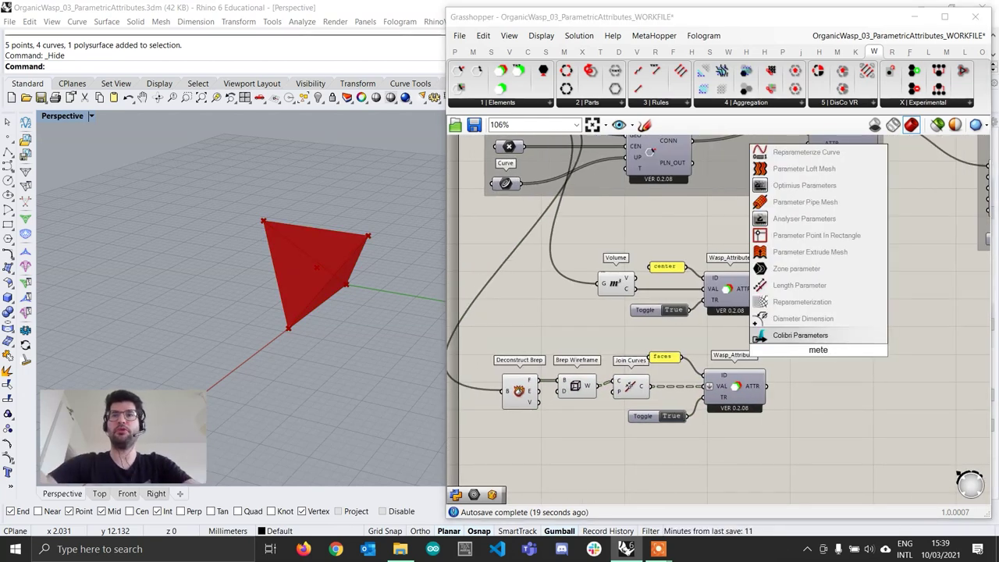
key("BackSpace")
key("BackSpace")
type("rge")
key("Return")
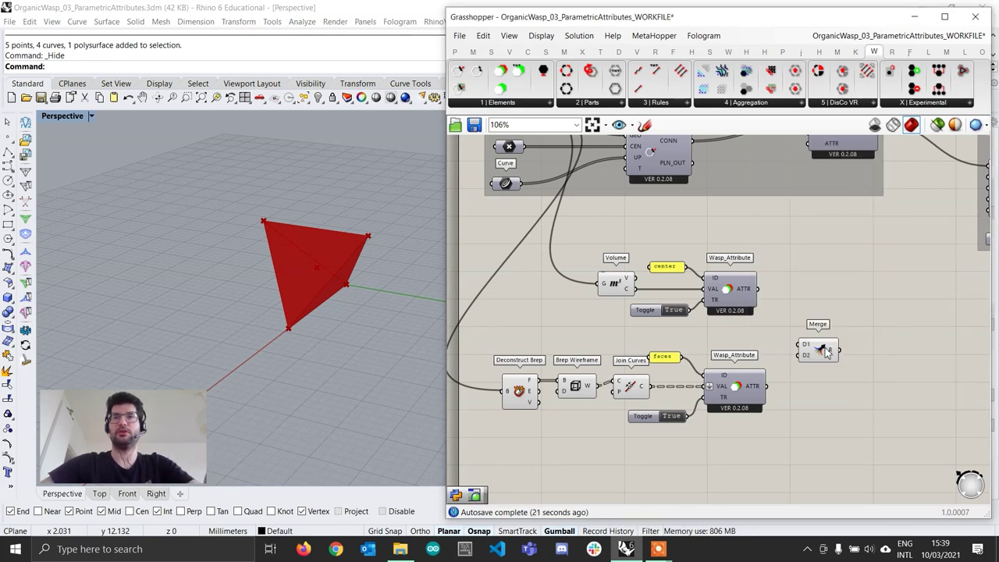
Connect the center attribute to D1 and the faces attribute to D2 of the Merge component
scroll(721, 289, "up", 1)
left_click_drag(788, 312, 816, 354)
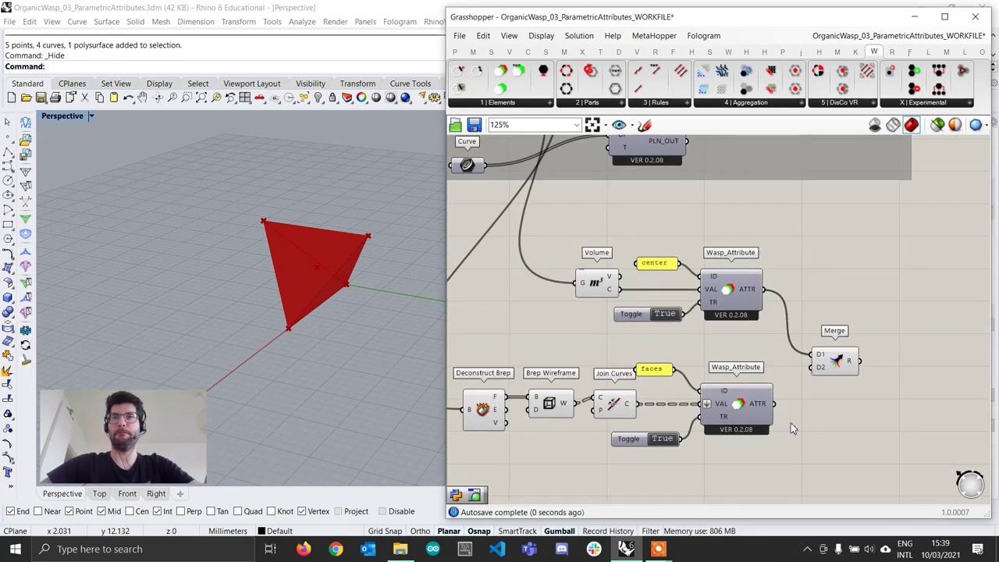
left_click_drag(774, 404, 816, 198)
scroll(839, 374, "up", 3)
scroll(817, 377, "up", 2)
left_click(821, 377)
Connect the Merge result to the ATTR input of Wasp_Basic Part and check the attributes it receives
scroll(822, 378, "down", 5)
scroll(853, 355, "down", 2)
scroll(874, 343, "down", 2)
scroll(876, 338, "down", 2)
scroll(889, 324, "up", 3)
scroll(890, 325, "down", 1)
scroll(905, 161, "up", 2)
scroll(757, 310, "down", 3)
right_click_drag(750, 312, 709, 326)
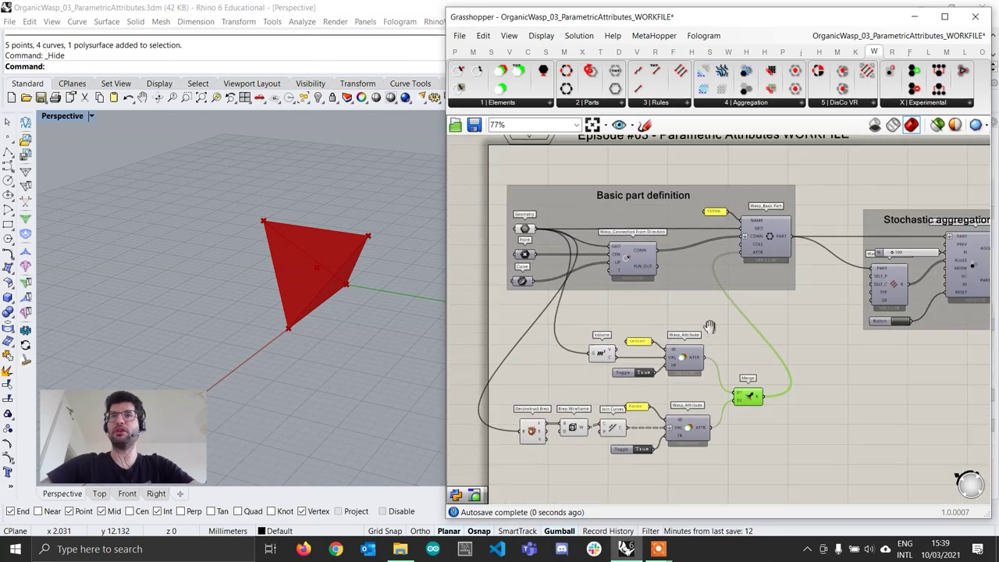
scroll(706, 289, "up", 1)
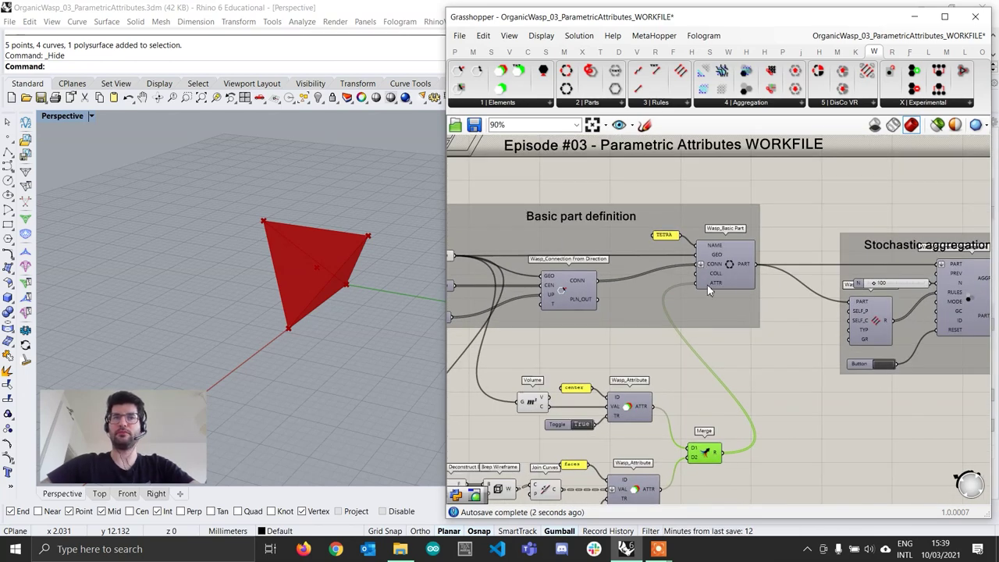
mouse_move(709, 289)
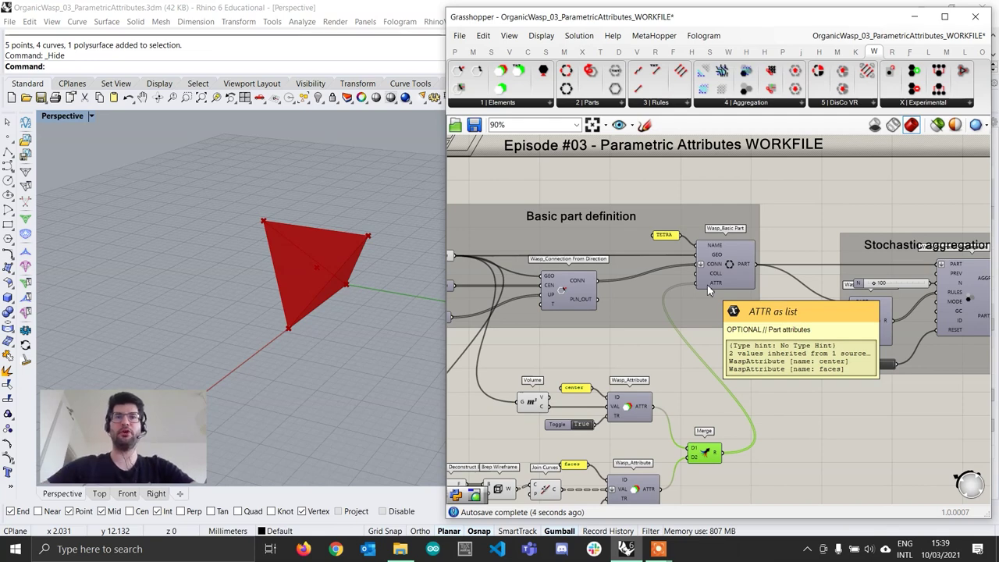
scroll(723, 355, "down", 1)
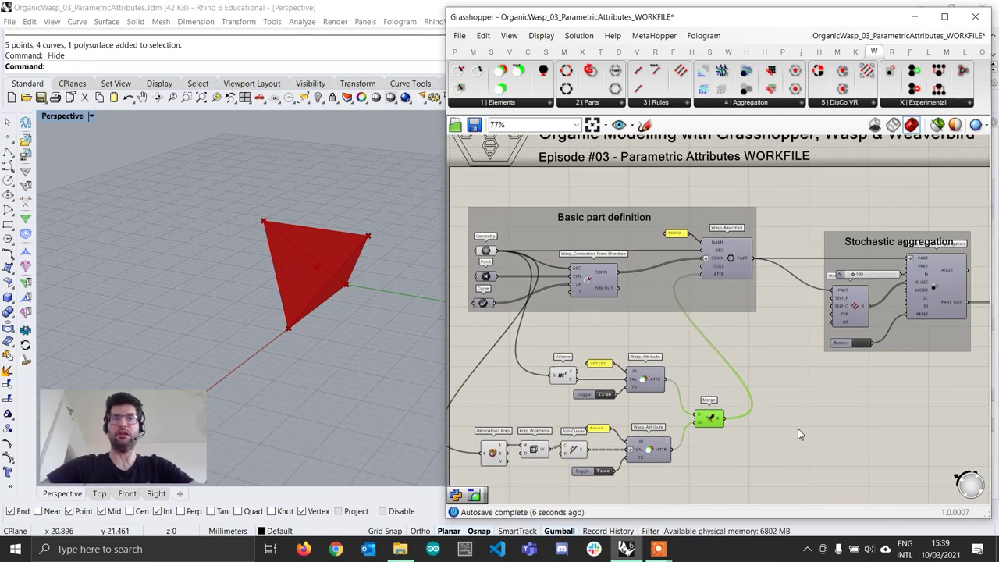
Reset the stochastic aggregation with the Button connected to its RESET input
scroll(774, 409, "down", 1)
right_click_drag(850, 410, 661, 405)
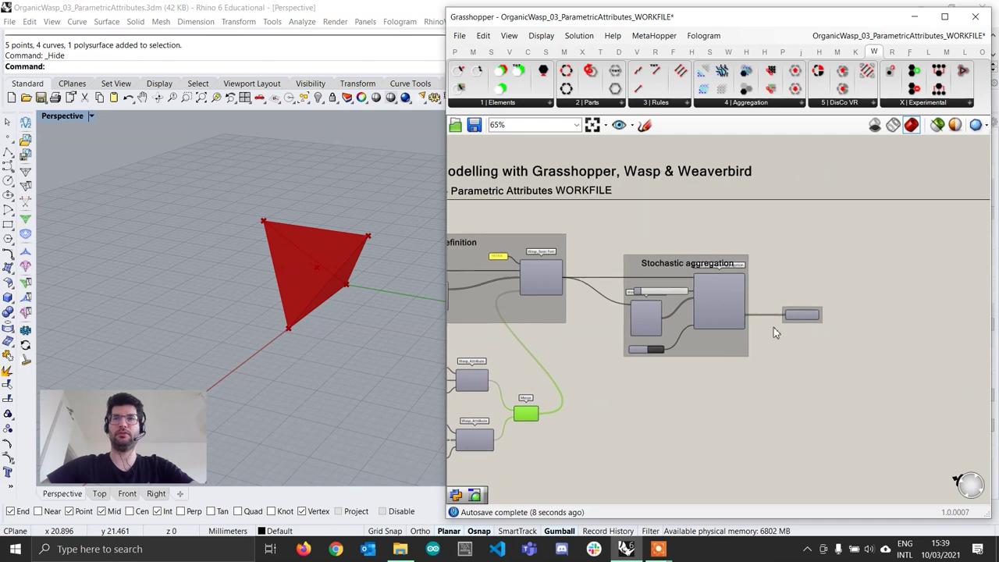
scroll(773, 327, "up", 4)
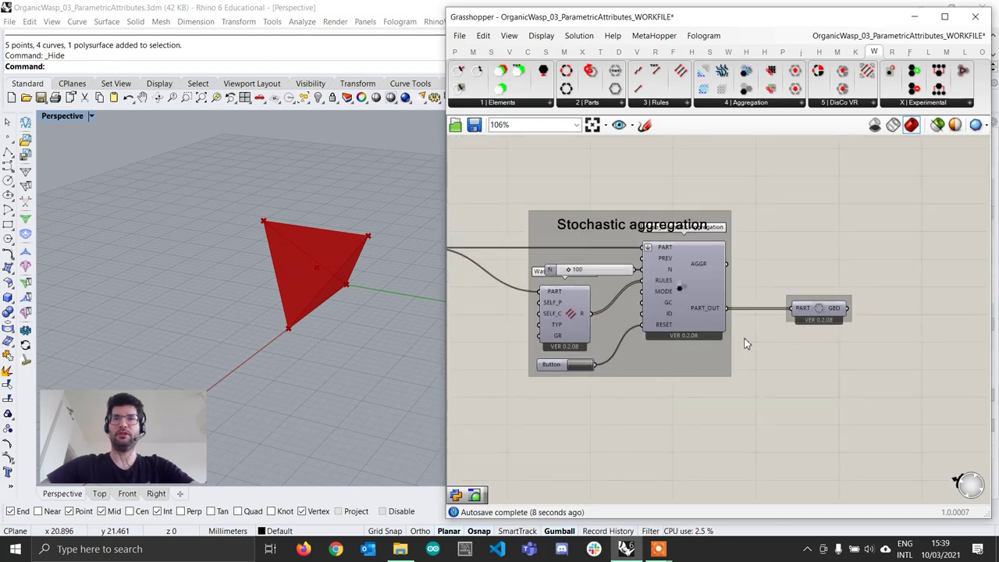
left_click(574, 370)
Enable the preview of the part geometry component after the aggregation and move the component up to make room below it
right_click_drag(894, 341, 723, 355)
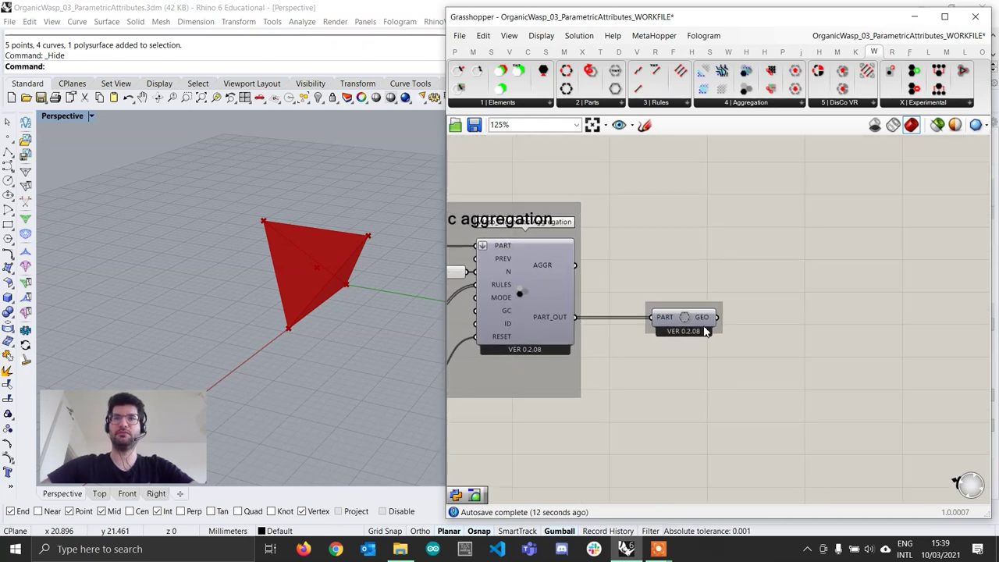
right_click(689, 318)
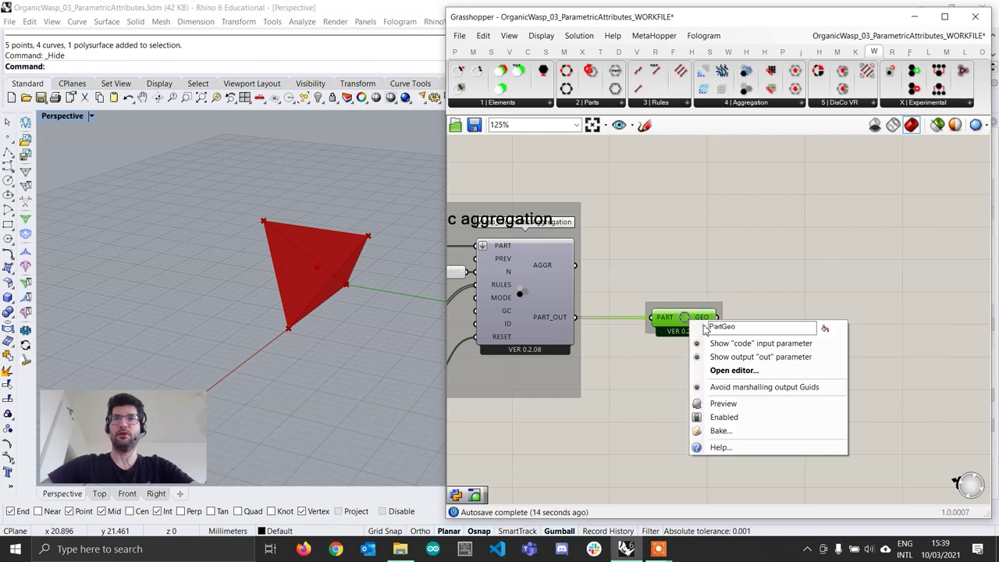
left_click(722, 404)
left_click_drag(704, 323, 707, 316)
scroll(216, 277, "down", 5)
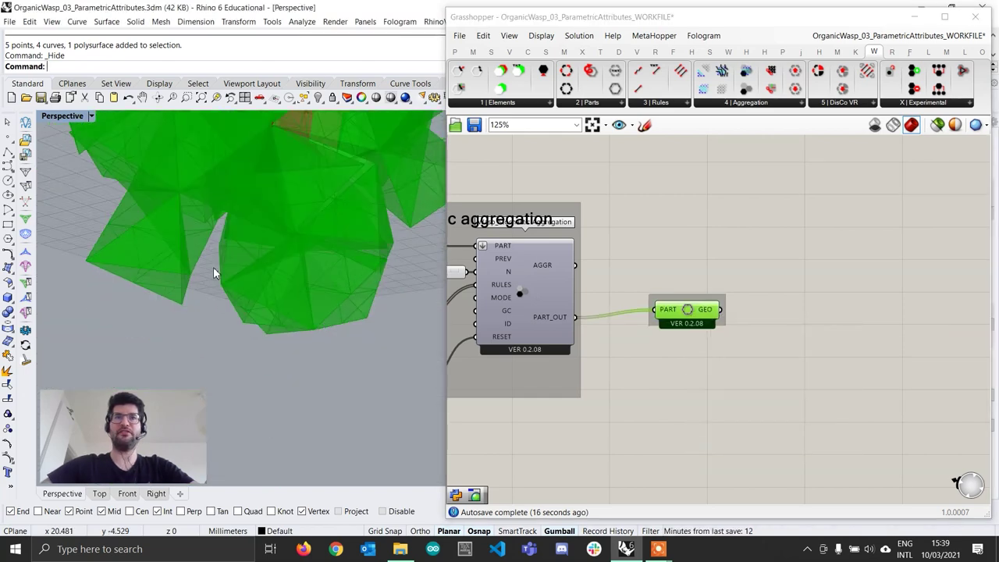
scroll(217, 304, "up", 4)
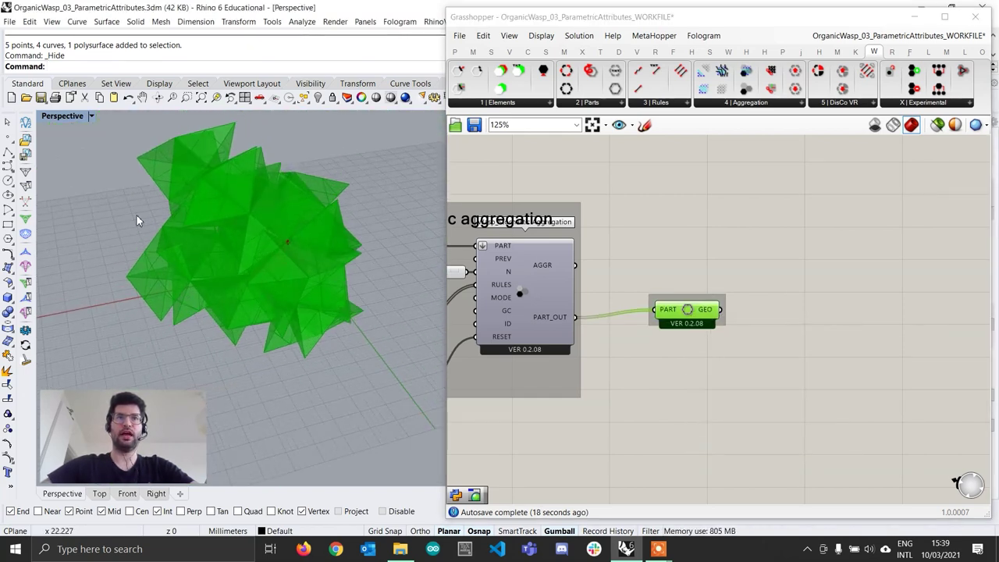
left_click(765, 372)
left_click(696, 324)
left_click_drag(695, 324, 701, 263)
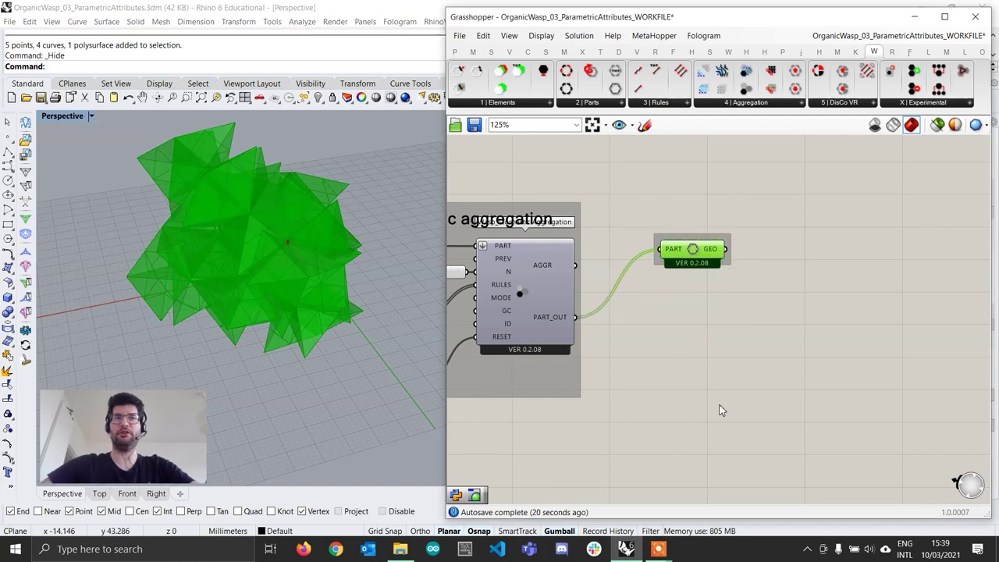
Add a Wasp_Get Attribute by Name component below the part geometry component and connect the aggregation's PART_OUT to its PART input
left_click(531, 104)
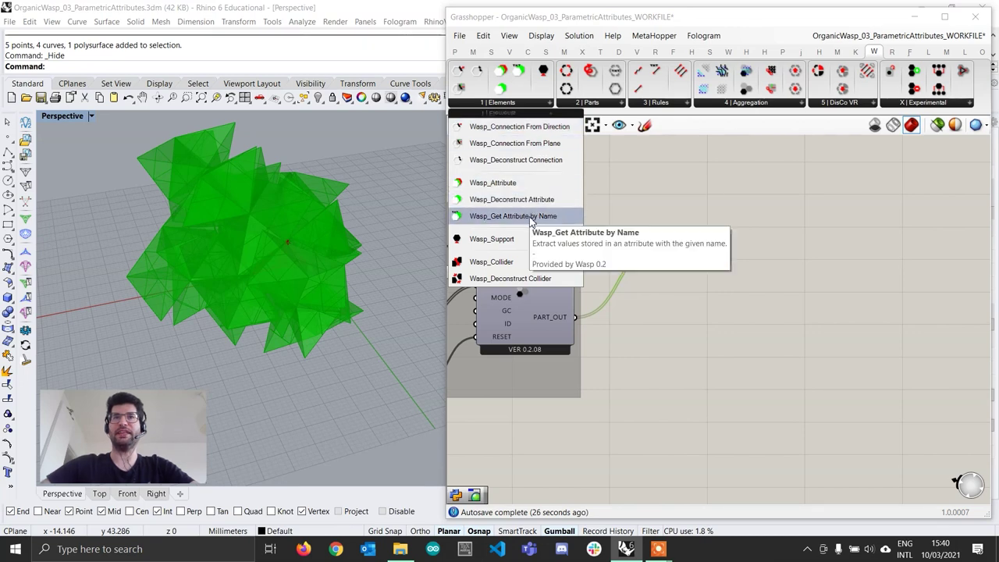
left_click_drag(531, 220, 718, 355)
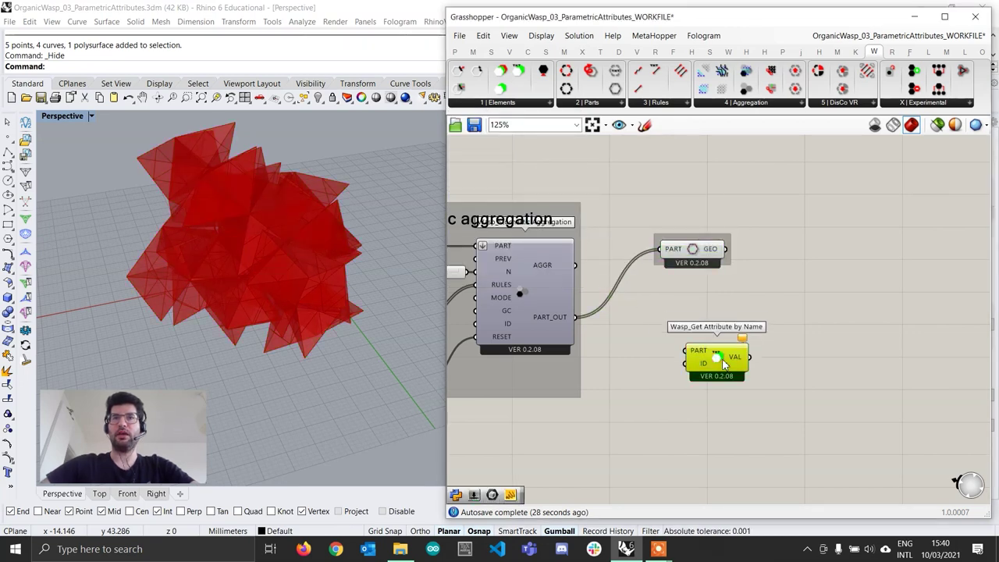
scroll(690, 375, "up", 1)
left_click_drag(556, 308, 787, 394)
right_click_drag(765, 413, 717, 373)
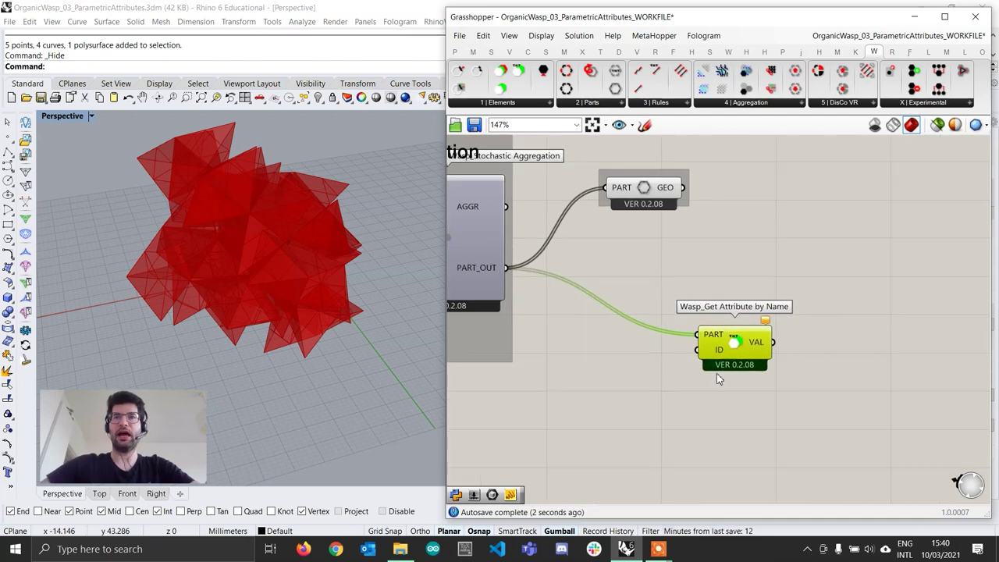
left_click_drag(742, 356, 726, 375)
Add a panel reading center, connect it to the ID input of Wasp_Get Attribute by Name and inspect the extracted points
double_click(588, 395)
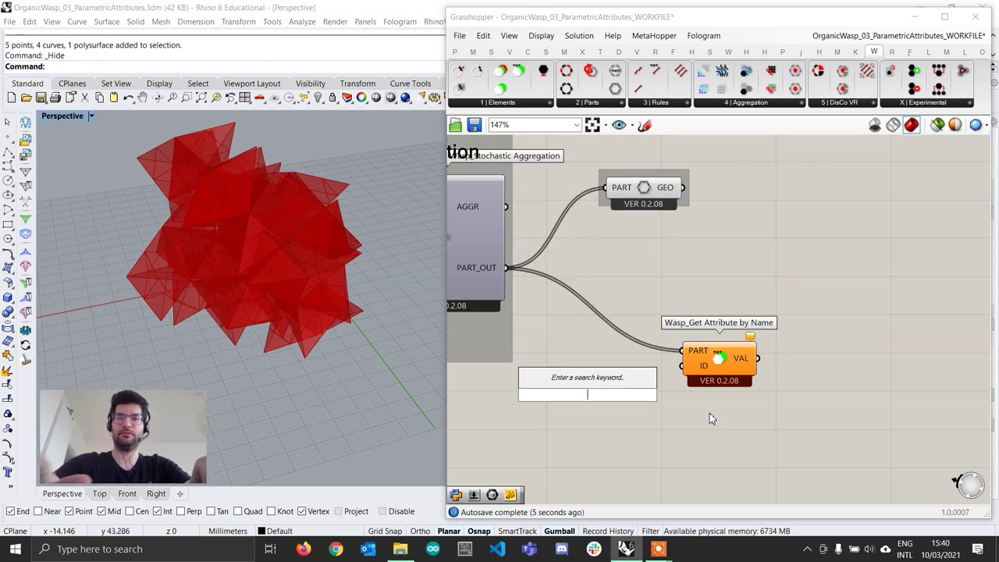
type("\"center")
key("Return")
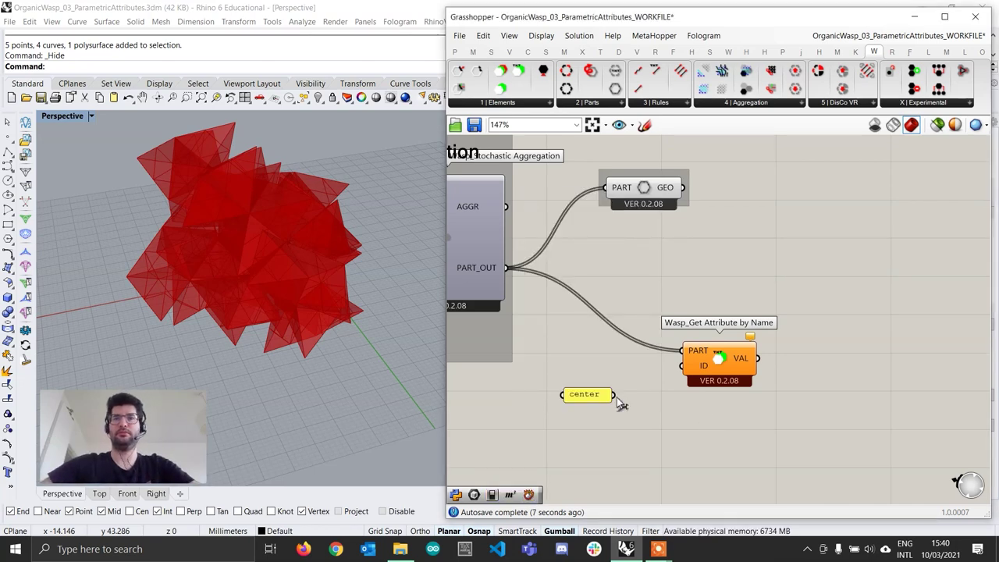
left_click_drag(613, 395, 681, 365)
left_click_drag(593, 400, 630, 372)
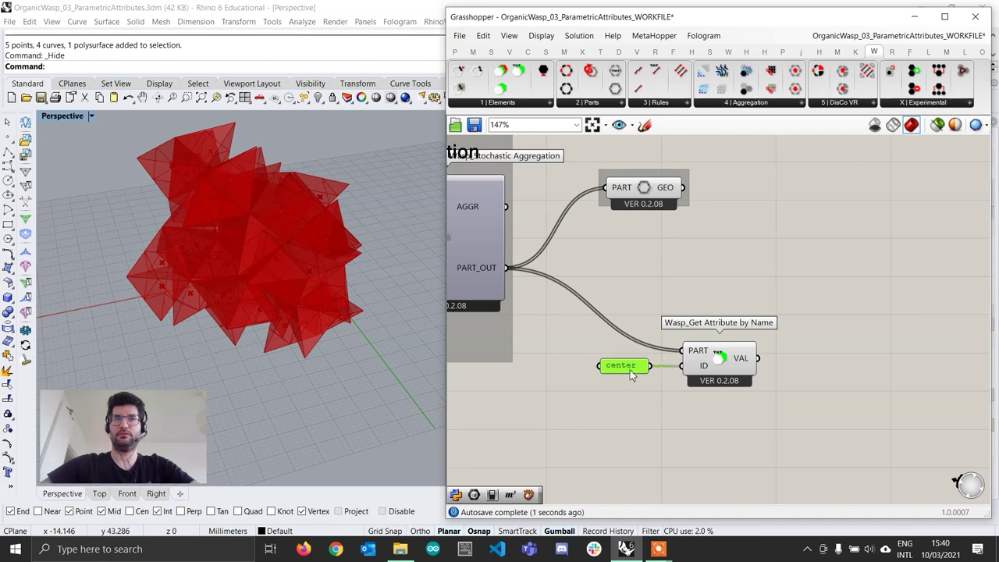
left_click(723, 367)
right_click_drag(197, 312, 304, 251)
scroll(195, 217, "up", 4)
scroll(304, 250, "down", 4)
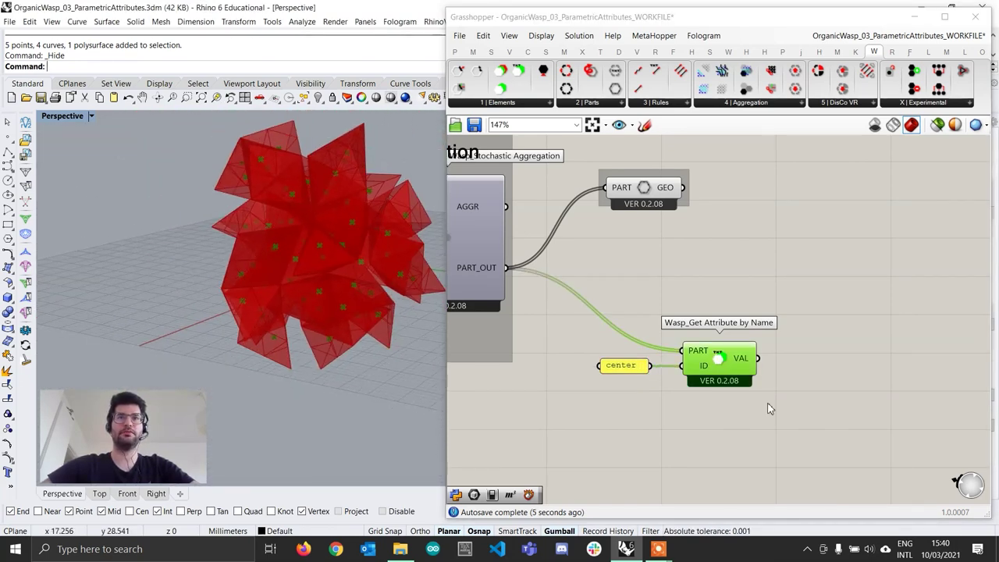
Duplicate the Wasp_Get Attribute by Name component with its center panel and place the copy below the original
left_click_drag(816, 426, 597, 307)
key("ctrl+c")
key("ctrl+v")
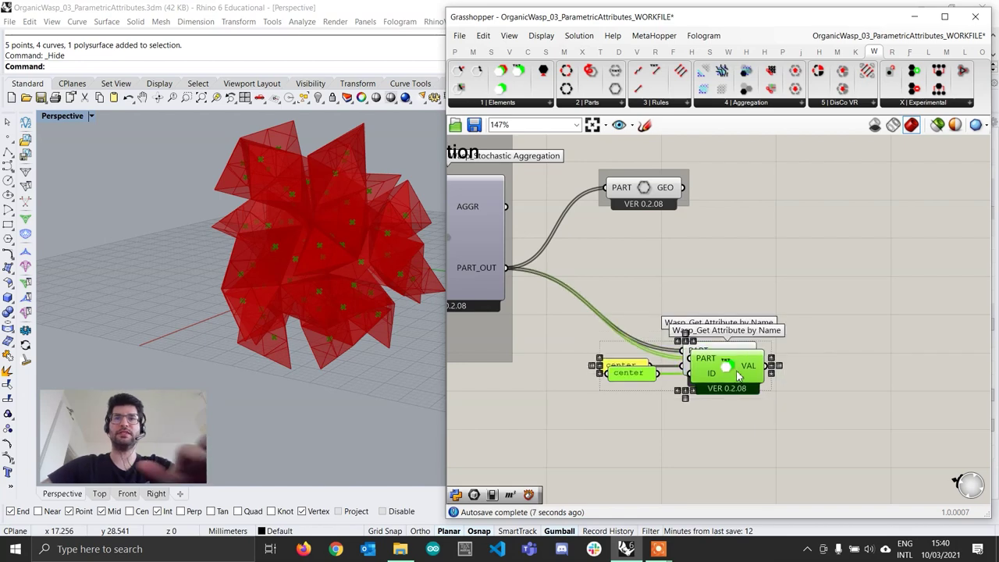
left_click_drag(735, 370, 716, 492)
right_click_drag(709, 454, 701, 344)
left_click_drag(705, 364, 714, 408)
Change the copied panel's text to faces and inspect the extracted face outlines on the aggregation
left_click(628, 437)
double_click(621, 431)
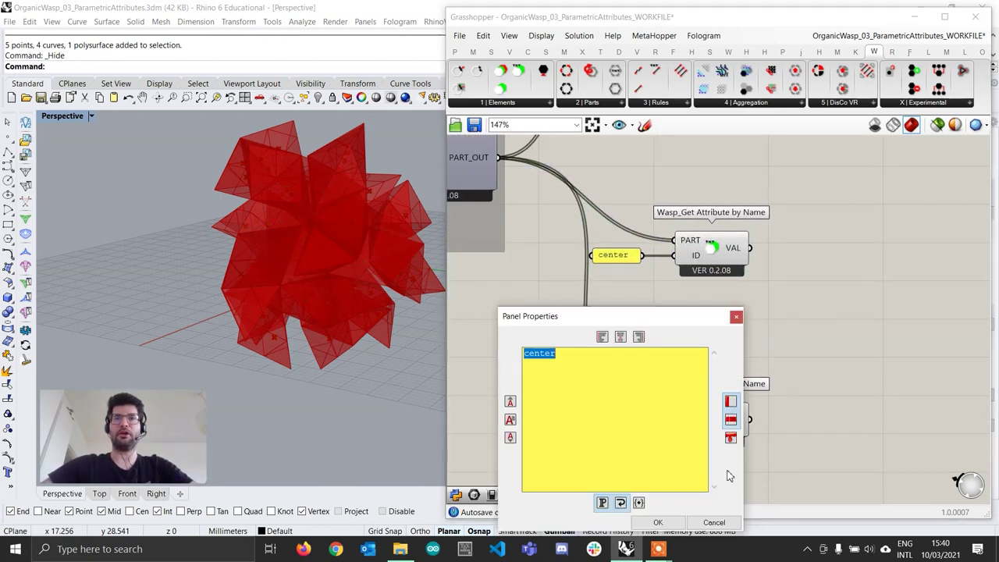
type("faces")
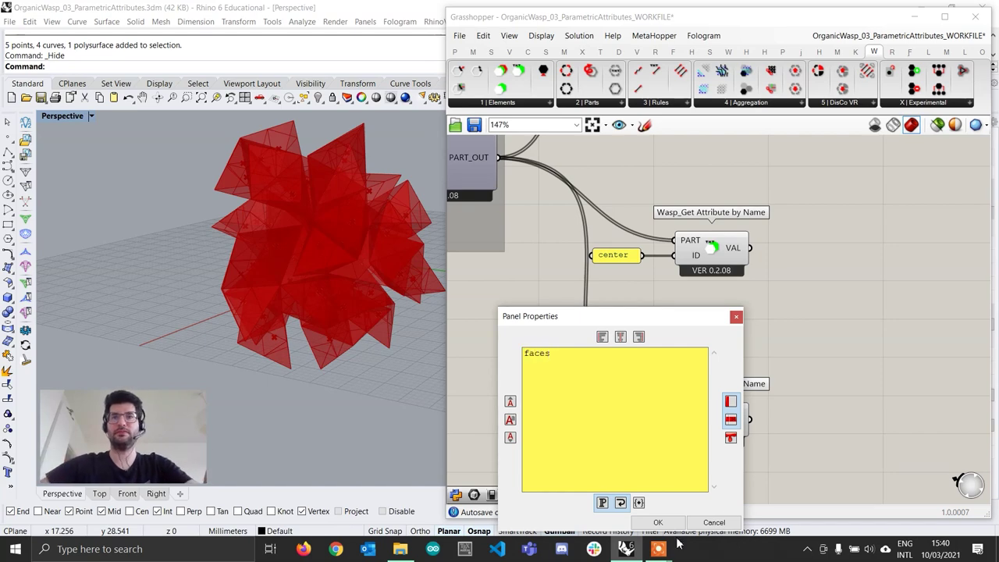
left_click(657, 523)
left_click(716, 415)
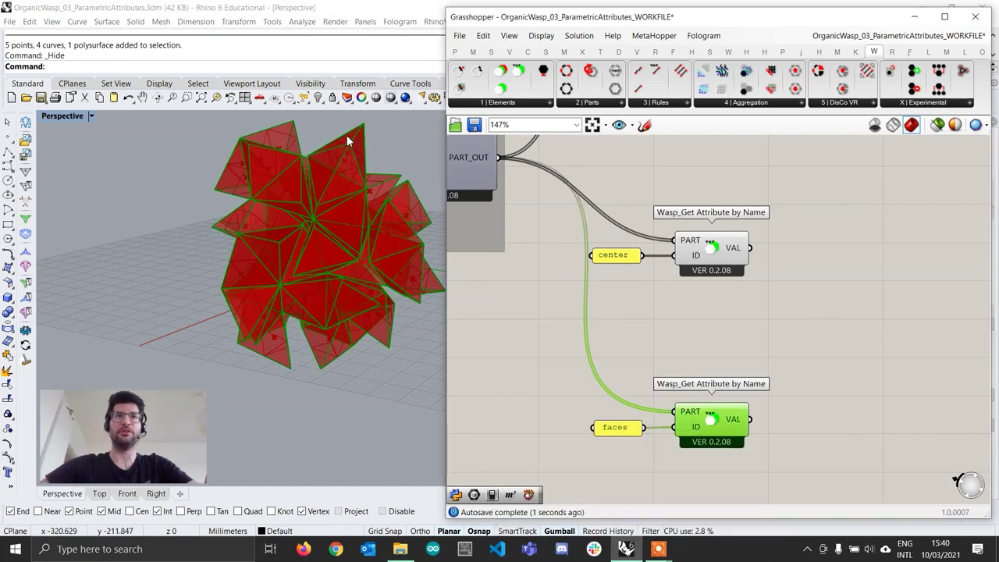
right_click_drag(351, 138, 222, 180)
scroll(766, 385, "down", 1)
scroll(766, 385, "down", 1)
left_click(762, 338)
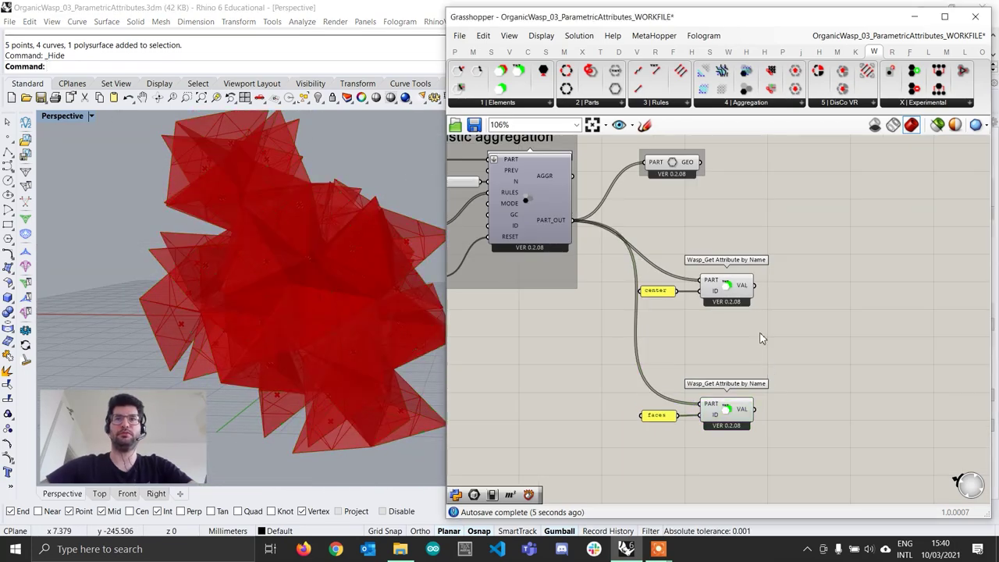
Turn off the preview of the part geometry component and move it slightly away from the aggregation
right_click_drag(666, 201, 646, 267)
left_click_drag(653, 232, 688, 228)
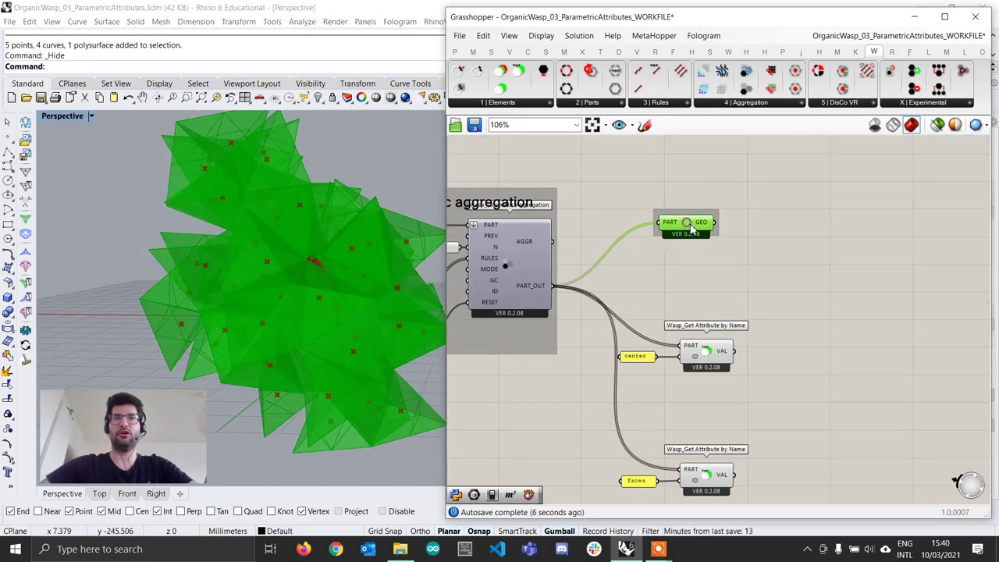
right_click(688, 227)
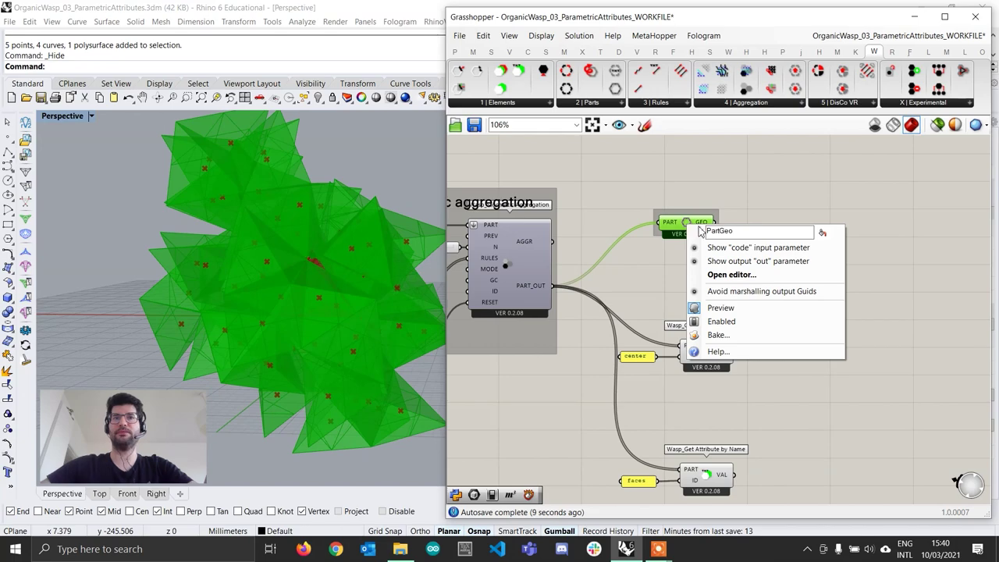
left_click(743, 312)
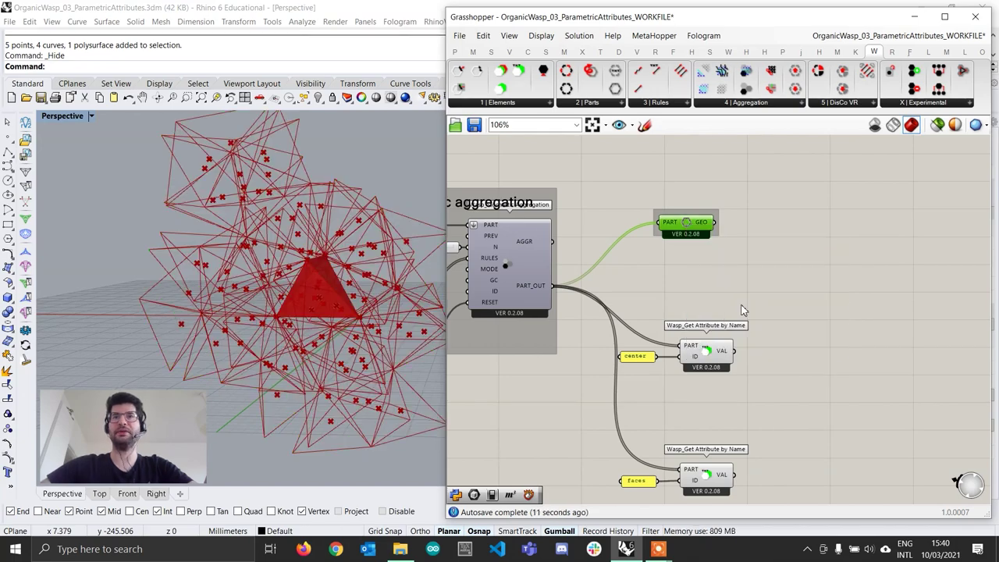
left_click_drag(687, 212, 692, 200)
Highlight the extracted center points and examine them together with the face outlines from several angles
right_click_drag(353, 326, 333, 290)
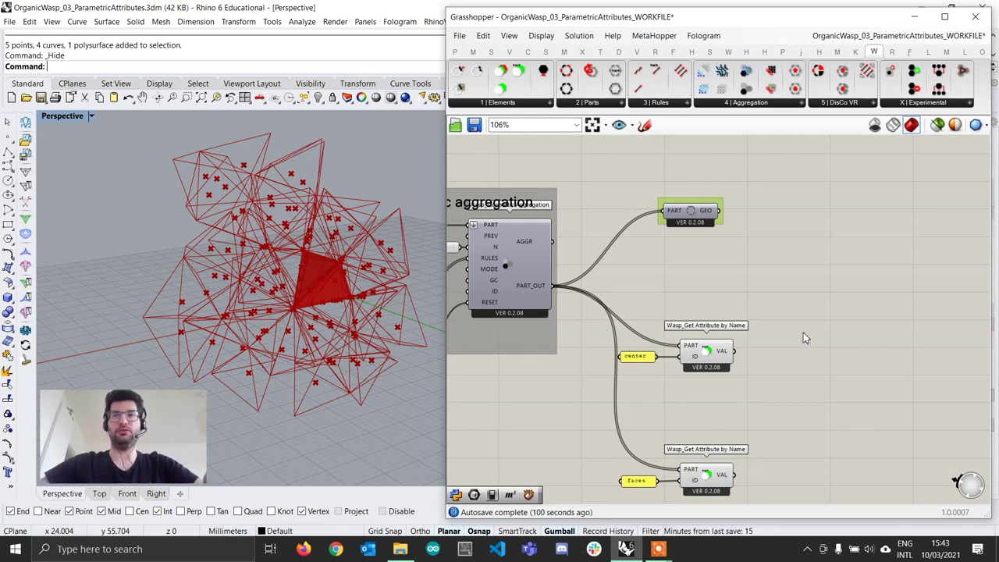
scroll(803, 332, "down", 2)
right_click_drag(799, 339, 632, 297)
scroll(631, 298, "up", 1)
right_click_drag(192, 254, 352, 255)
left_click(555, 297)
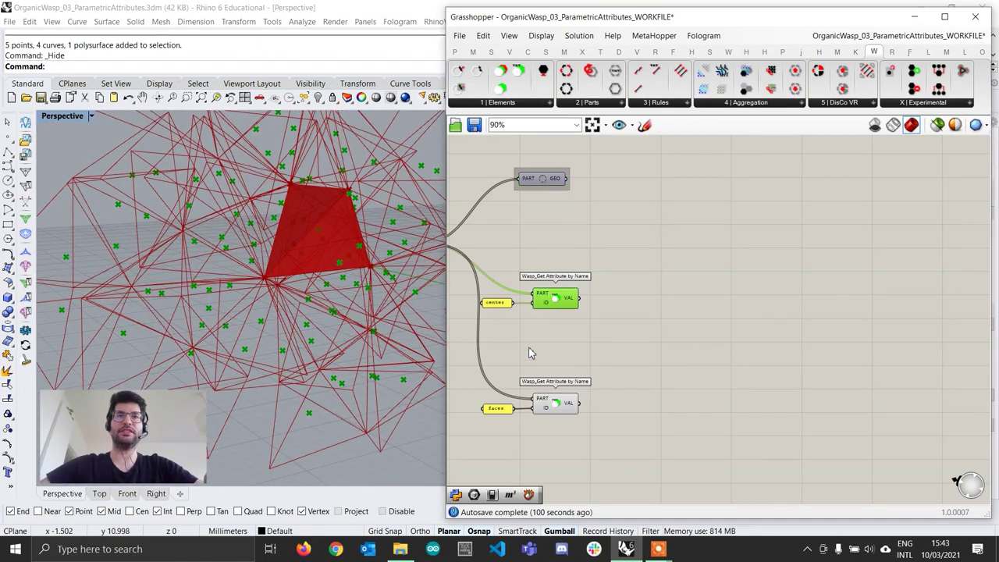
scroll(295, 304, "down", 5)
right_click_drag(295, 303, 317, 293)
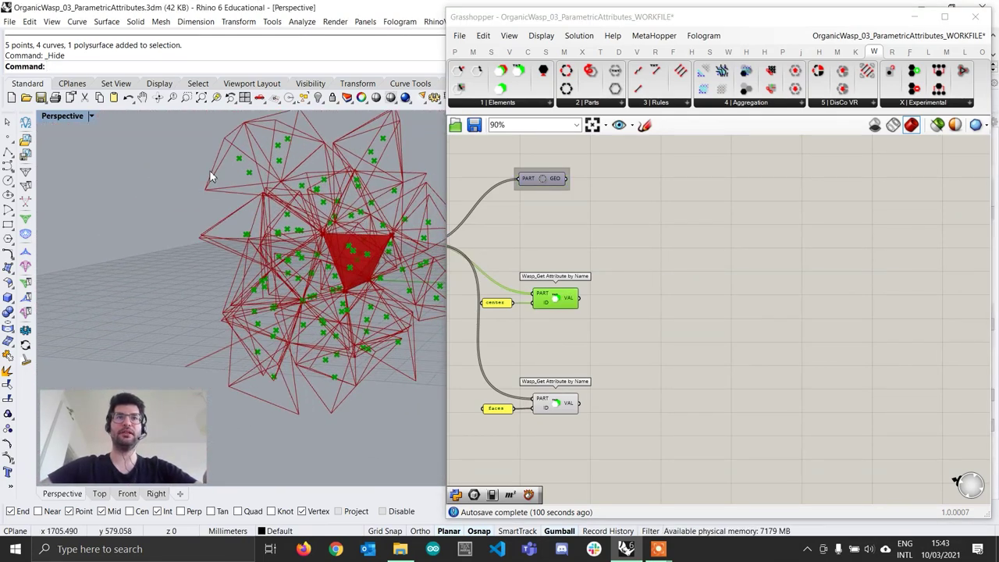
right_click_drag(211, 178, 219, 217)
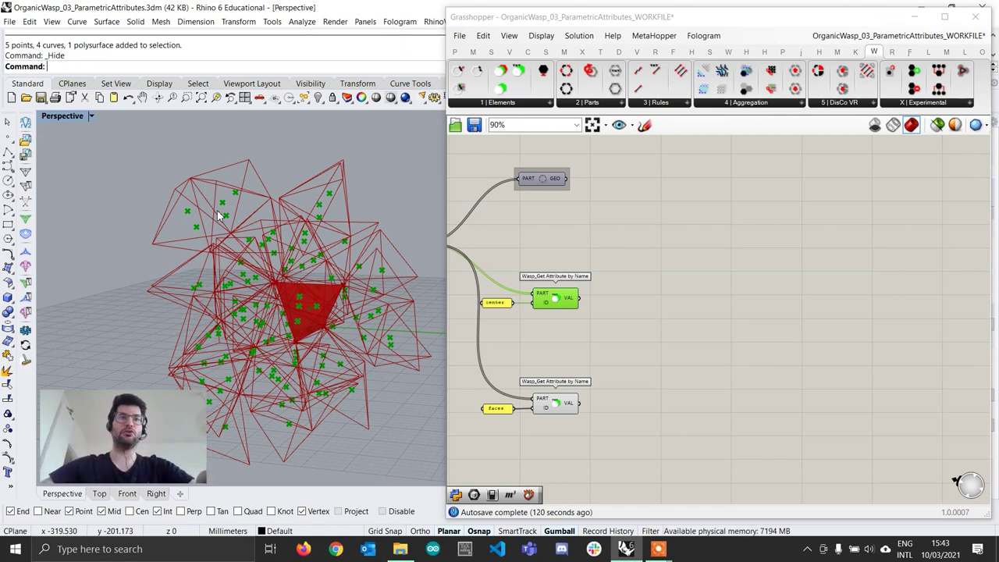
left_click(716, 325)
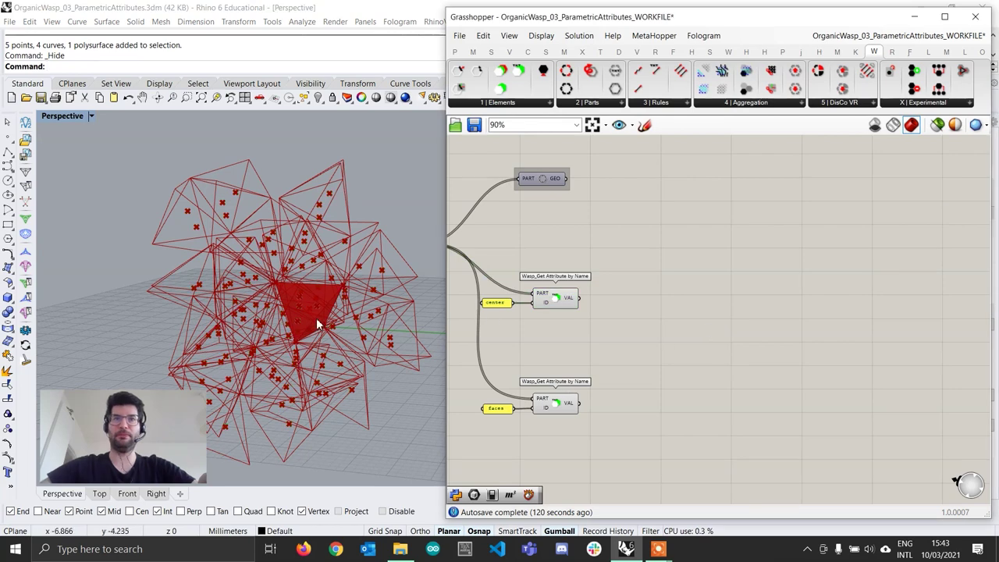
Add a Scale component beside the two Wasp_Get Attribute by Name components
scroll(628, 329, "up", 1)
double_click(727, 306)
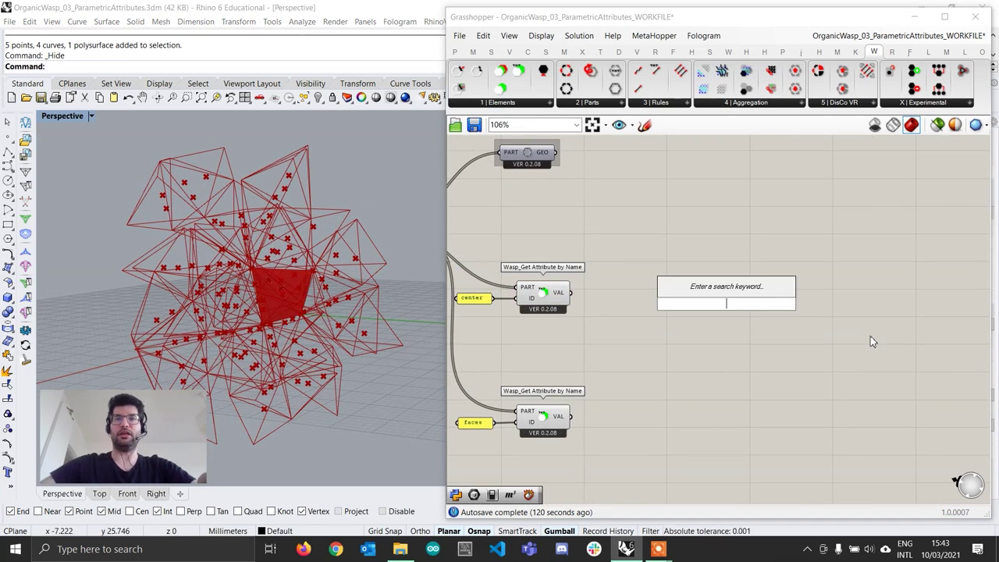
type("scale")
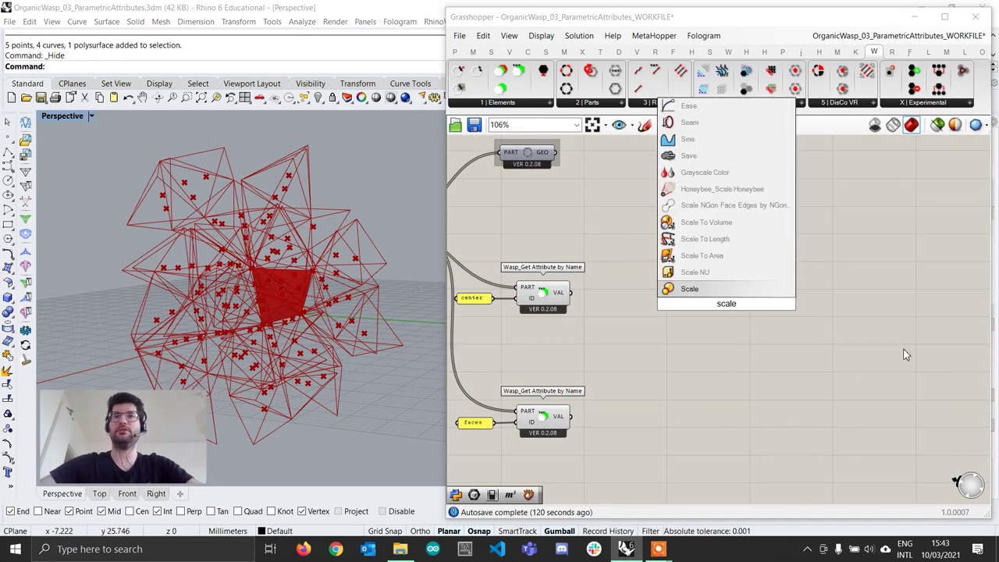
left_click(766, 290)
scroll(700, 318, "down", 1)
right_click_drag(670, 306, 633, 292)
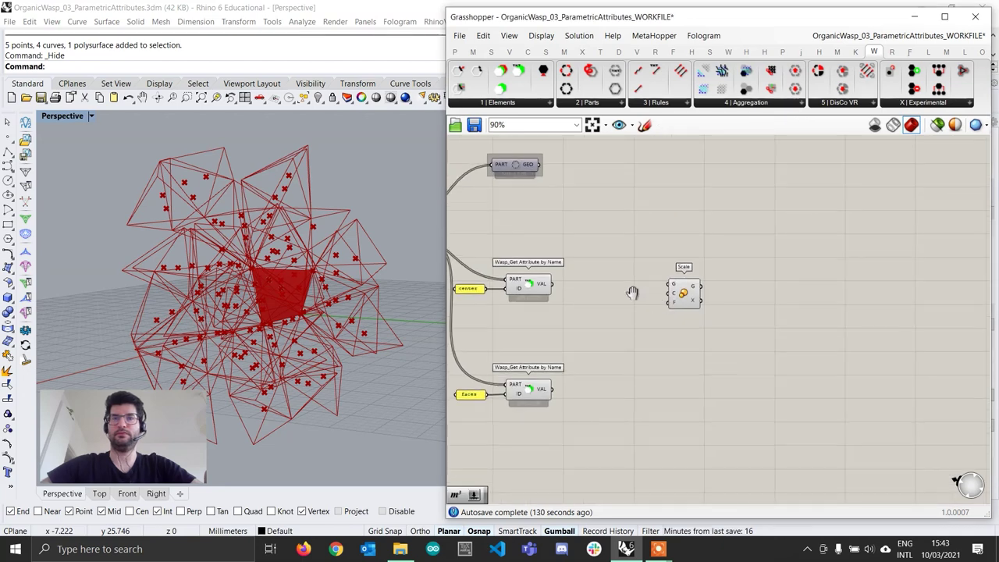
Move the Scale component well away from the attribute components and widen the Grasshopper window over the Rhino viewport
scroll(685, 293, "up", 1)
left_click_drag(686, 294, 792, 290)
right_click_drag(639, 309, 717, 291)
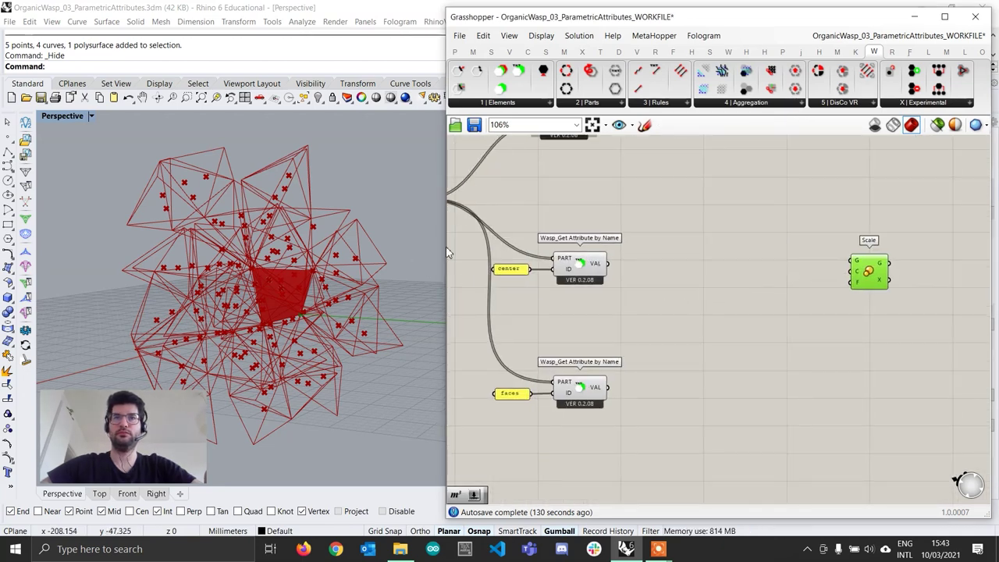
left_click_drag(441, 245, 294, 246)
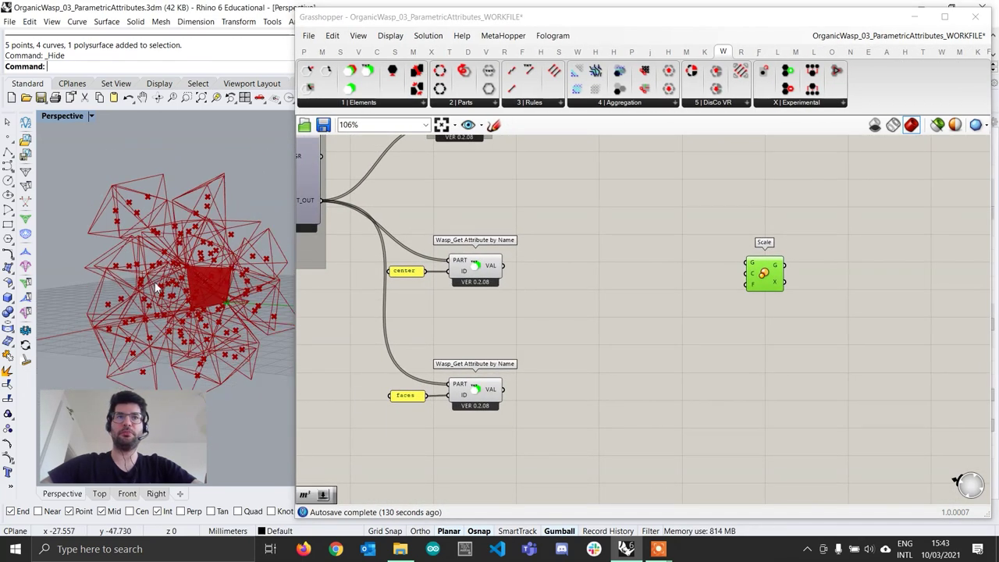
left_click_drag(764, 271, 777, 273)
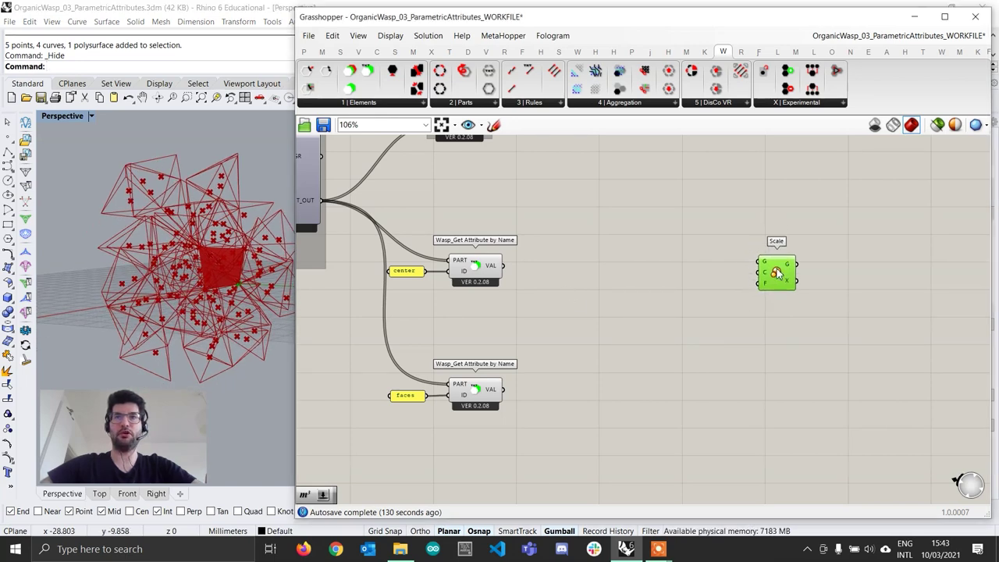
Feed the extracted face outlines into the Scale component's geometry input and the extracted center points into its center input
left_click(461, 386)
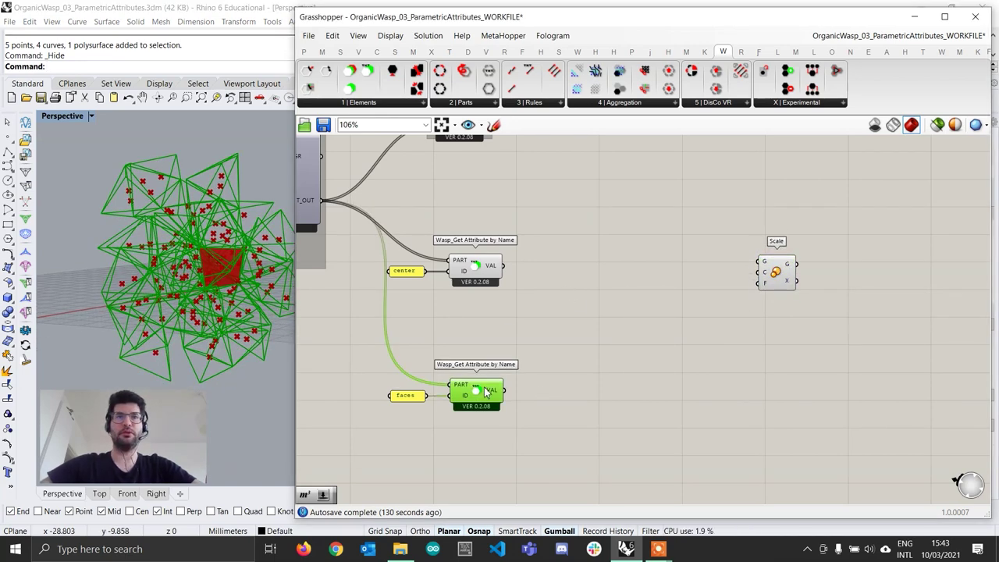
left_click_drag(508, 396, 795, 273)
left_click(483, 269)
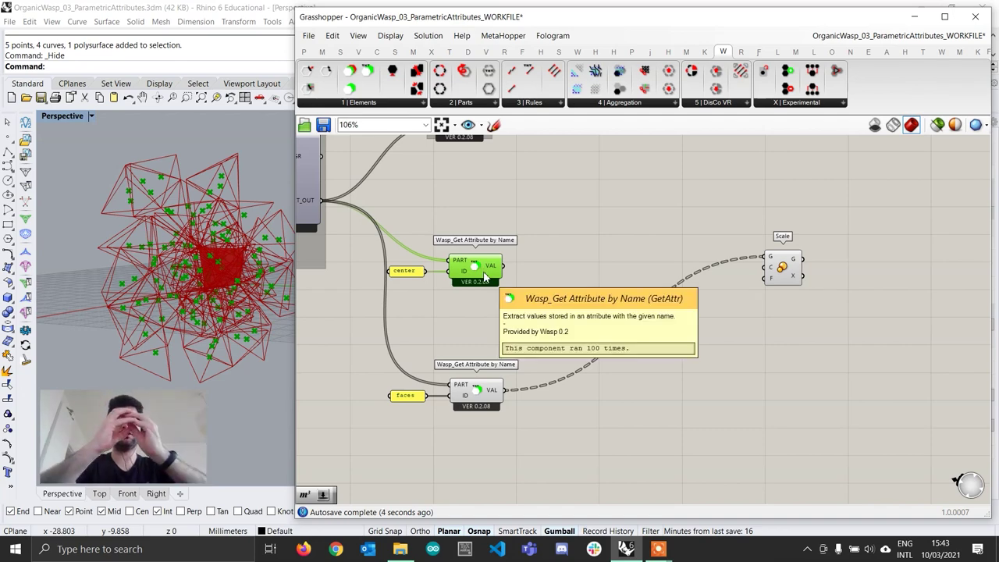
left_click_drag(505, 266, 826, 270)
Add a 0.5 number slider, connect it to the Scale component's factor and highlight the scaled outlines in the viewport
left_click(775, 295)
double_click(775, 290)
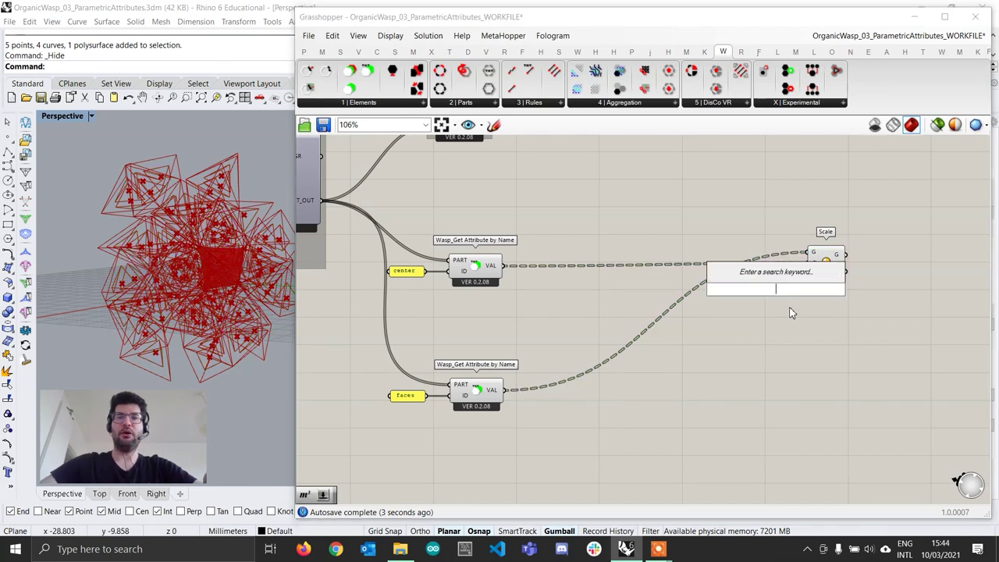
type("0.5")
key("Return")
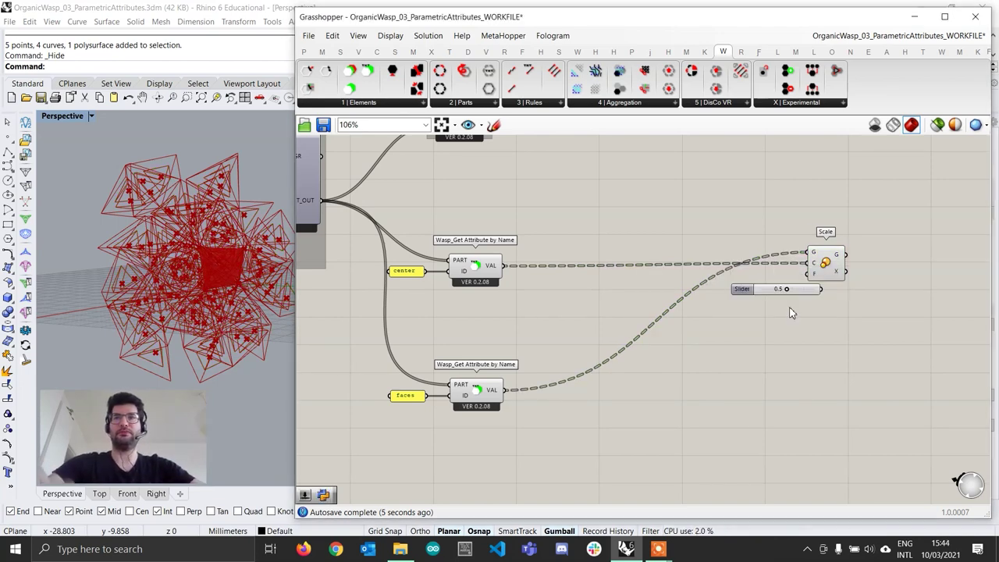
left_click_drag(801, 292, 809, 274)
left_click(829, 268)
scroll(78, 238, "up", 6)
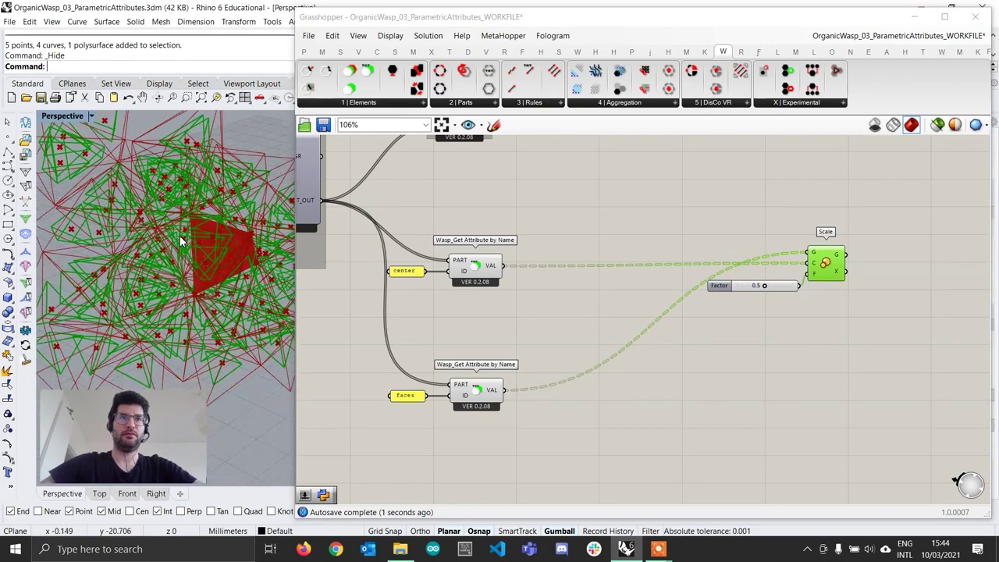
Set the scale factor slider to 0.3 and inspect the scaled outlines around the part centers
left_click(812, 341)
left_click_drag(777, 288, 745, 287)
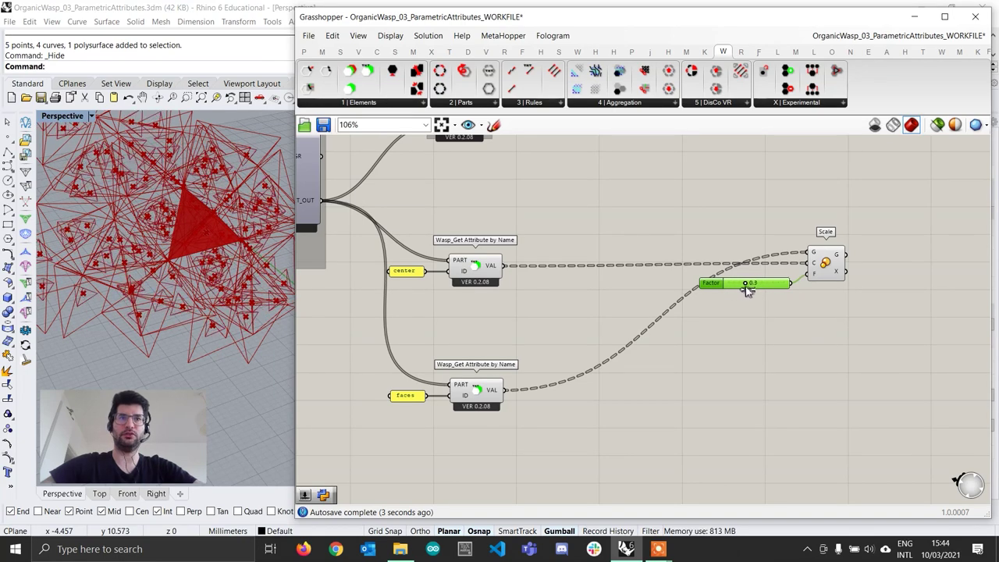
right_click_drag(135, 314, 216, 308)
scroll(216, 308, "down", 4)
right_click_drag(561, 360, 576, 344)
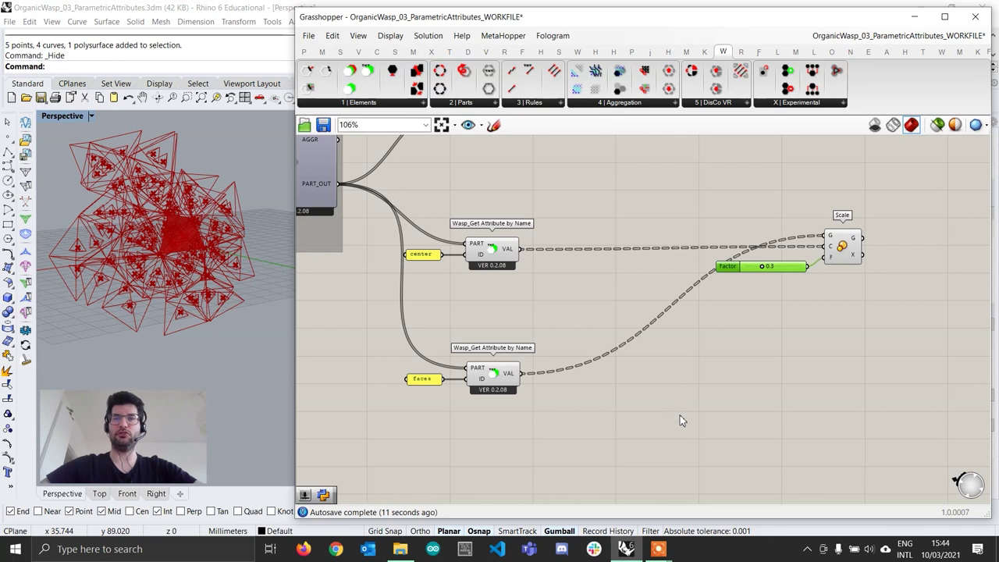
Add a second Scale component below the first, feed the extracted face outlines into its geometry input and inspect them in the viewport
double_click(658, 399)
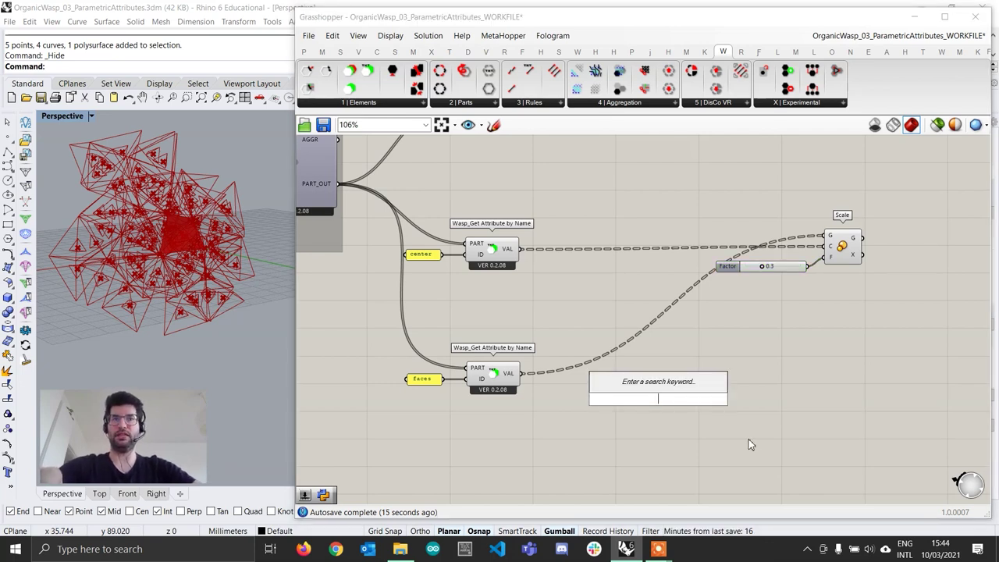
type("scale")
key("Return")
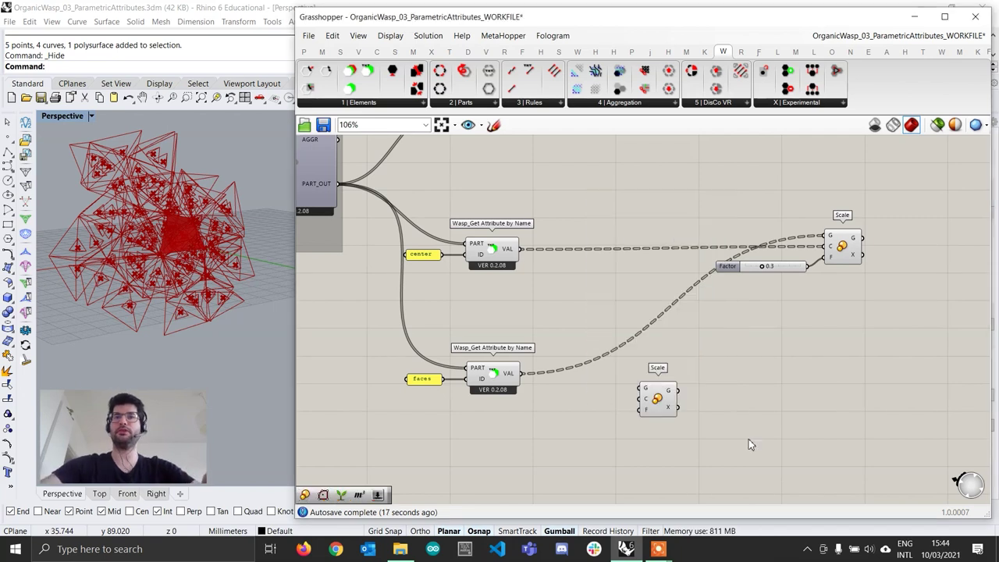
left_click_drag(671, 423, 850, 393)
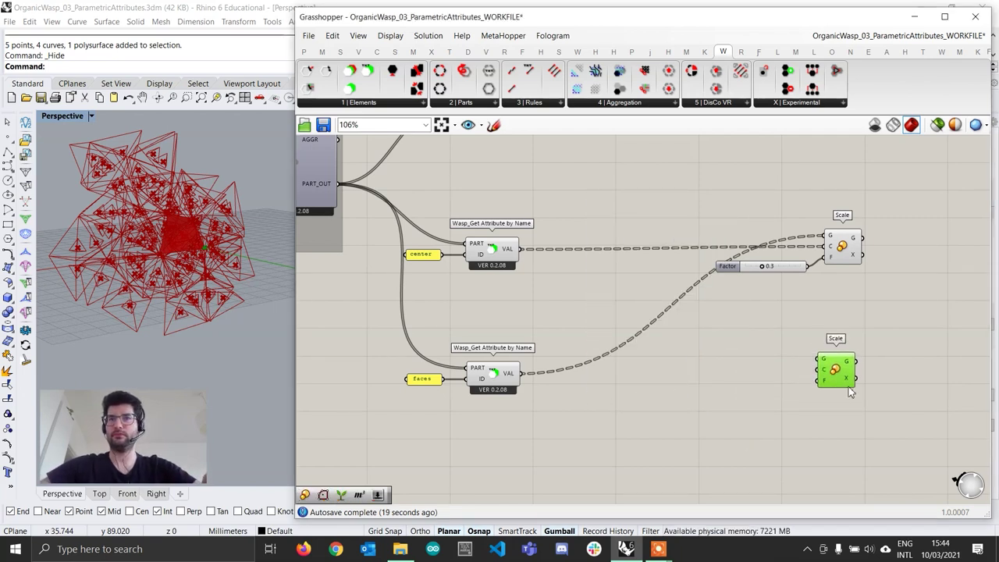
left_click_drag(516, 374, 845, 391)
right_click_drag(132, 315, 162, 318)
scroll(168, 285, "up", 5)
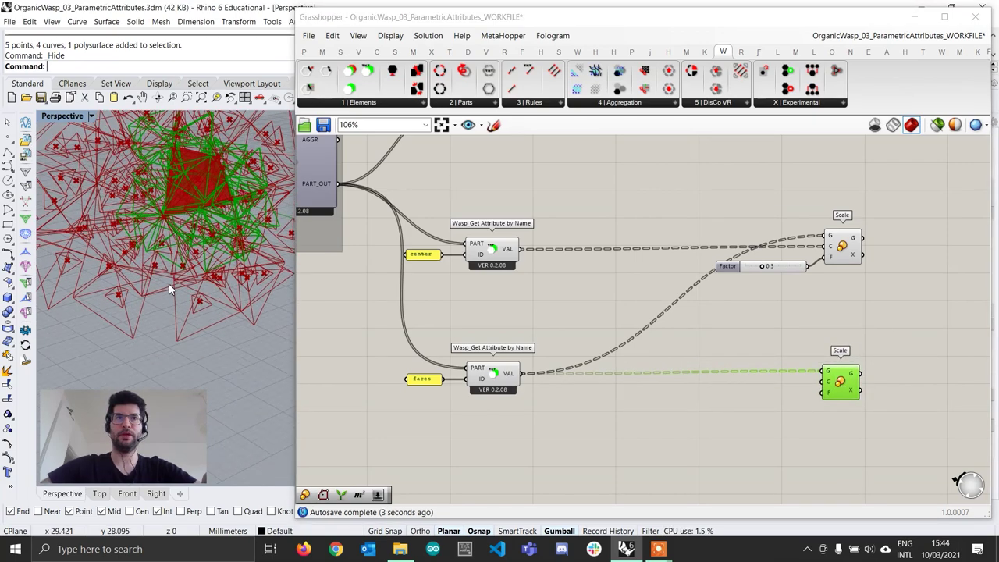
right_click_drag(168, 284, 138, 324)
scroll(137, 323, "up", 3)
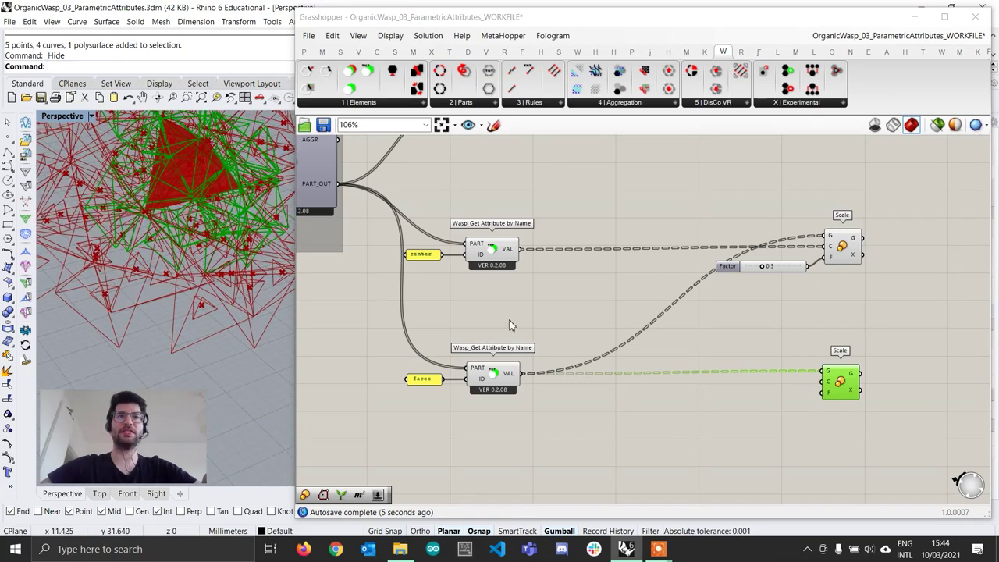
left_click(496, 387)
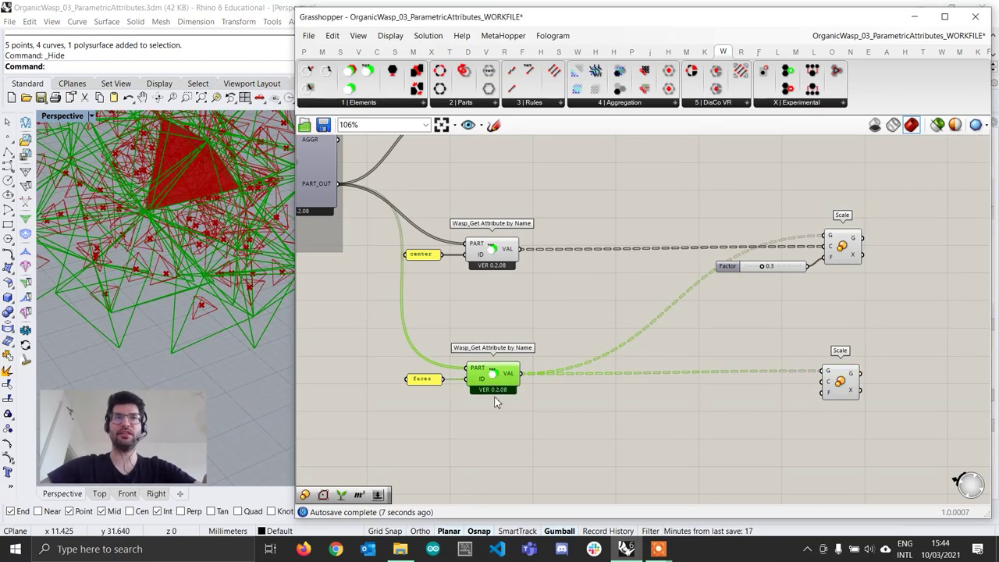
Add a Polygon Center component for the face outlines and connect its Cv output to the second Scale component's center input
double_click(582, 418)
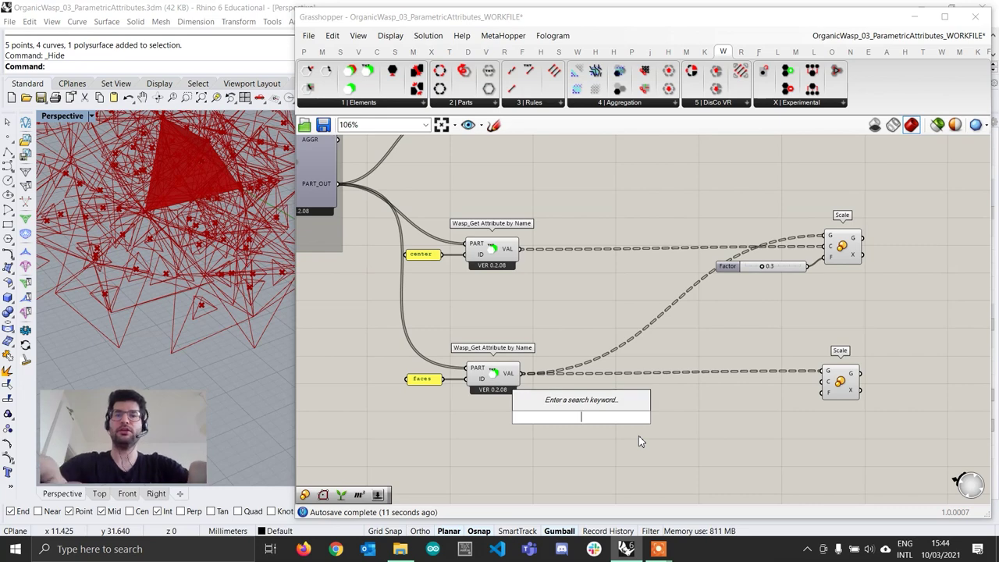
type("polygon cen")
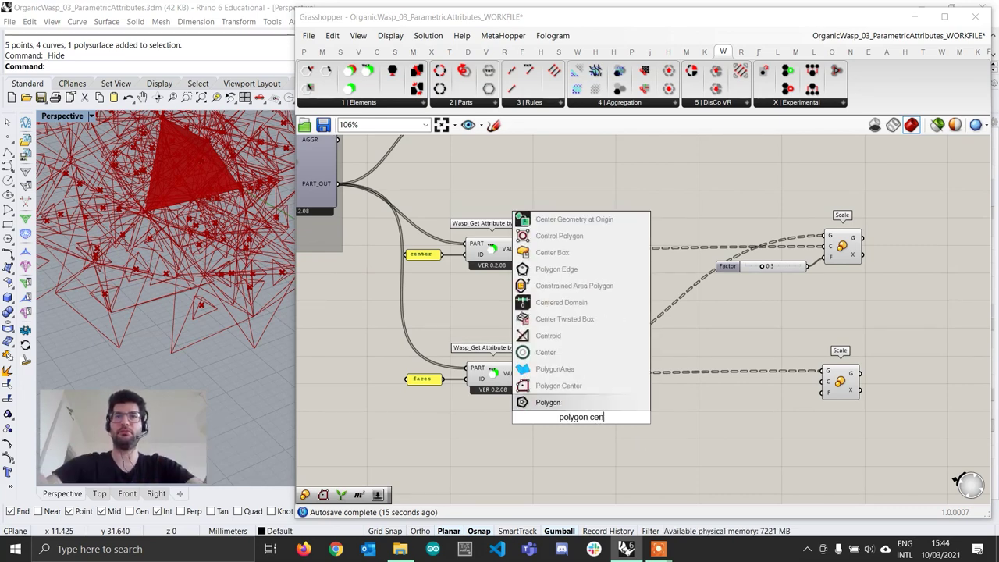
key("Up")
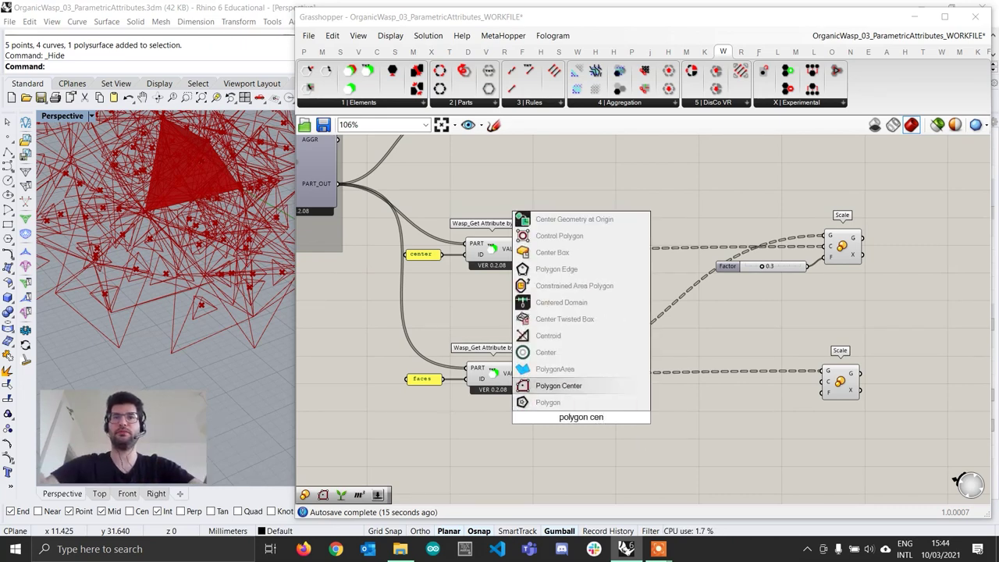
key("Return")
left_click_drag(523, 377, 821, 383)
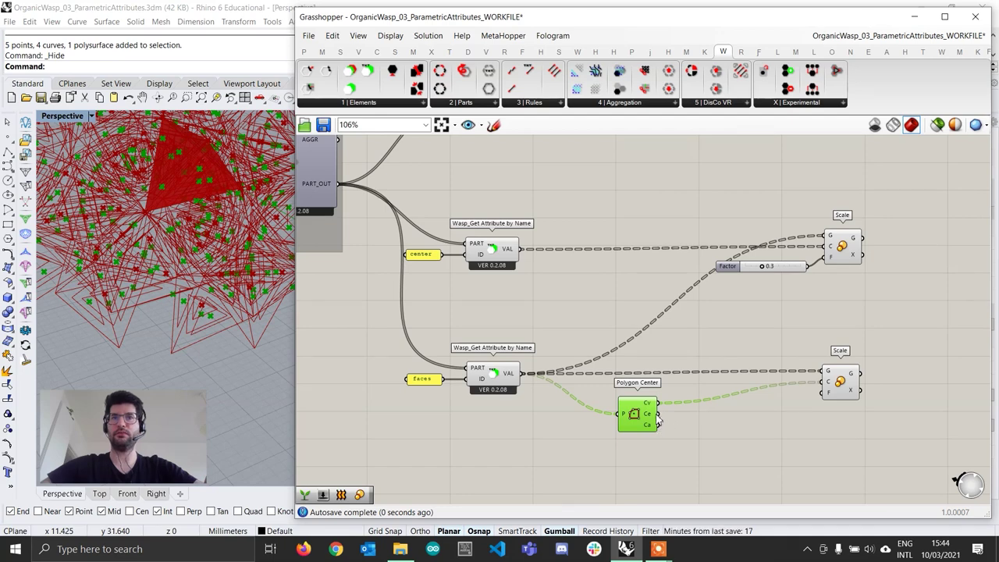
left_click_drag(637, 419, 650, 427)
Connect the Factor slider to the second Scale component as well and place the slider between the two Scale components
left_click_drag(837, 378, 841, 370)
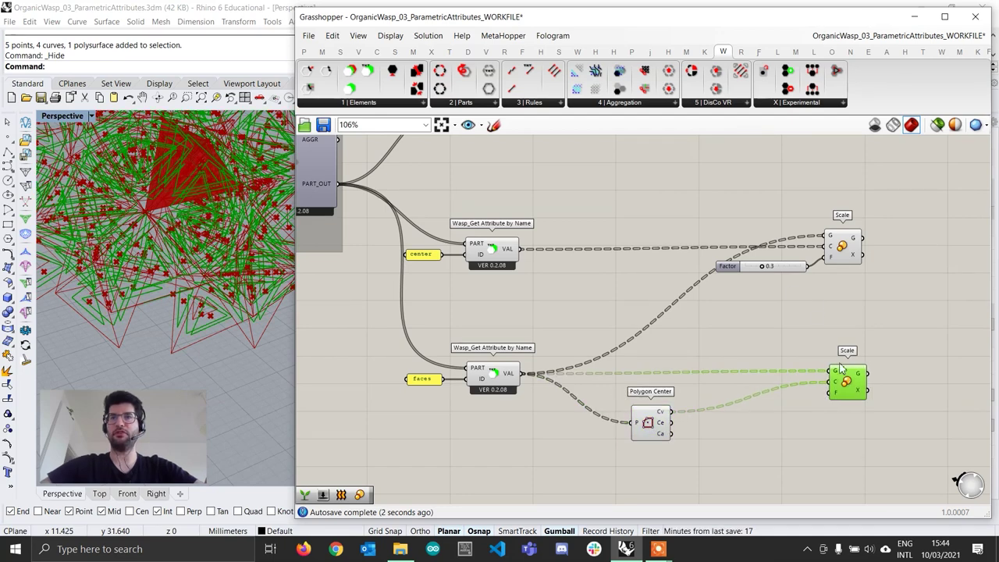
left_click_drag(808, 267, 830, 392)
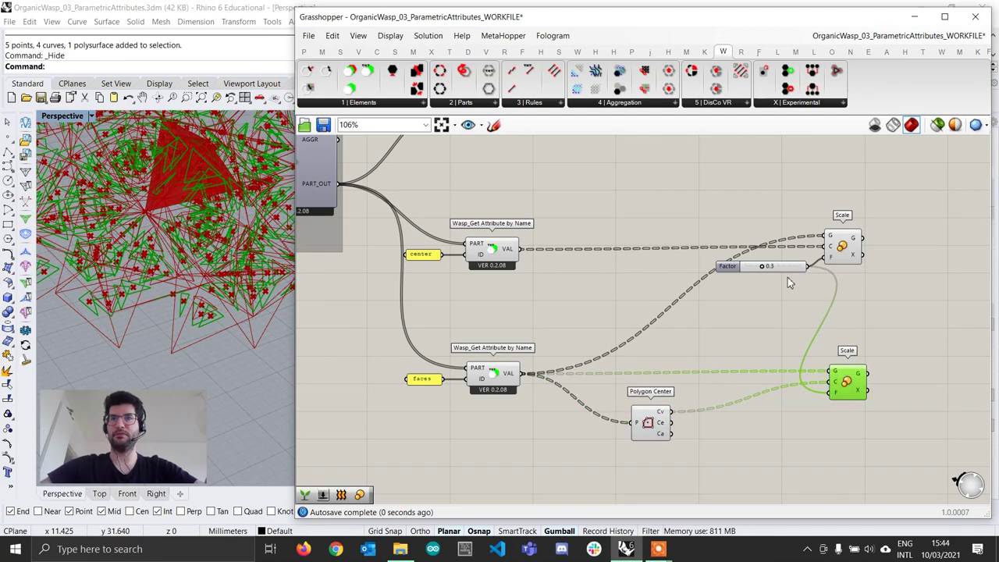
left_click_drag(787, 275, 740, 312)
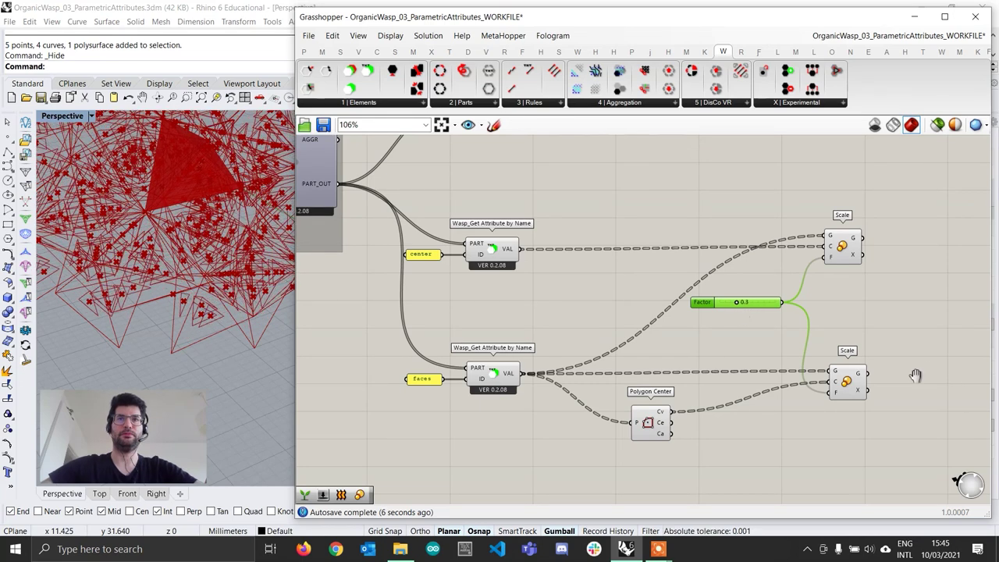
Align the two Scale components vertically and move Polygon Center next to the faces attribute component
right_click_drag(938, 380, 774, 377)
left_click_drag(675, 260, 681, 260)
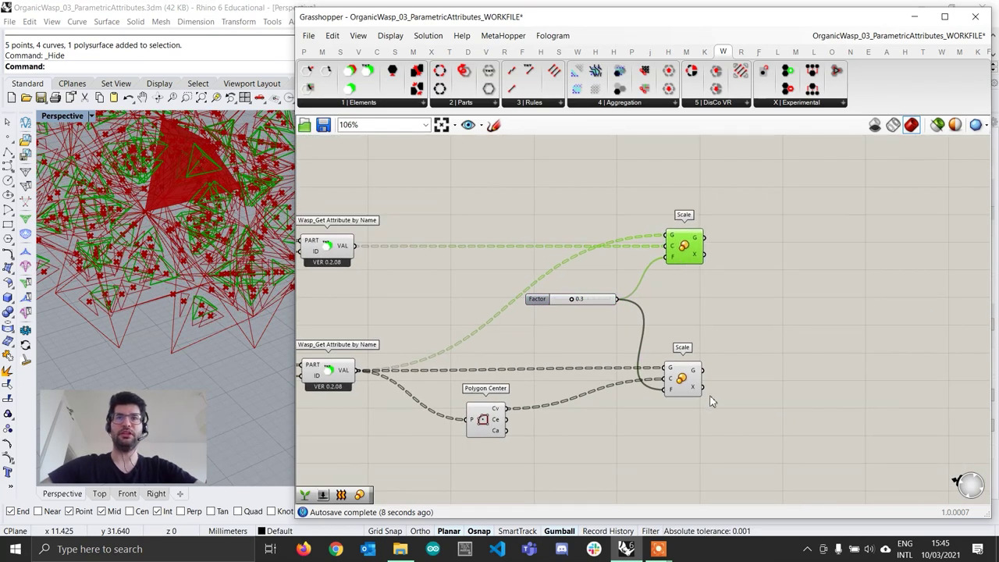
left_click_drag(691, 387, 705, 390)
left_click_drag(485, 424, 406, 411)
left_click_drag(685, 260, 688, 259)
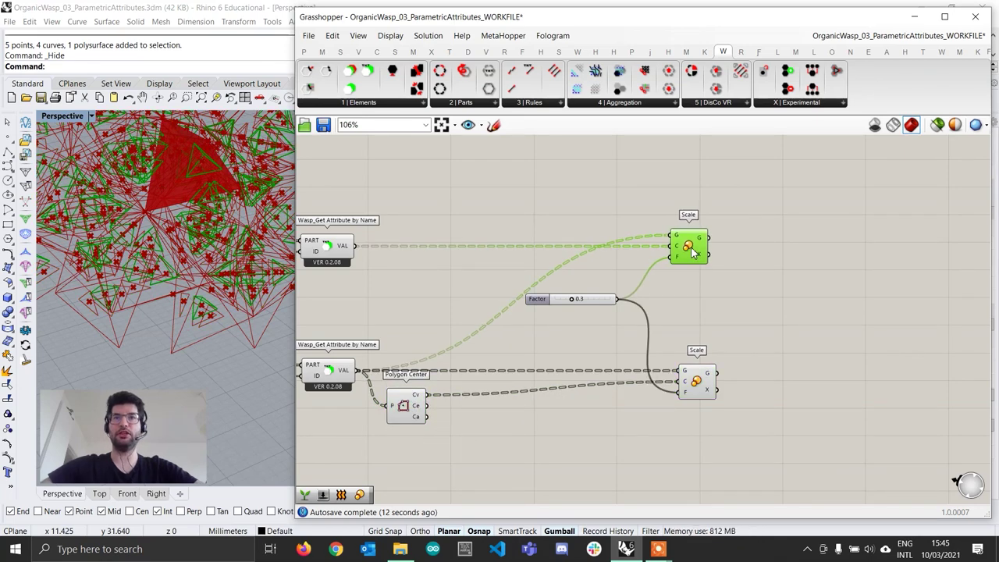
left_click_drag(713, 377, 704, 376)
mouse_move(703, 376)
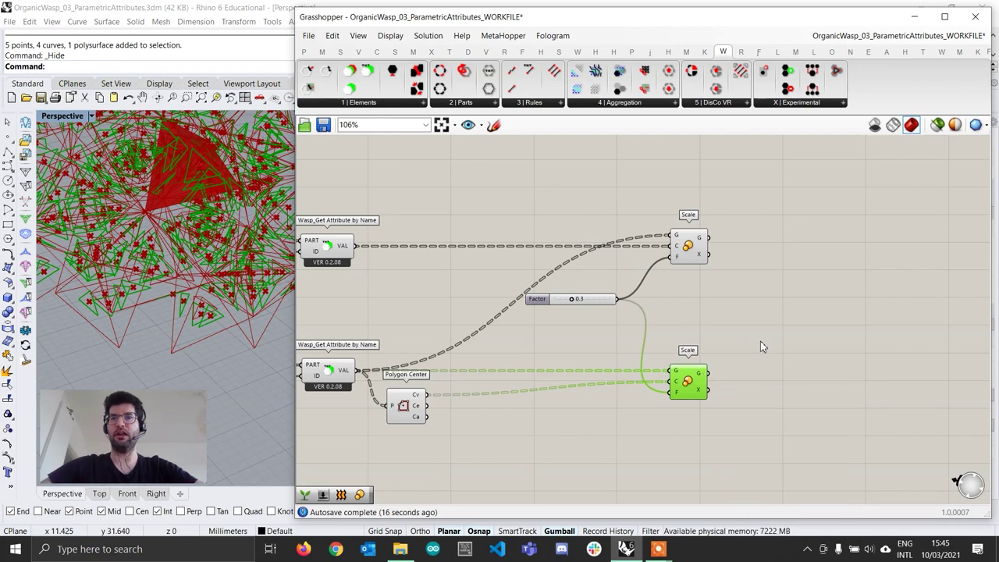
Add a Loft component and connect the scaled geometry outputs of both Scale components to its curves input
double_click(808, 328)
type("loft")
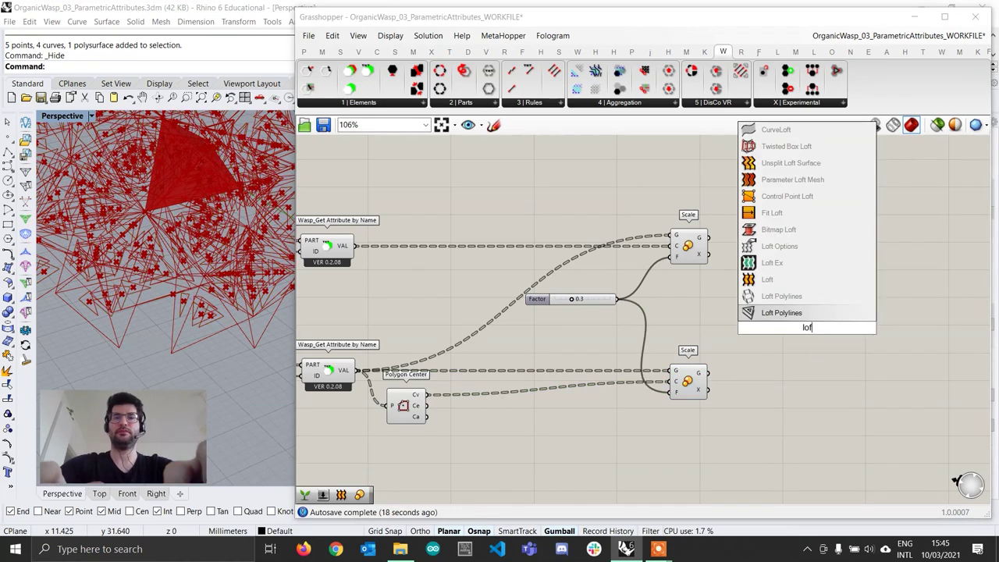
left_click(760, 312)
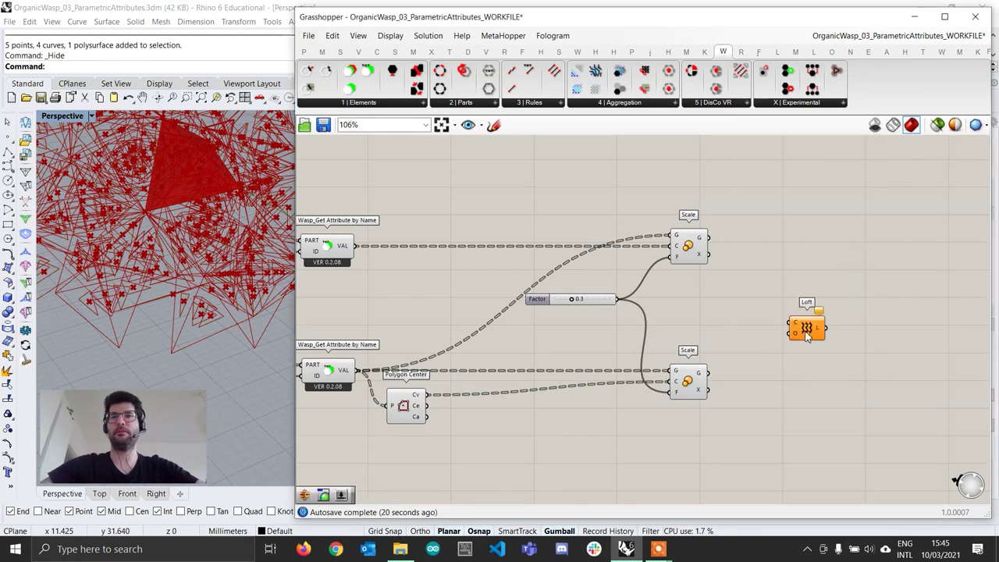
left_click_drag(712, 246, 761, 315)
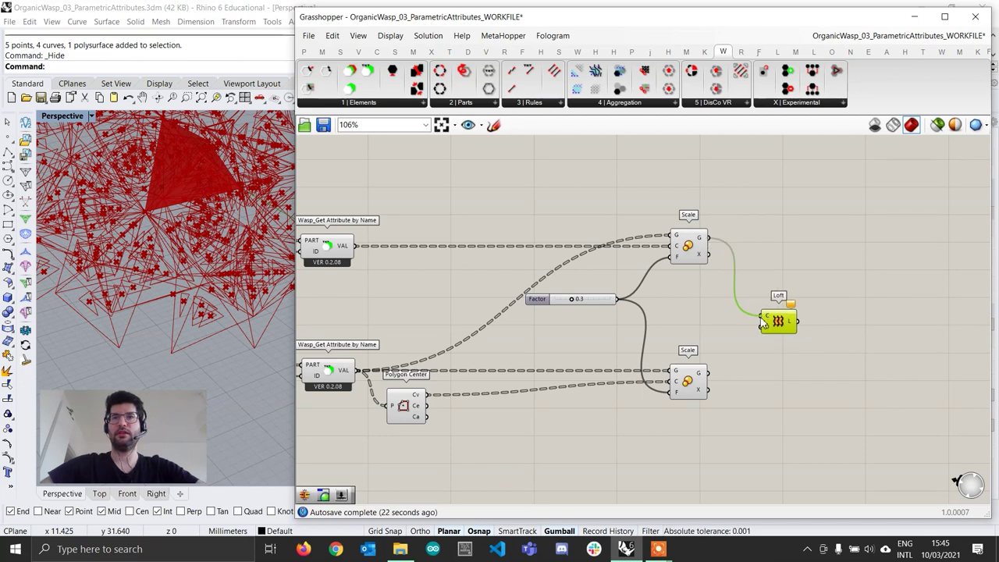
left_click_drag(712, 370, 788, 324)
Check the Loft component's error message and set the shared scale factor slider to 0.5
mouse_move(802, 312)
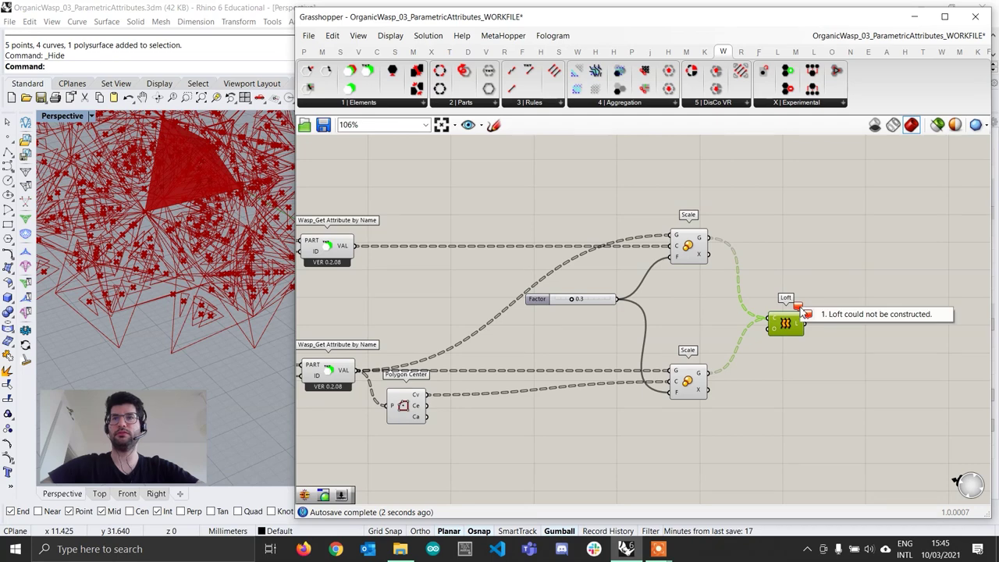
left_click(789, 275)
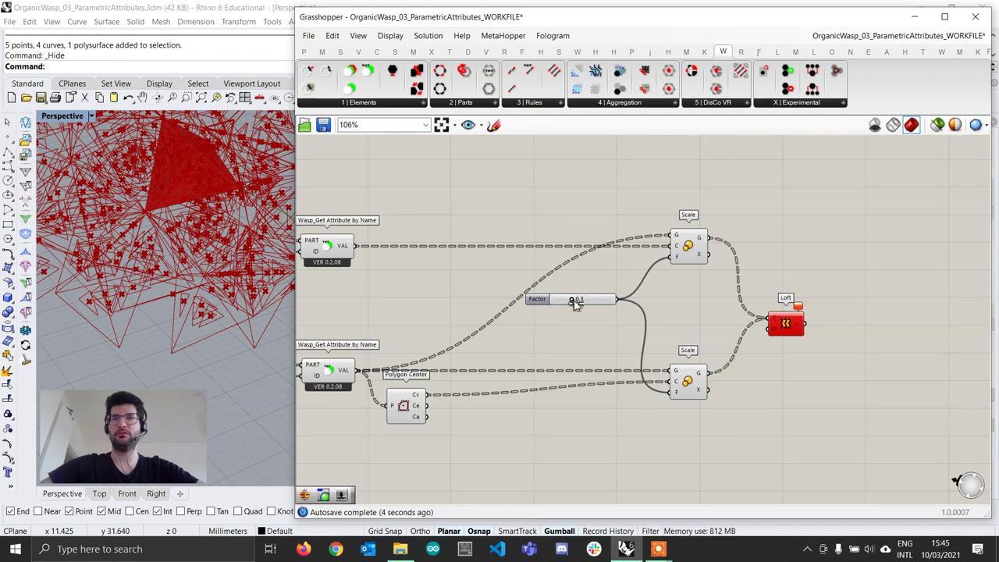
left_click_drag(574, 304, 586, 304)
Graft the geometry outputs of both Scale components
mouse_move(706, 246)
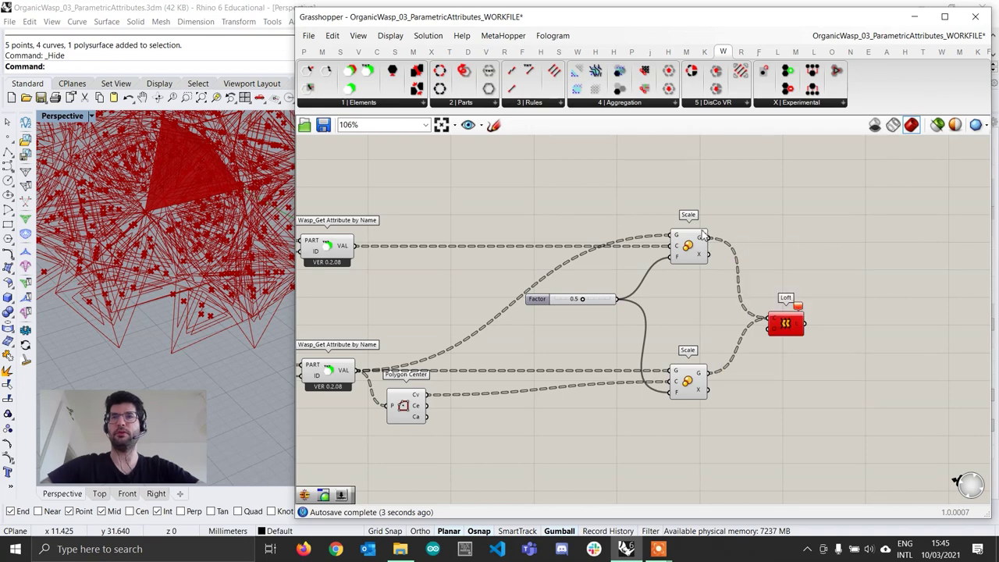
right_click(700, 243)
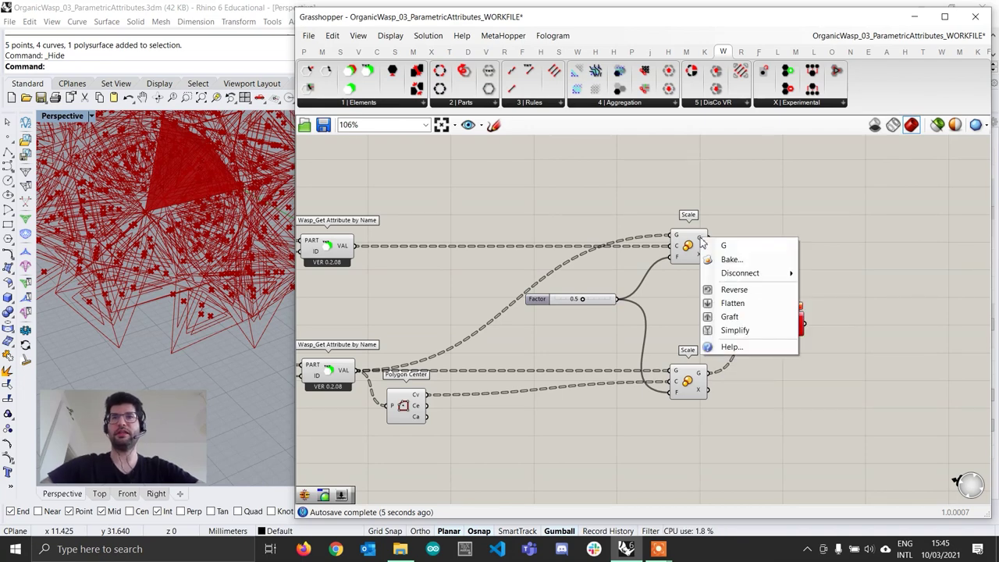
left_click(745, 320)
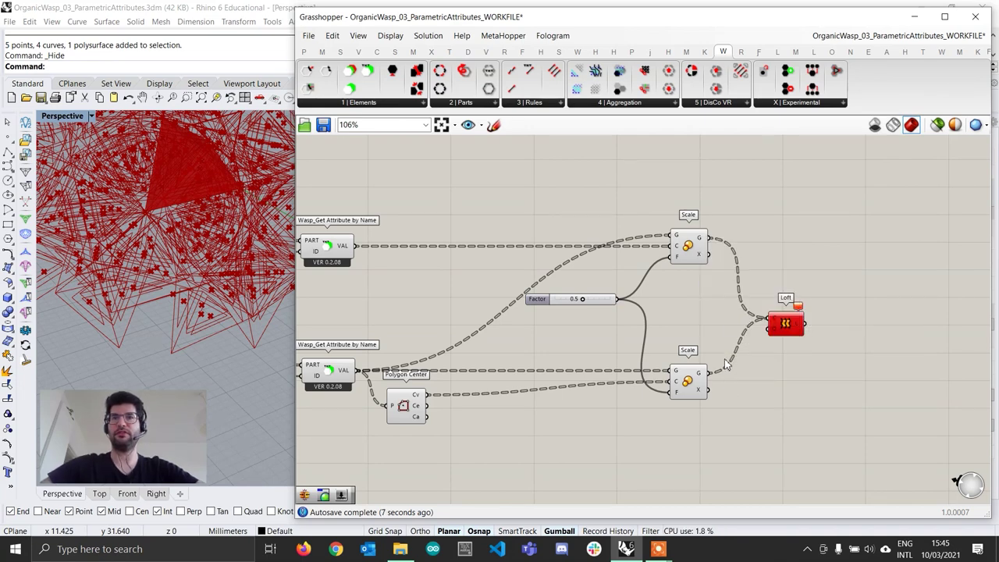
right_click(702, 378)
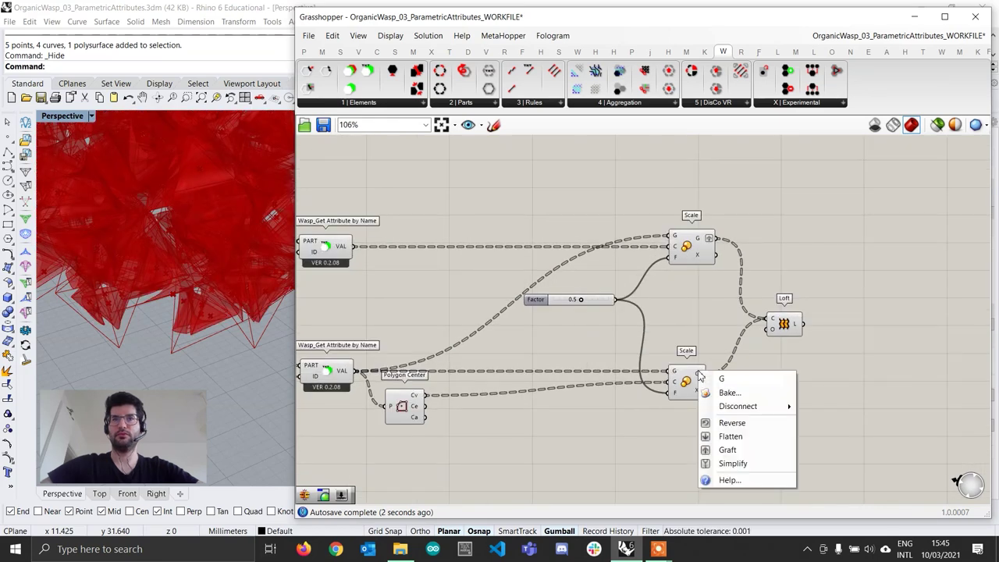
left_click(729, 451)
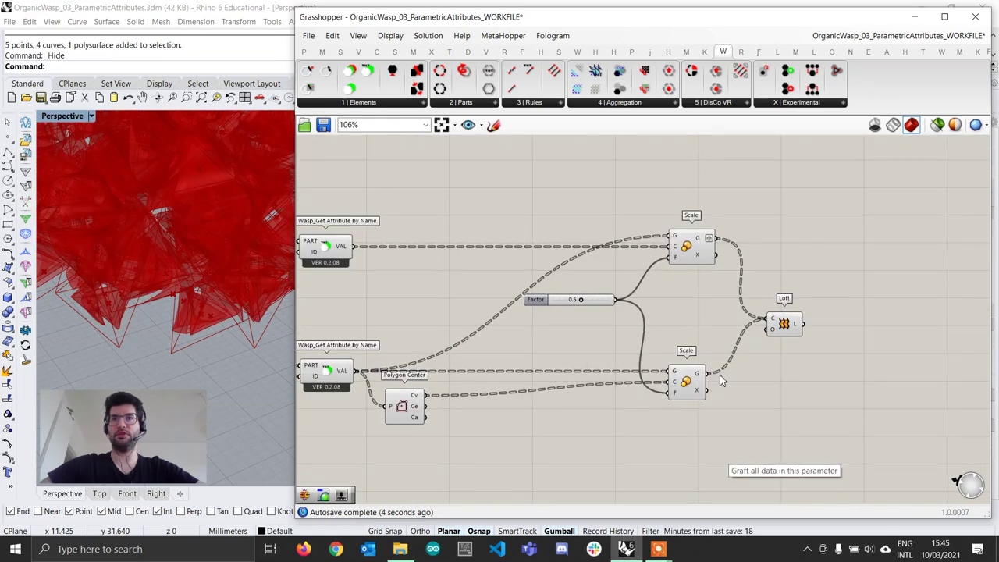
Highlight the Loft result in the model and set the Perspective viewport's display mode to Wireframe
scroll(724, 372, "up", 1)
left_click(792, 316)
right_click_drag(236, 339, 226, 379)
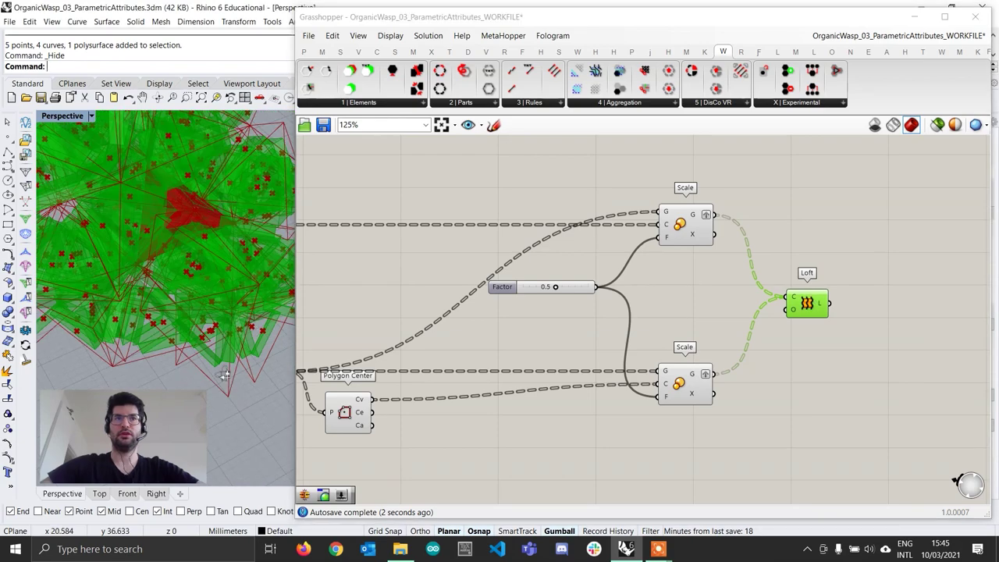
scroll(185, 296, "down", 5)
left_click(795, 372)
scroll(122, 306, "up", 8)
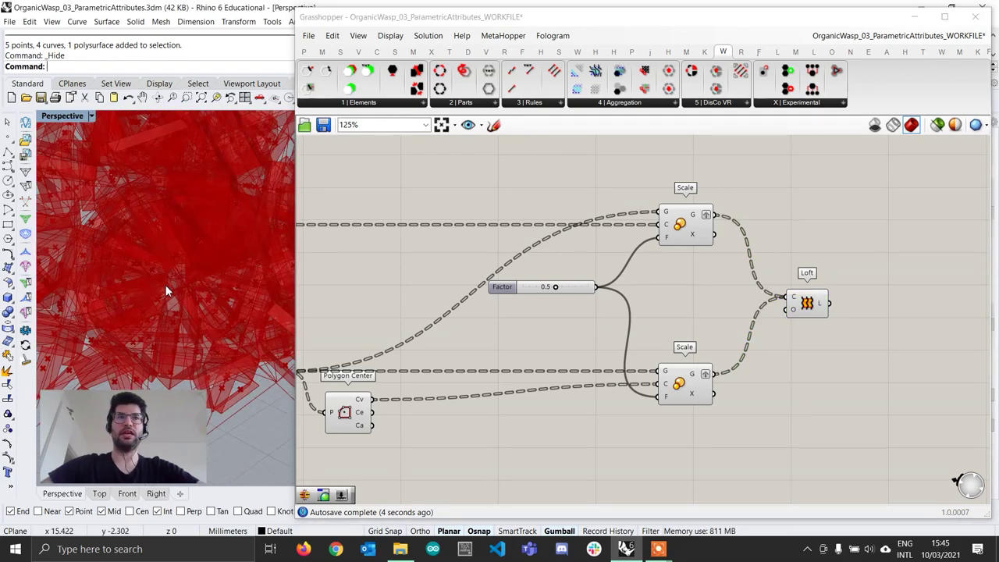
left_click(62, 115)
left_click(74, 147)
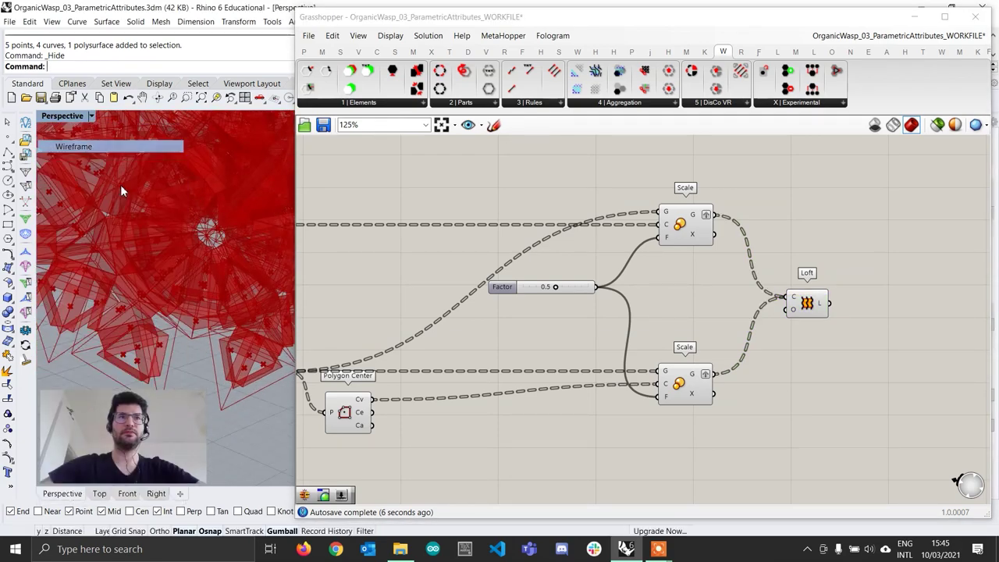
Set the shared scale Factor slider to 0.1
scroll(205, 300, "down", 6)
mouse_move(205, 302)
right_mouse_down()
mouse_move(180, 312)
mouse_move(195, 303)
right_mouse_up()
right_click_drag(638, 394, 648, 393)
scroll(721, 303, "up", 2)
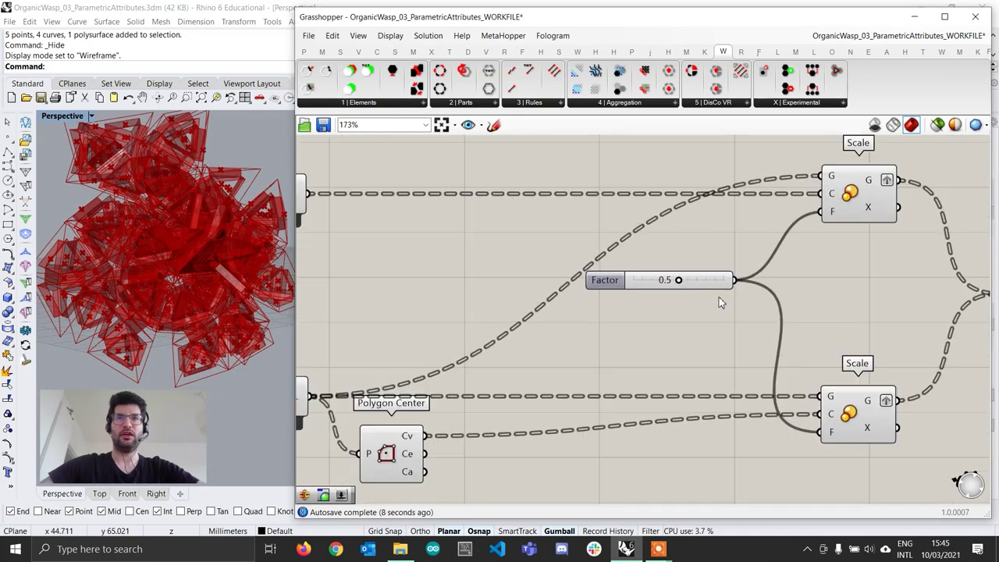
left_click_drag(663, 284, 647, 284)
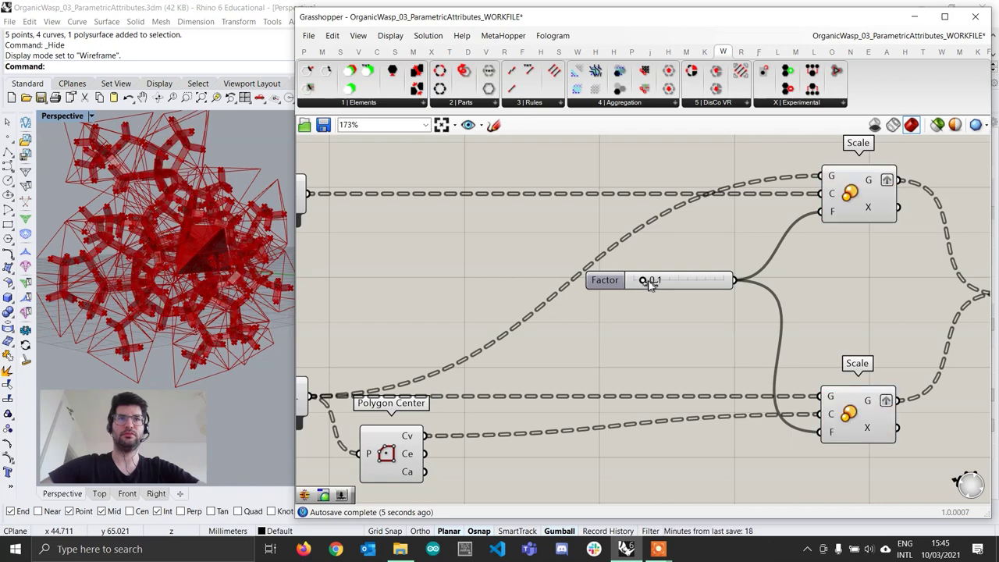
Examine the thin lofted branches of the aggregation up close and as a whole in the Perspective viewport
scroll(140, 250, "down", 10)
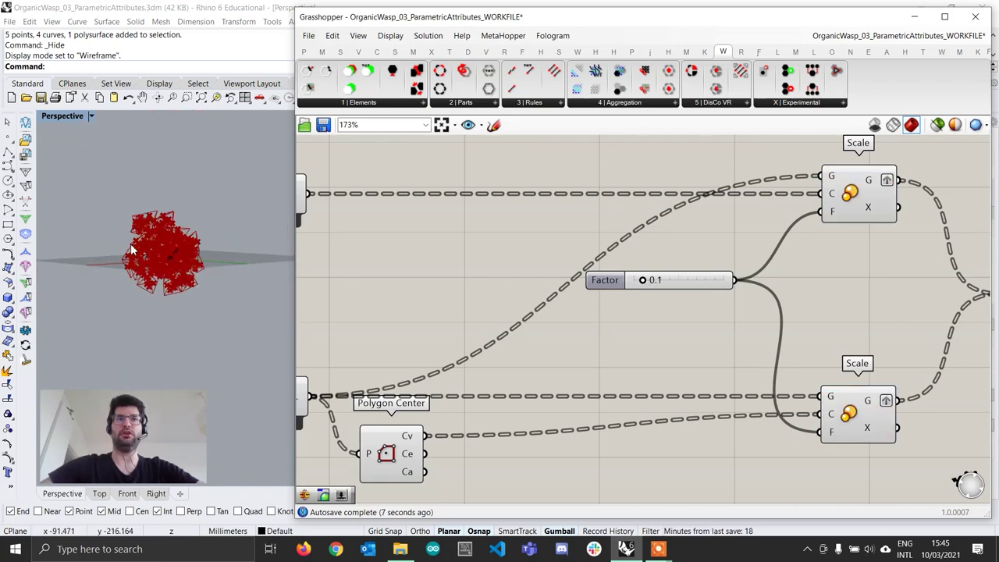
scroll(133, 246, "up", 7)
right_click_drag(134, 249, 127, 302)
scroll(125, 301, "up", 10)
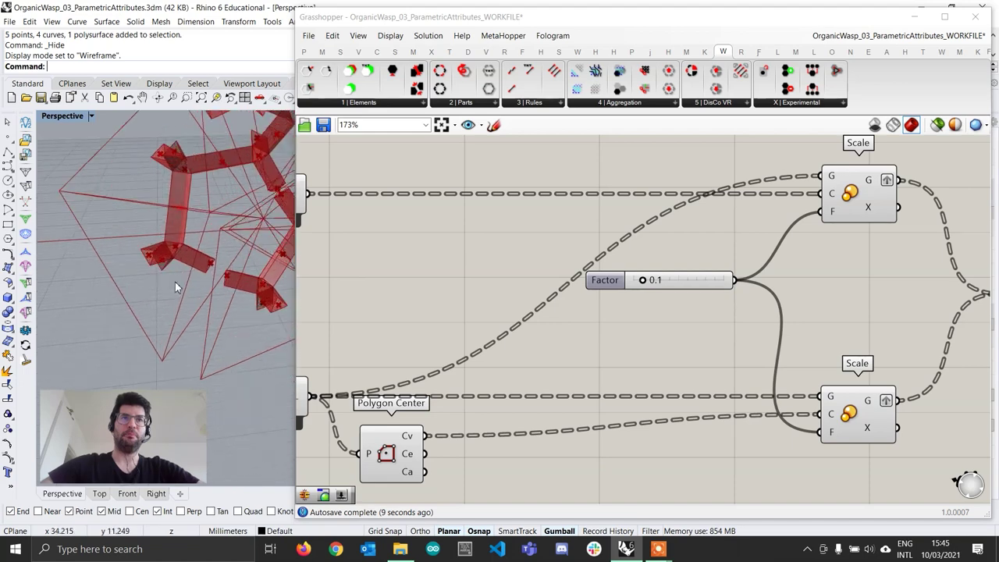
right_click_drag(161, 226, 185, 267)
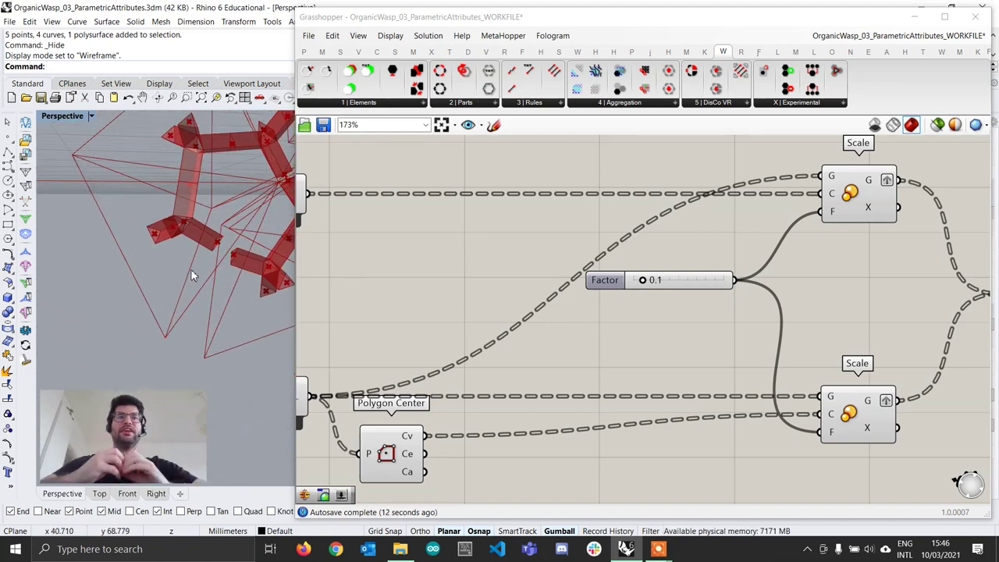
scroll(147, 235, "down", 6)
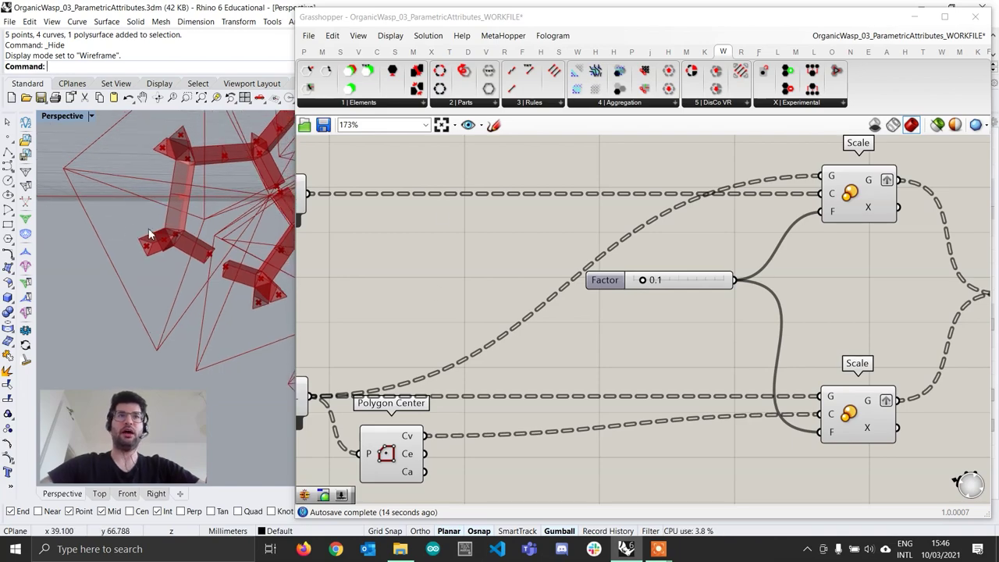
right_click_drag(213, 291, 206, 217)
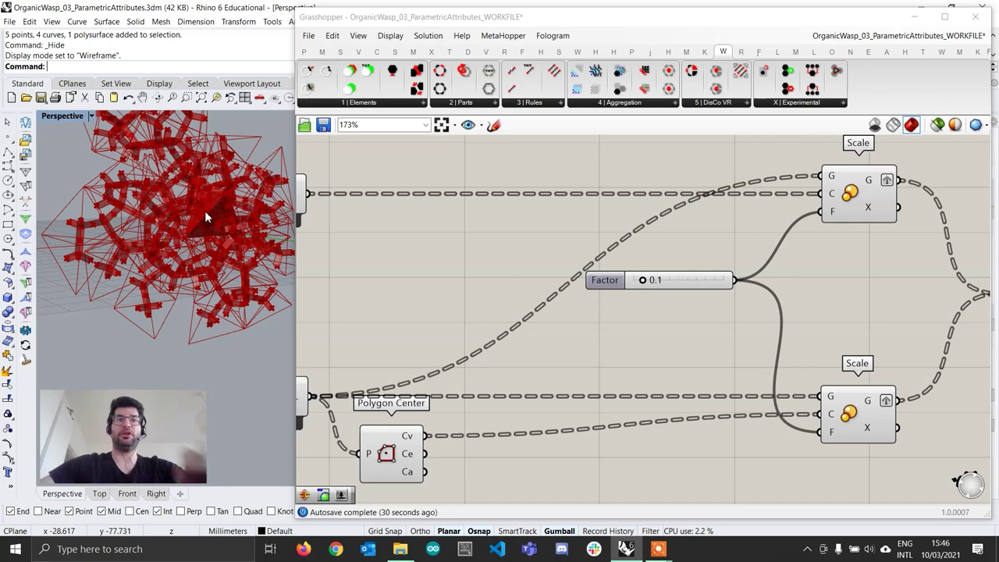
scroll(587, 325, "down", 2)
scroll(655, 321, "down", 2)
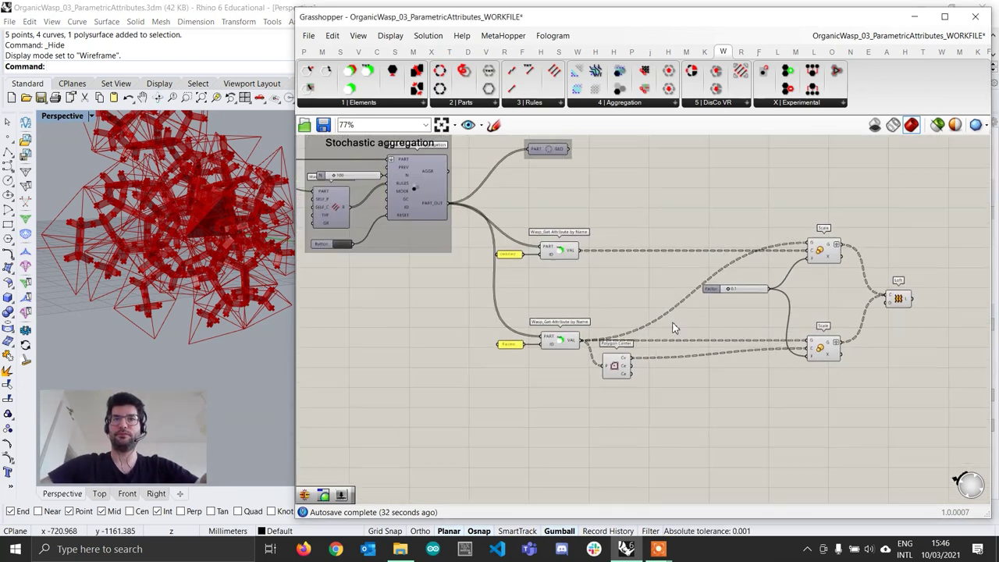
Place a single point object on the ground plane beside the aggregation in Rhino
right_click_drag(197, 354, 91, 267)
left_click(8, 141)
left_click(185, 203)
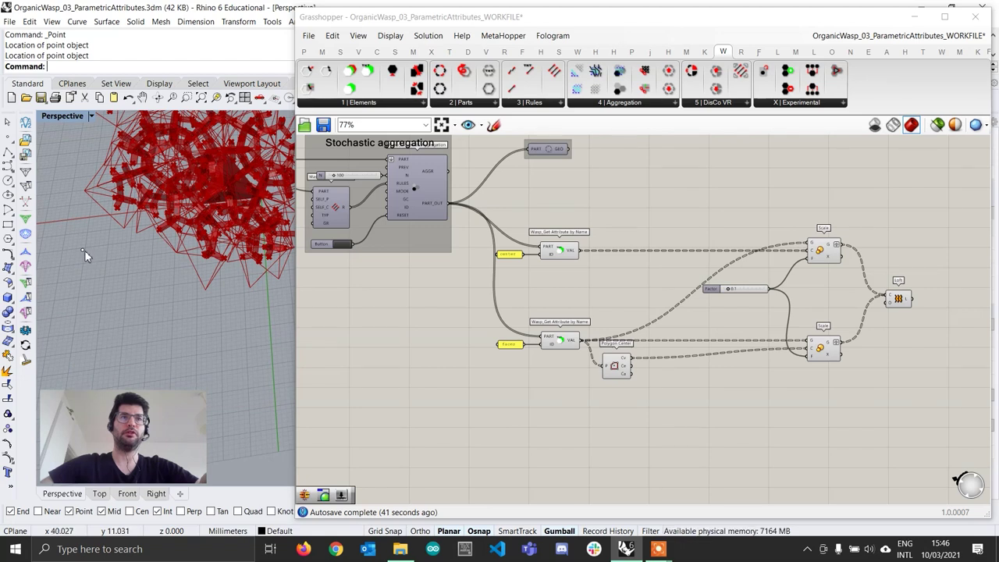
Undo the accidental Gumball extrusion and move the new point into the middle of the aggregation
left_click(82, 252)
left_click_drag(82, 254, 168, 272)
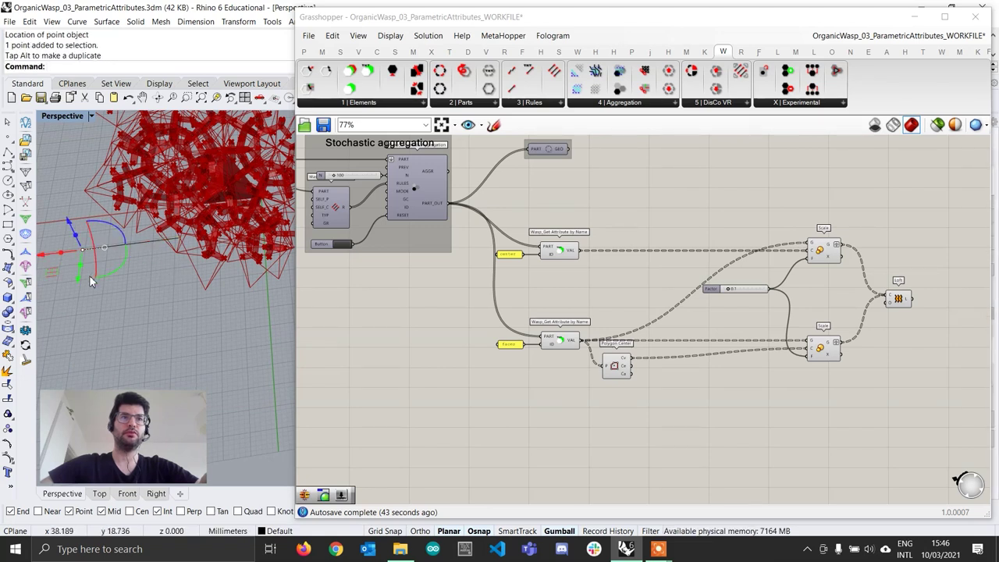
key("ctrl+z")
left_click_drag(52, 260, 201, 210)
right_click_drag(199, 205, 229, 222)
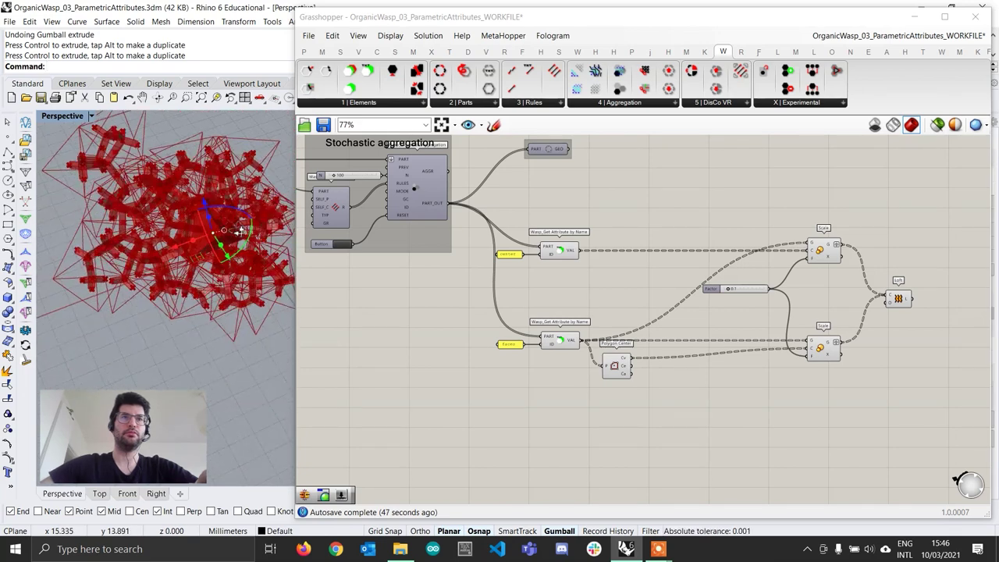
left_click_drag(170, 254, 133, 261)
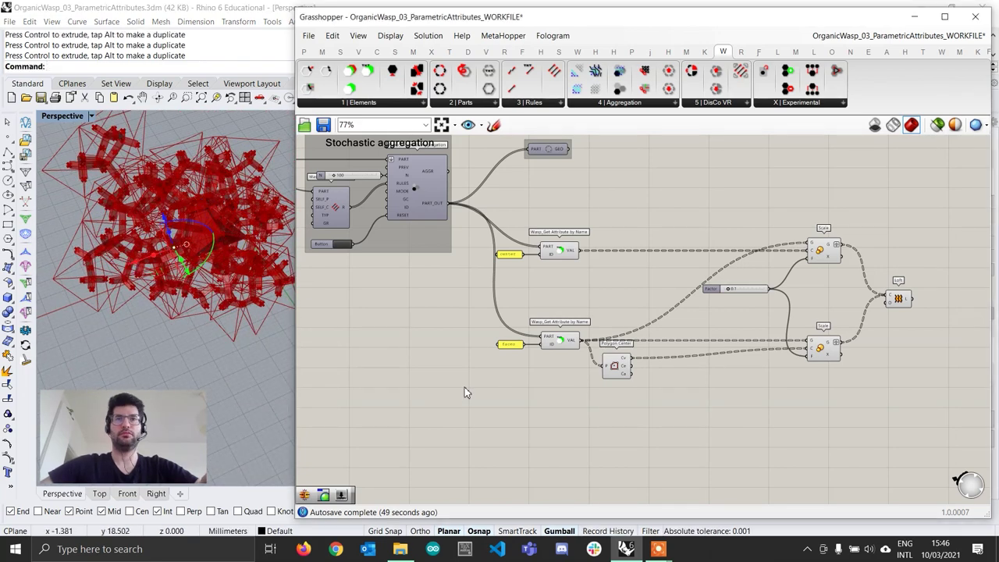
Add a Point parameter near the attribute components and reference the single Rhino point in it
right_click_drag(469, 402, 474, 373)
scroll(477, 358, "up", 1)
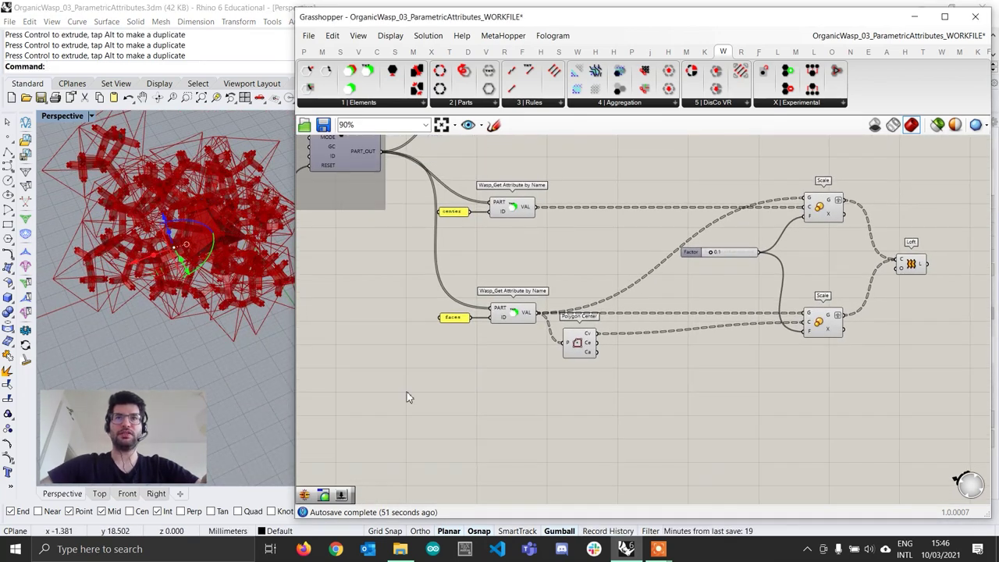
double_click(374, 293)
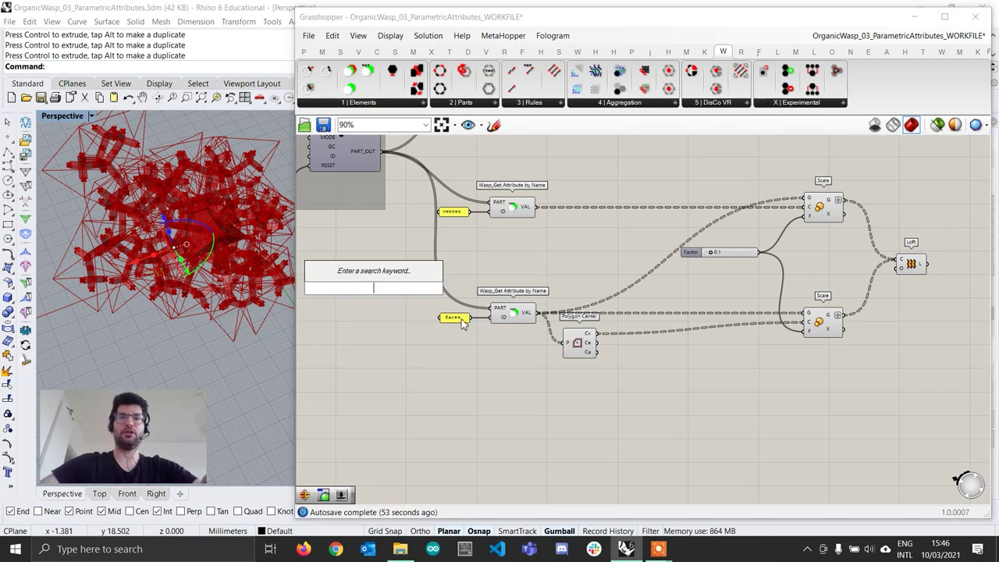
type("point")
key("Return")
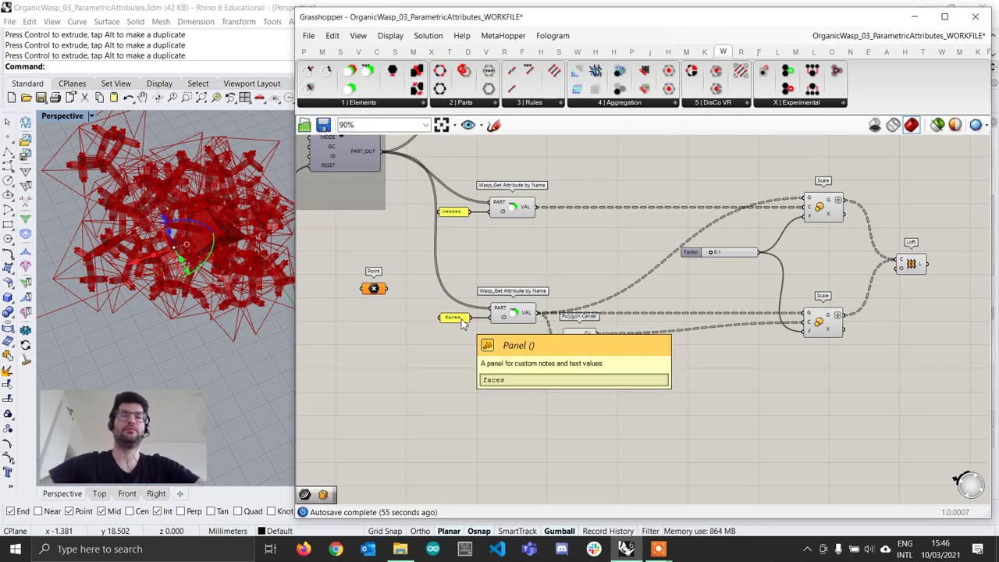
right_click(374, 290)
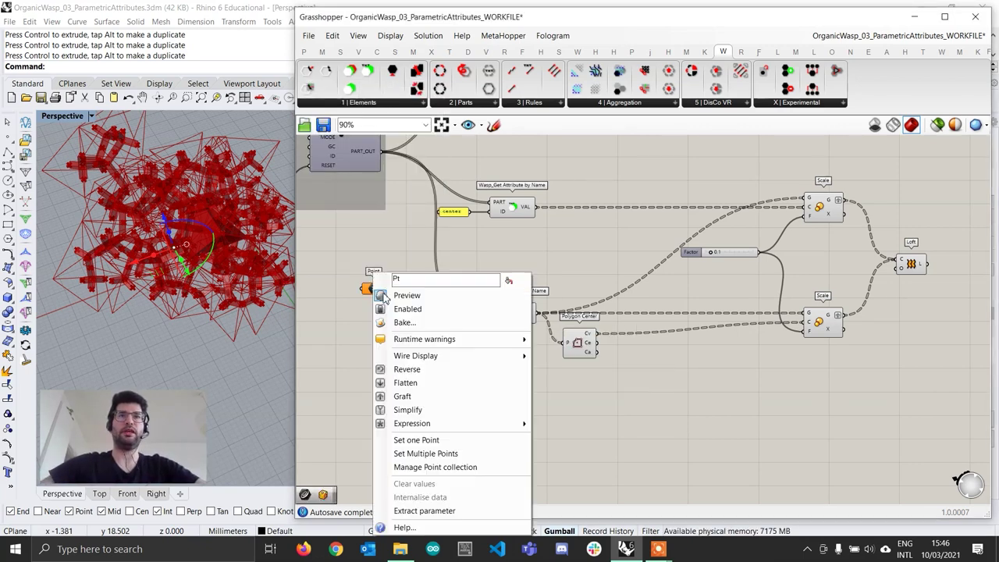
left_click(416, 440)
left_click(187, 249)
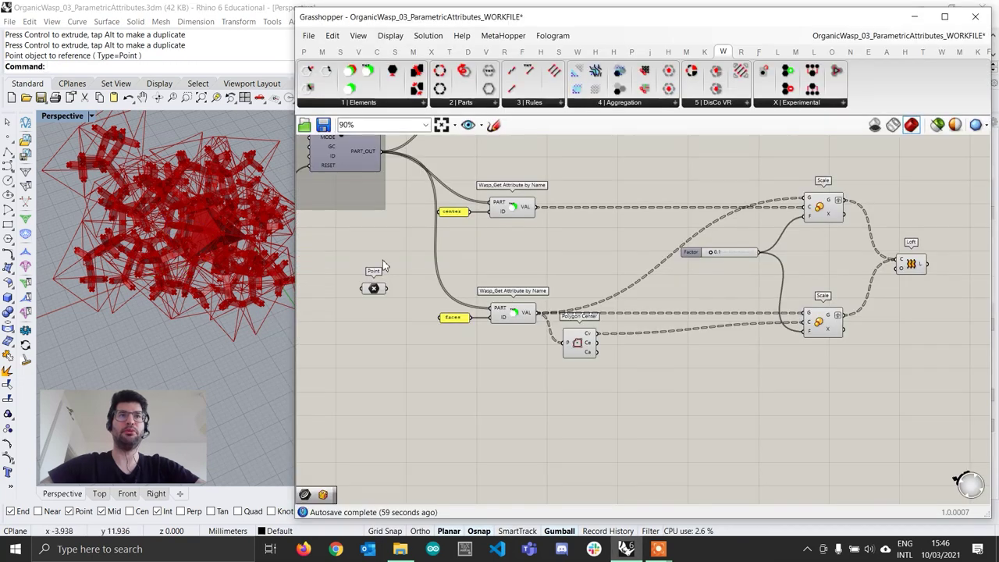
Move the Point parameter slightly and put it in its own group
left_click_drag(376, 293, 384, 271)
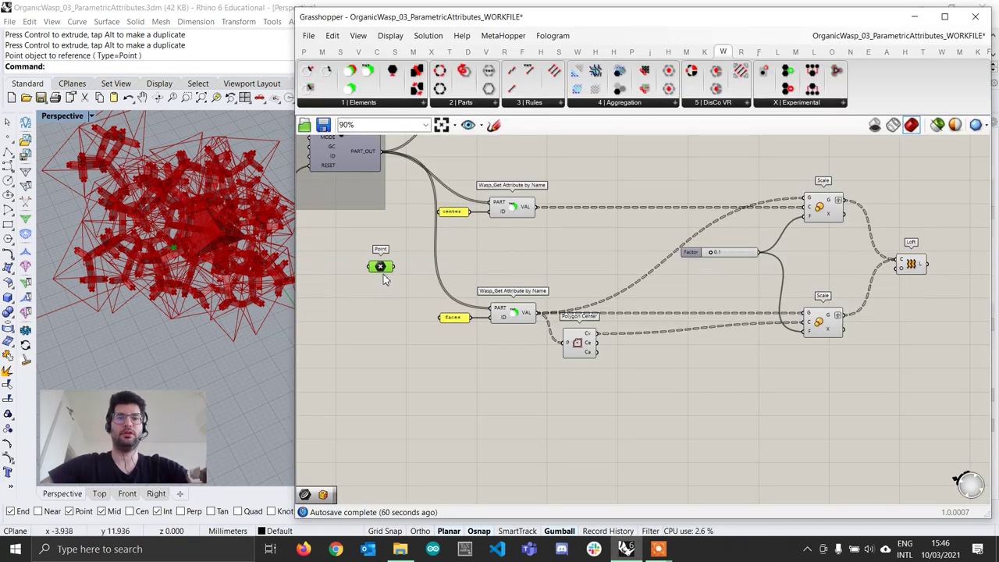
key("ctrl+g")
left_click(368, 272)
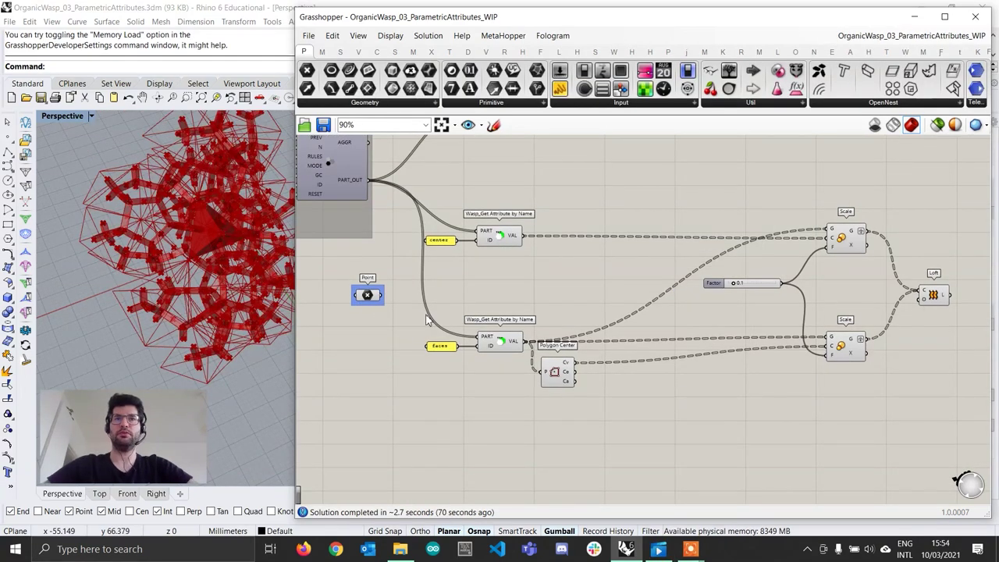
Highlight the center attribute component, the Point parameter and Polygon Center in turn to compare their points in the model
scroll(424, 307, "up", 2)
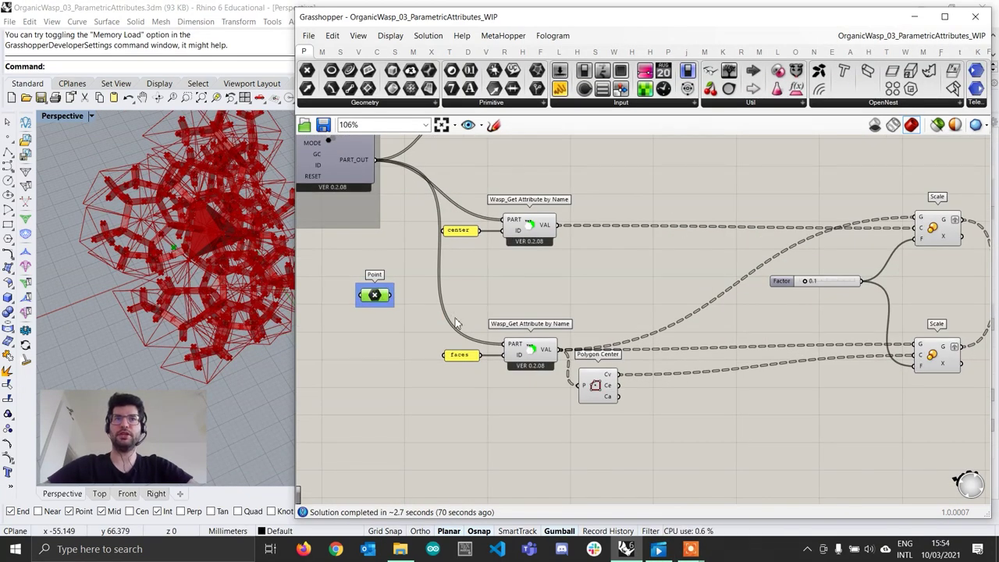
left_click_drag(540, 232, 550, 227)
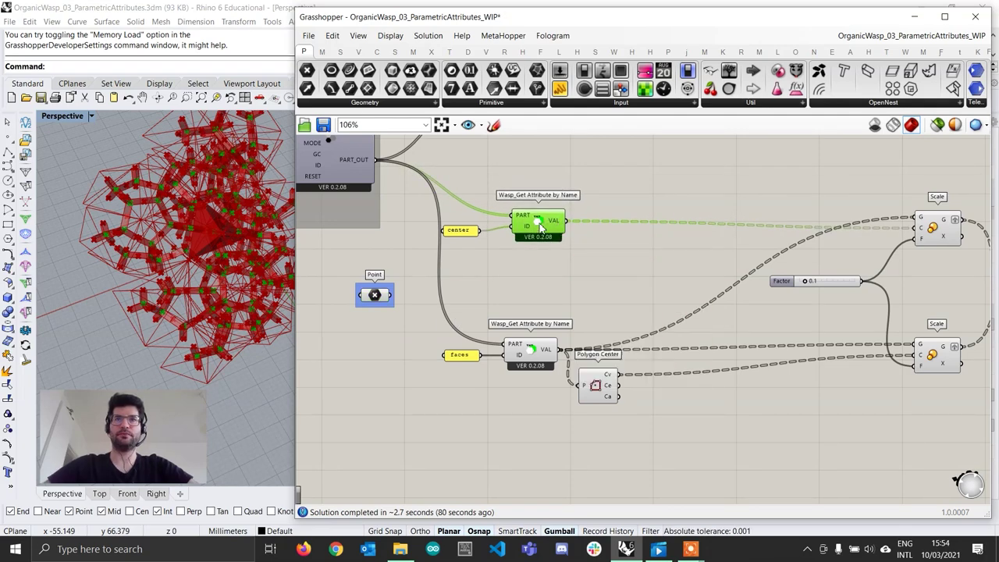
scroll(560, 226, "up", 2)
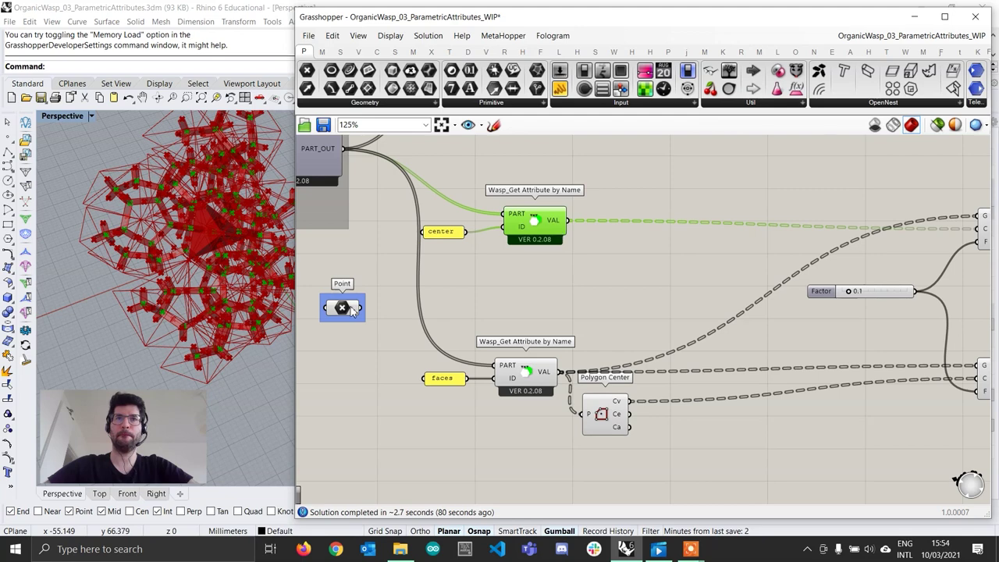
left_click_drag(351, 309, 354, 307)
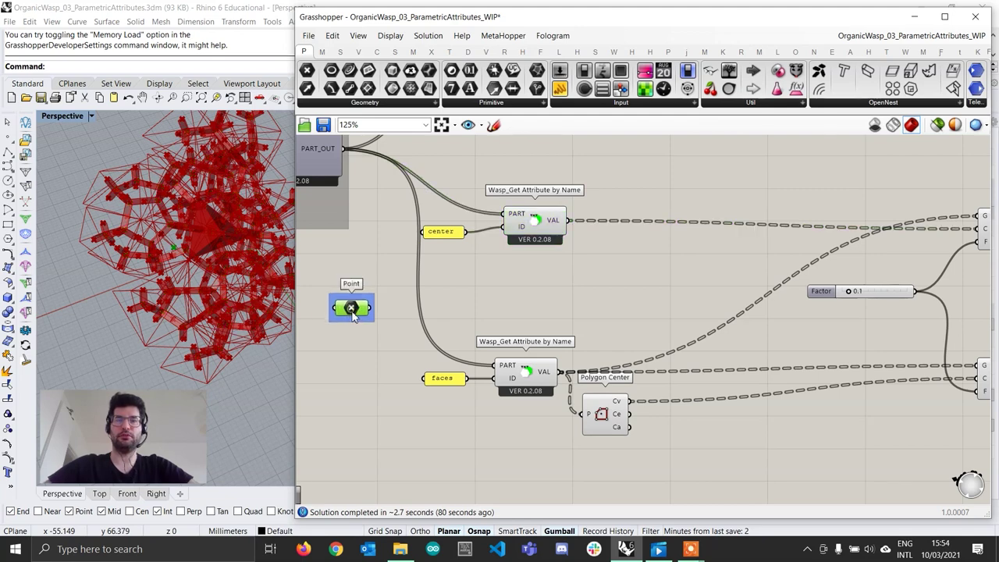
left_click_drag(547, 225, 539, 231)
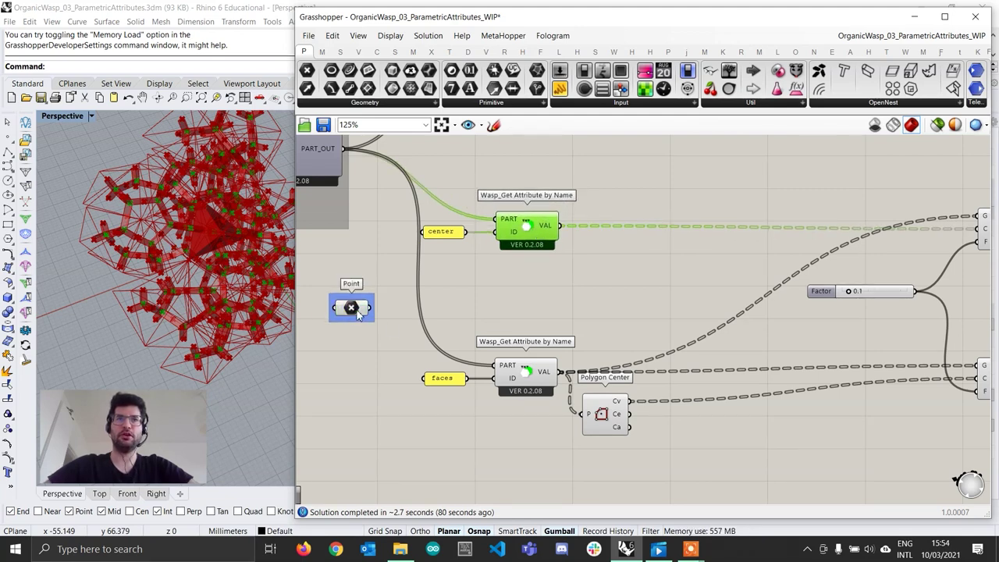
left_click_drag(596, 406, 604, 414)
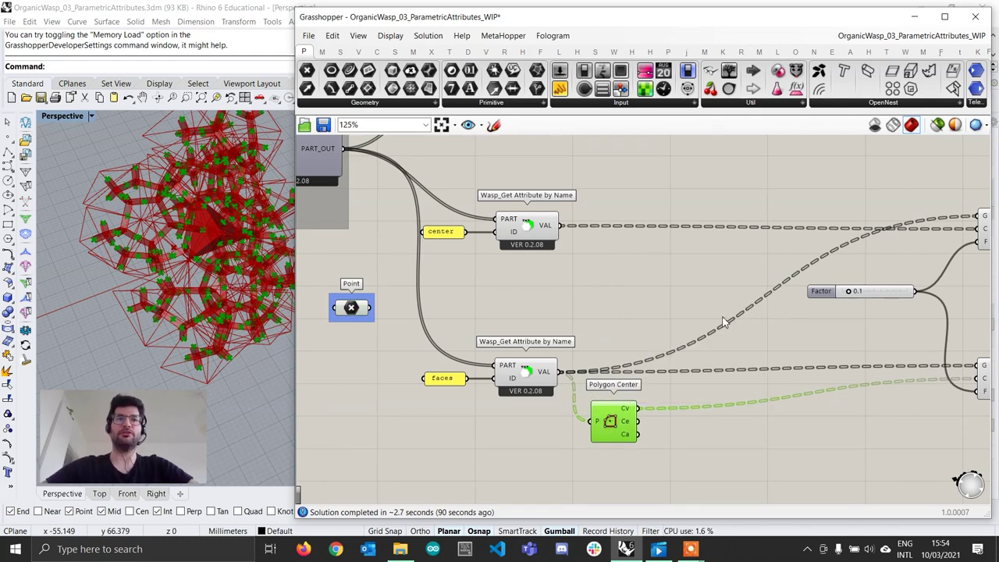
Add a Distance component beside the center attribute component
double_click(665, 276)
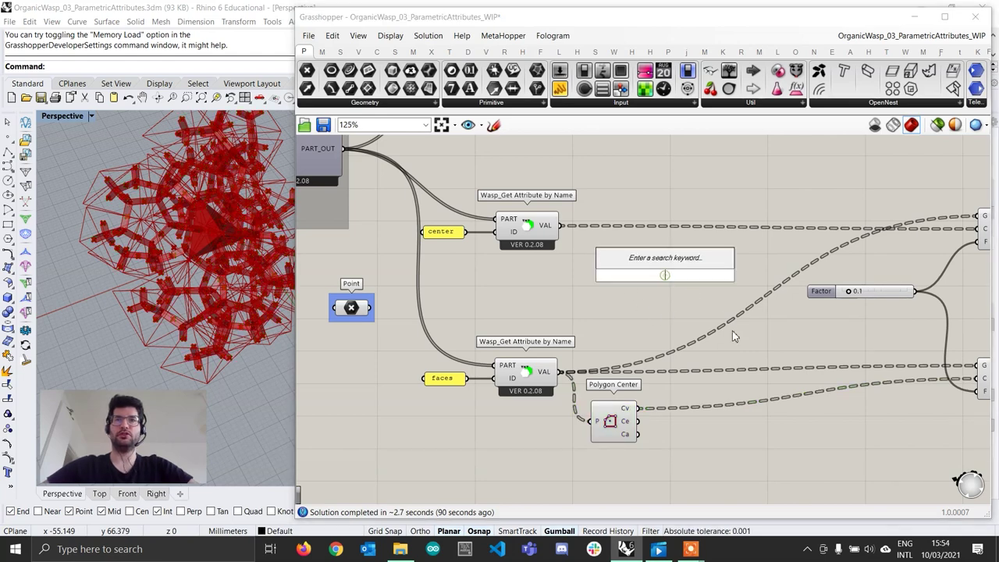
type("distan")
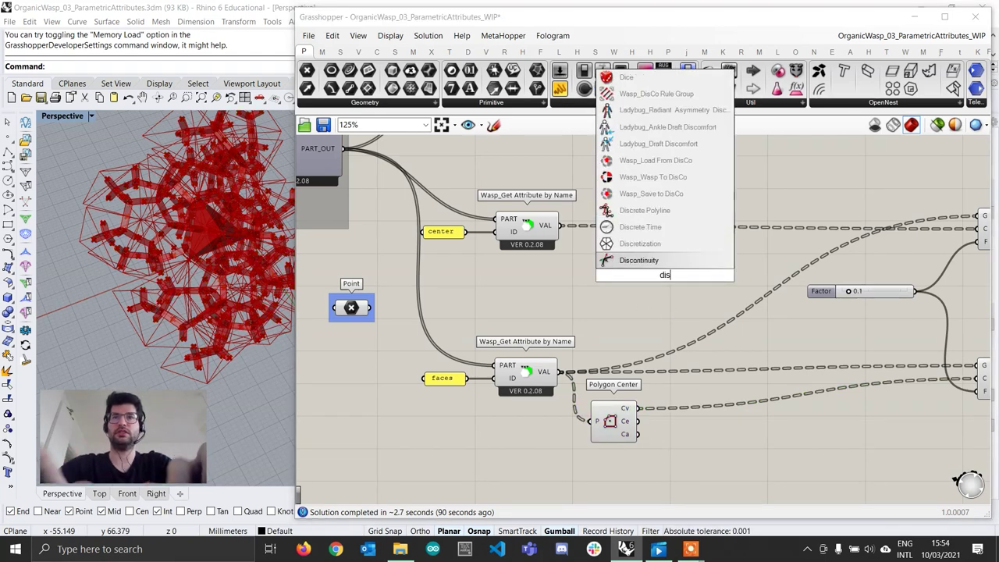
key("Up")
key("Up")
key("Up")
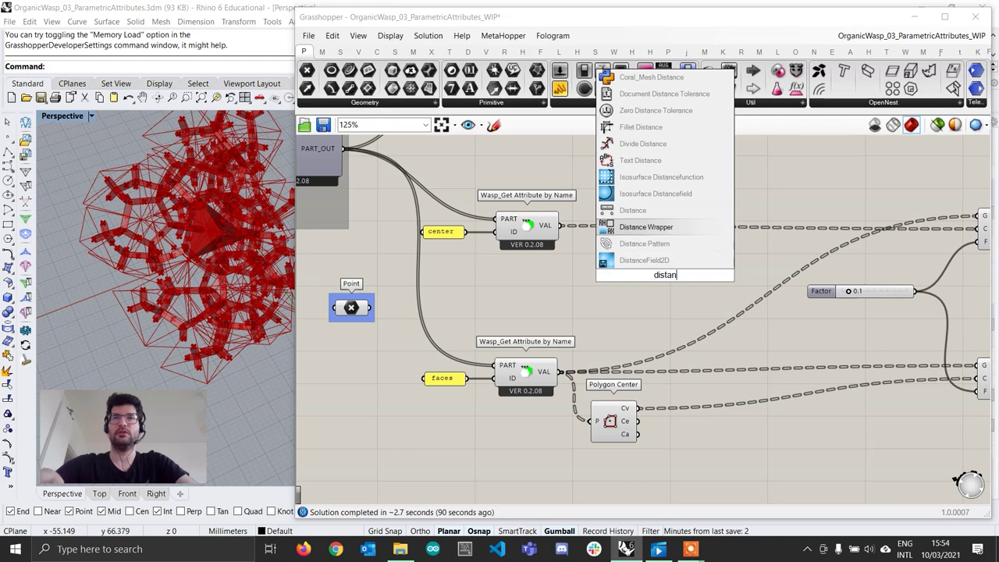
key("Return")
left_click_drag(659, 275, 643, 262)
Wire the center attribute's values into Distance input A and the referenced Point into input B, and tidy the component's position
left_click_drag(554, 228, 633, 256)
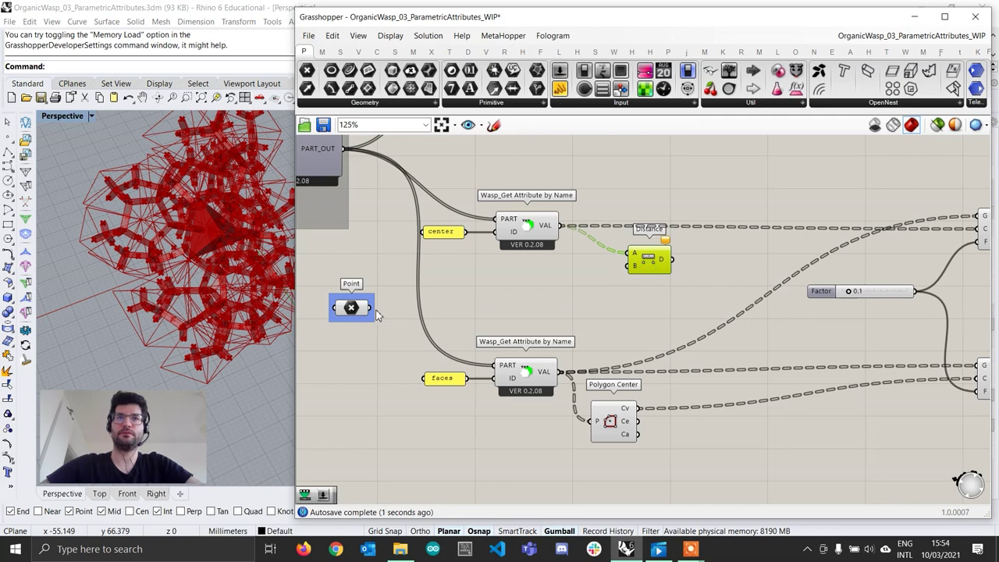
left_click_drag(371, 308, 660, 258)
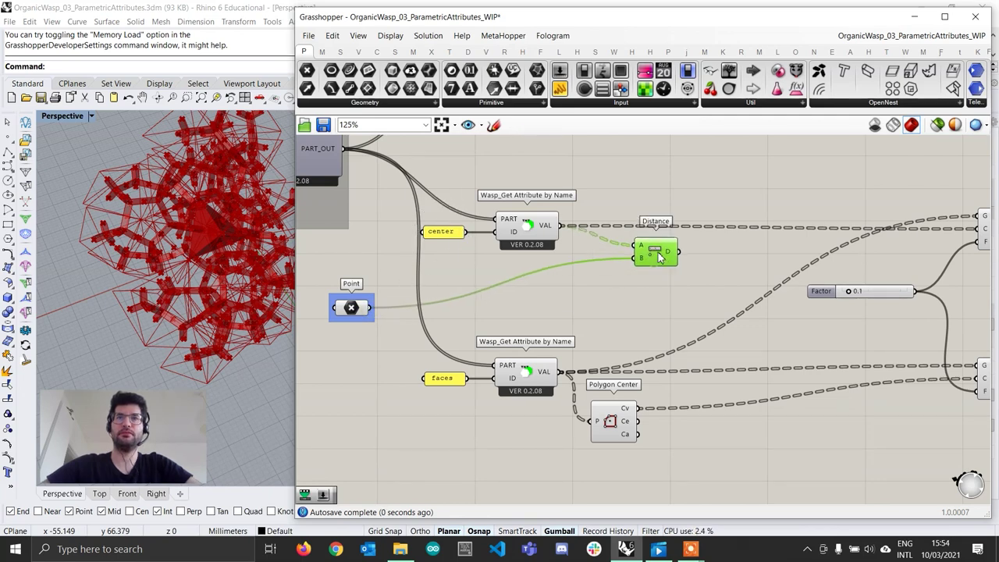
right_click_drag(672, 261, 623, 260)
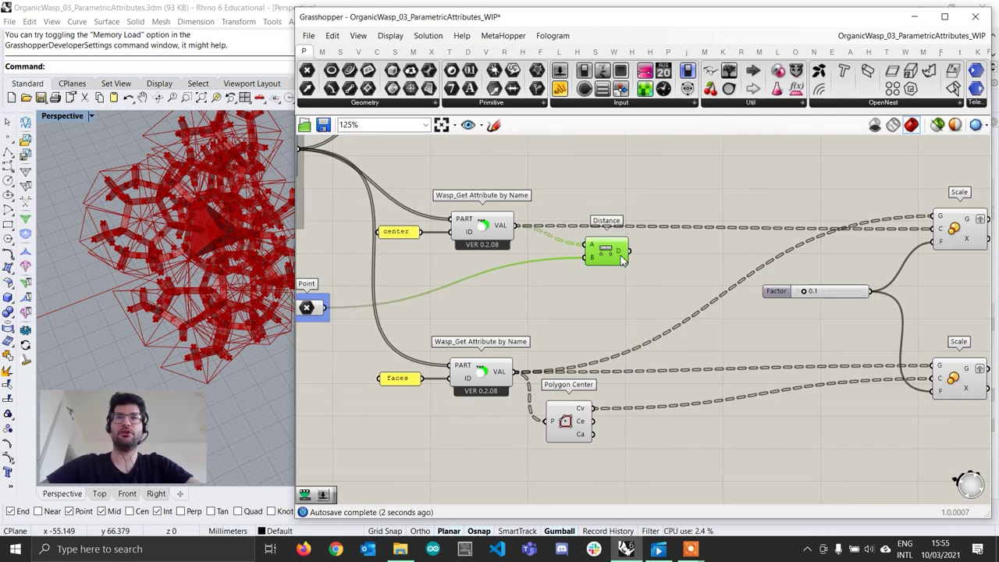
mouse_move(237, 245)
right_mouse_down()
mouse_move(175, 286)
mouse_move(232, 223)
mouse_move(226, 253)
right_mouse_up()
scroll(225, 253, "up", 3)
right_click_drag(652, 289, 574, 294)
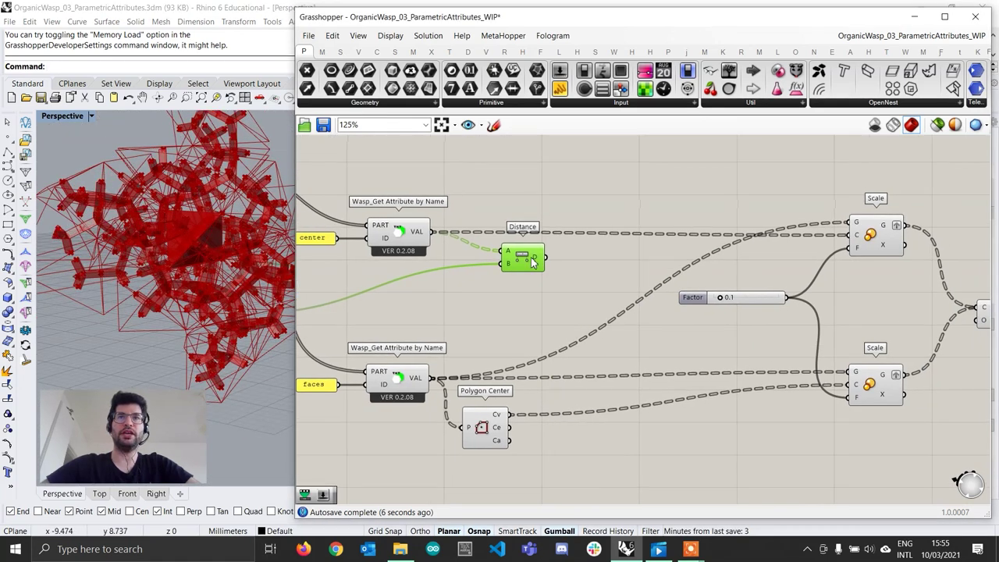
left_click_drag(532, 261, 513, 270)
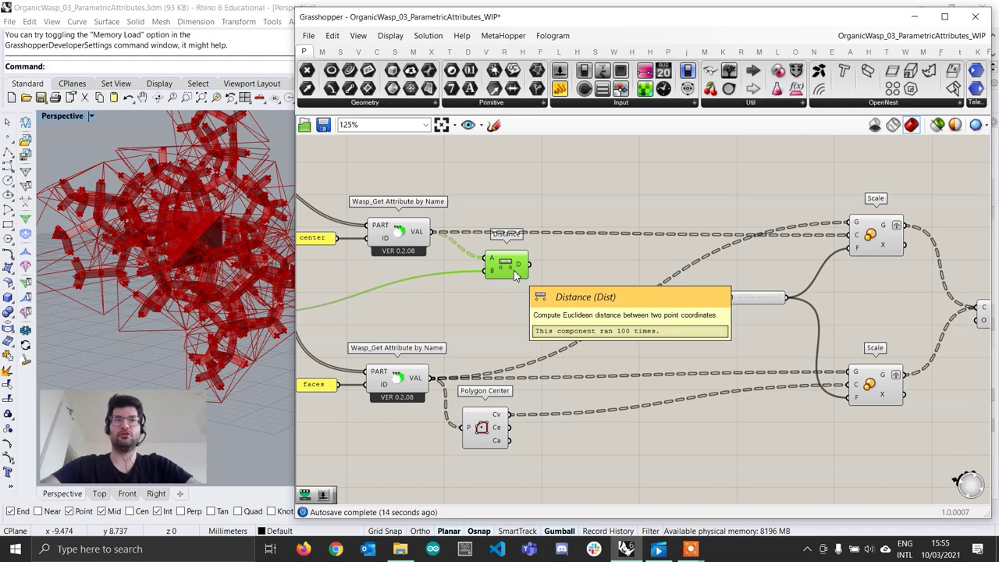
Add a Remap Numbers component after Distance and feed the distances into its value input, leaving a gap between the two
left_click(603, 274)
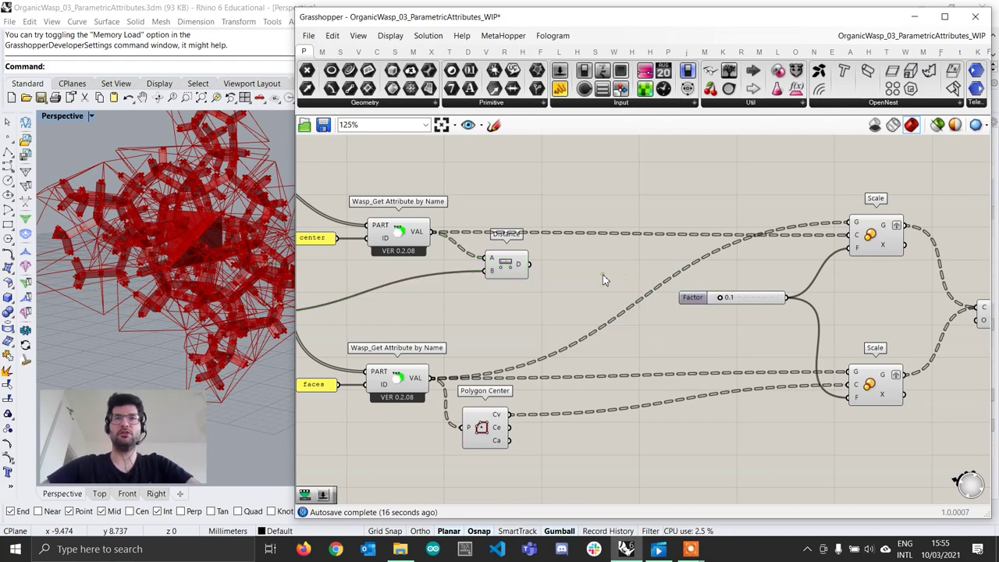
double_click(603, 274)
type("remap")
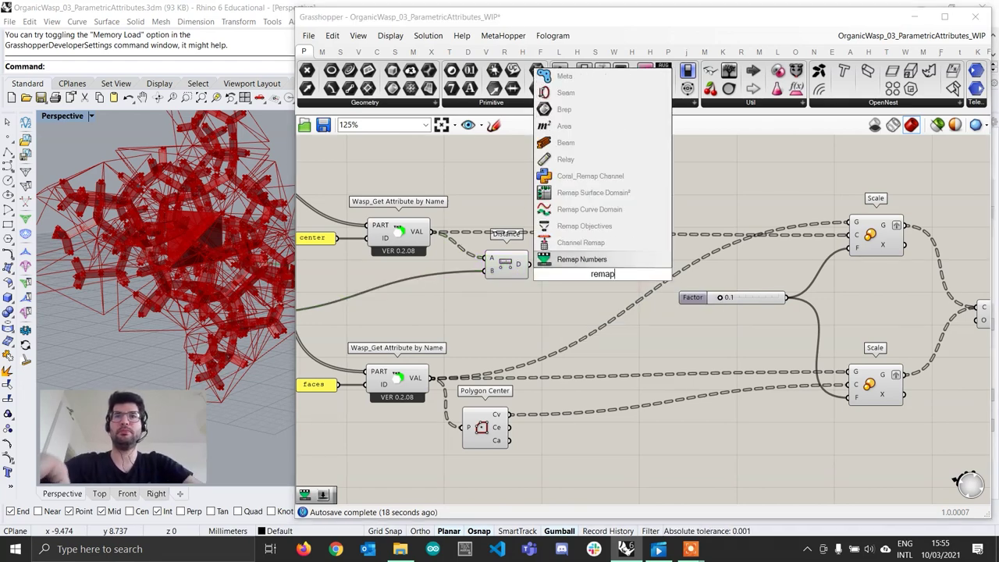
key("Return")
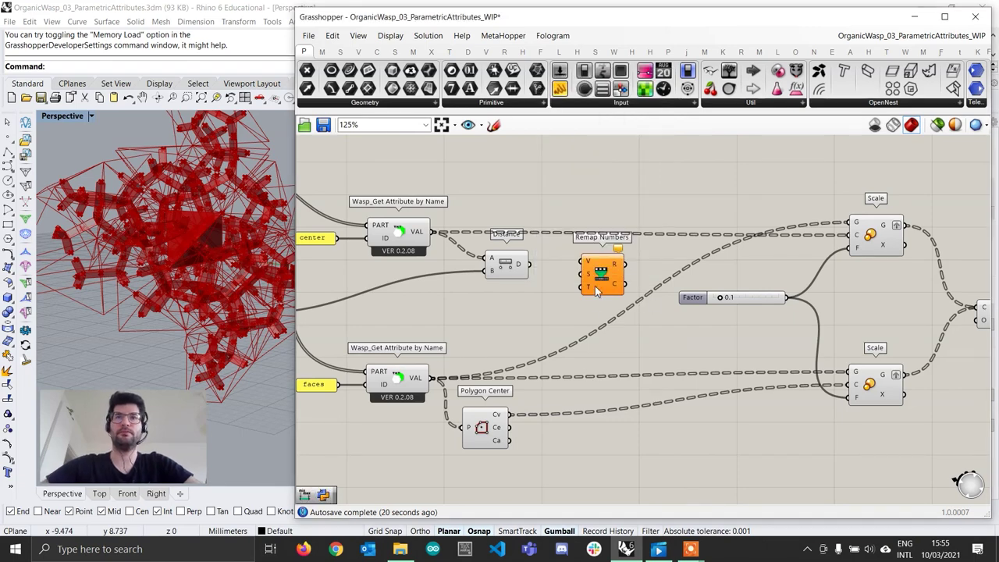
left_click_drag(596, 291, 622, 285)
left_click_drag(530, 263, 609, 257)
left_click_drag(490, 266, 507, 256)
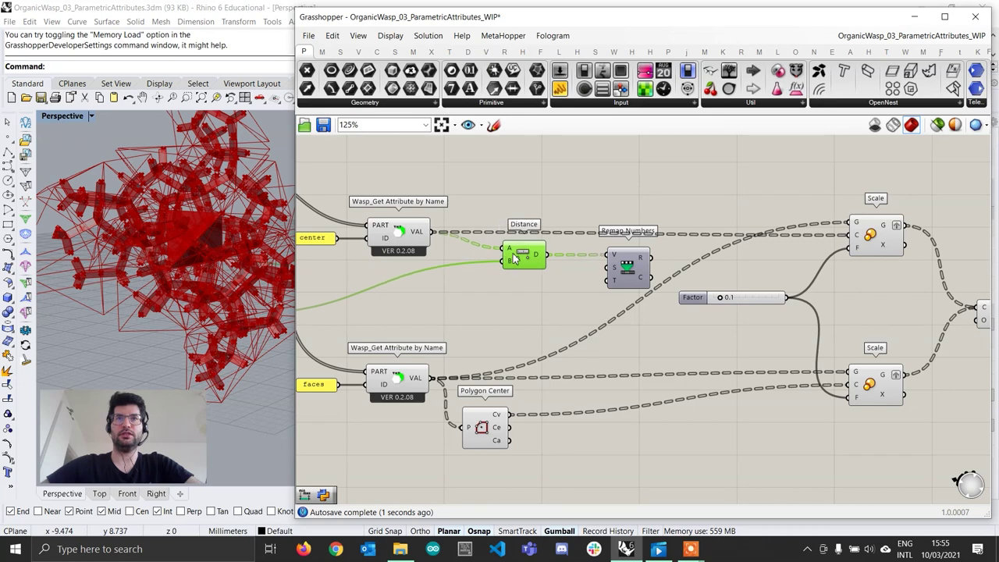
left_click_drag(632, 271, 663, 277)
Add a numeric Bounds component between Distance and Remap Numbers
scroll(612, 280, "up", 2)
double_click(571, 286)
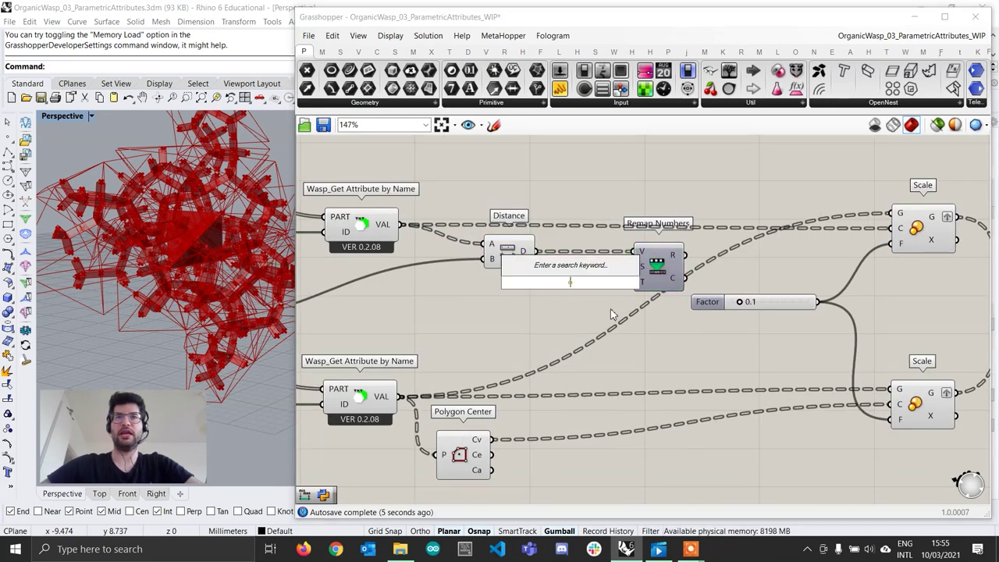
type("bounds")
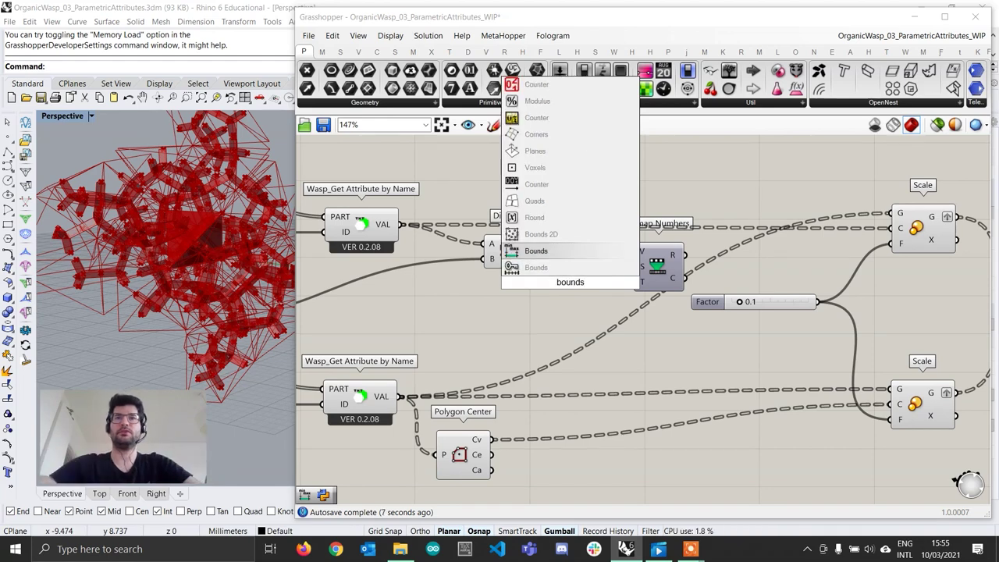
key("Return")
left_click_drag(562, 286, 572, 277)
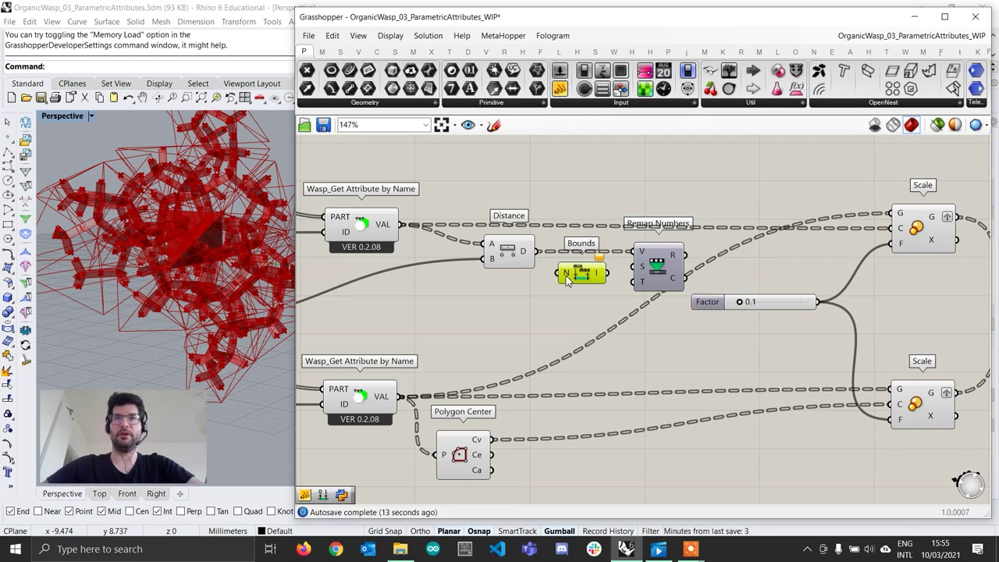
Flatten the Bounds input, feed it the distances, and wire its domain into the source input of Remap Numbers
right_click(567, 279)
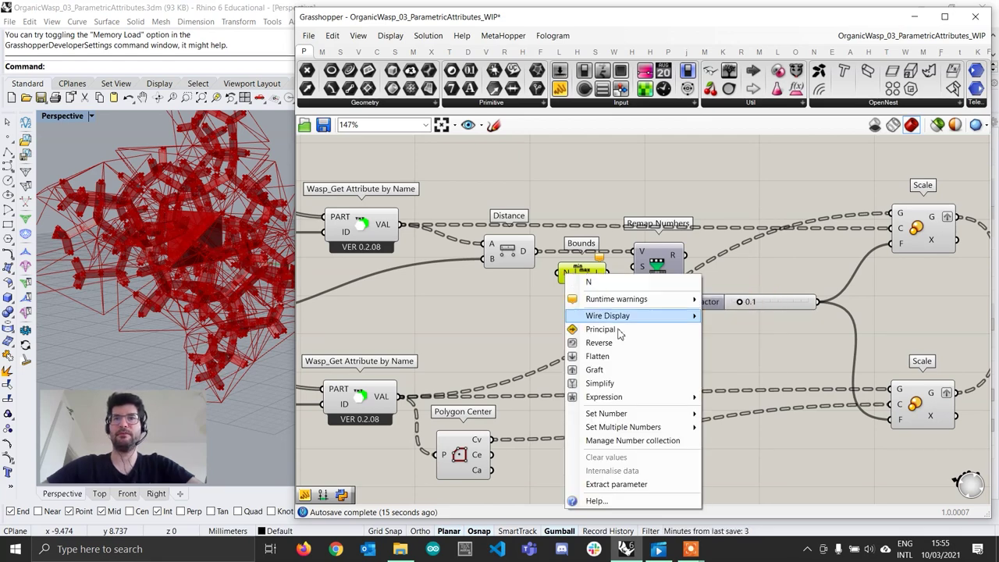
left_click(612, 357)
left_click_drag(538, 251, 544, 262)
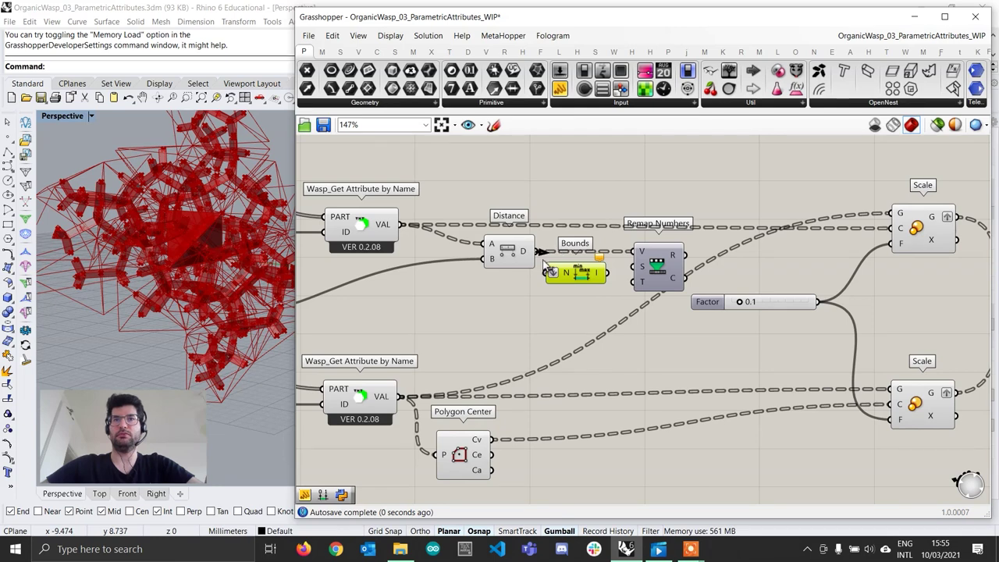
mouse_move(605, 283)
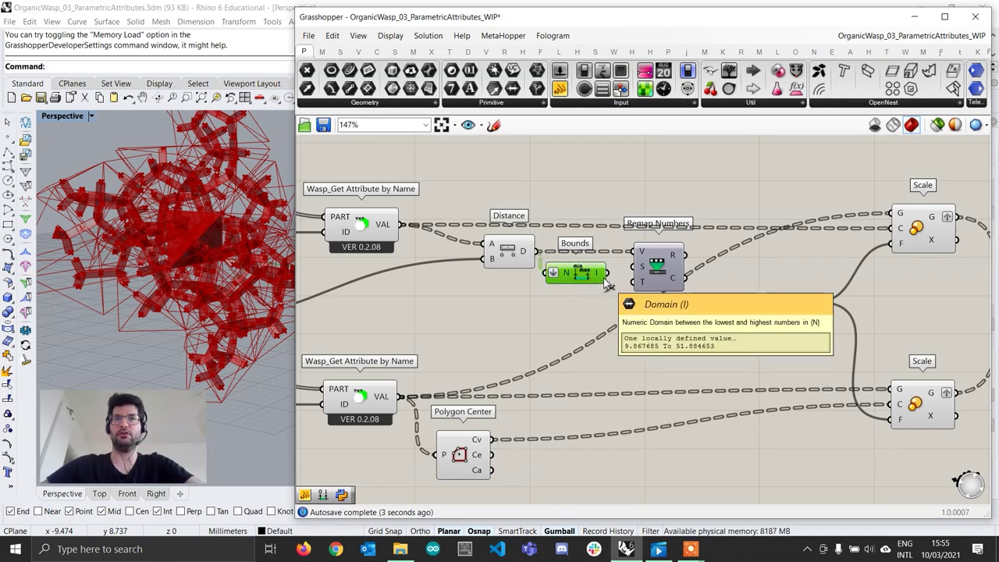
left_click_drag(605, 273, 634, 268)
left_click_drag(564, 285, 578, 280)
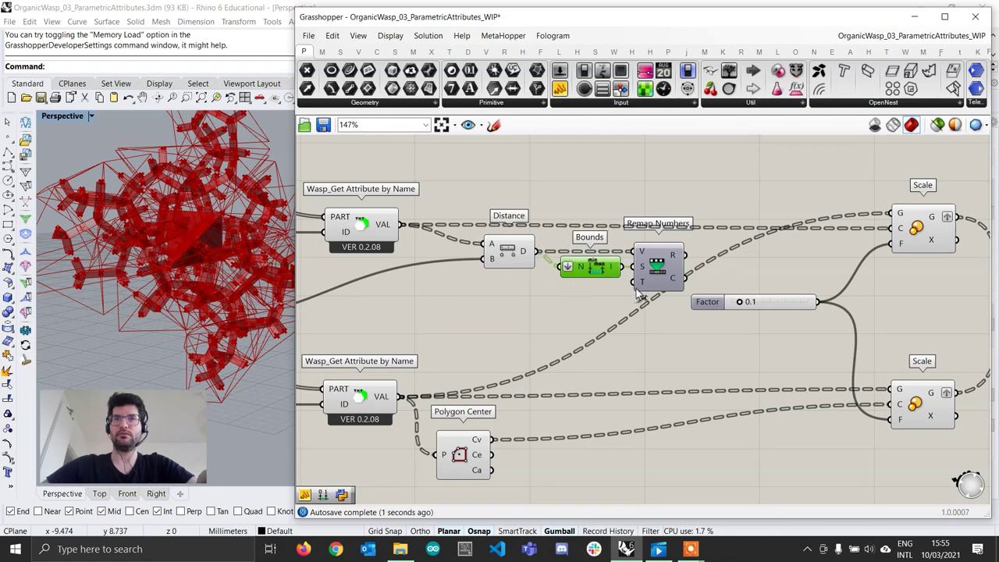
Add a Construct Domain component below Distance for the remapping target
mouse_move(640, 290)
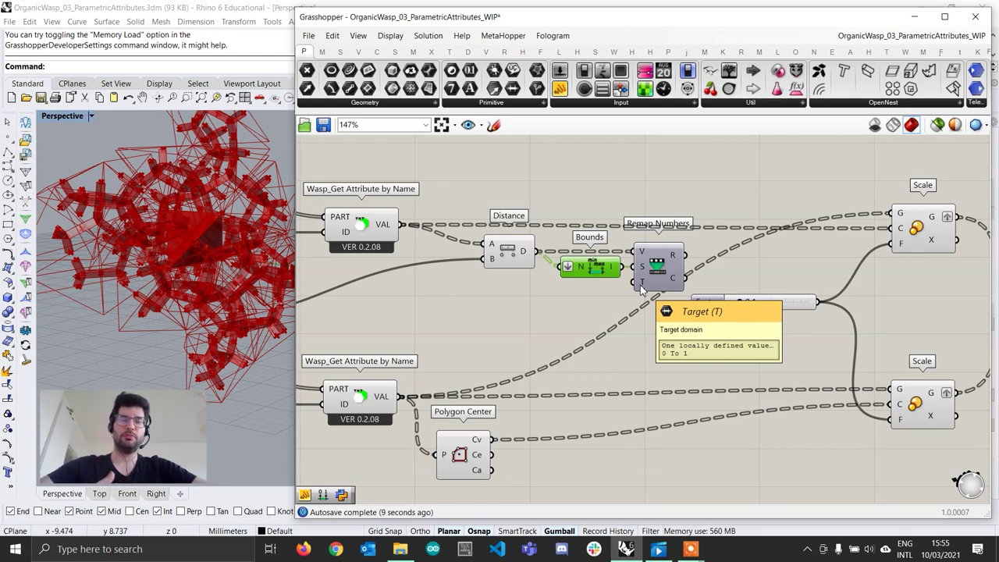
double_click(528, 322)
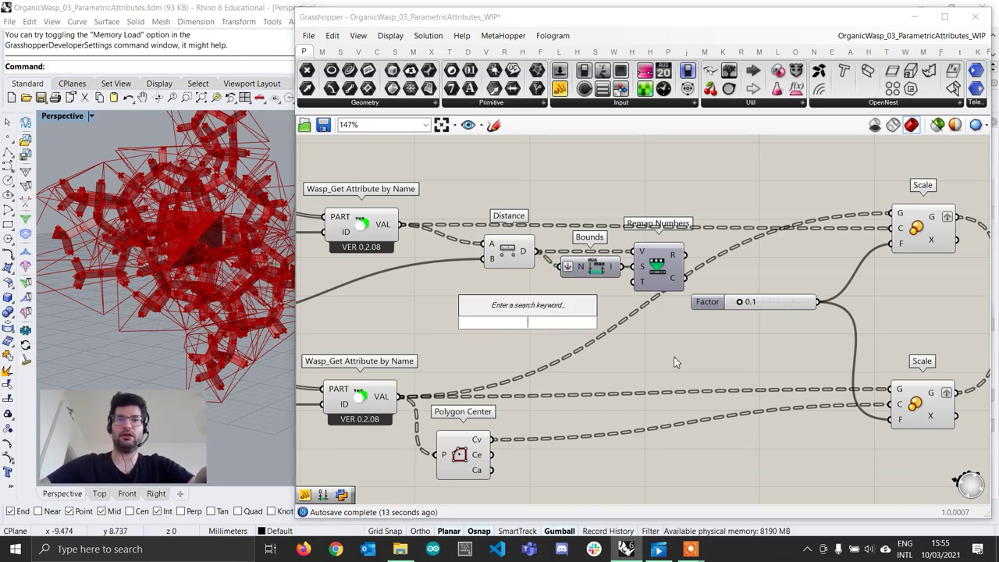
type("domain con")
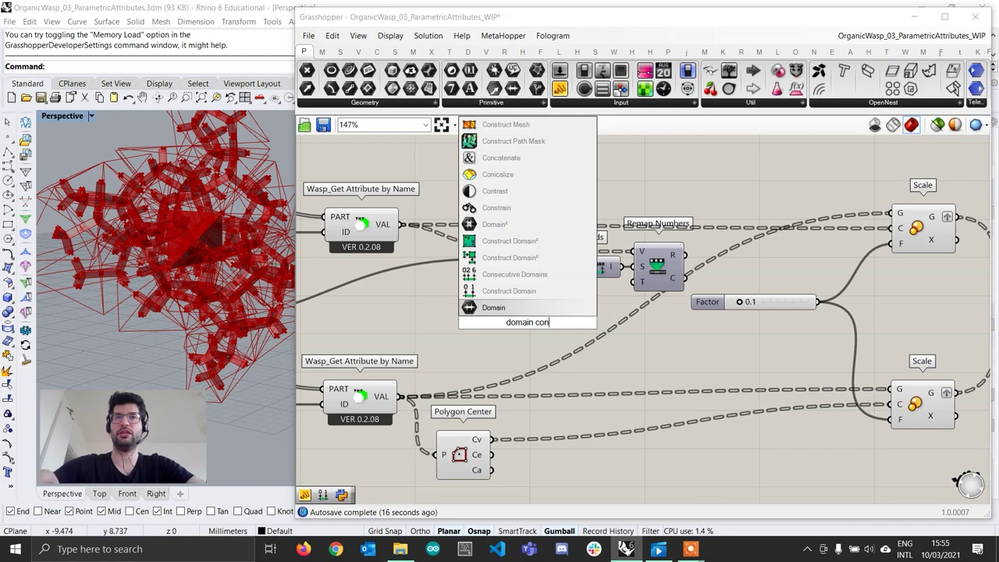
key("Up")
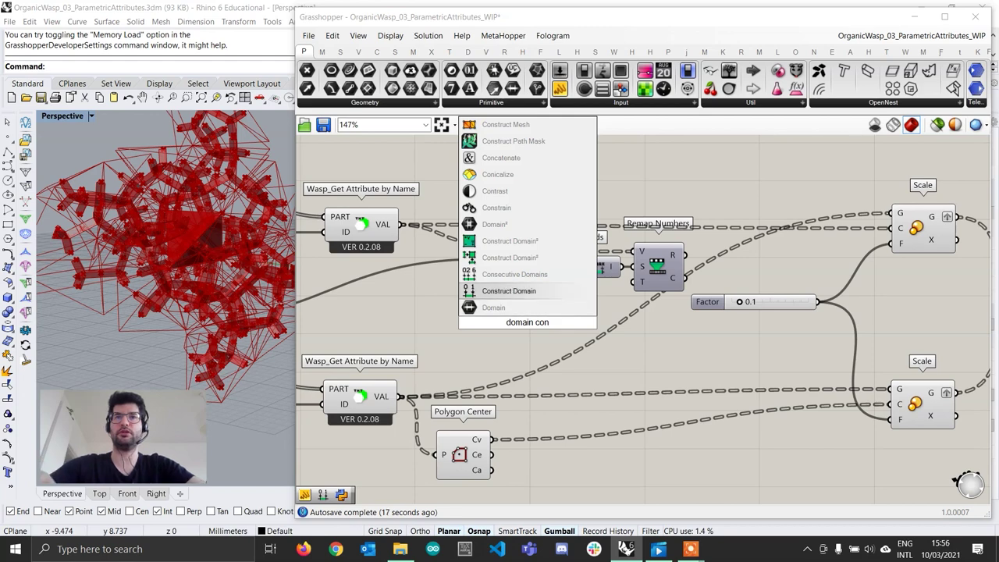
key("Return")
left_click_drag(513, 330, 480, 334)
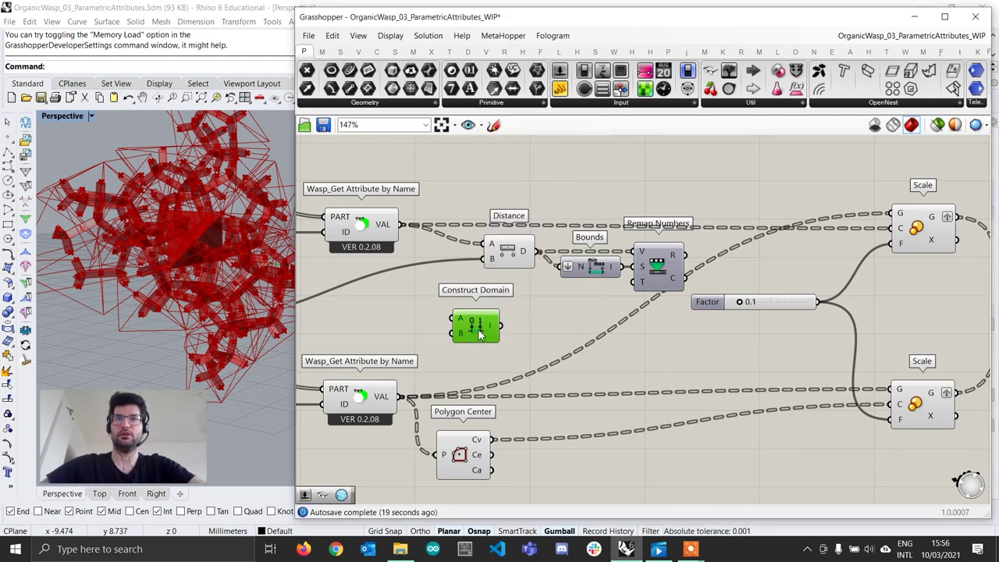
Create a number slider with value 0.12 in front of Construct Domain and duplicate it
scroll(487, 328, "down", 1)
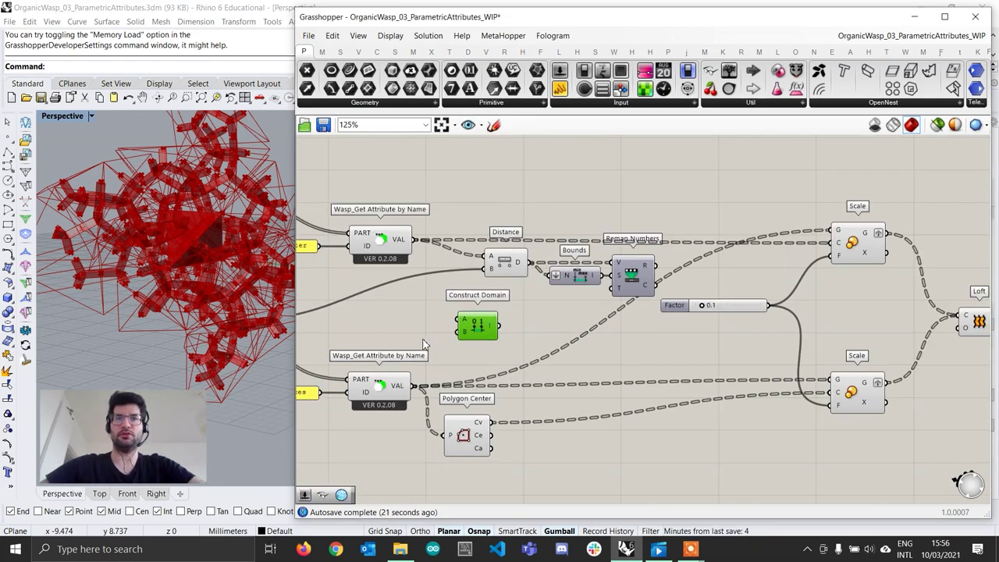
scroll(409, 328, "up", 1)
double_click(401, 319)
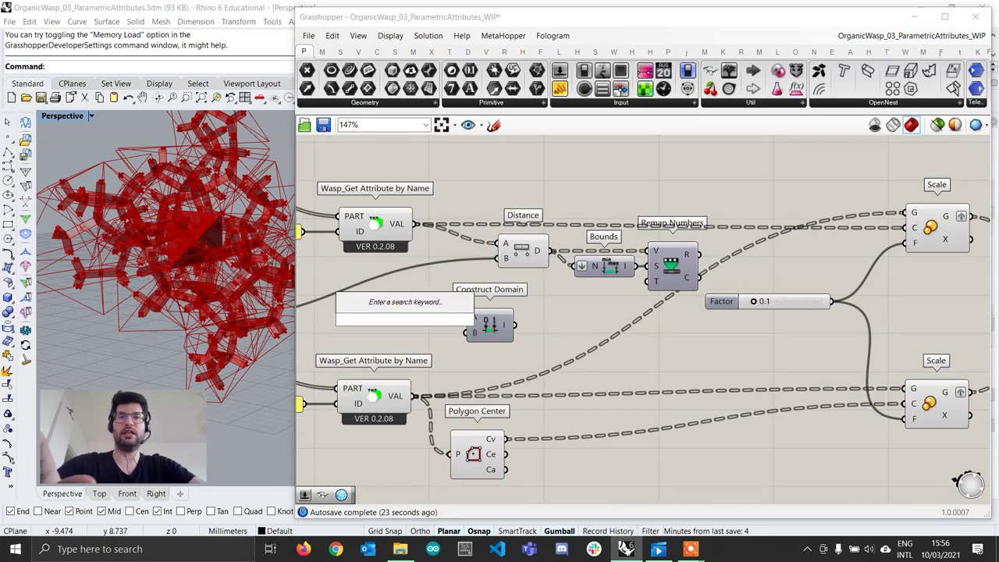
type("0")
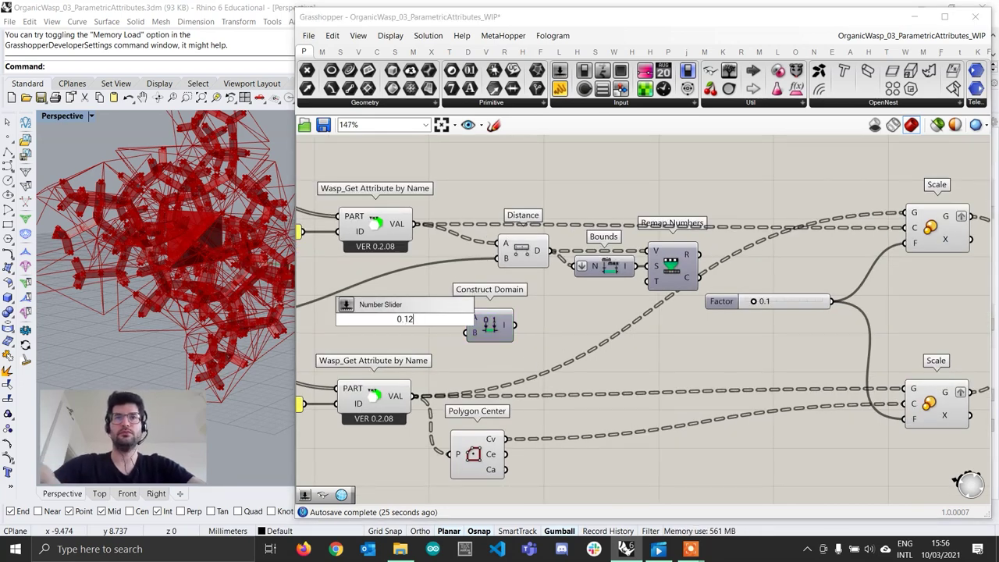
type(".12")
key("Return")
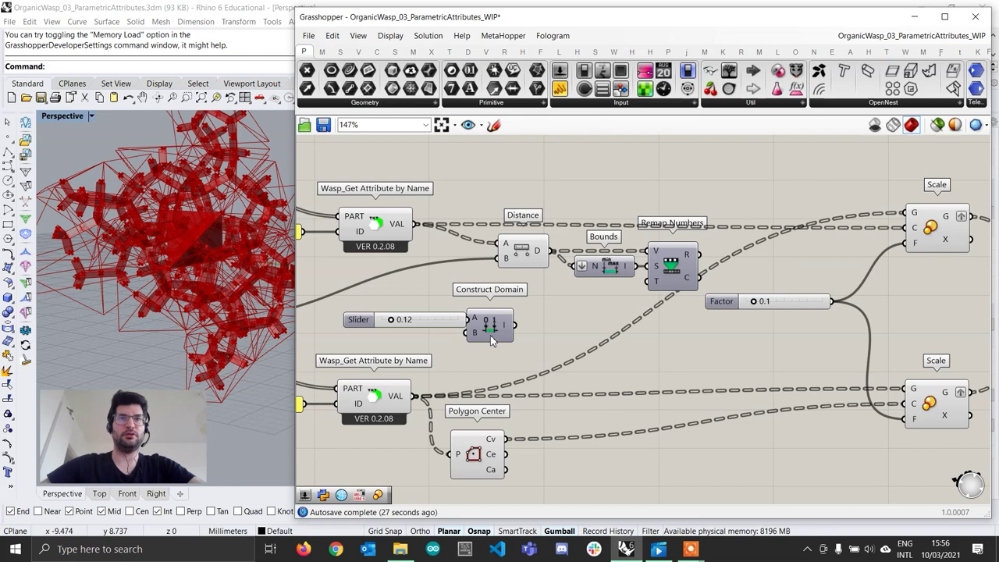
right_click_drag(450, 336, 484, 328)
left_click_drag(478, 317, 453, 334)
Set the upper of the two new sliders to 0.90 and the lower one to 0.10
double_click(458, 311)
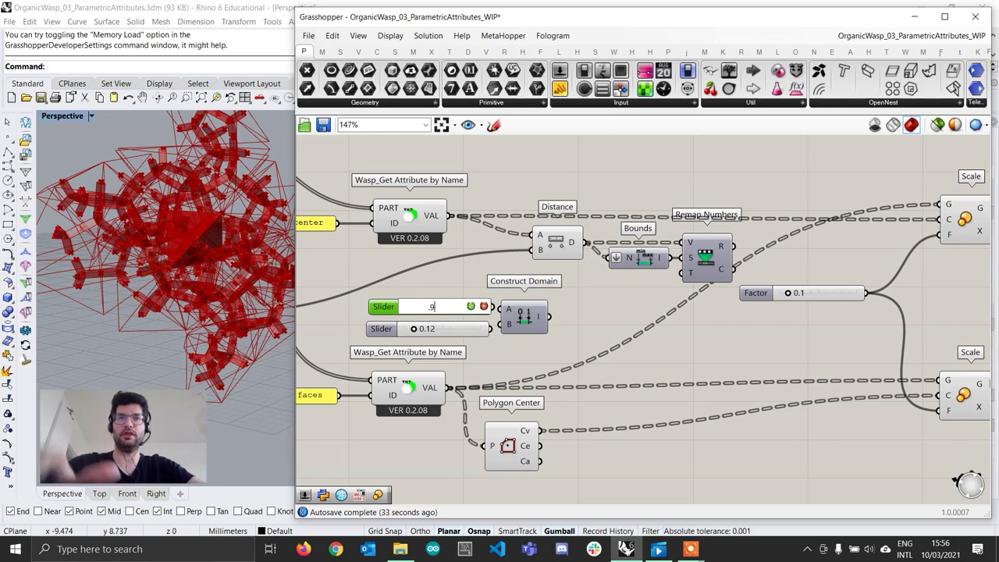
key("Return")
double_click(455, 329)
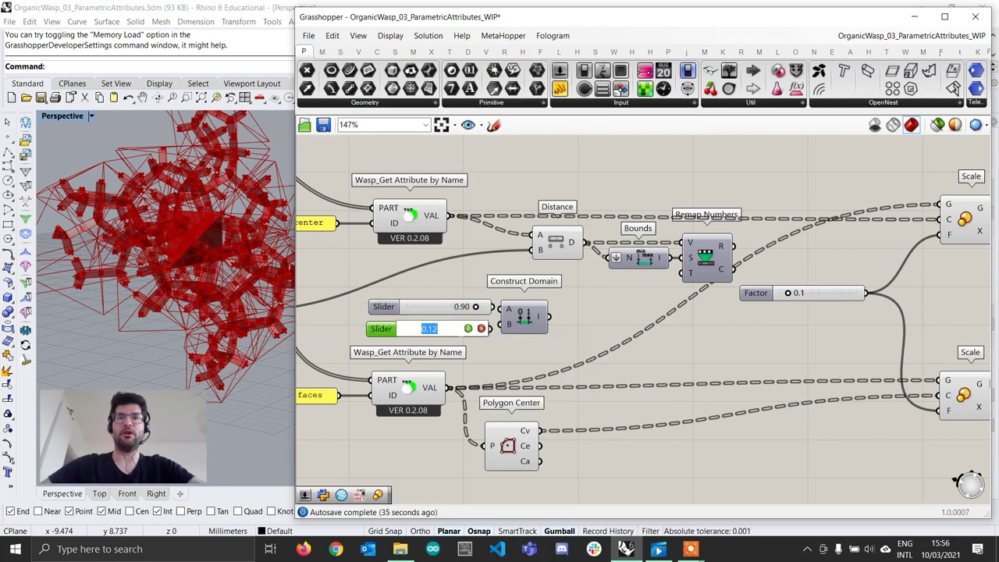
key("Return")
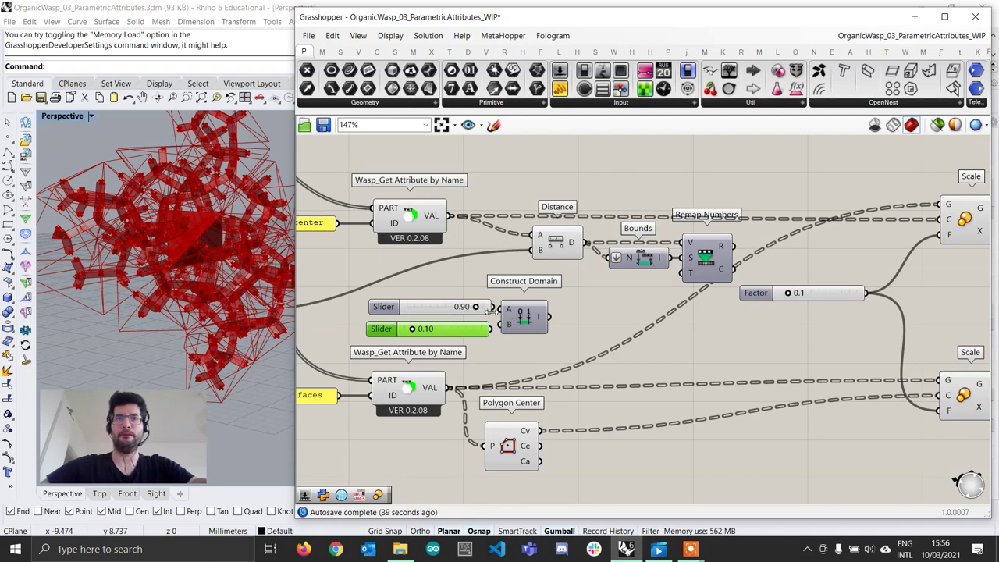
Connect the 0.90 slider as domain start and the 0.10 slider as domain end, and feed the domain into the Remap Numbers target
left_click_drag(501, 315, 502, 312)
left_click_drag(491, 328, 448, 326)
left_click_drag(549, 317, 689, 275)
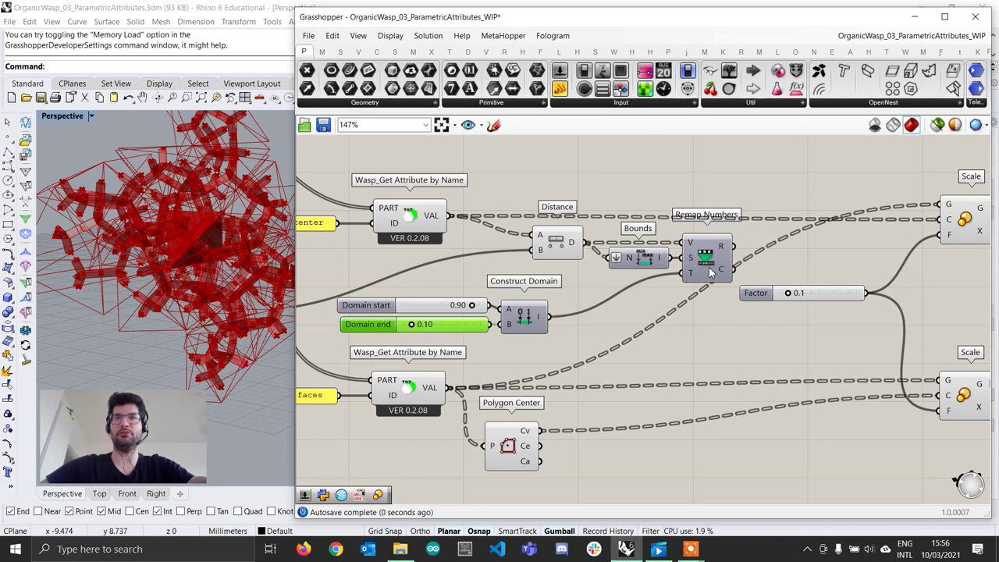
Replace the upper Scale's factor with the remapped distances and highlight that component to inspect its scaled outlines in the model
left_click(709, 272)
right_click_drag(787, 274, 696, 281)
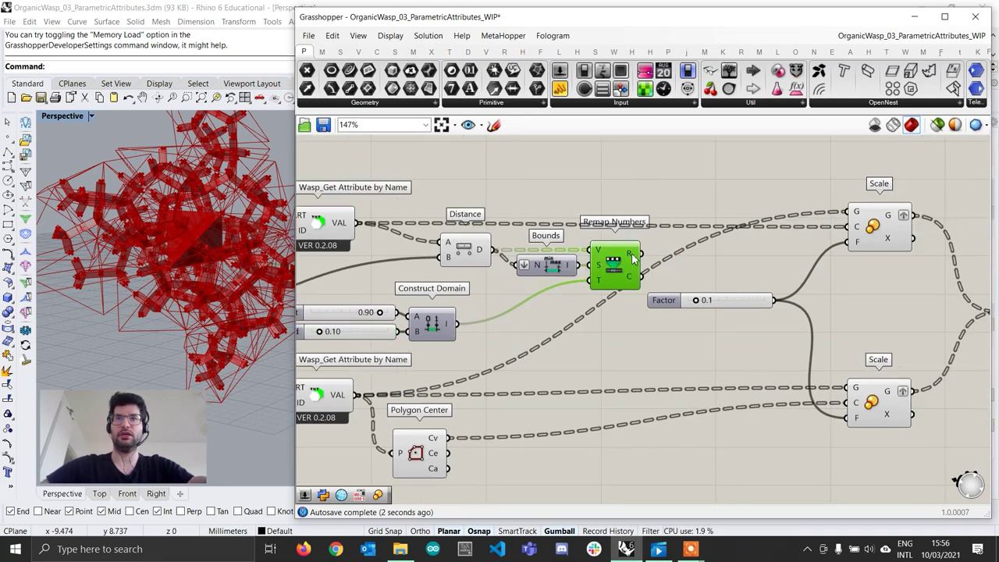
left_click_drag(641, 255, 848, 243)
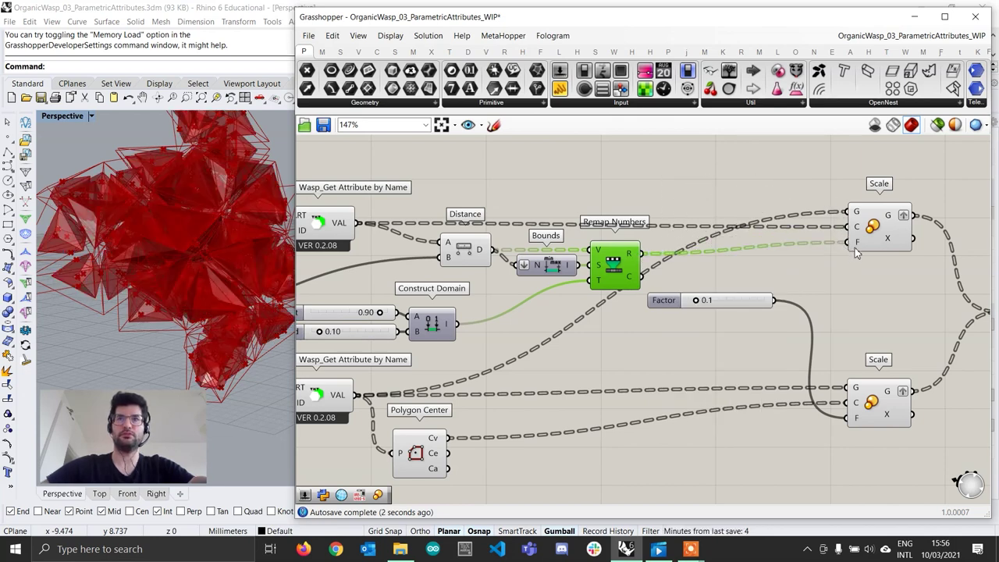
scroll(852, 250, "down", 2)
left_click(859, 244)
left_click(168, 343)
scroll(155, 308, "down", 6)
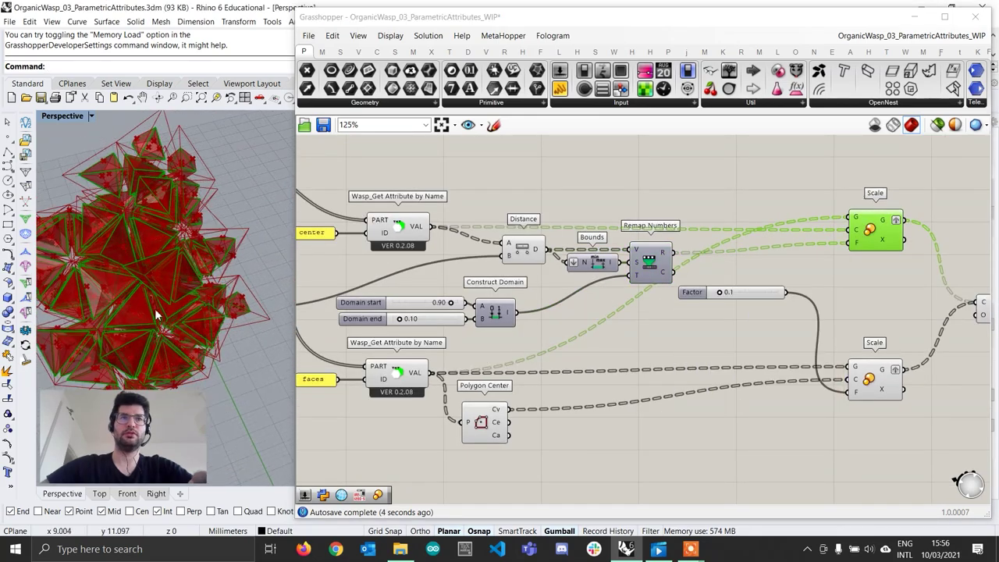
Examine the distance-scaled face outlines around the aggregation in the Rhino perspective view
scroll(260, 221, "up", 5)
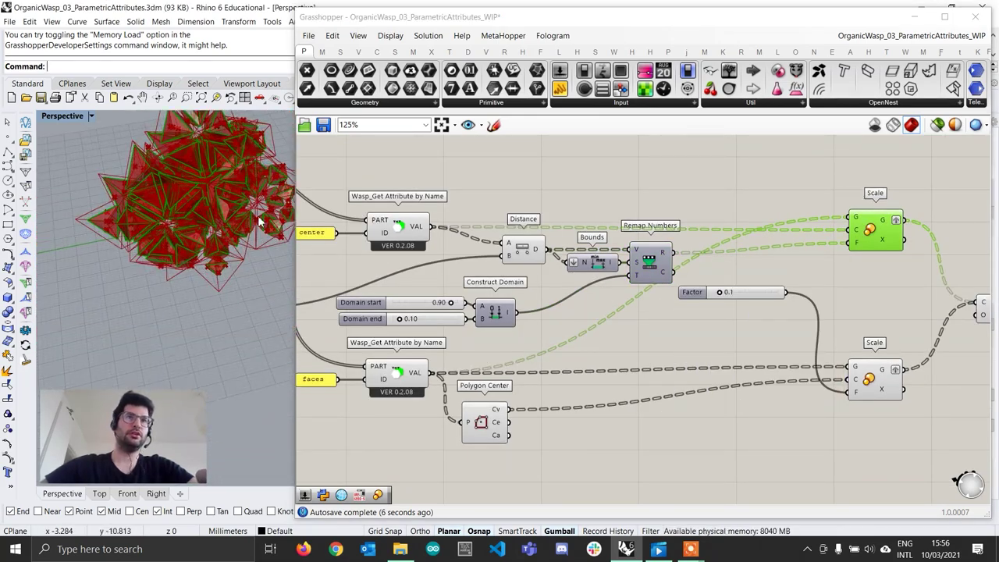
right_click_drag(261, 221, 252, 334)
scroll(252, 334, "down", 6)
right_click_drag(145, 226, 69, 224)
scroll(168, 260, "up", 8)
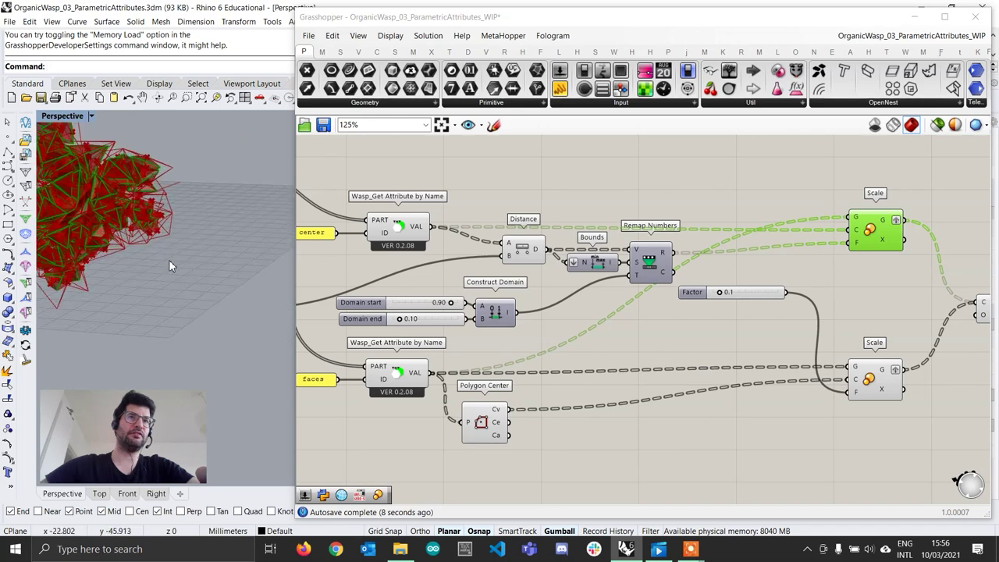
Highlight the Point parameter to locate its referenced Rhino point, and move that point to another end of the aggregation
right_click_drag(450, 305, 551, 309)
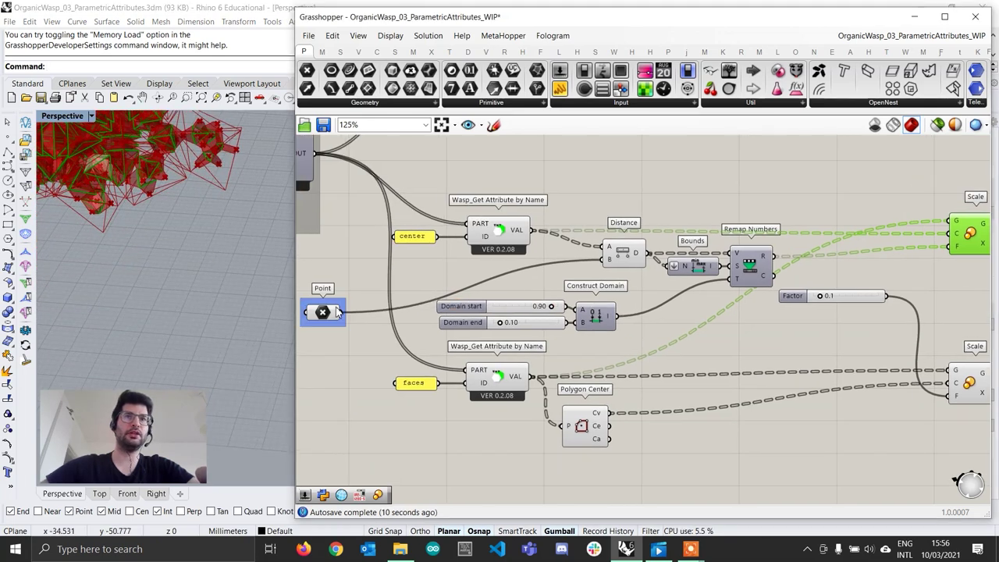
left_click(326, 313)
scroll(187, 287, "down", 3)
right_click_drag(186, 292, 217, 251)
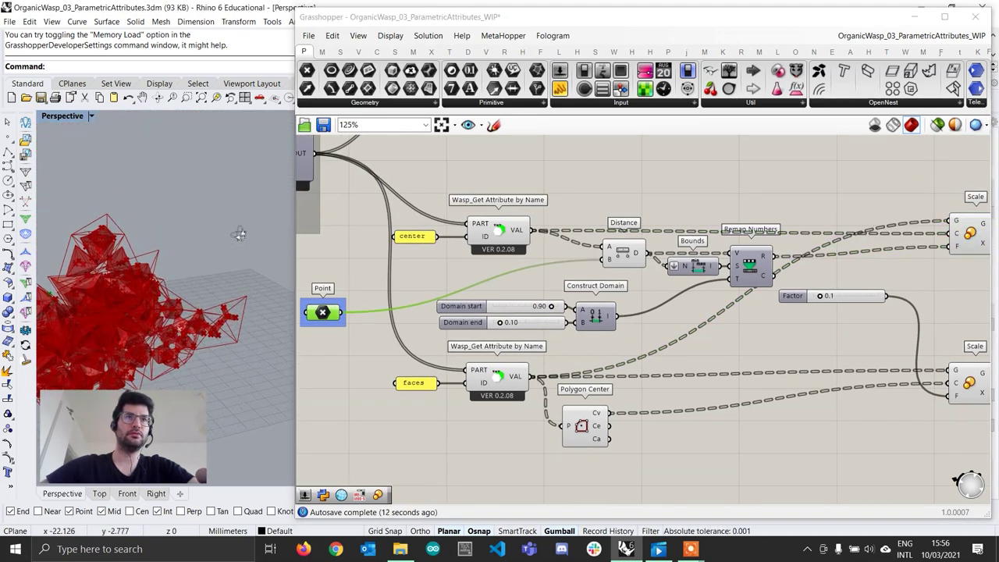
scroll(253, 242, "up", 5)
scroll(164, 259, "up", 3)
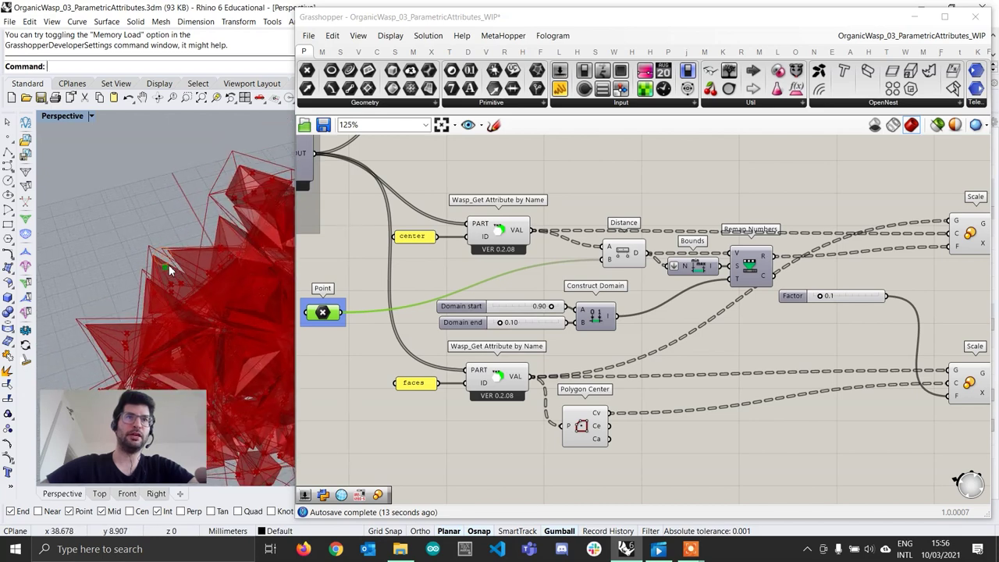
left_click(169, 265)
scroll(163, 259, "down", 6)
left_click_drag(134, 271, 242, 298)
scroll(242, 300, "up", 4)
right_click_drag(242, 299, 245, 233)
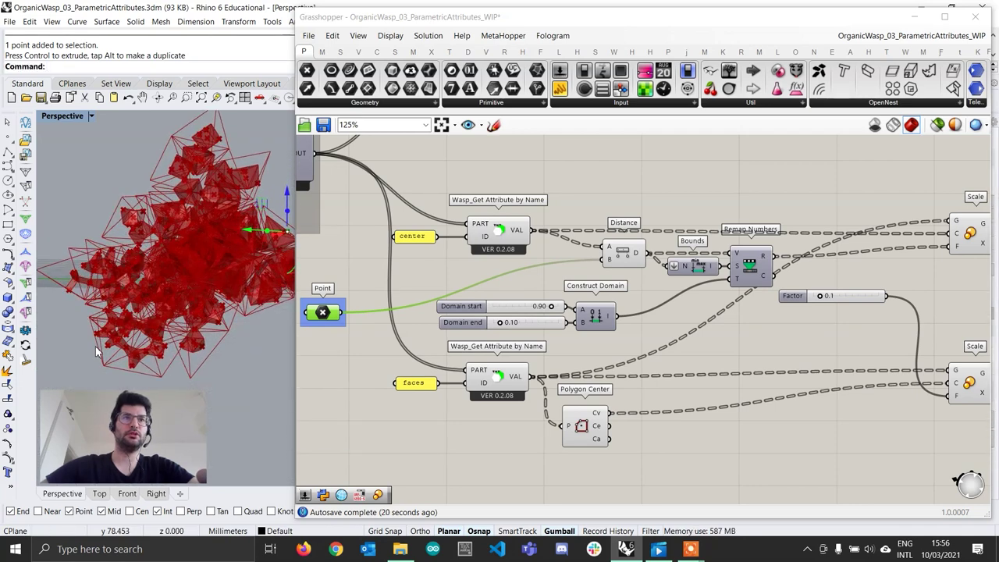
scroll(195, 248, "down", 4)
Move the 0.1 Factor slider closer to the lower Scale to make room, and add a Graph Mapper beside Remap Numbers
right_click_drag(812, 248, 580, 238)
left_click_drag(648, 301, 651, 331)
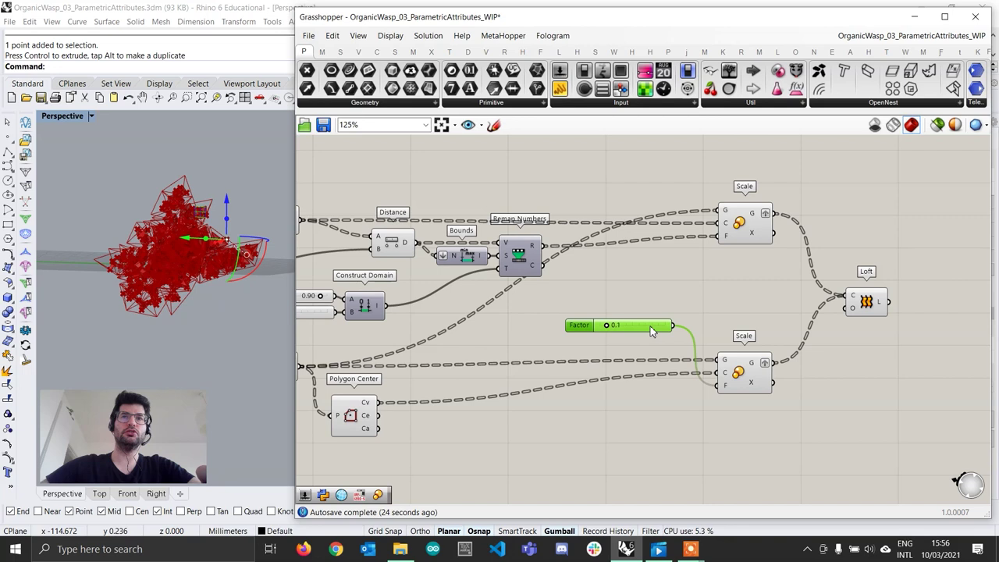
left_click(529, 261)
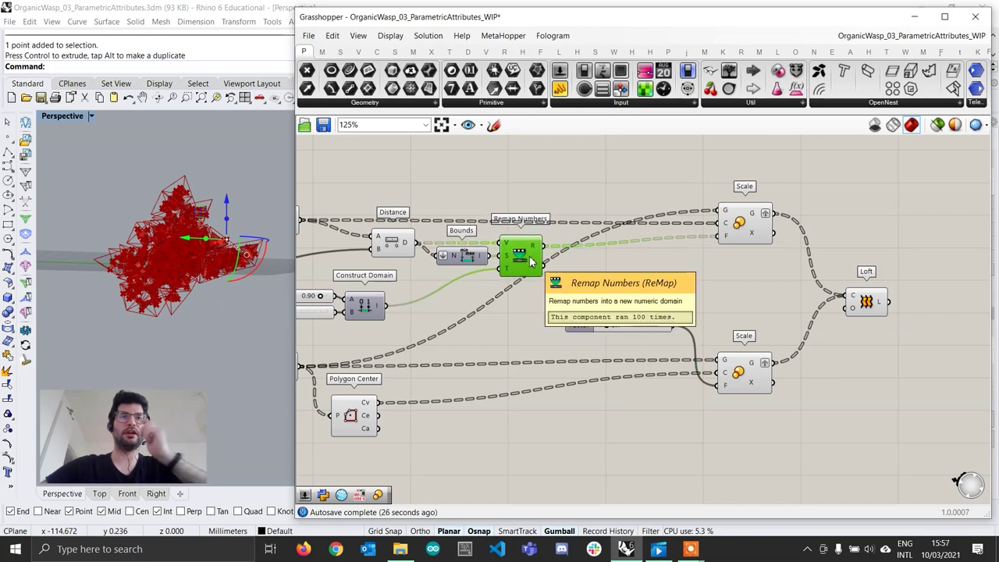
double_click(624, 283)
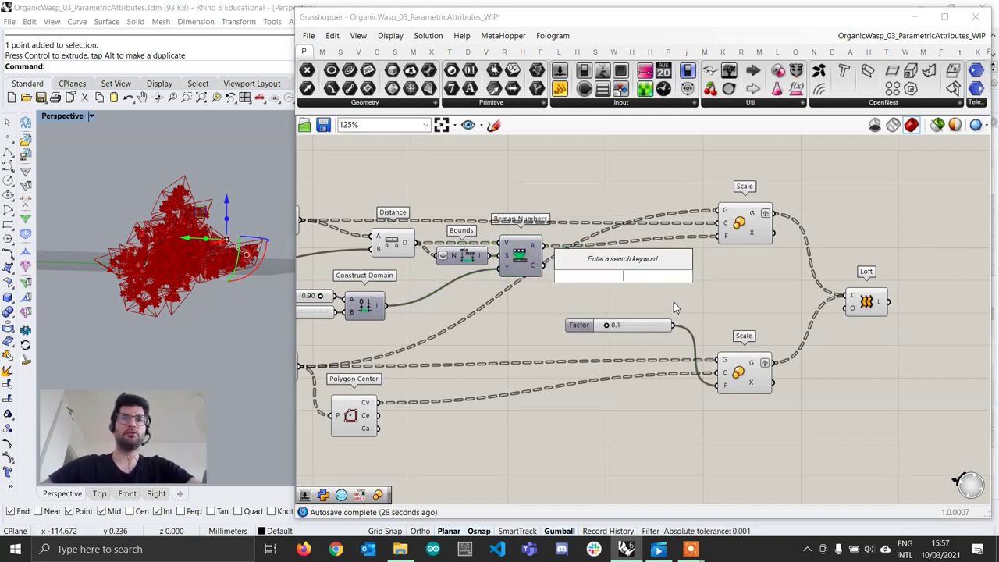
type("graph ma")
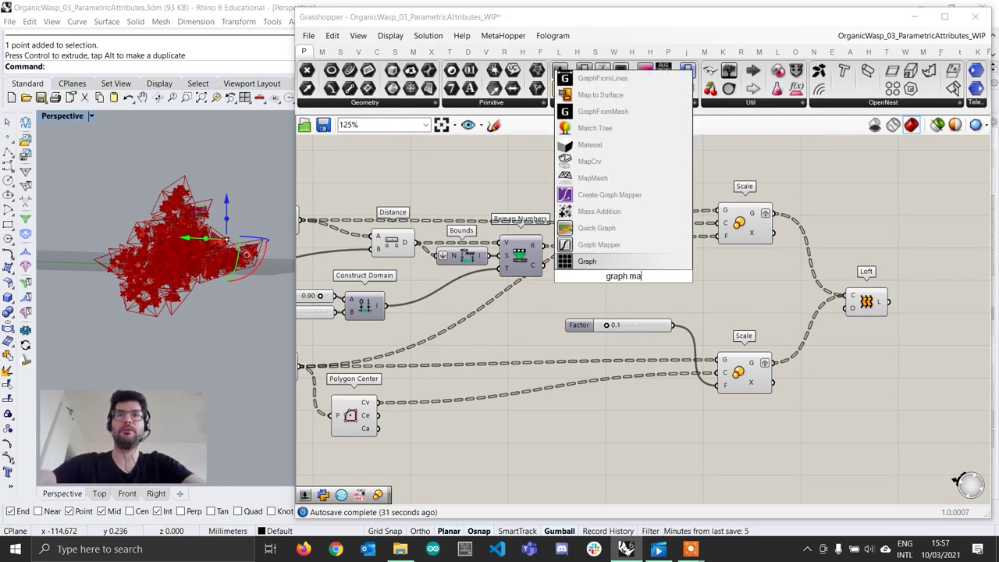
Add a Graph Mapper component between Remap Numbers and the upper Scale, shrinking it to a compact size
key("Up")
key("Return")
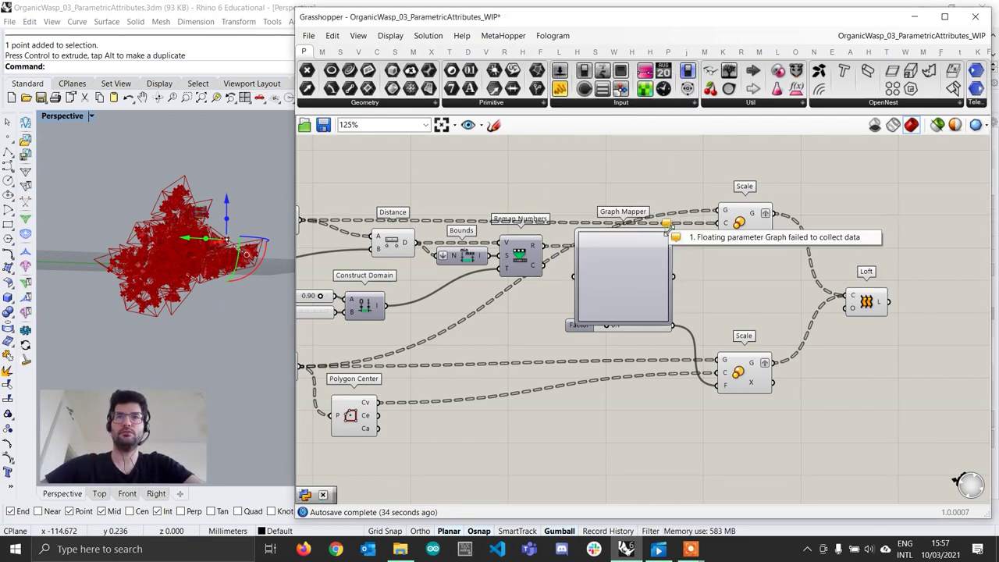
left_click(660, 238)
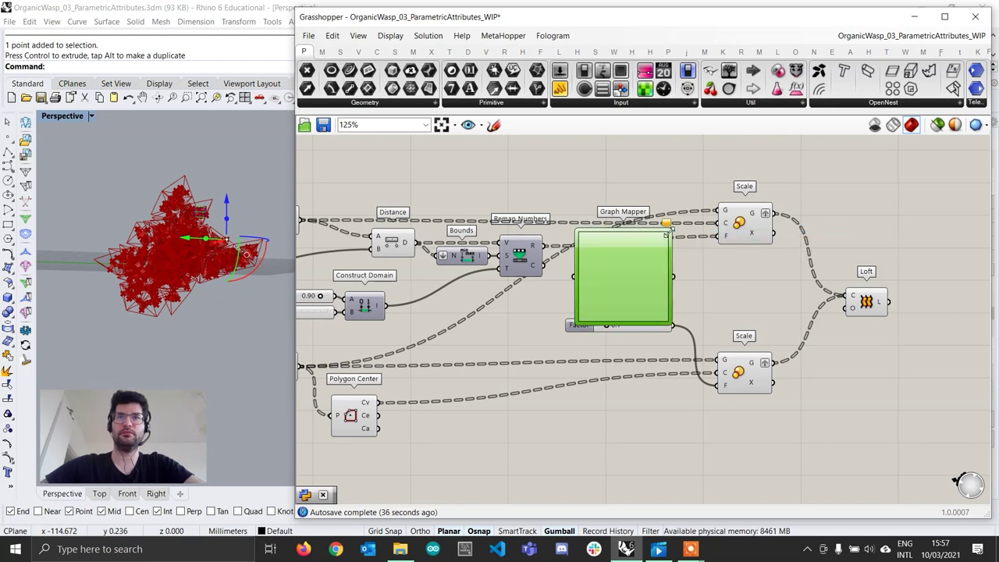
left_click_drag(668, 233, 614, 269)
Wire the remapped output of Remap Numbers through the Graph Mapper into the upper Scale's factor input
left_click_drag(522, 246, 533, 252)
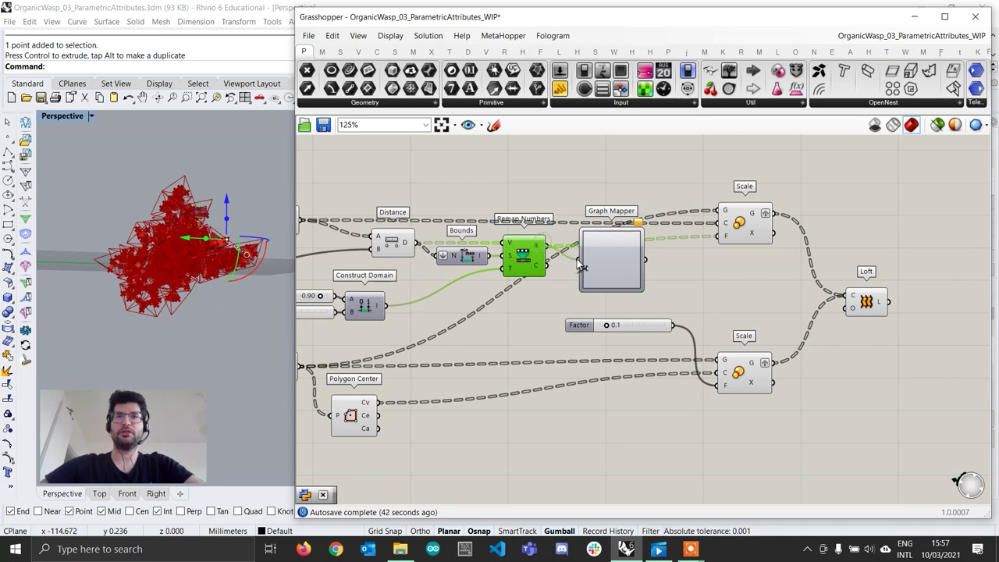
left_click(607, 263)
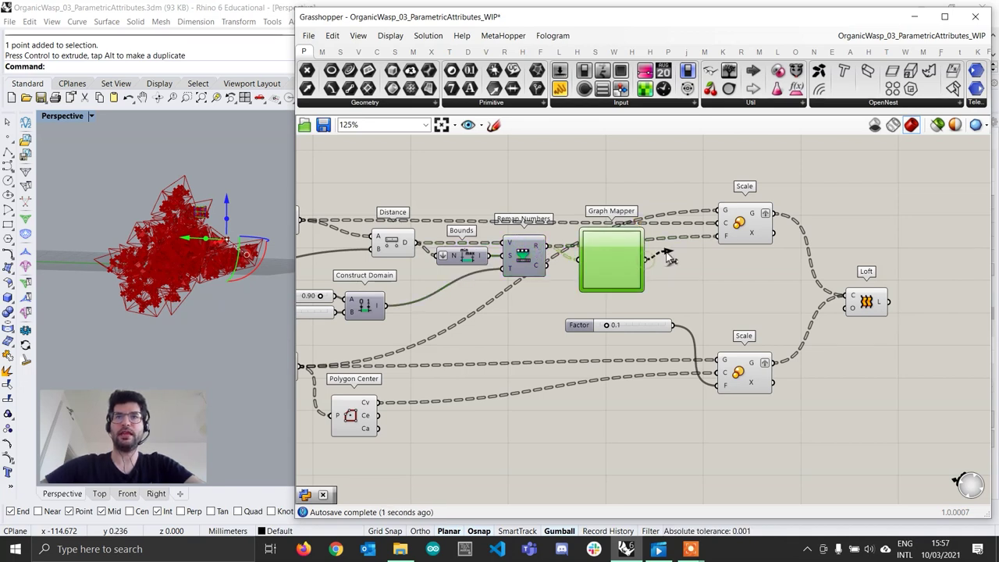
left_click_drag(668, 257, 727, 237)
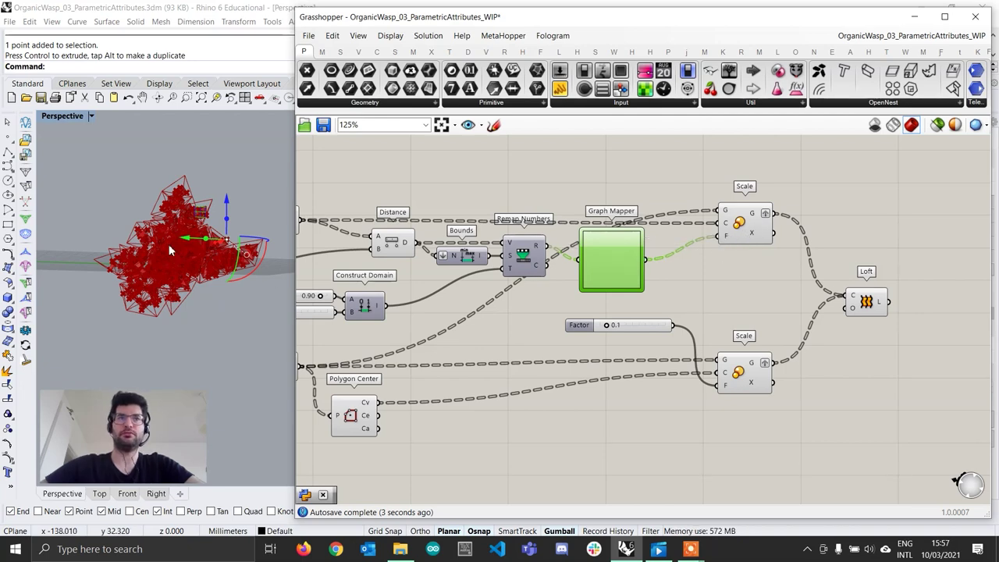
Set the Graph Mapper's graph type to Bezier
scroll(230, 252, "up", 5)
scroll(230, 252, "down", 5)
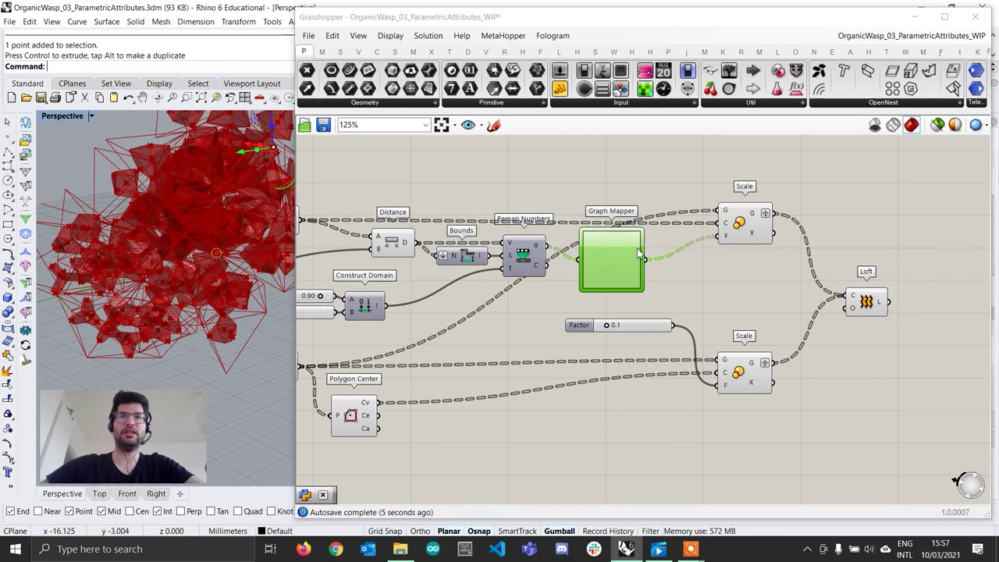
right_click(611, 264)
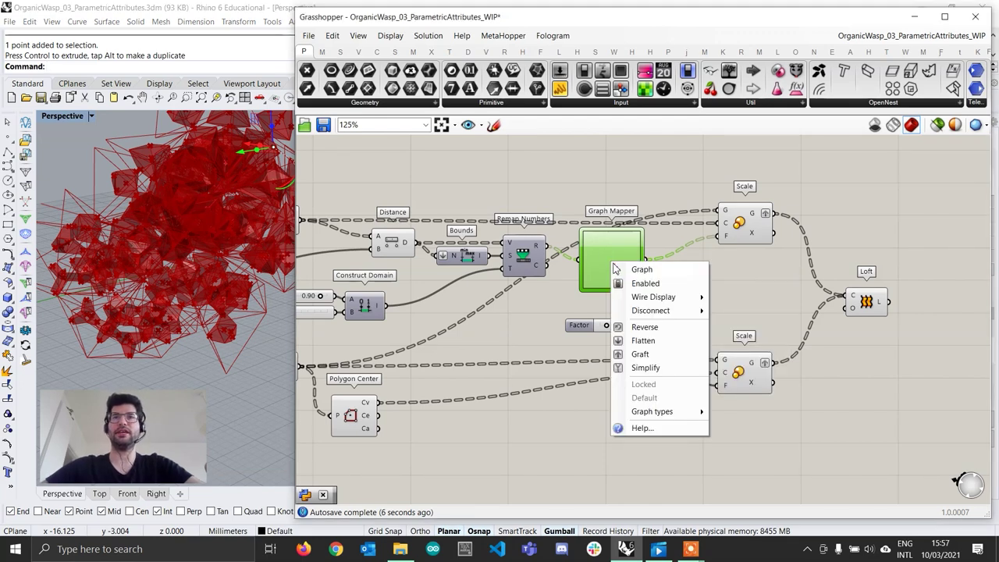
left_click(679, 412)
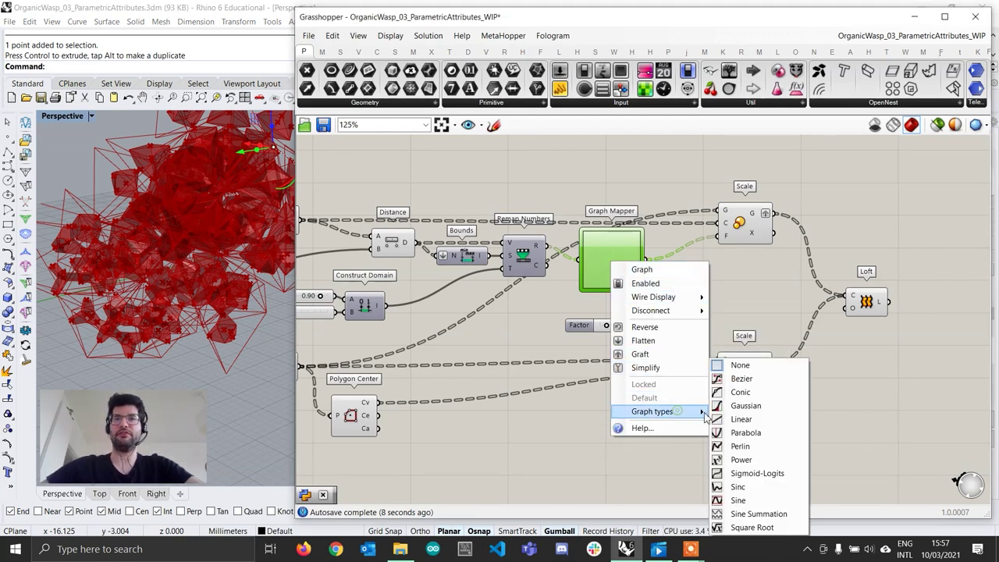
left_click(751, 380)
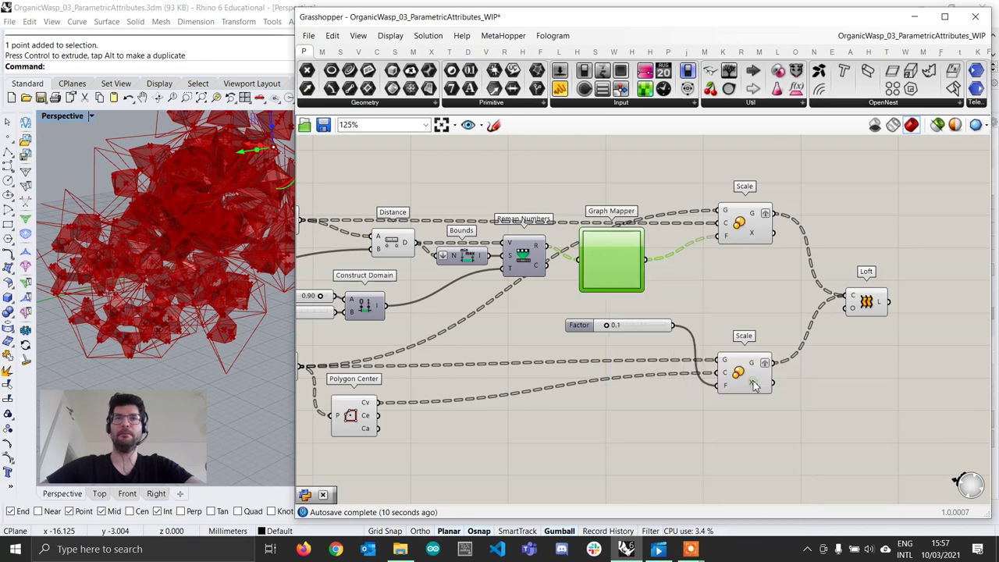
Reshape the Graph Mapper's Bezier curve with both handles low and towards the end, giving a flat start and steep finish
scroll(659, 285, "up", 5)
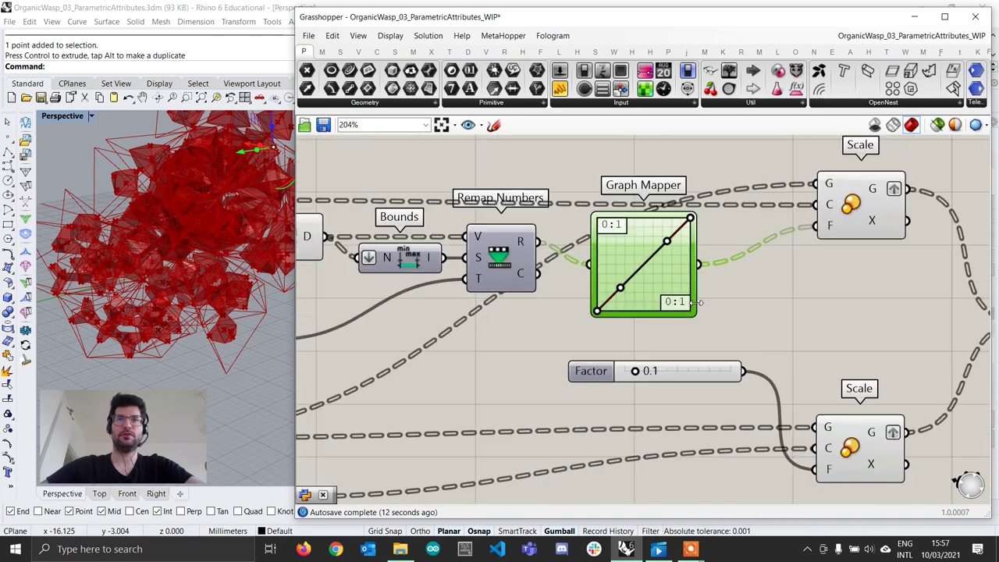
double_click(640, 274)
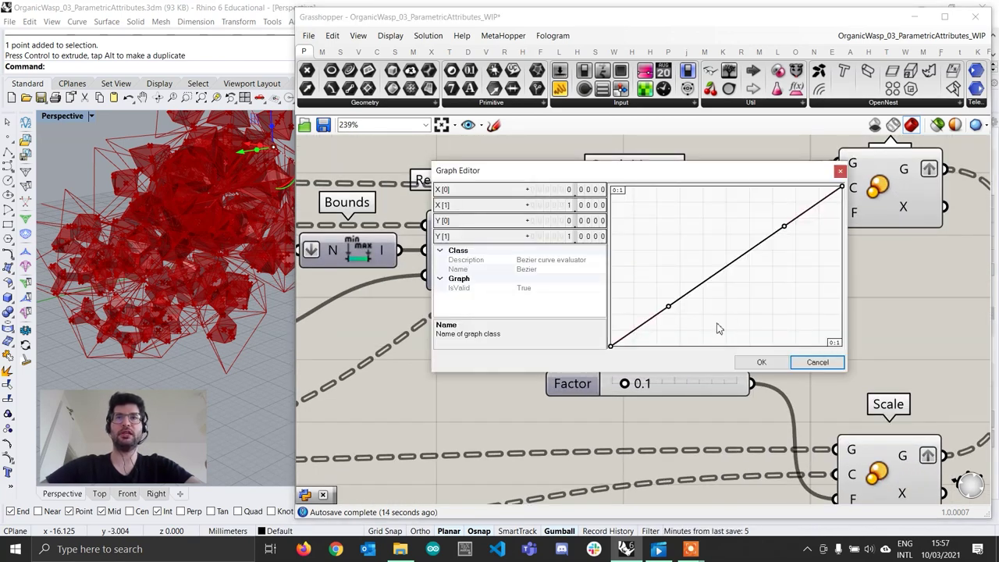
left_click_drag(669, 307, 757, 339)
left_click_drag(784, 227, 802, 287)
left_click(762, 362)
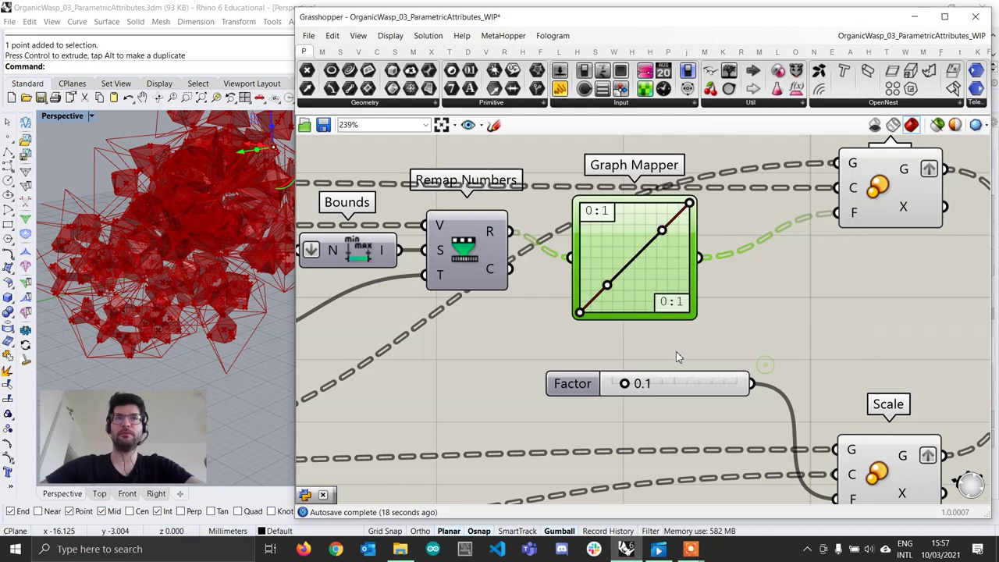
scroll(774, 290, "down", 1)
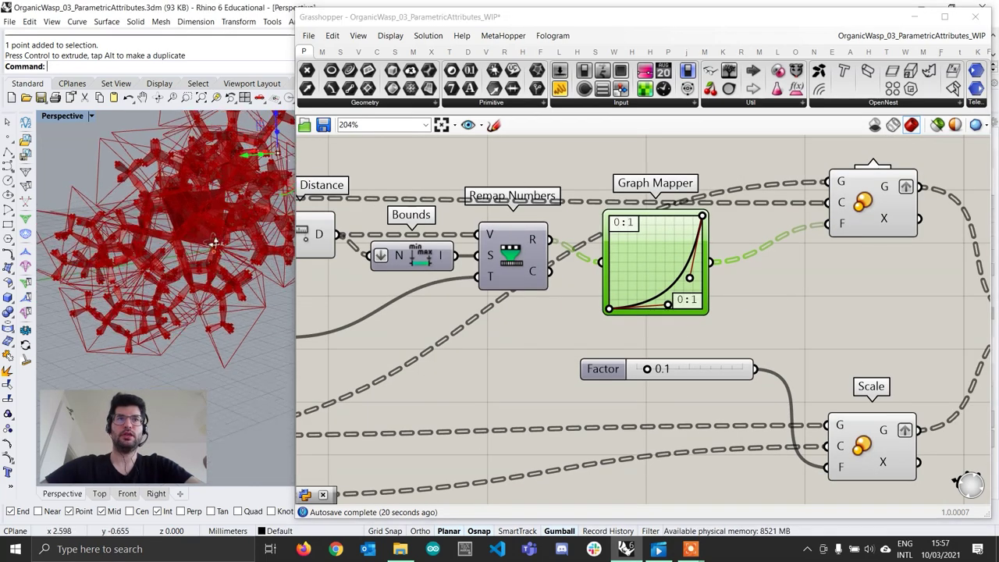
Move the selected point in the Perspective viewport along its Y axis to the opposite side of the aggregation
scroll(161, 248, "down", 3)
scroll(161, 254, "up", 3)
right_click_drag(161, 254, 185, 269)
right_click_drag(190, 231, 177, 278)
scroll(170, 225, "down", 4)
right_click_drag(170, 224, 194, 190)
left_click_drag(188, 180, 116, 277)
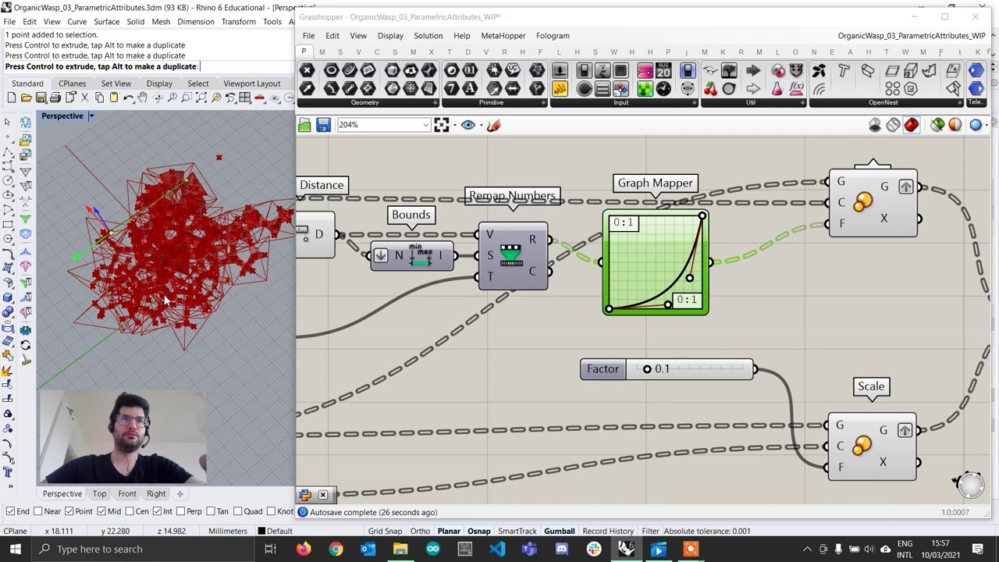
left_click_drag(165, 300, 166, 298)
right_click_drag(171, 292, 200, 234)
Reshape the Graph Mapper's Bezier curve into an S-shape by raising its second handle, and check the resulting geometry
scroll(611, 253, "up", 1)
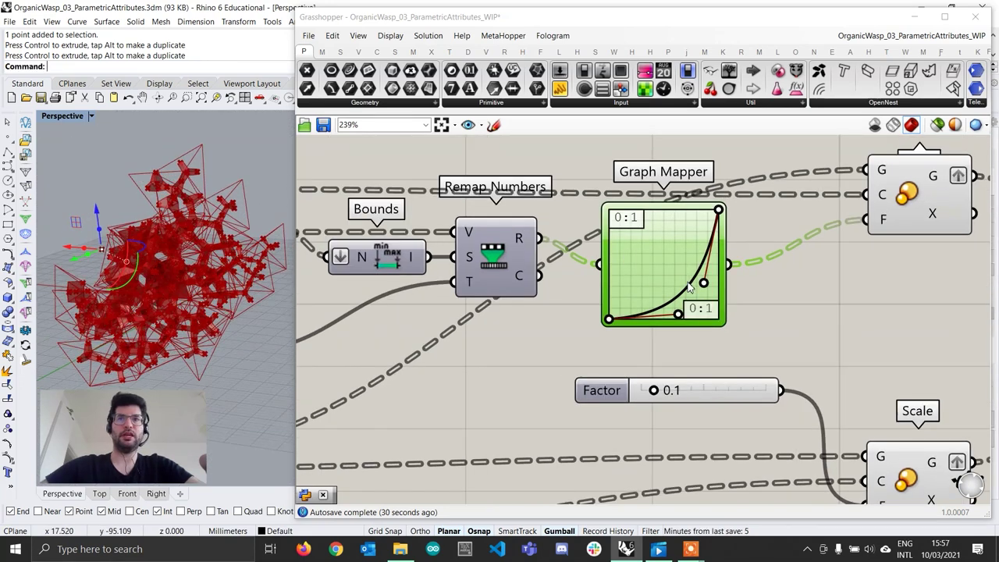
double_click(689, 289)
left_click_drag(857, 306, 765, 238)
left_click(815, 375)
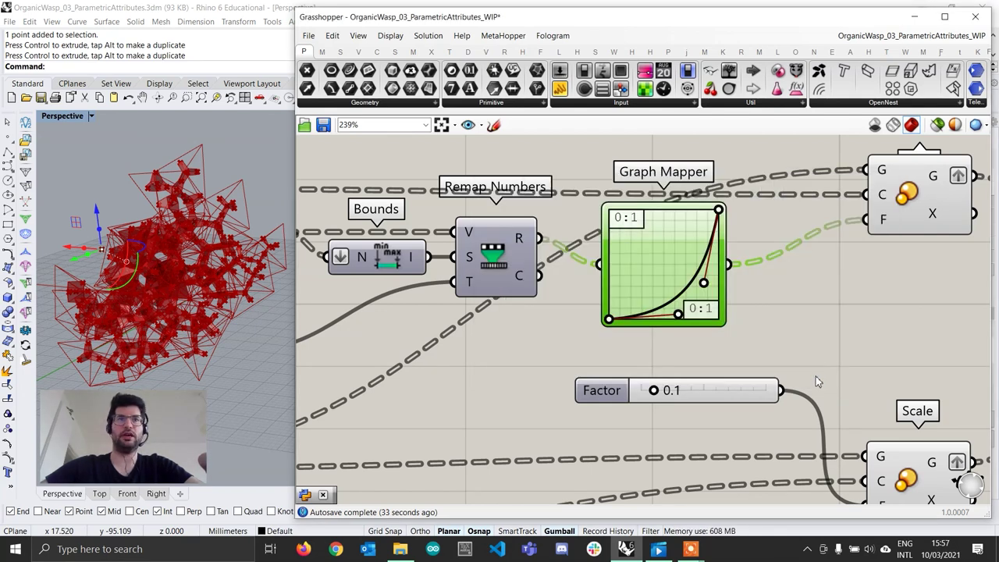
scroll(201, 297, "up", 5)
right_click_drag(211, 293, 232, 315)
scroll(226, 286, "down", 5)
scroll(690, 343, "down", 3)
right_click_drag(702, 354, 786, 267)
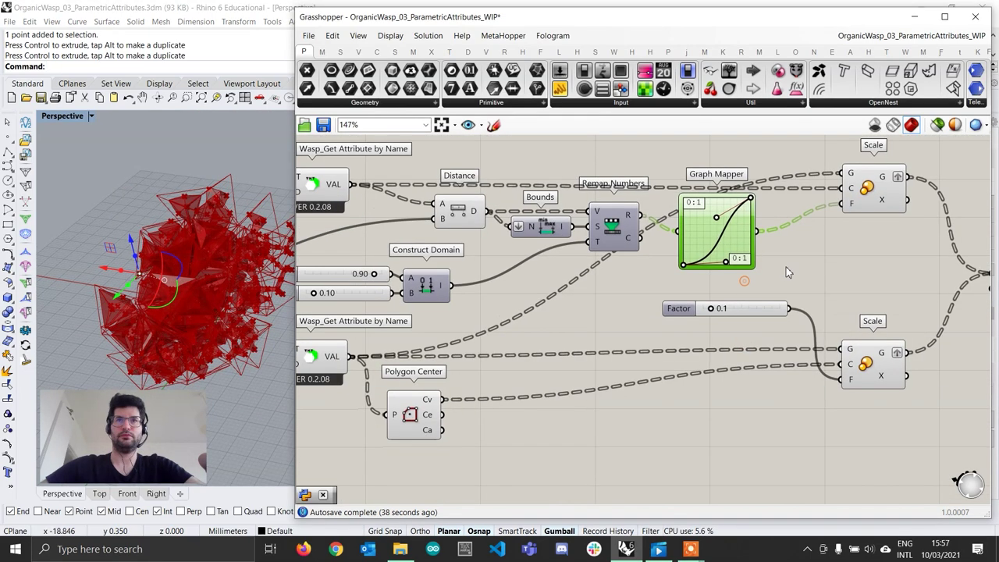
left_click(786, 267)
Duplicate the Distance, Bounds, Remap Numbers and Graph Mapper components and place the copies below the lower Scale
right_click_drag(490, 284, 510, 276)
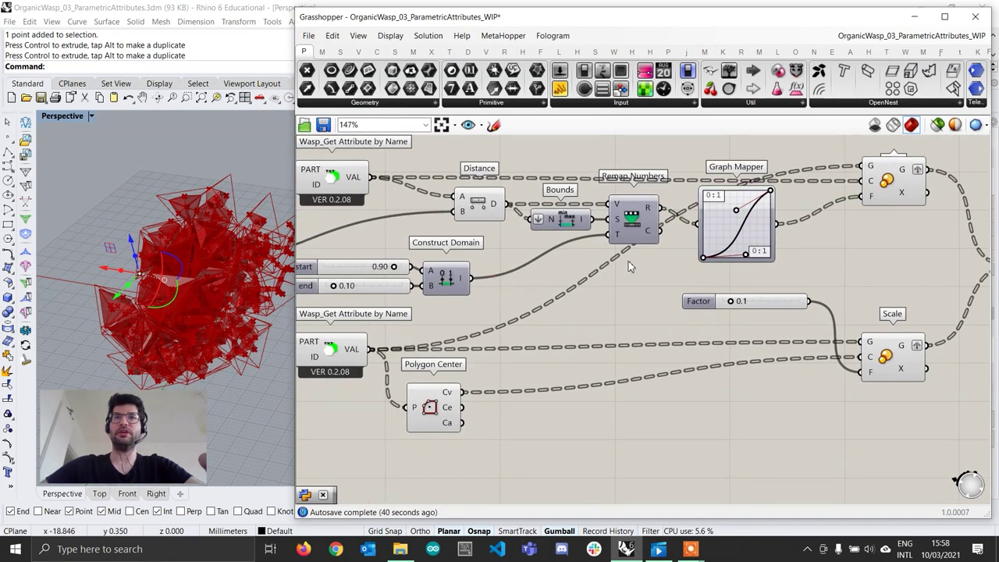
scroll(591, 261, "down", 1)
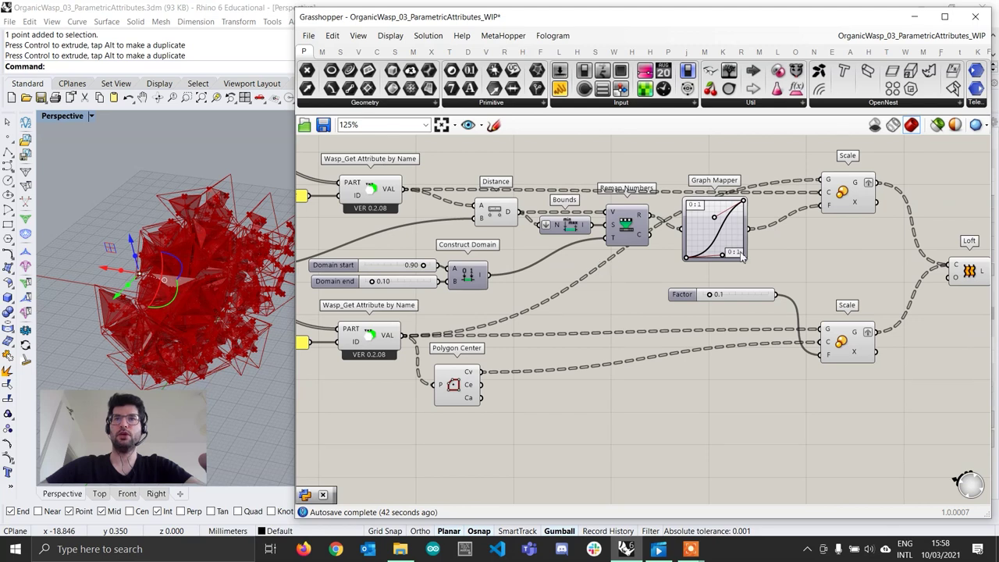
left_click(497, 209)
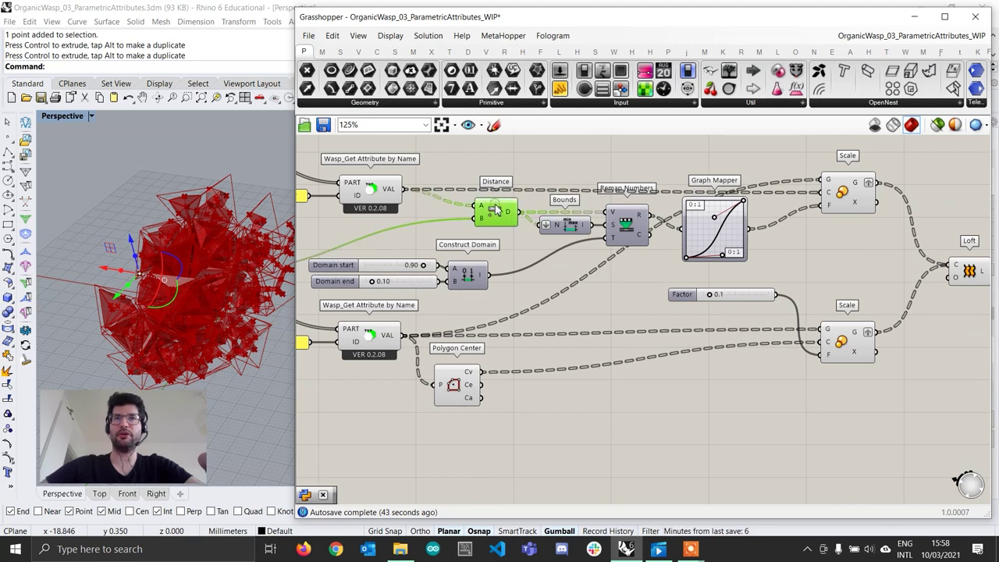
left_click(569, 228, "shift")
left_click(634, 229, "shift")
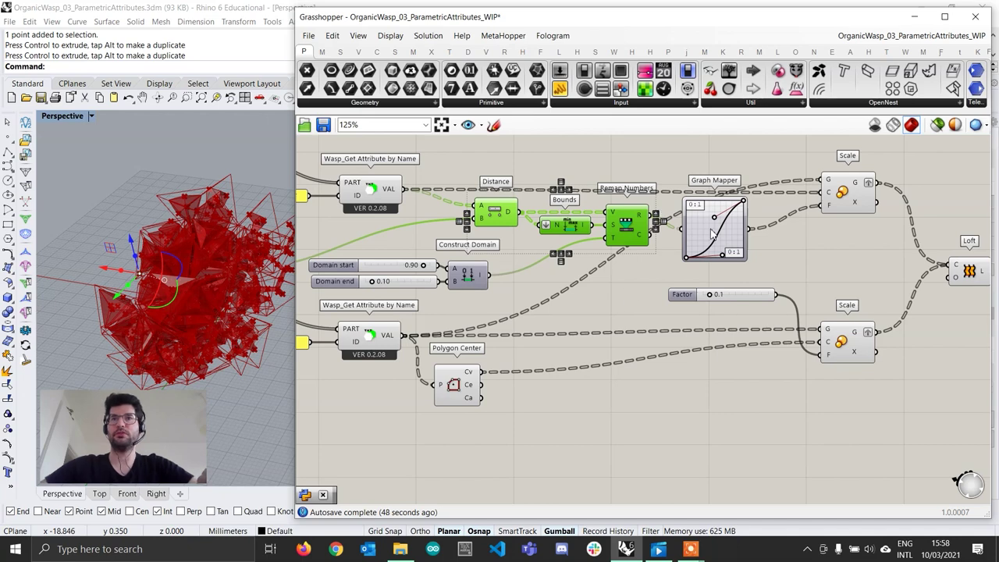
left_click_drag(712, 232, 713, 231, "shift")
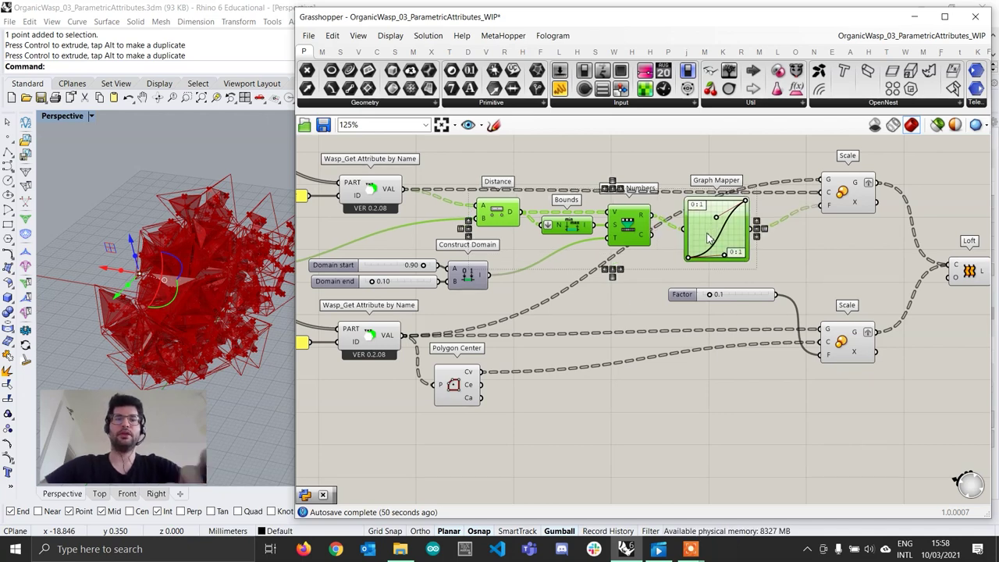
key("ctrl+c")
key("ctrl+v")
left_click_drag(706, 248, 738, 441)
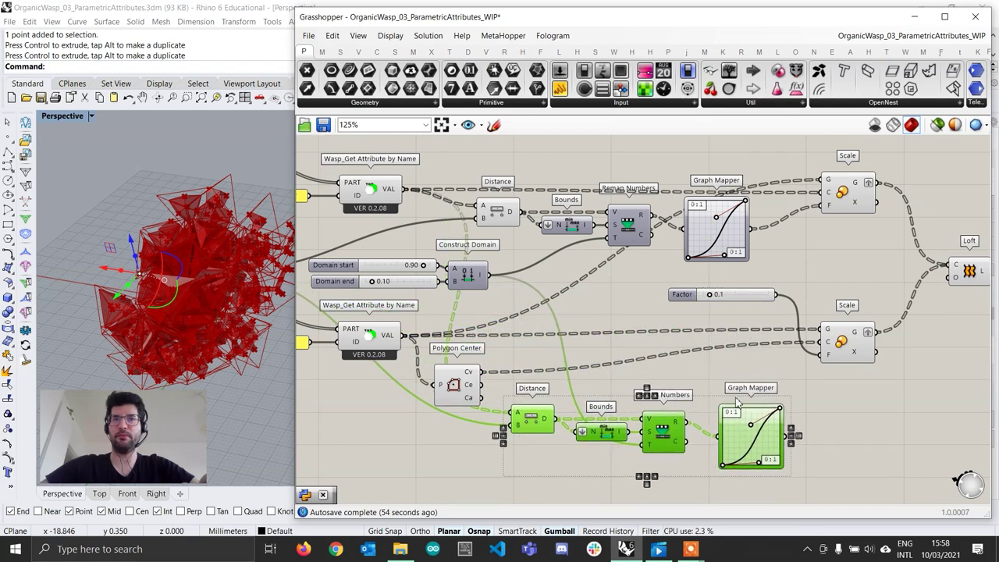
left_click(707, 396)
Connect the Polygon Center's Cv output to input A of the copied Distance component, replacing its existing source
right_click_drag(680, 415, 693, 392)
scroll(627, 398, "up", 2)
right_click_drag(587, 375, 583, 355)
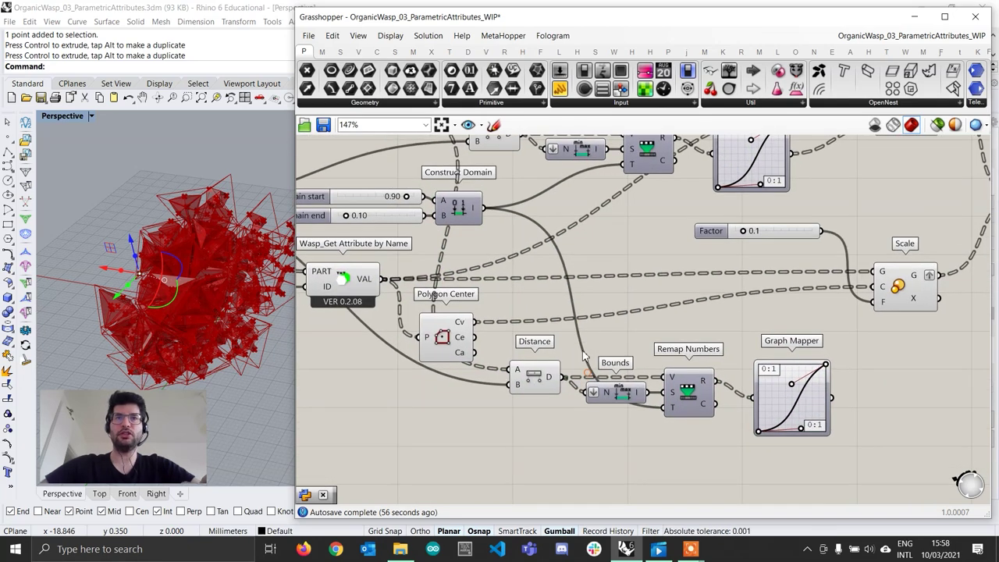
scroll(534, 373, "down", 2)
left_click(409, 185)
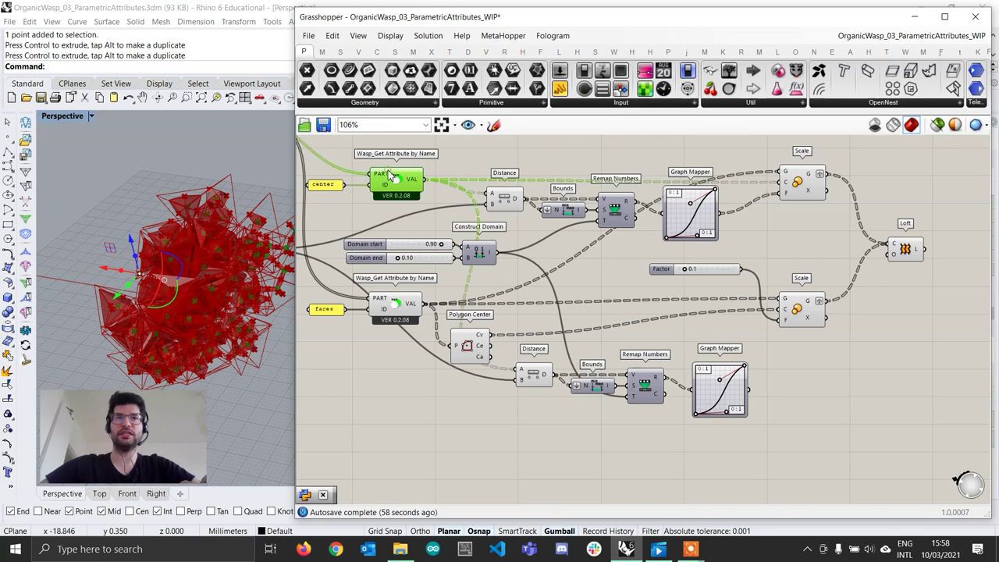
left_click(468, 347)
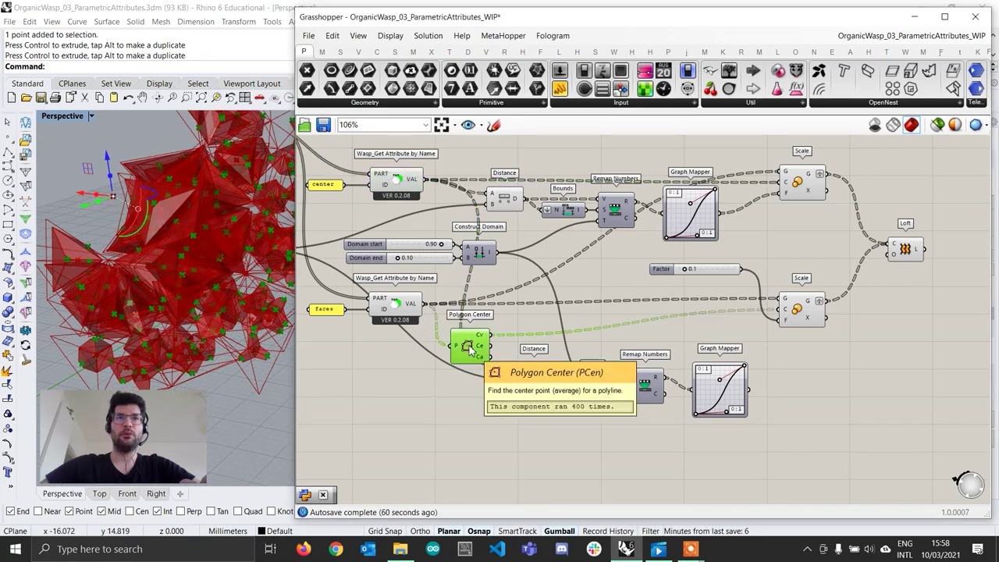
scroll(116, 304, "down", 3)
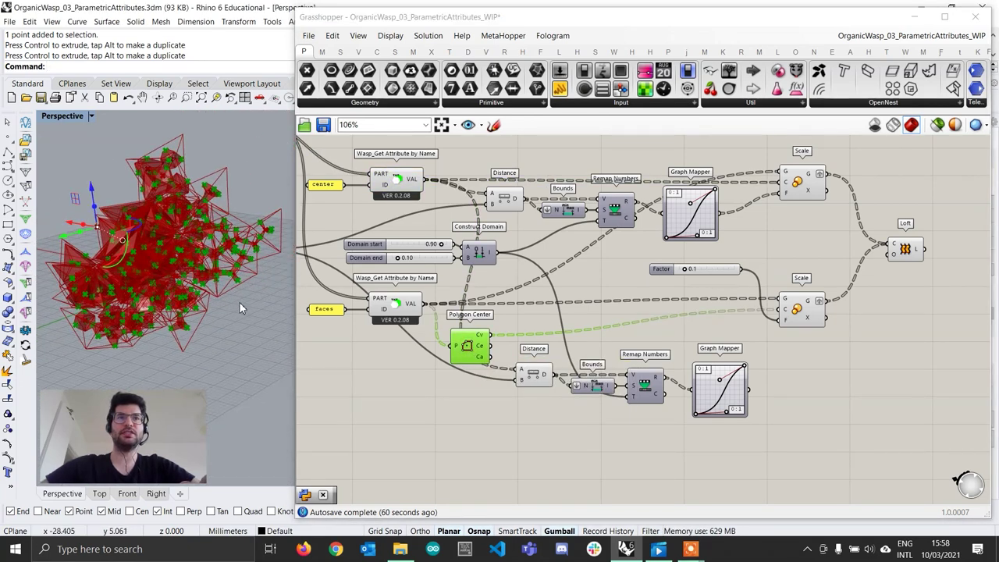
scroll(511, 357, "up", 1)
left_click_drag(490, 339, 522, 370)
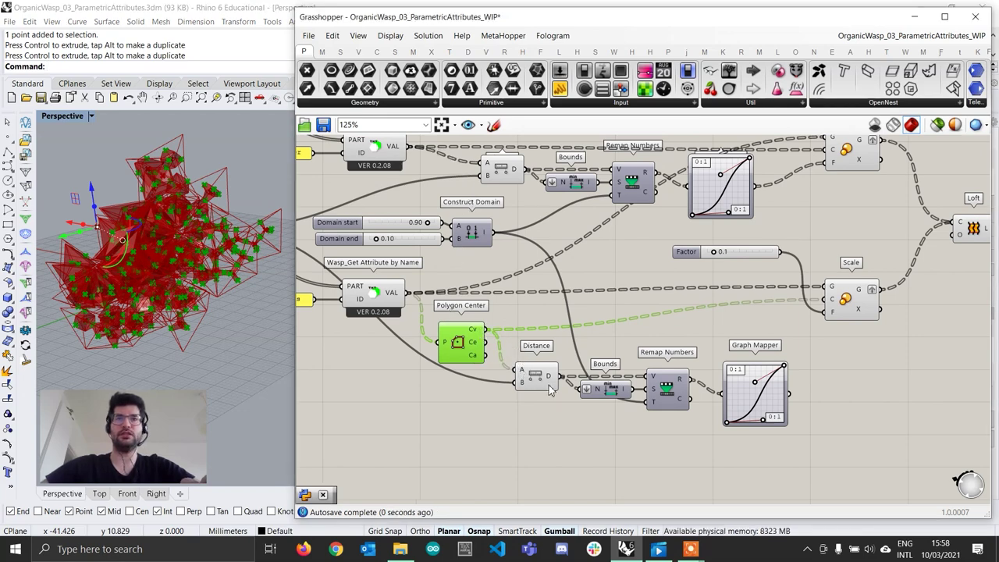
left_click(572, 341)
Drive the lower Scale's factor with the copied Graph Mapper's output and delete the disconnected 0.1 slider
right_click_drag(828, 387, 774, 391)
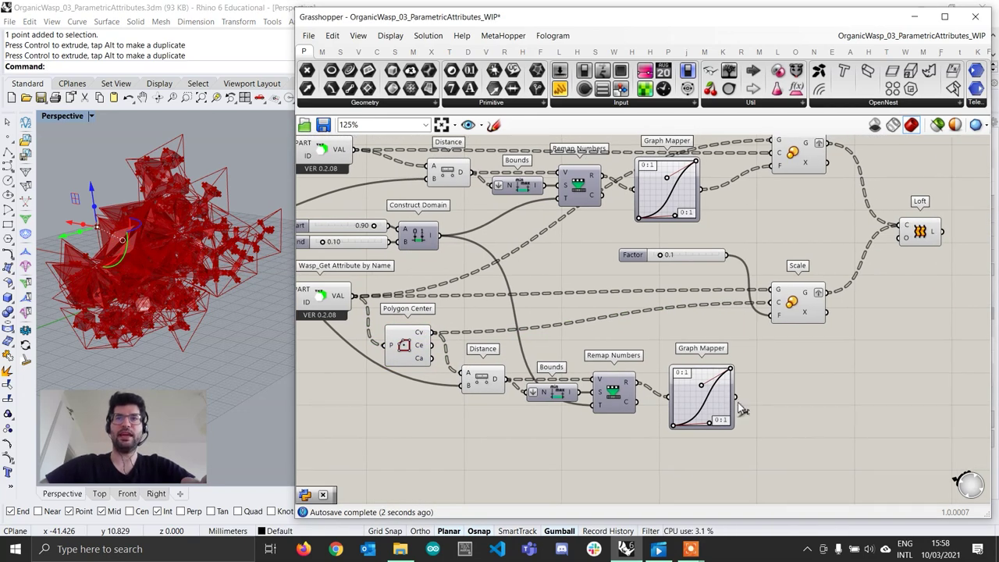
left_click_drag(727, 402, 772, 326)
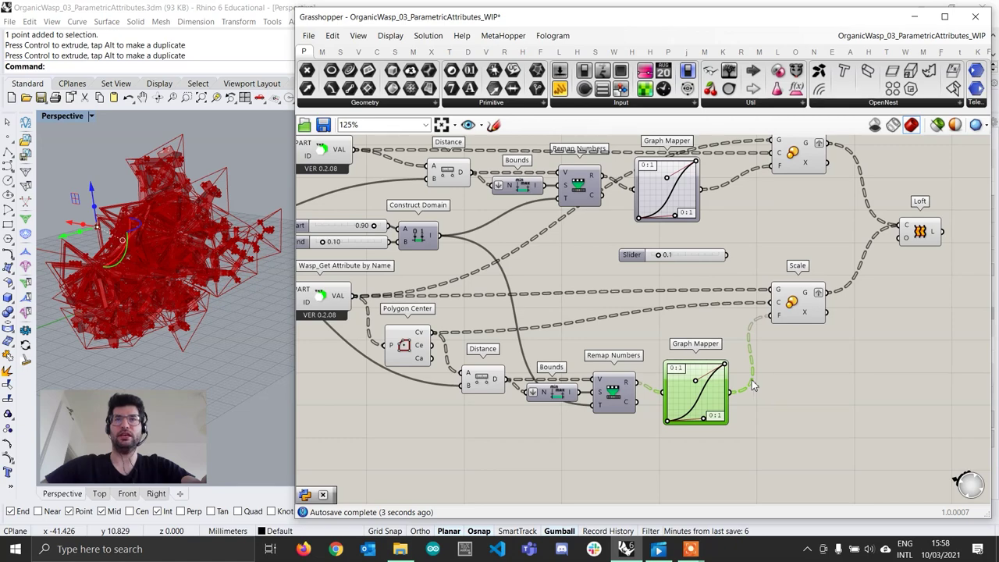
scroll(744, 299, "down", 1)
scroll(695, 266, "up", 1)
left_click(696, 263)
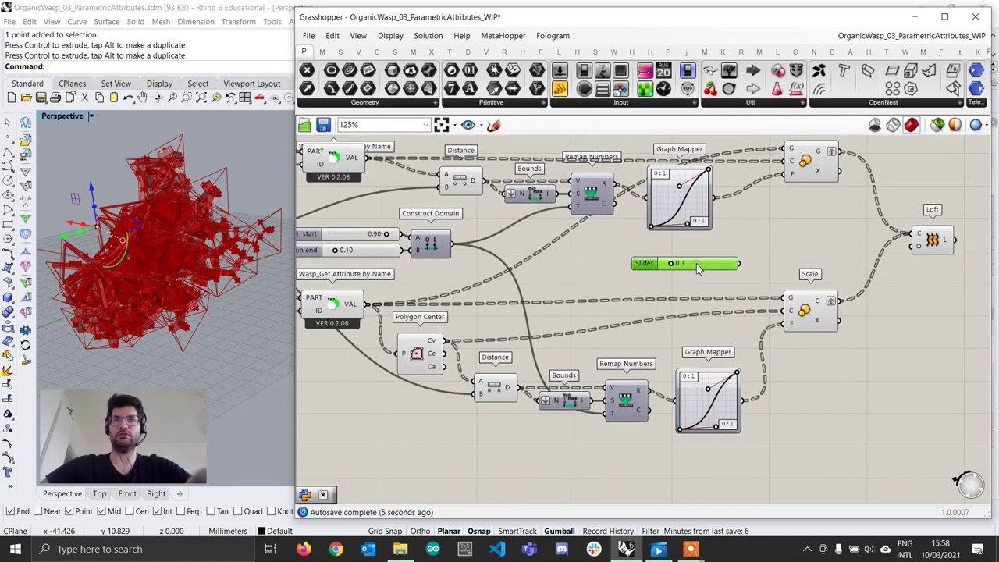
key("Delete")
Examine the thickness of the lofted branches and their connections up close in the Perspective viewport
scroll(180, 295, "up", 4)
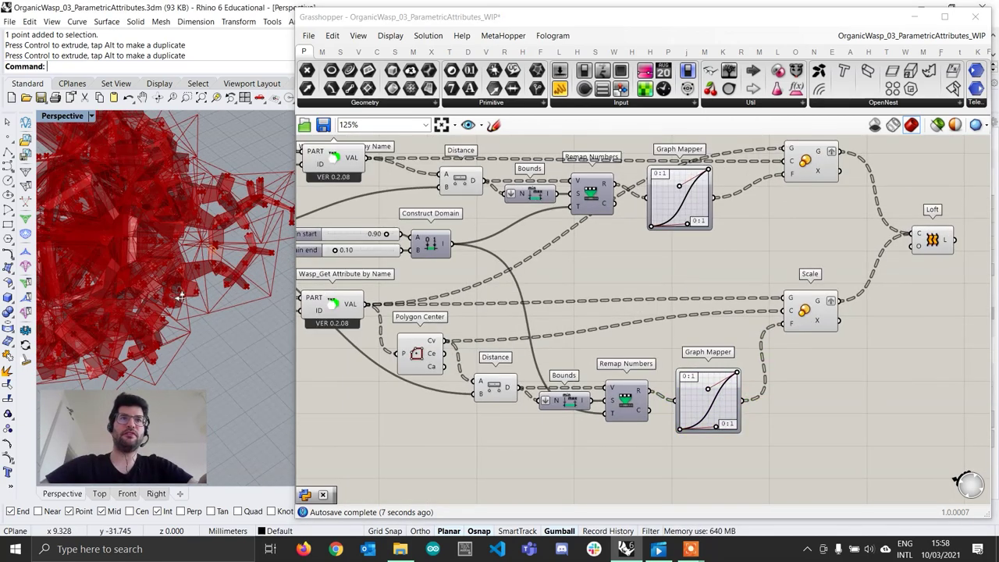
scroll(183, 289, "up", 5)
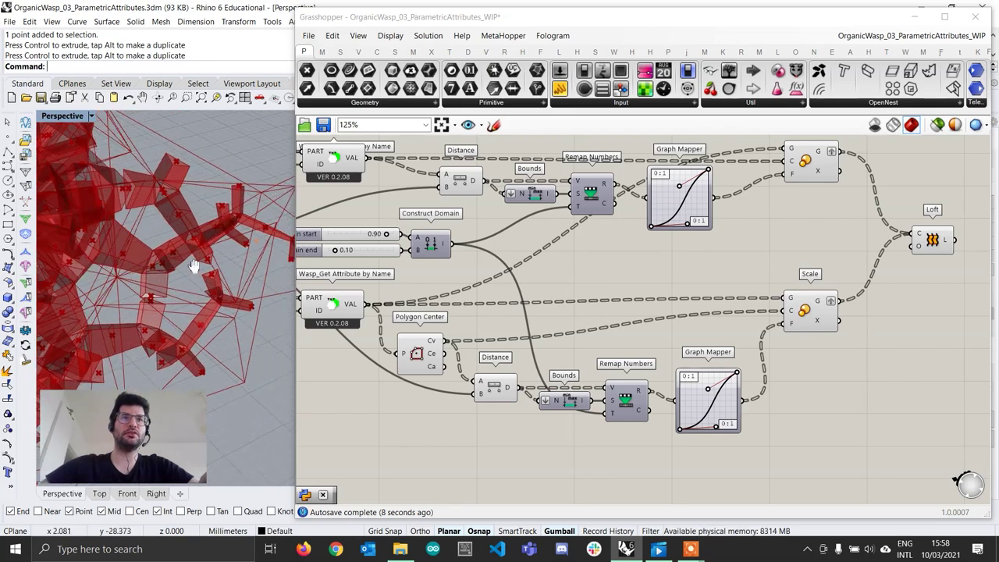
scroll(193, 265, "up", 6)
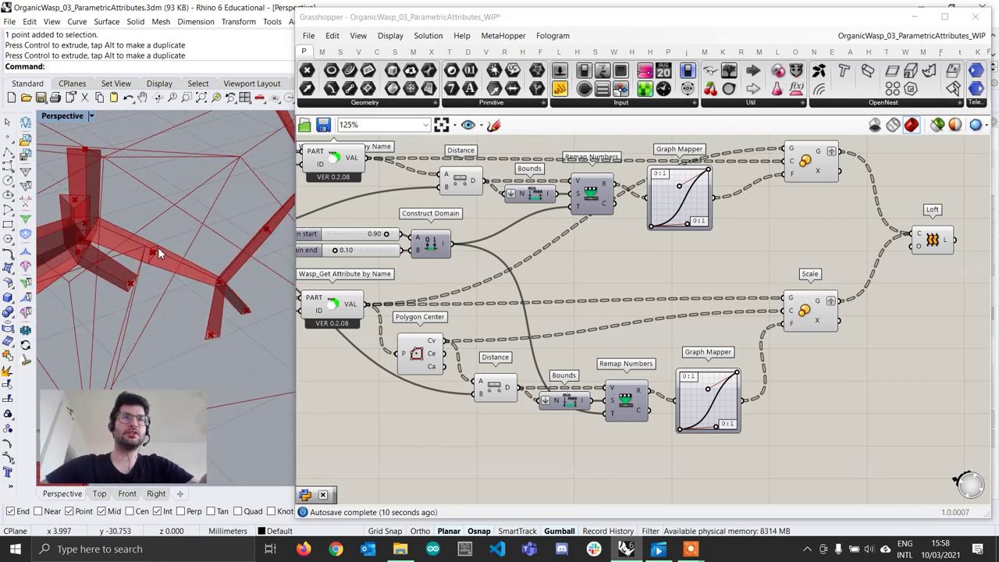
scroll(158, 247, "down", 2)
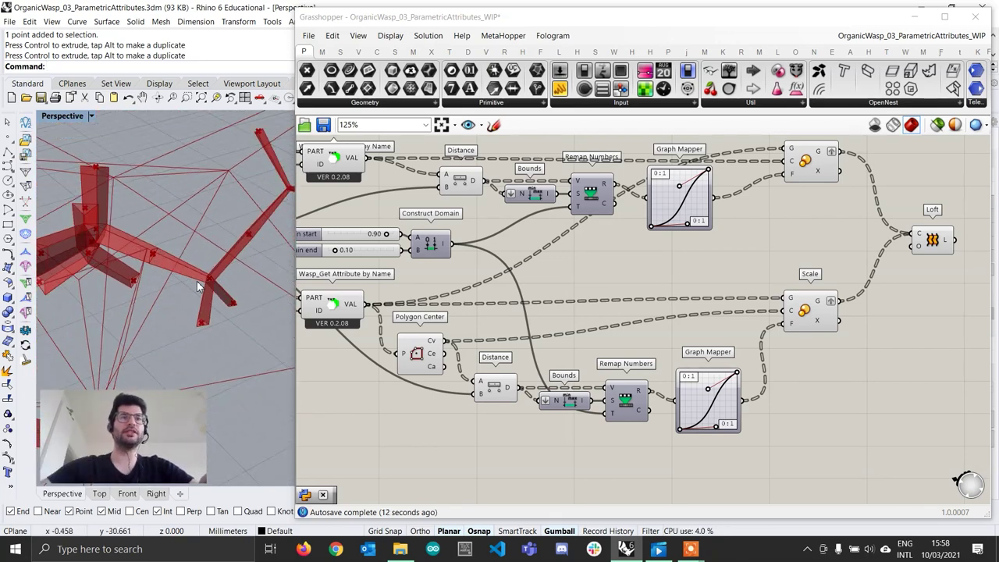
Examine the scaled lofted branches from several angles in the Perspective viewport and review the distance-based scaling network
right_click_drag(197, 280, 207, 178)
right_click_drag(197, 230, 165, 274)
scroll(200, 194, "down", 8)
scroll(187, 256, "up", 3)
scroll(187, 252, "up", 2)
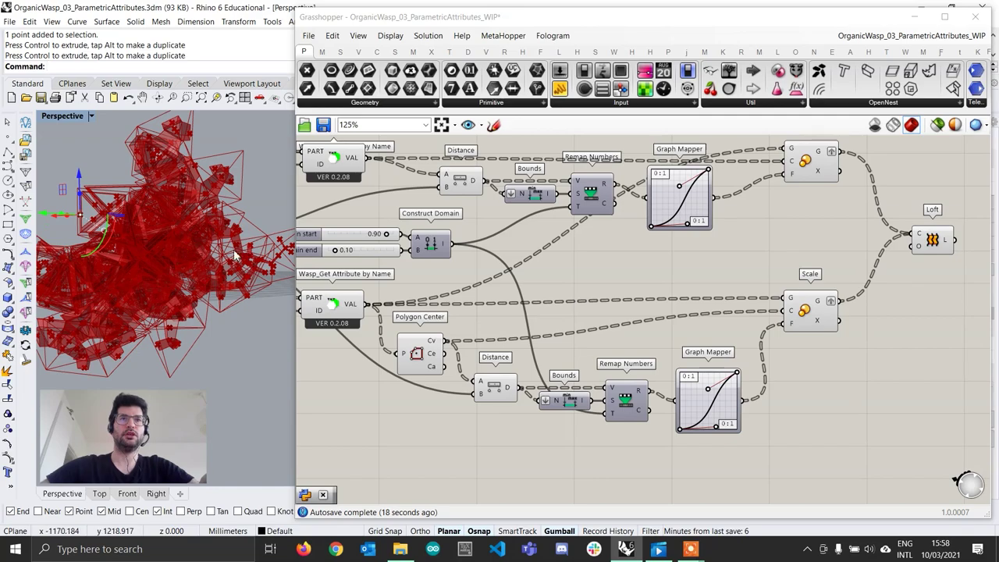
right_click_drag(188, 238, 147, 290)
scroll(148, 257, "up", 5)
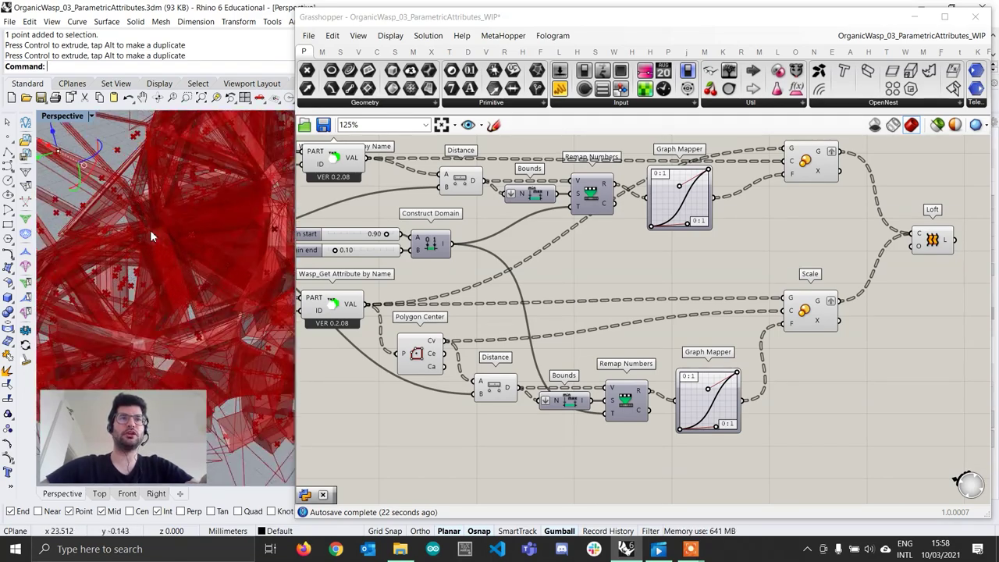
right_click_drag(395, 280, 580, 289)
scroll(518, 257, "up", 2)
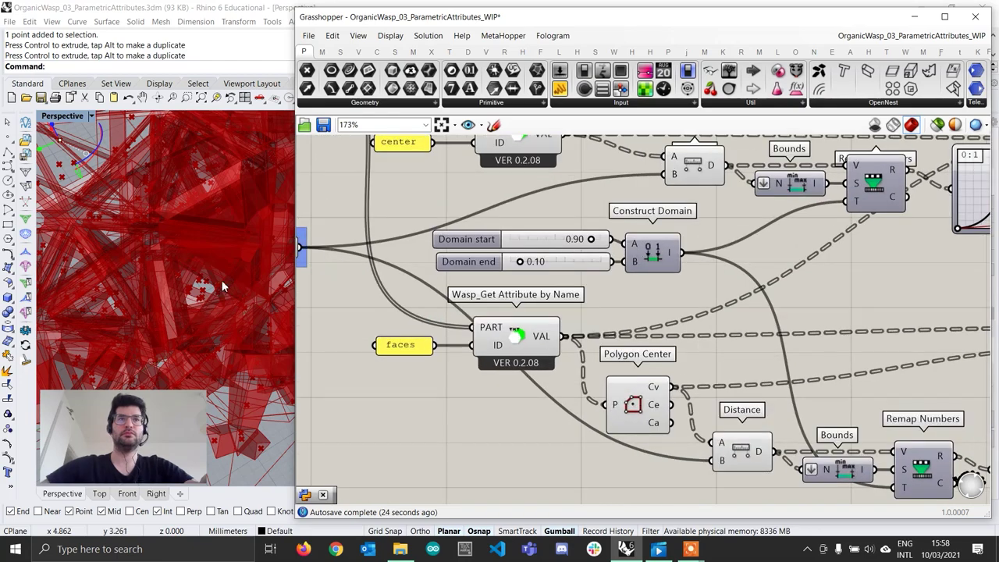
scroll(223, 286, "down", 5)
scroll(195, 265, "up", 3)
scroll(622, 341, "down", 3)
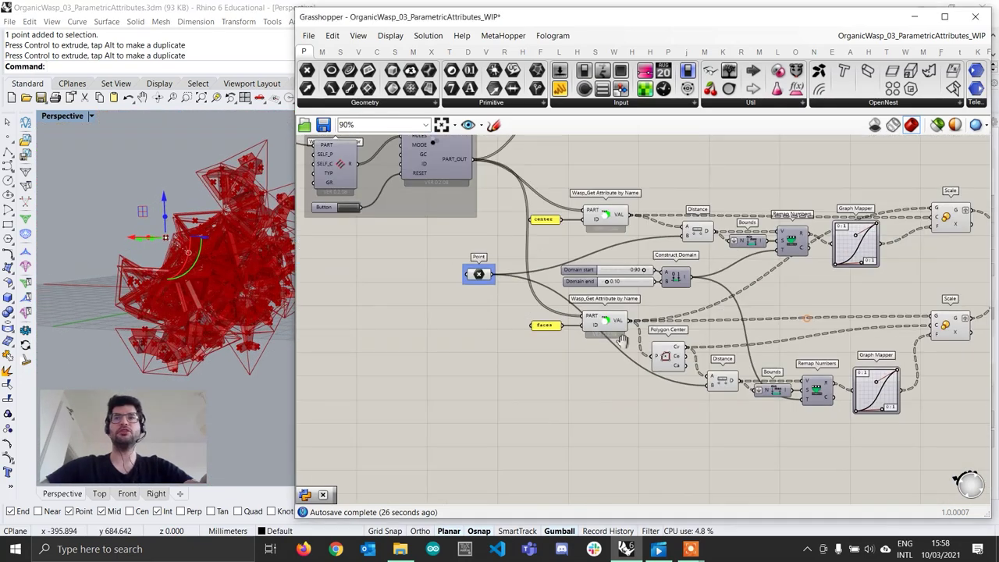
right_click_drag(622, 341, 436, 364)
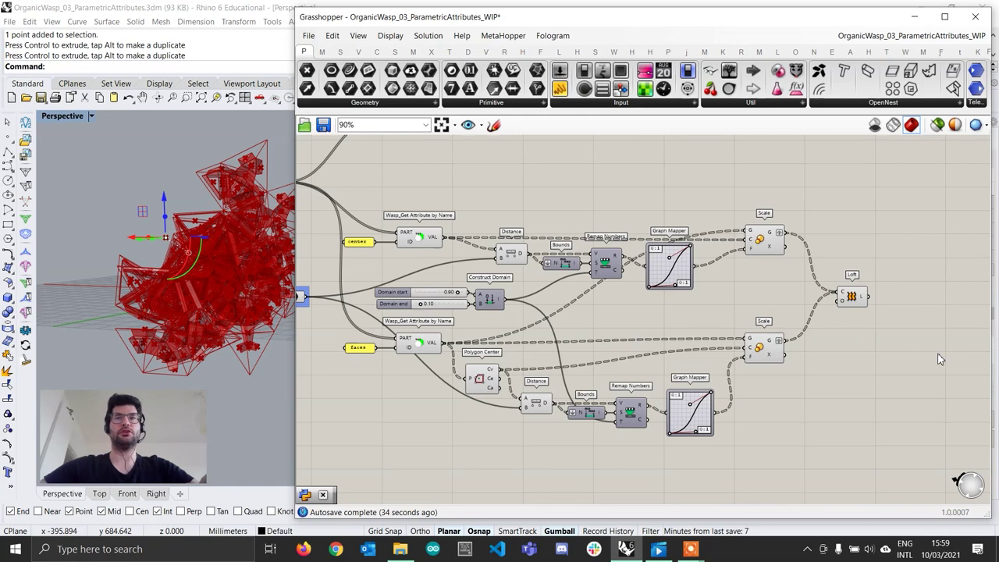
Flatten the L output of the Loft component
right_click_drag(937, 358, 768, 364)
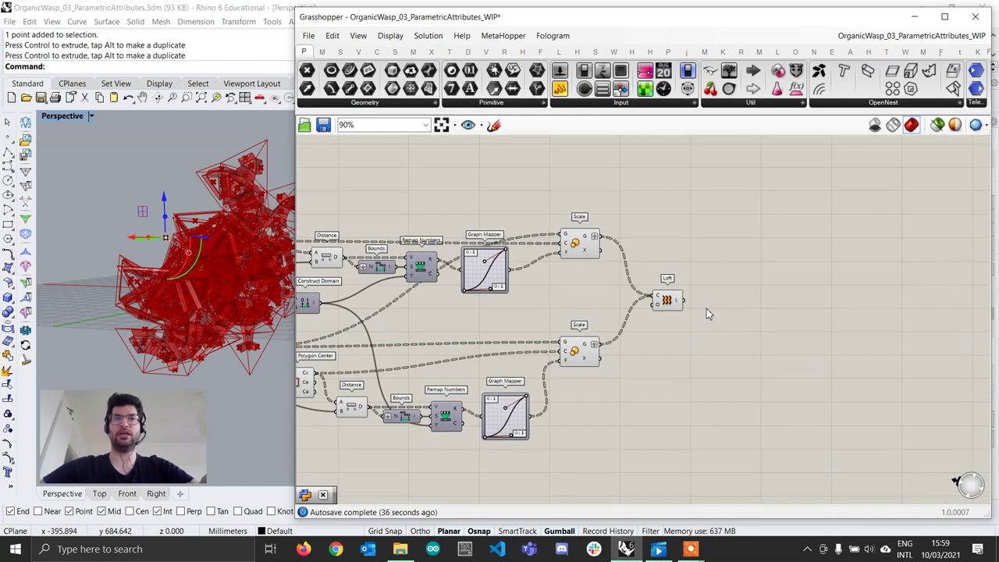
right_click_drag(673, 306, 606, 296)
scroll(606, 289, "up", 3)
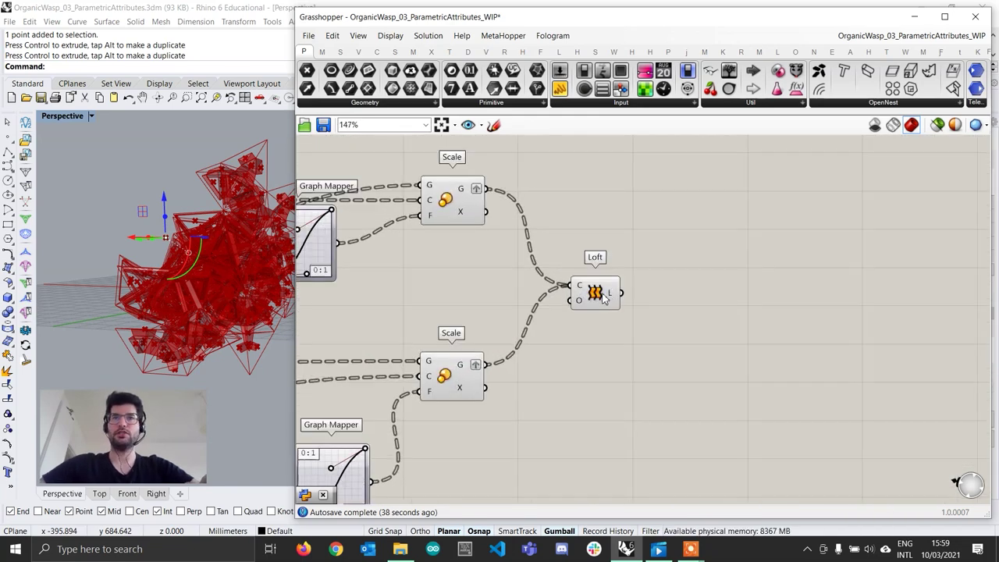
left_click(606, 289)
left_click(684, 325)
left_click(605, 298)
scroll(525, 303, "up", 3)
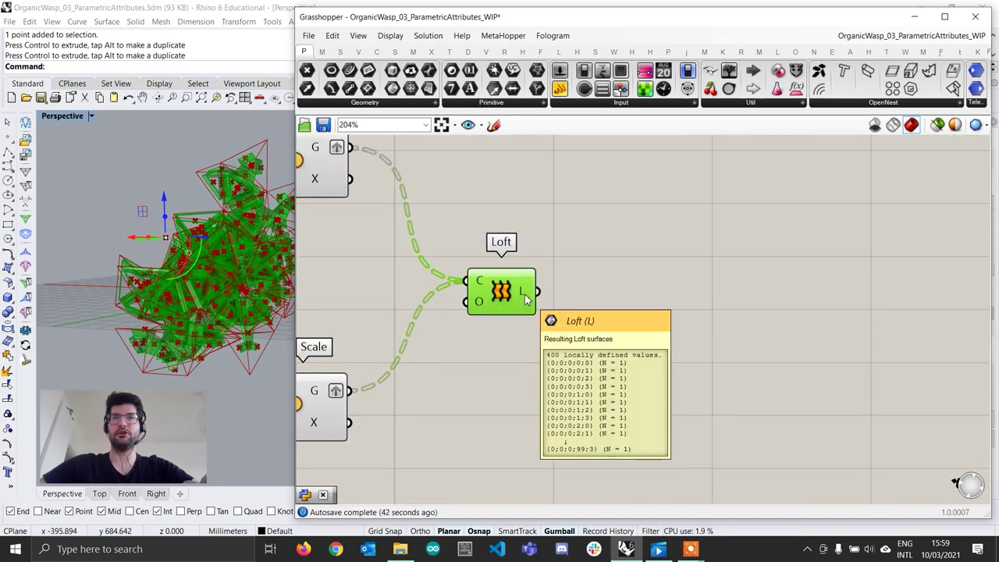
right_click(525, 300)
left_click(557, 344)
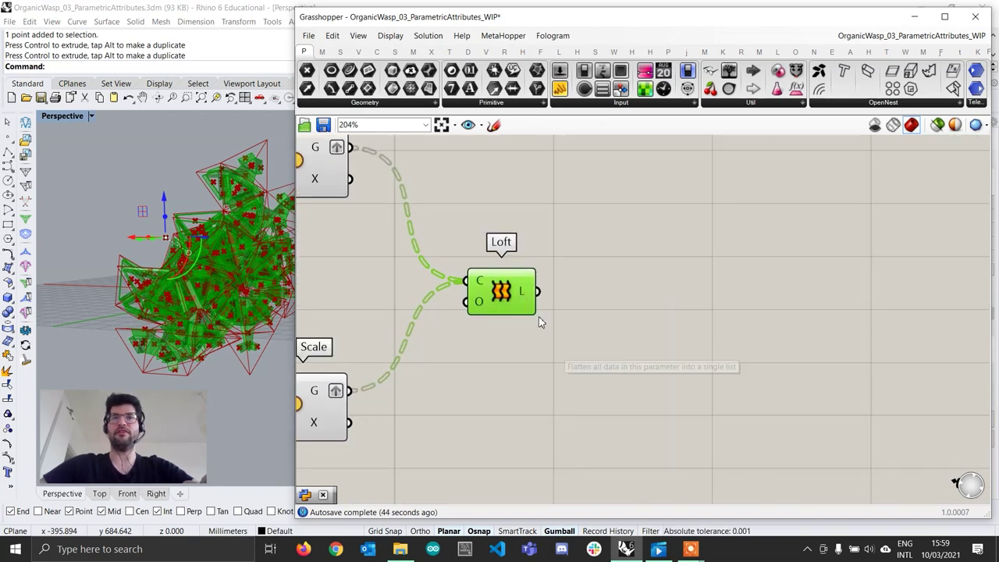
mouse_move(529, 296)
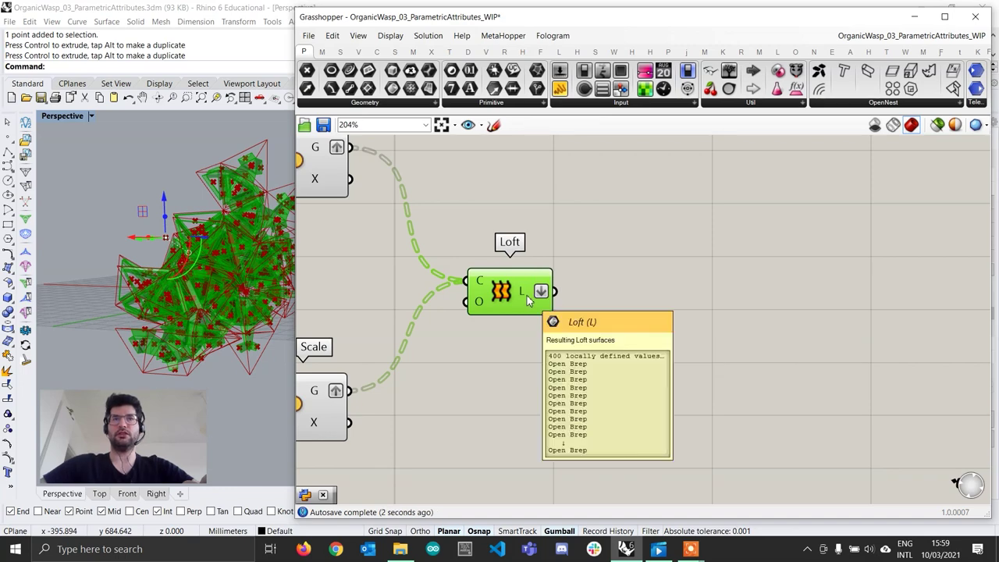
right_click_drag(528, 300, 452, 291)
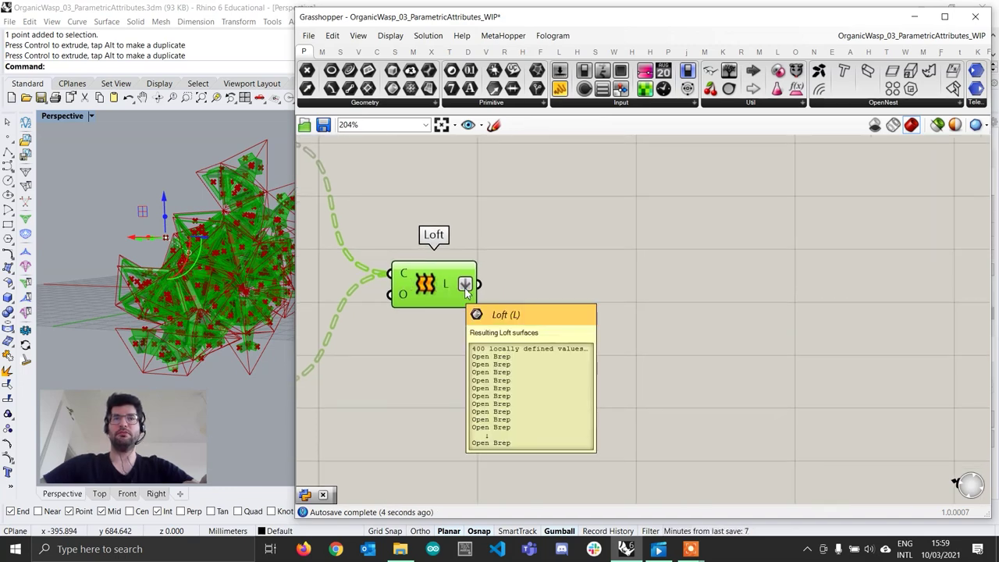
Add a Brep Join component after Loft and feed it with Loft's flattened L output
left_click(580, 299)
double_click(580, 299)
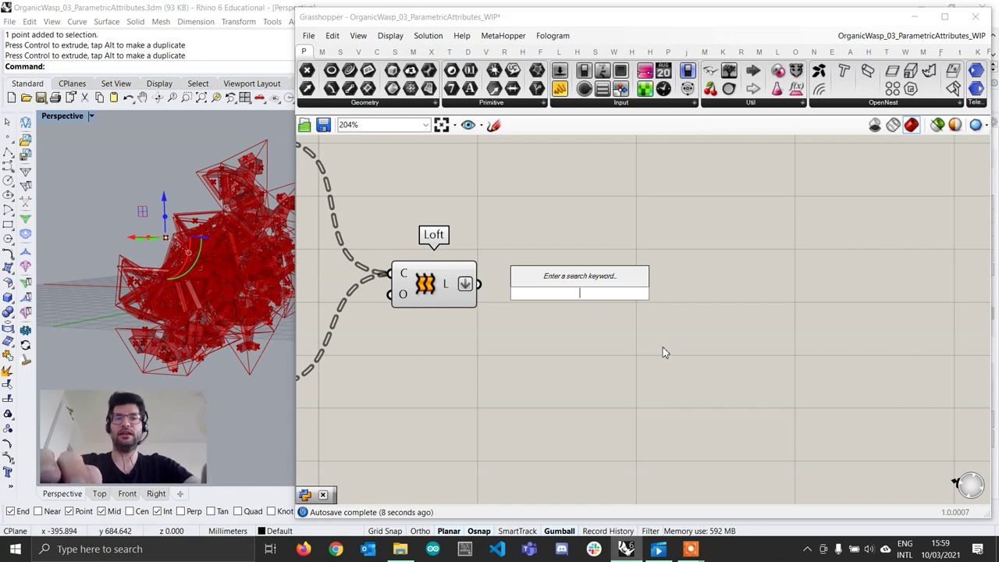
type("brep join")
key("Return")
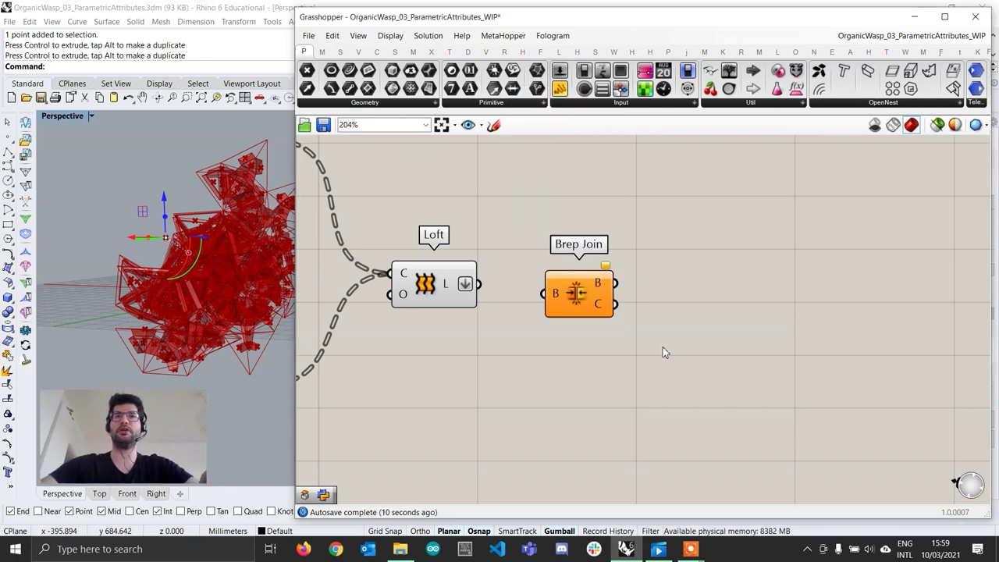
left_click_drag(479, 284, 568, 290)
Turn off the preview of all components upstream of Brep Join, from the stochastic aggregation through Loft
scroll(568, 289, "down", 5)
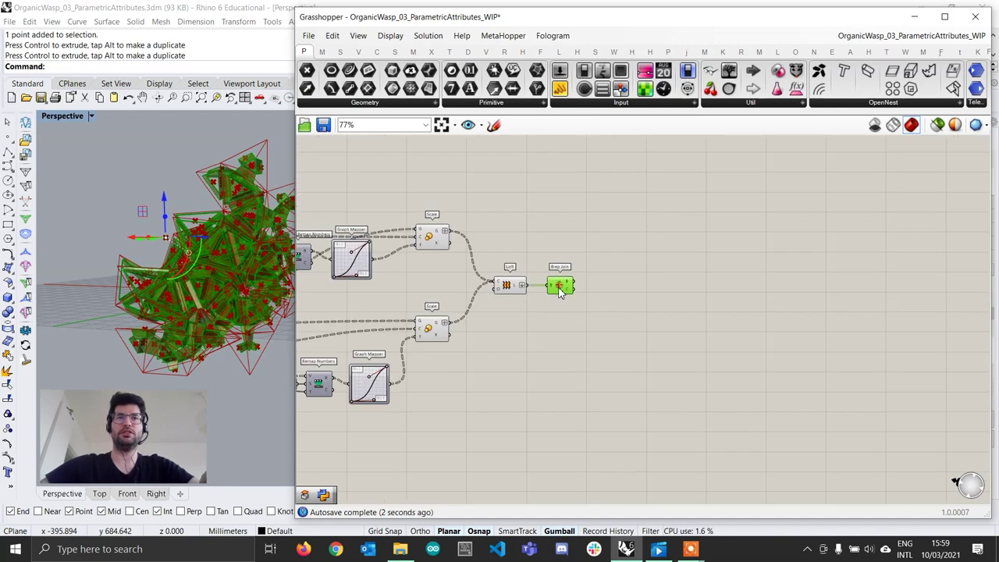
scroll(568, 288, "up", 2)
scroll(570, 290, "down", 2)
scroll(570, 290, "up", 2)
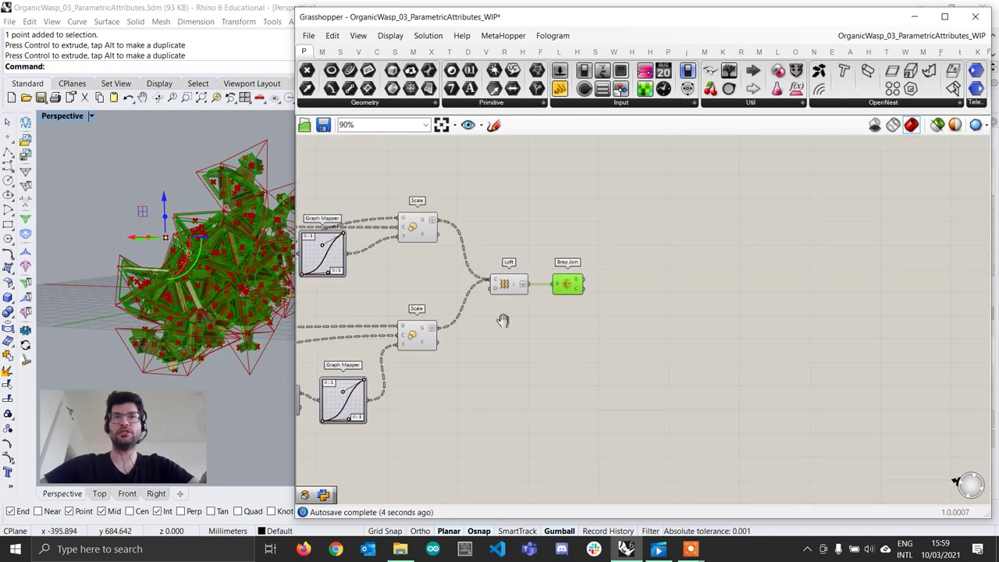
right_click_drag(504, 321, 627, 315)
scroll(627, 316, "down", 5)
left_click(625, 399)
left_click_drag(633, 391, 394, 214)
right_click(431, 208)
left_click(458, 230)
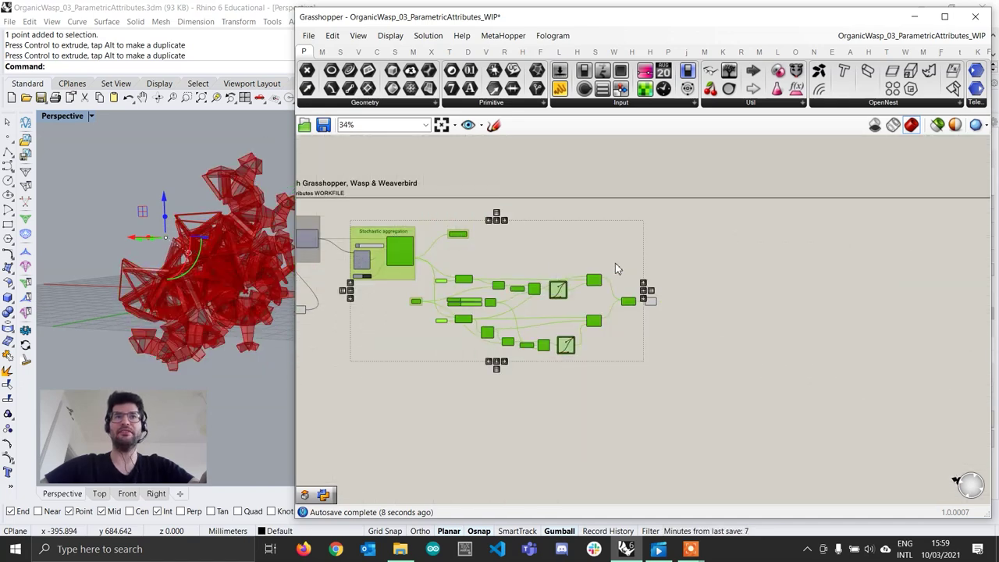
left_click(616, 269)
Examine the joined branches in the Perspective viewport and check the data in Brep Join's B output
scroll(248, 260, "up", 5)
right_click_drag(247, 260, 202, 287)
scroll(201, 287, "down", 4)
scroll(699, 314, "up", 3)
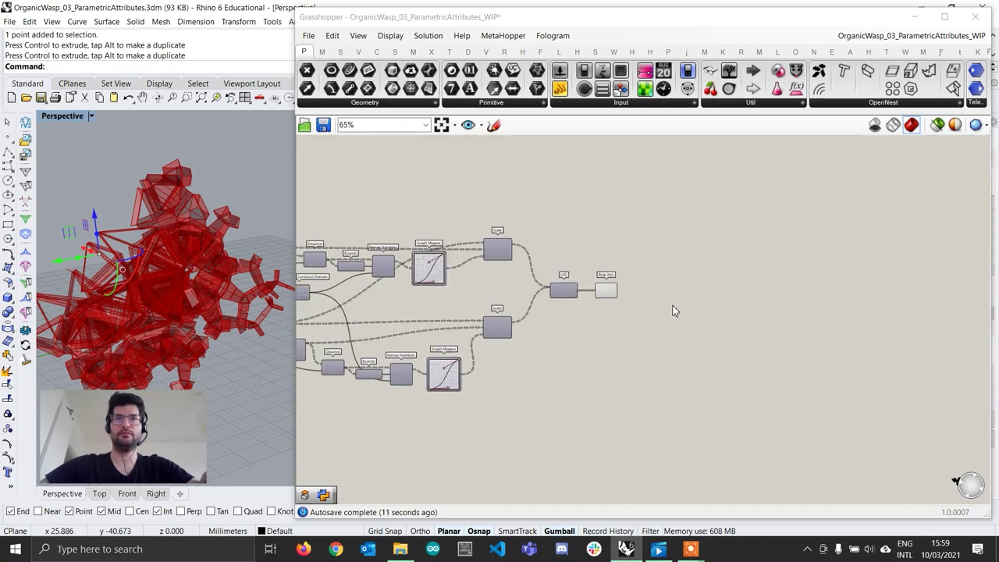
scroll(586, 323, "up", 5)
left_click(472, 297)
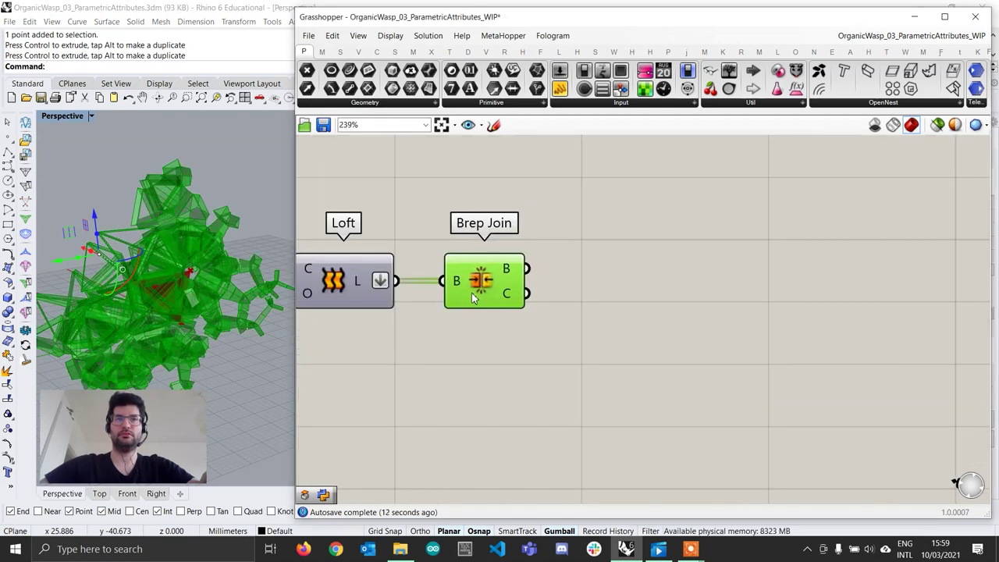
left_click(541, 314)
right_click_drag(206, 269, 198, 301)
mouse_move(519, 279)
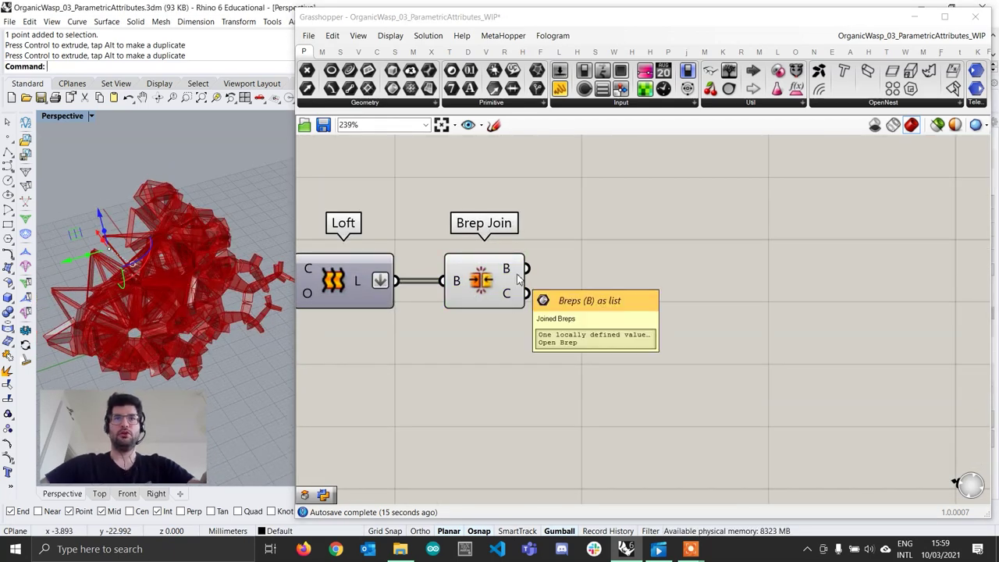
Add a Cap Holes component fed by Brep Join's B output and line it up beside that component
double_click(595, 292)
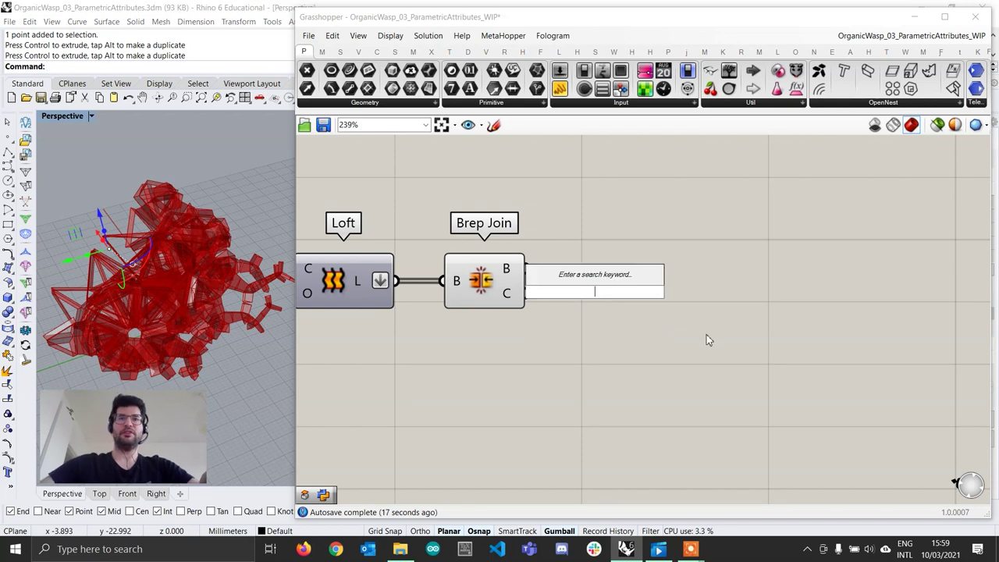
type("cap")
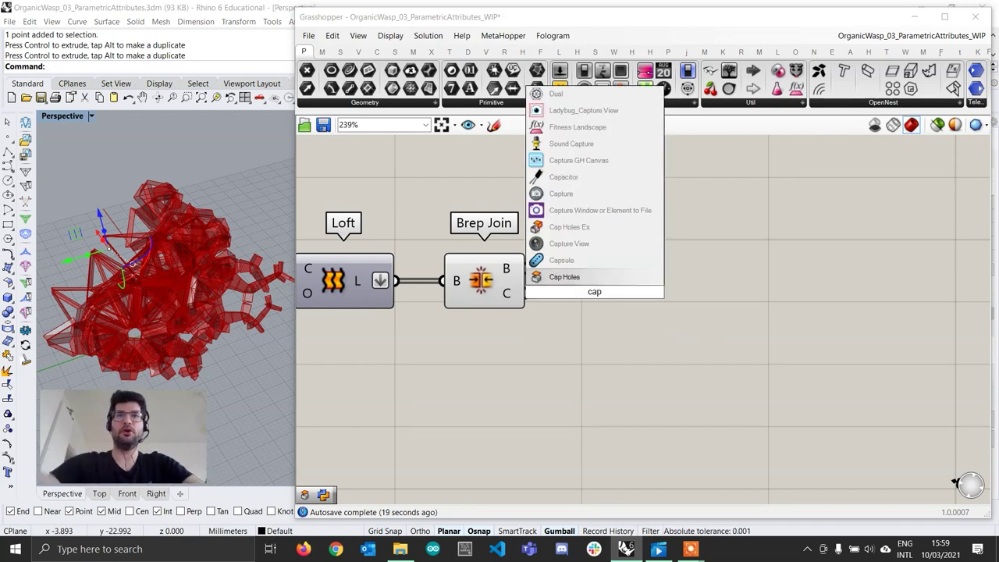
key("Return")
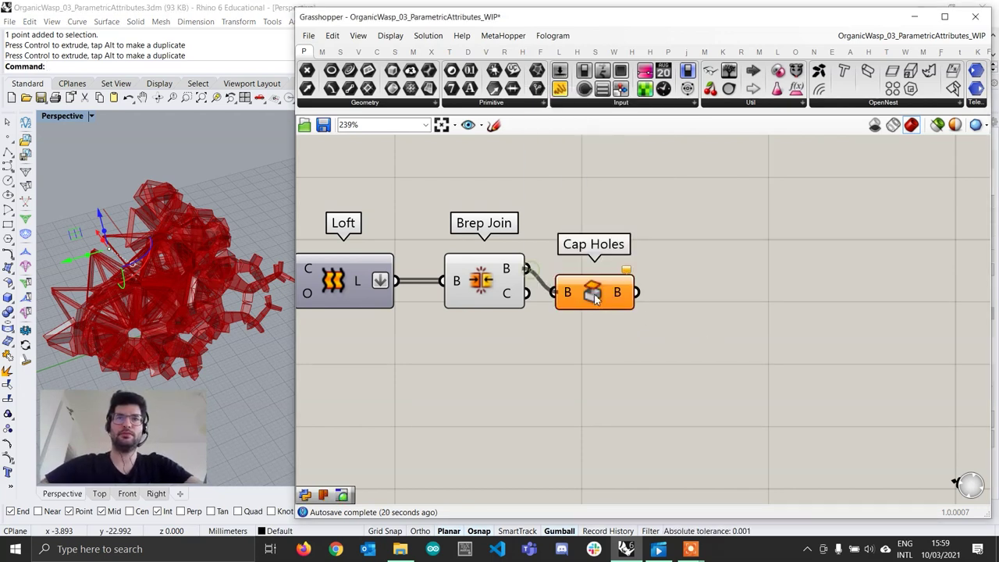
left_click_drag(591, 296, 607, 284)
scroll(251, 303, "up", 3)
mouse_move(215, 285)
right_mouse_down()
mouse_move(155, 238)
mouse_move(170, 293)
mouse_move(205, 224)
mouse_move(211, 266)
right_mouse_up()
scroll(155, 238, "up", 5)
scroll(173, 210, "down", 5)
scroll(184, 269, "down", 2)
scroll(209, 249, "down", 2)
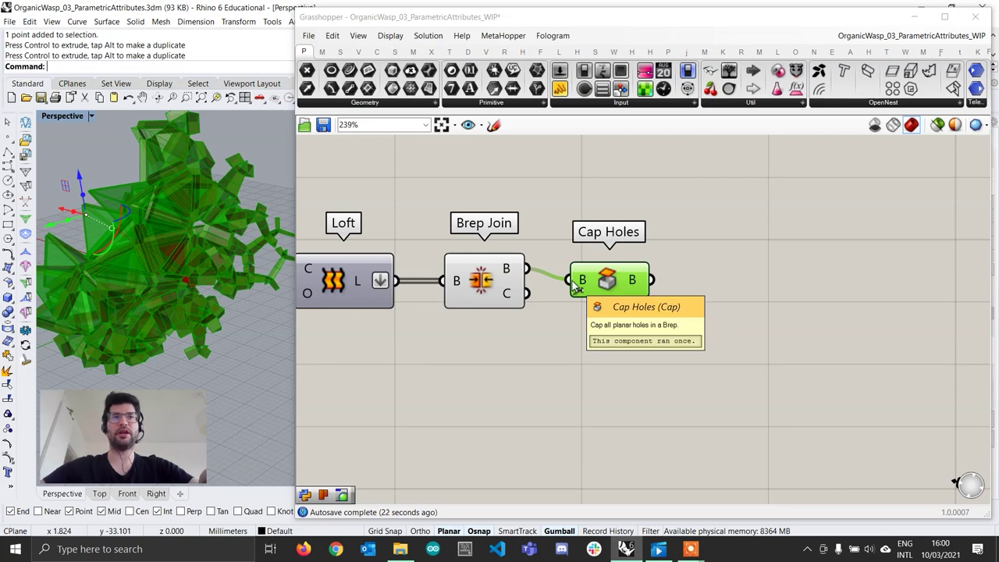
right_click_drag(745, 354, 624, 344)
scroll(559, 281, "up", 2)
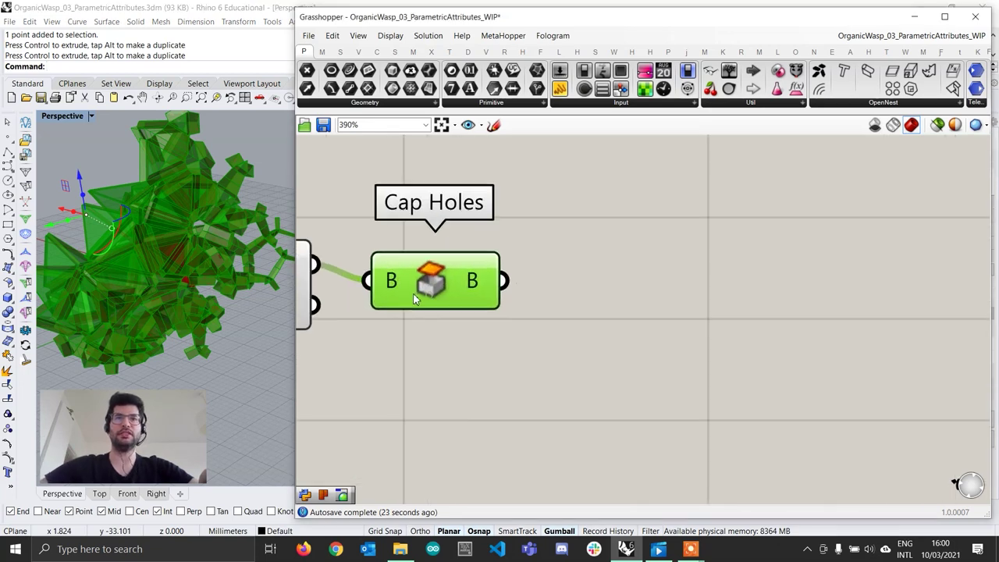
left_click(603, 299)
double_click(603, 298)
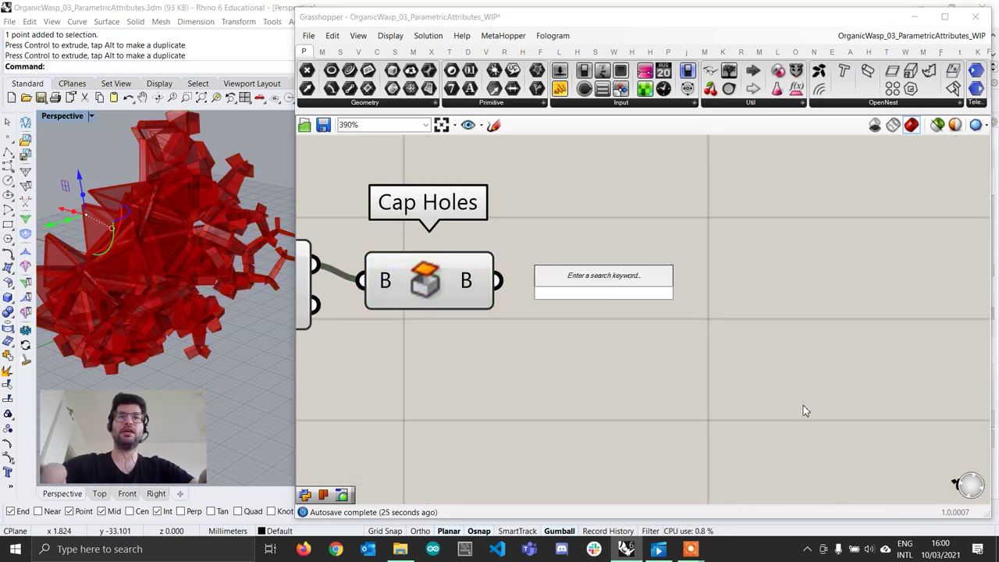
type("simp")
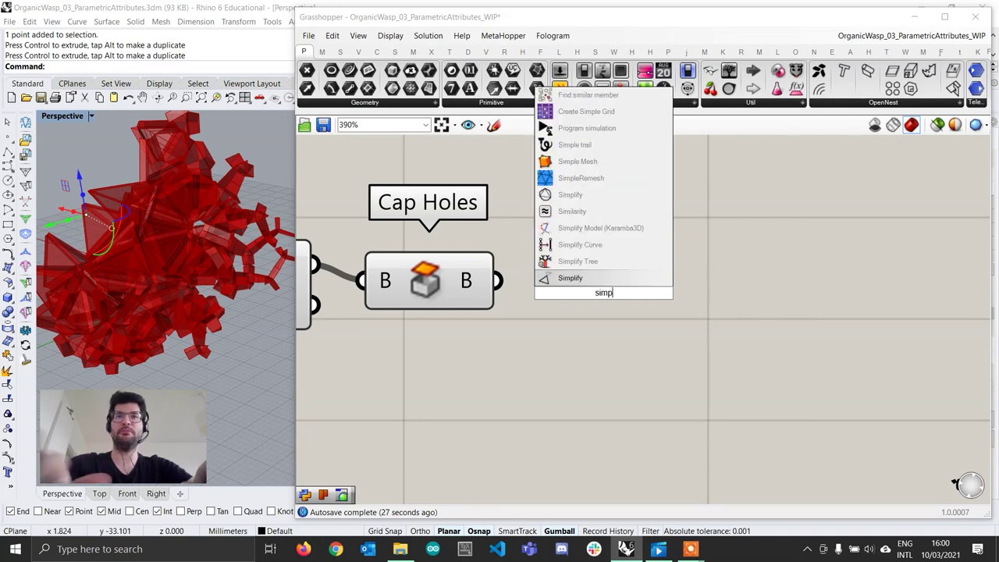
type("le mesh")
key("Return")
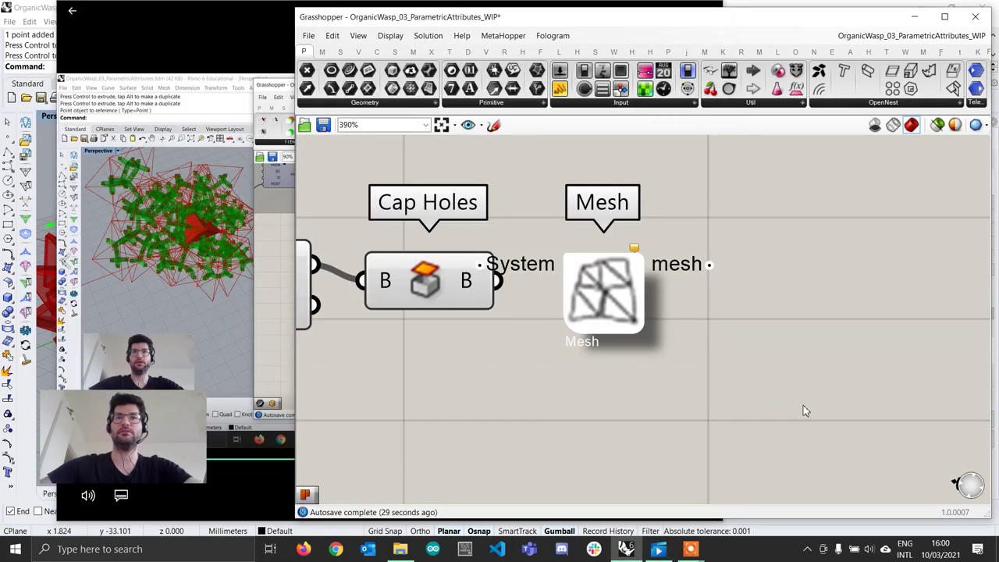
key("Delete")
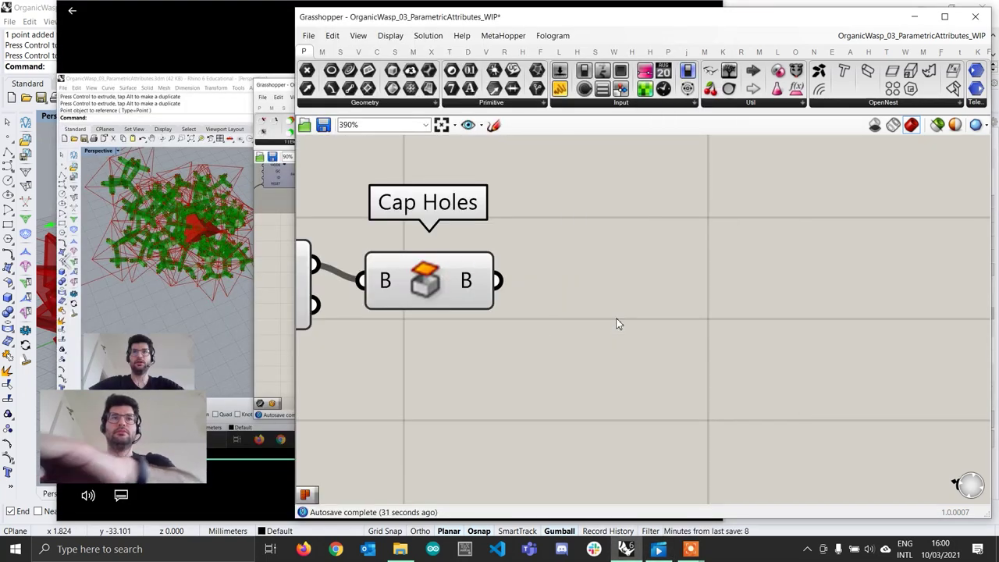
left_click(149, 298)
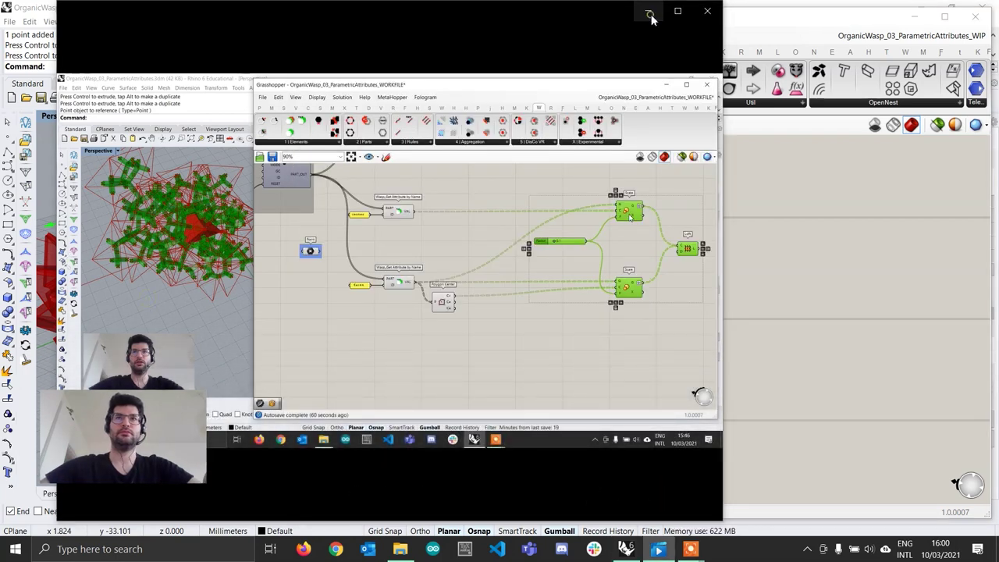
left_click(649, 15)
Add a Simple Mesh component beside Cap Holes
scroll(682, 265, "down", 1)
double_click(659, 290)
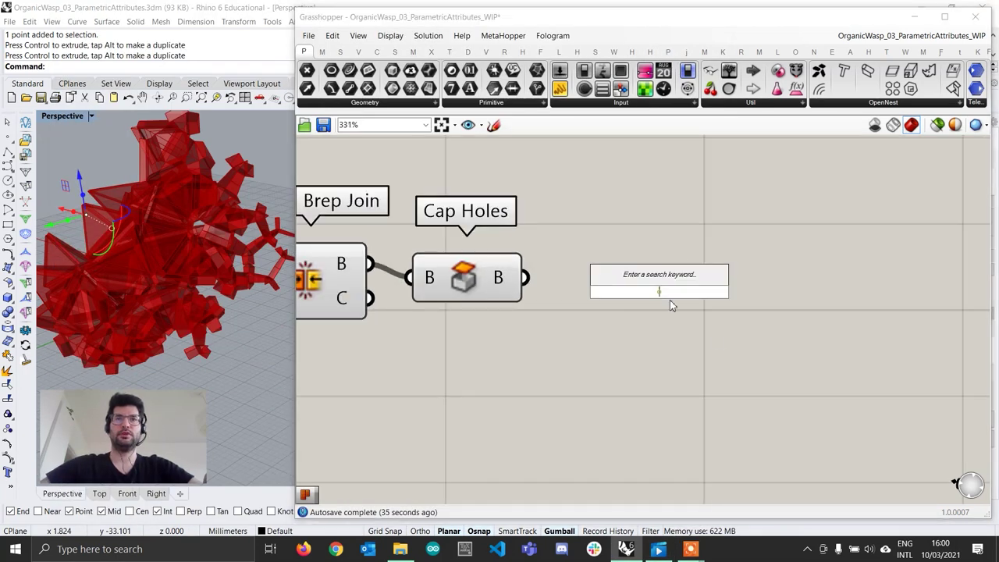
type("simple mesh")
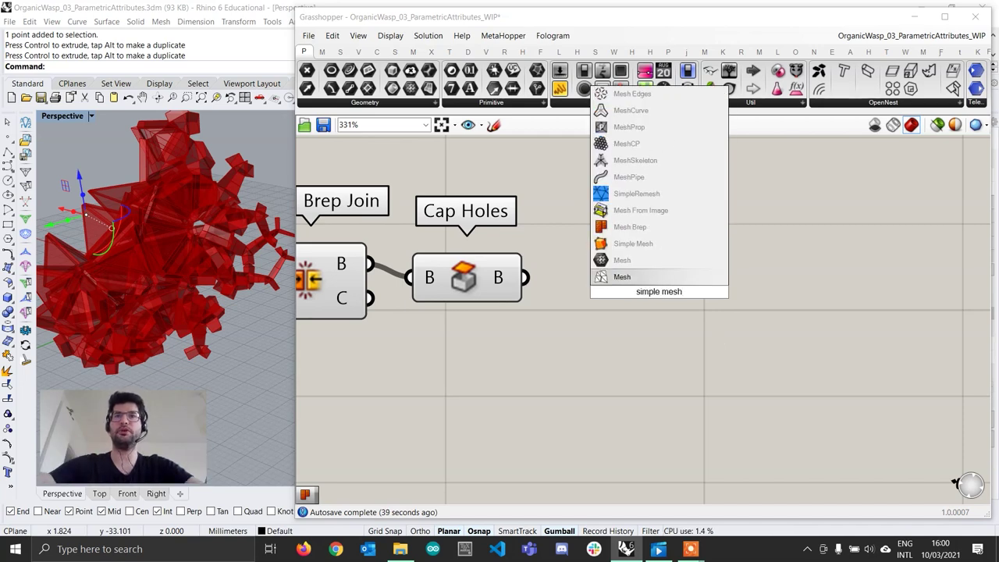
key("Up")
key("Up")
key("Return")
left_click_drag(676, 308, 646, 279)
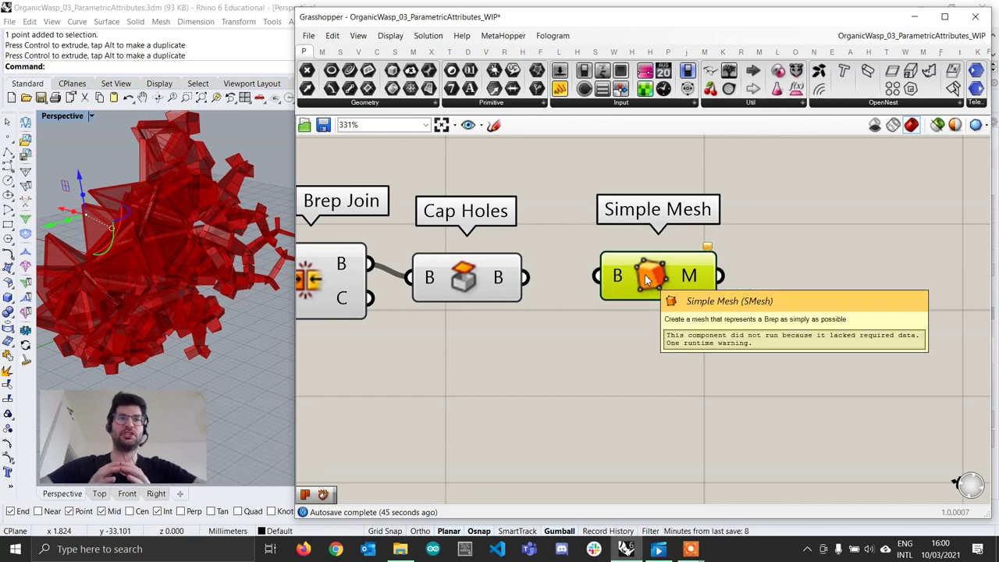
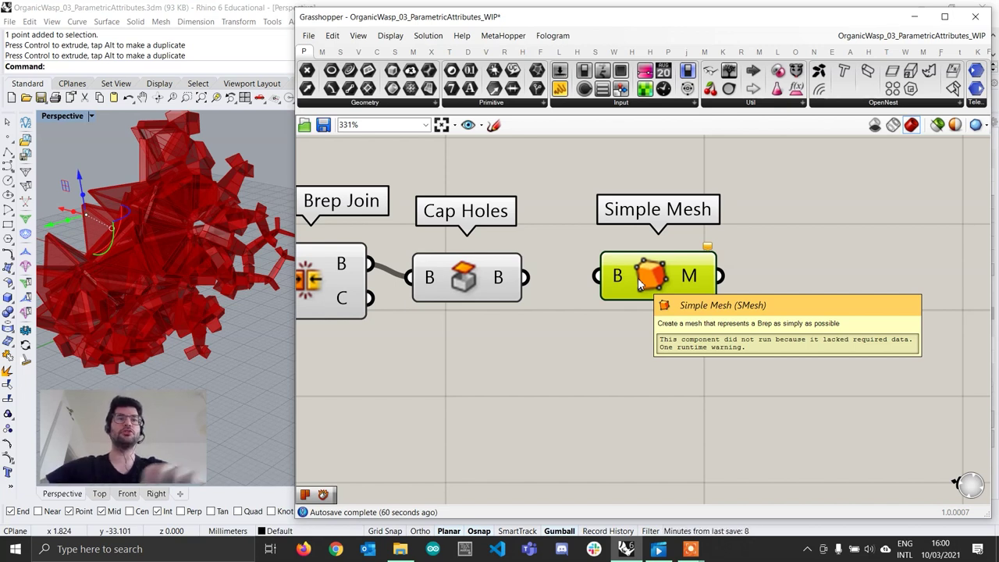
Connect Cap Holes' B output to Simple Mesh's B input and align the Simple Mesh component with Cap Holes
left_click_drag(526, 278, 597, 276)
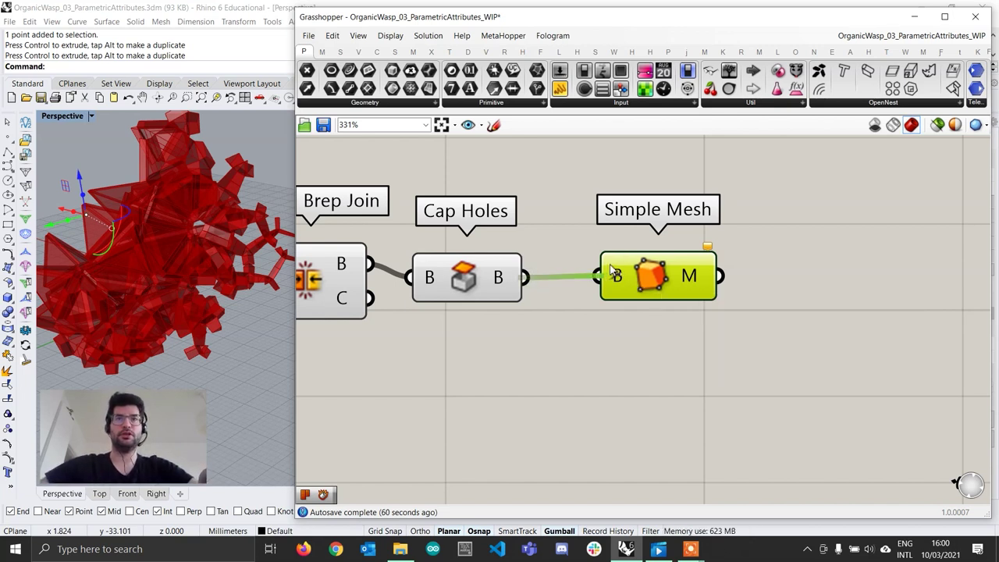
left_click_drag(685, 256, 667, 284)
key("ctrl+z")
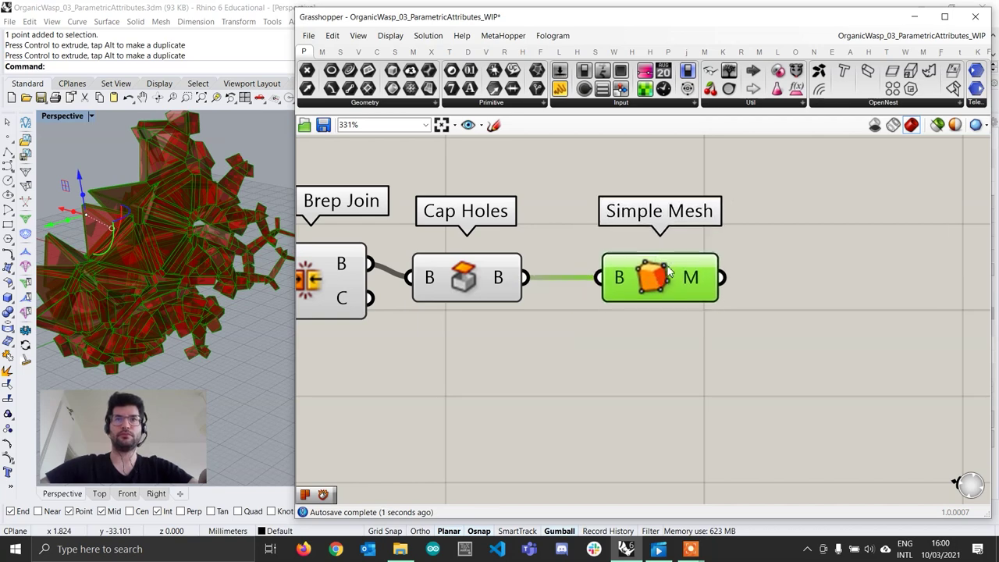
Turn off the preview of the Brep Join and Cap Holes components and move Simple Mesh slightly closer to Cap Holes
left_click(646, 343)
scroll(583, 340, "down", 4)
right_click_drag(562, 326, 628, 316)
left_click_drag(629, 338, 459, 198)
right_click(462, 197)
left_click(494, 218)
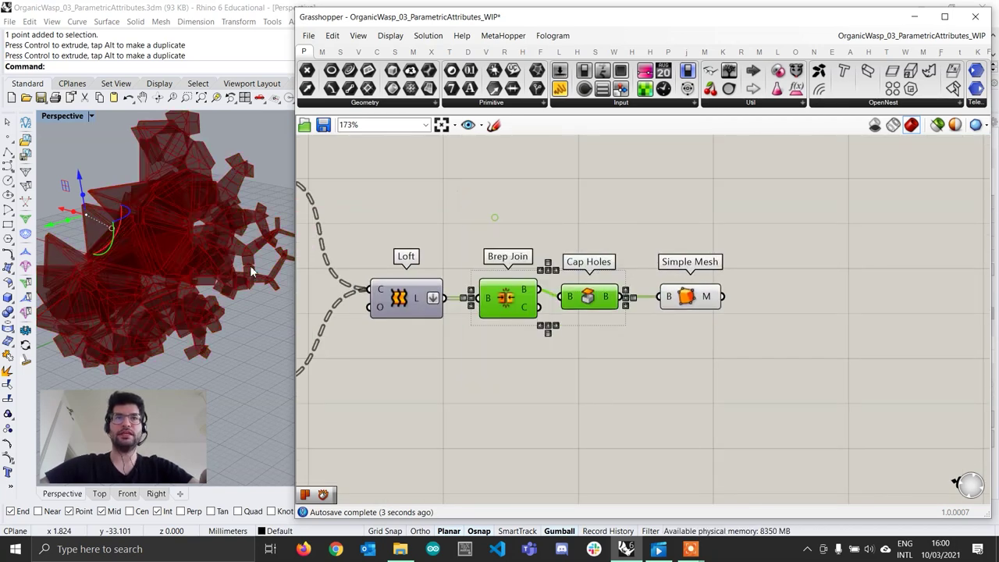
right_click_drag(251, 272, 204, 261)
scroll(234, 179, "up", 3)
scroll(182, 210, "up", 3)
right_click_drag(183, 210, 258, 184)
right_click_drag(752, 316, 564, 302)
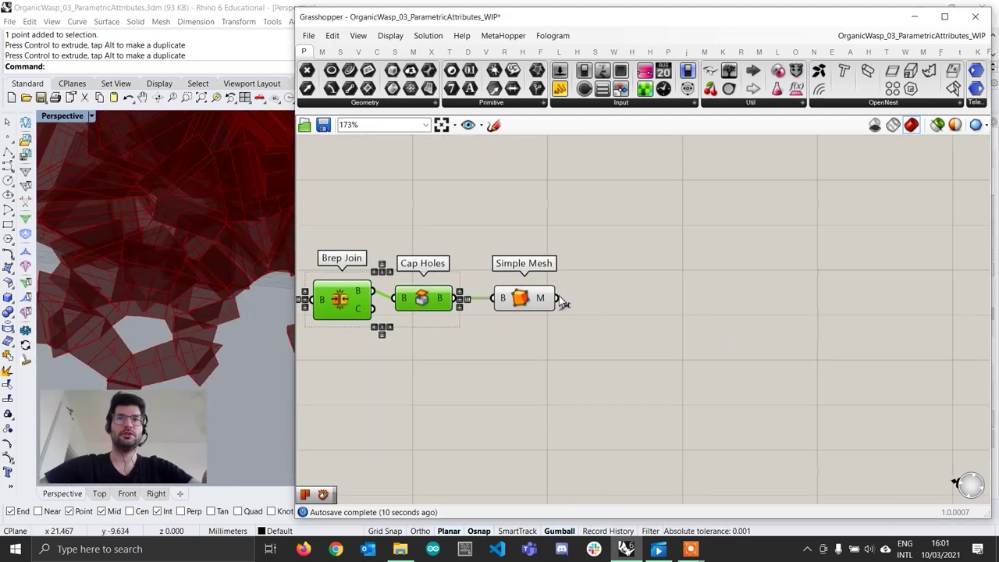
left_click_drag(536, 300, 528, 300)
double_click(636, 312)
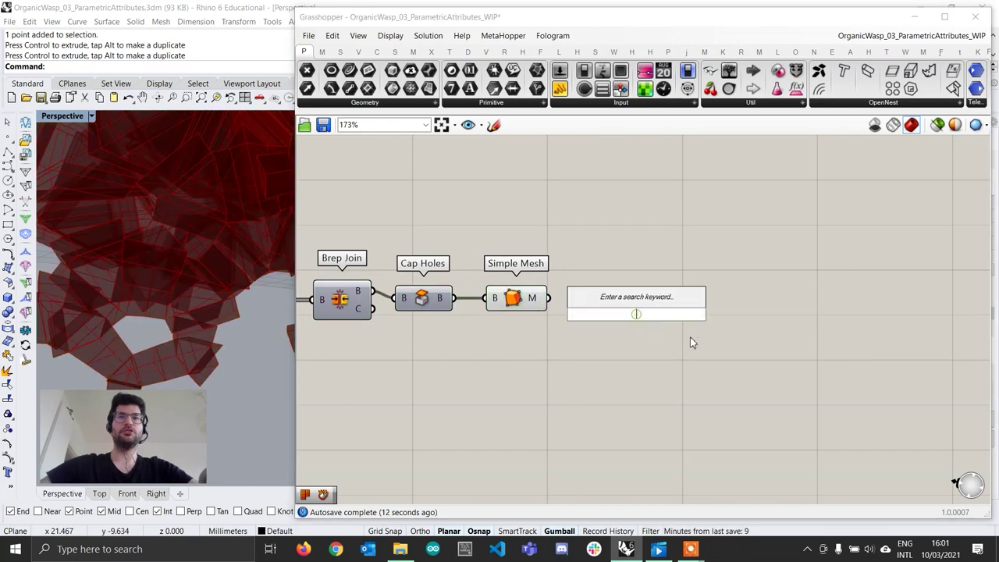
type("we")
left_click(691, 337)
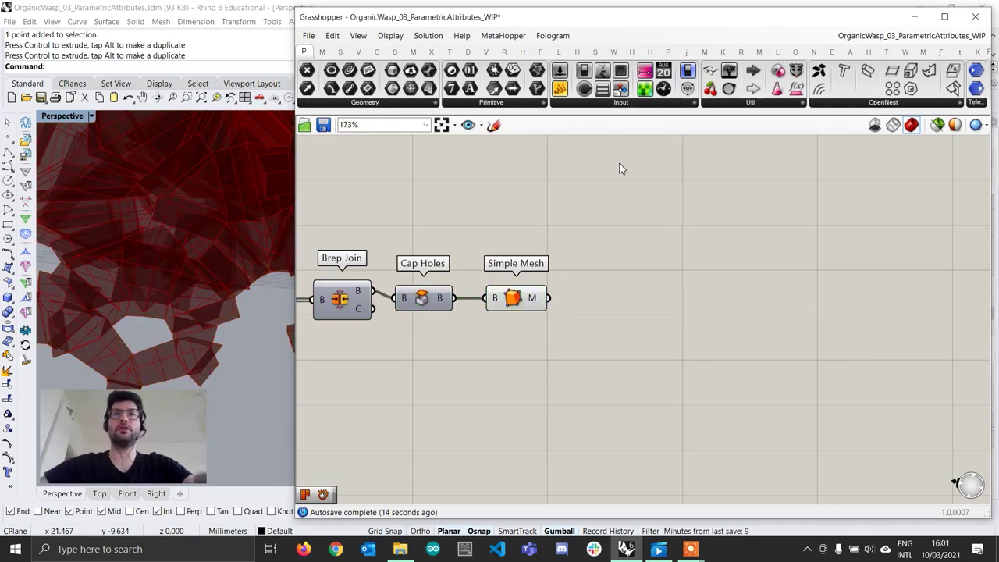
Add a Weaverbird's Join Meshes and Weld component to the canvas and position it beside Simple Mesh
left_click(614, 52)
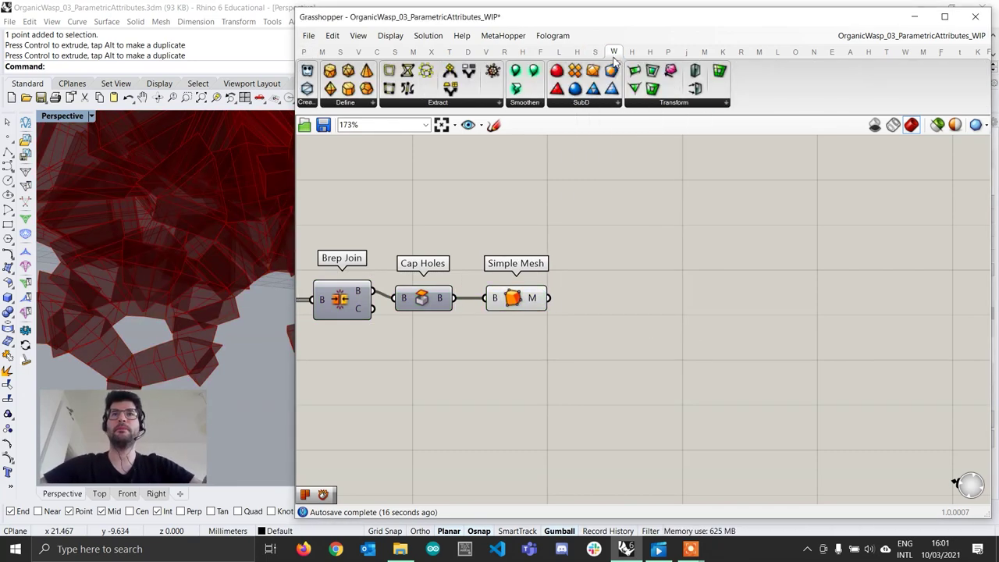
left_click(461, 102)
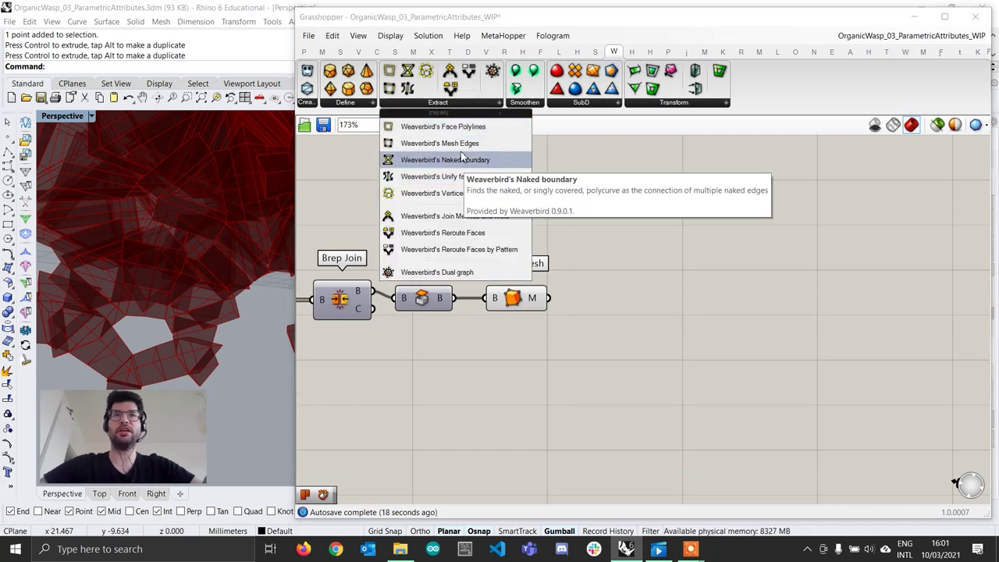
left_click(474, 216)
left_click(653, 313)
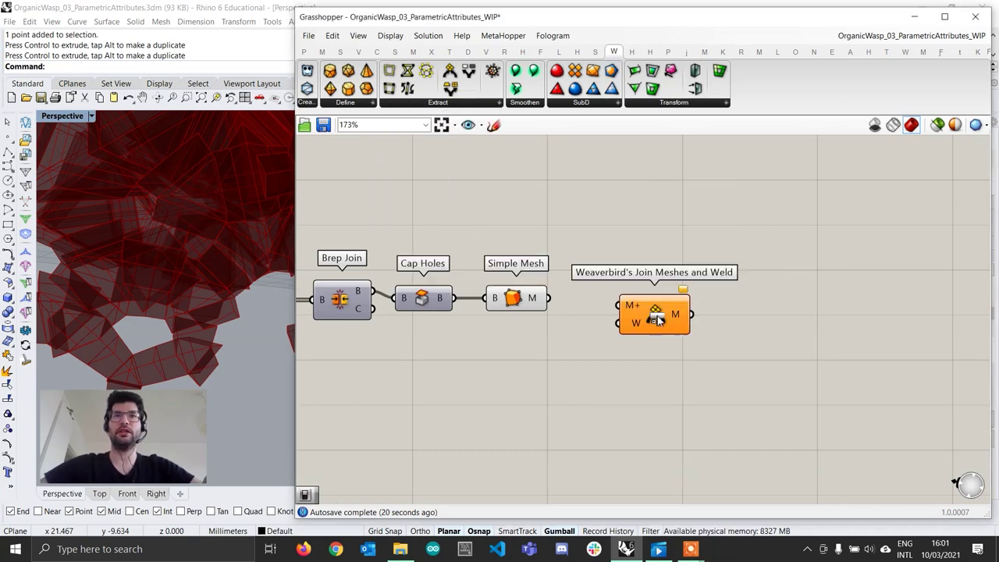
scroll(640, 316, "up", 1)
left_click_drag(640, 316, 627, 310)
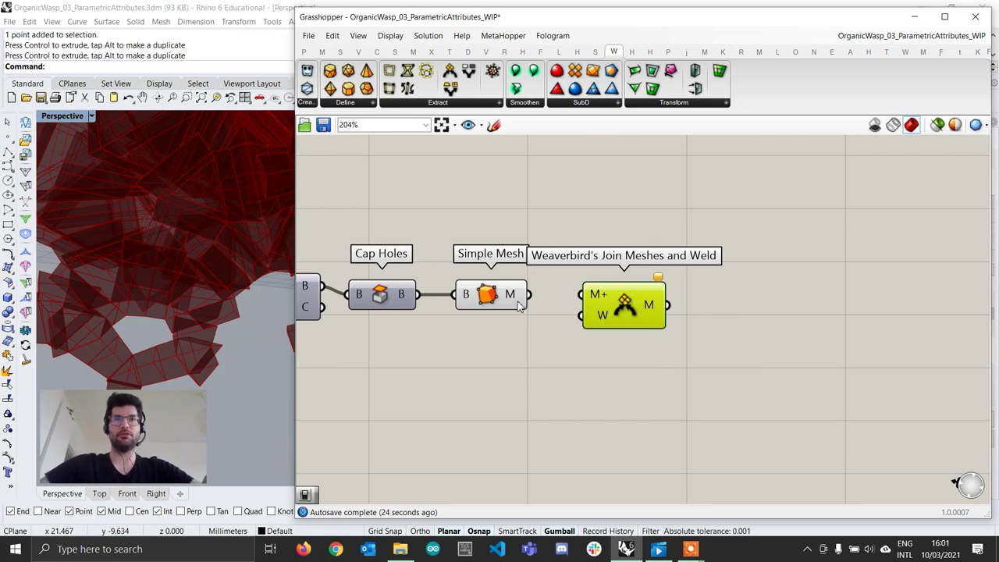
Connect Simple Mesh's M output to the M+ input of Weaverbird's Join Meshes and Weld and inspect the mesh in the Perspective viewport
left_click_drag(527, 295, 606, 318)
left_click(551, 364)
right_click_drag(168, 257, 153, 302)
scroll(168, 303, "down", 6)
scroll(185, 300, "up", 3)
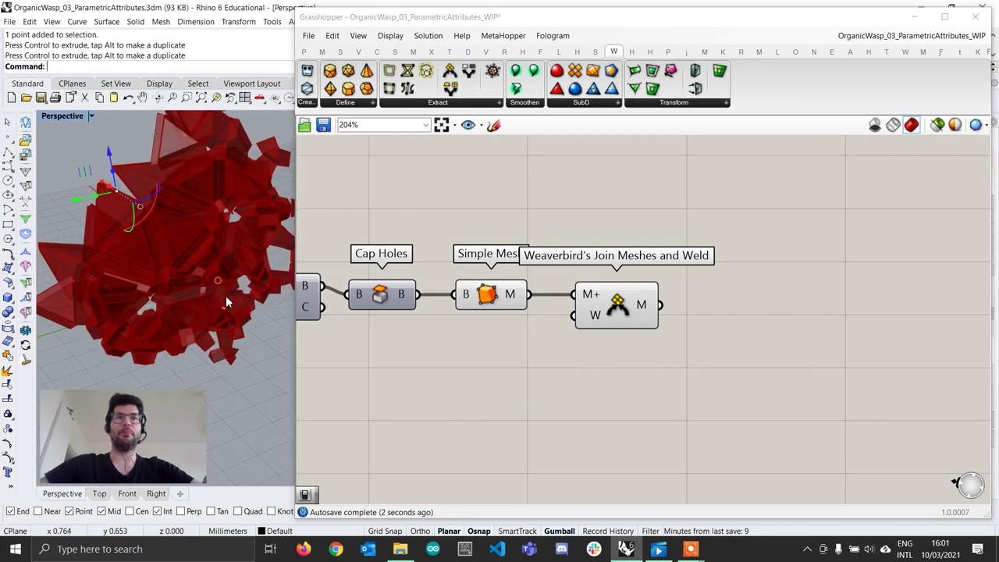
Add a Boolean Toggle set to True, connected to the W input of Weaverbird's Join Meshes and Weld, and tidy both components' positions
double_click(487, 347)
type("toggle")
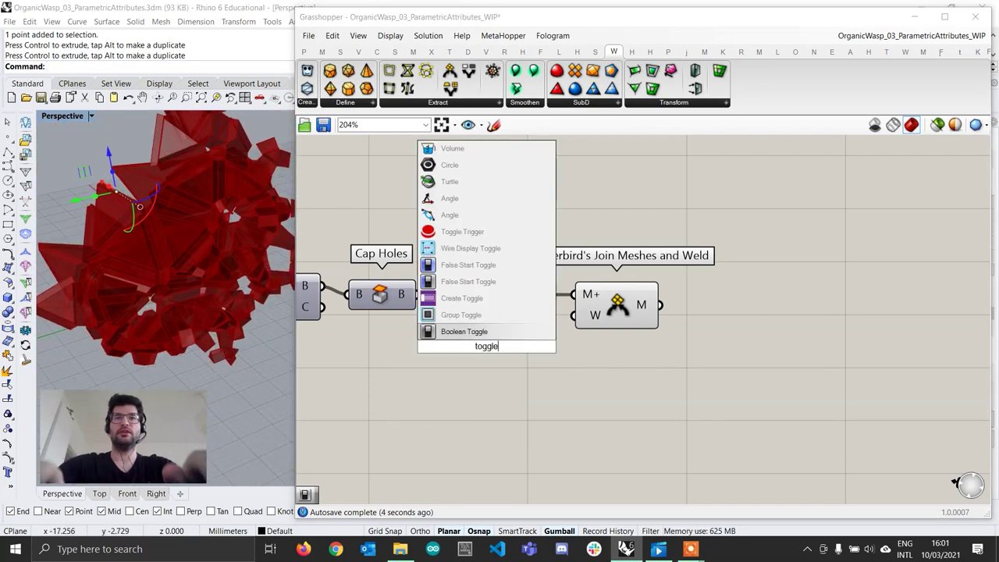
key("Return")
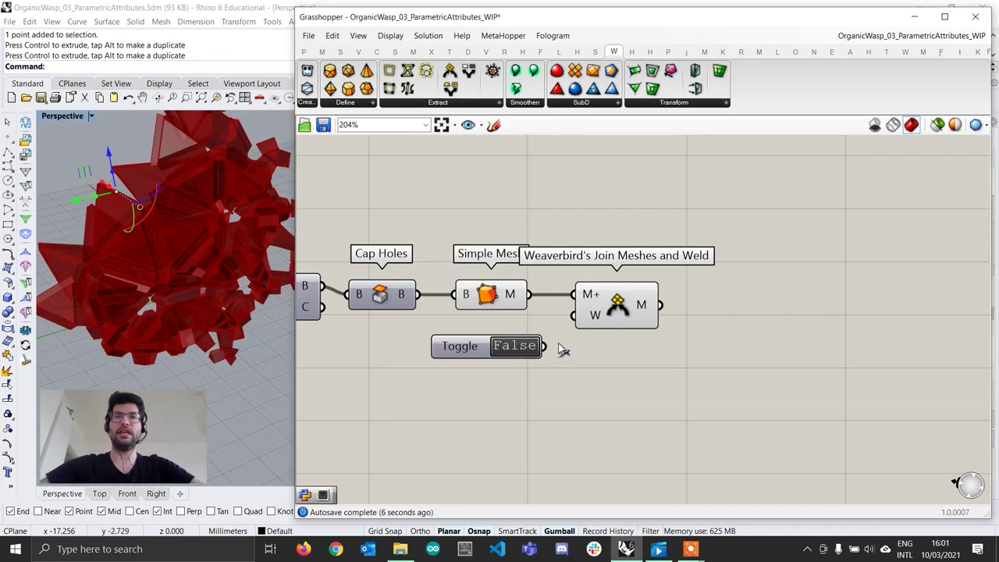
left_click_drag(546, 347, 574, 316)
double_click(528, 348)
left_click_drag(480, 346, 464, 331)
left_click_drag(625, 318, 611, 303)
Turn off the preview of the Simple Mesh component
left_click_drag(540, 389, 456, 212)
right_click(464, 203)
left_click(490, 224)
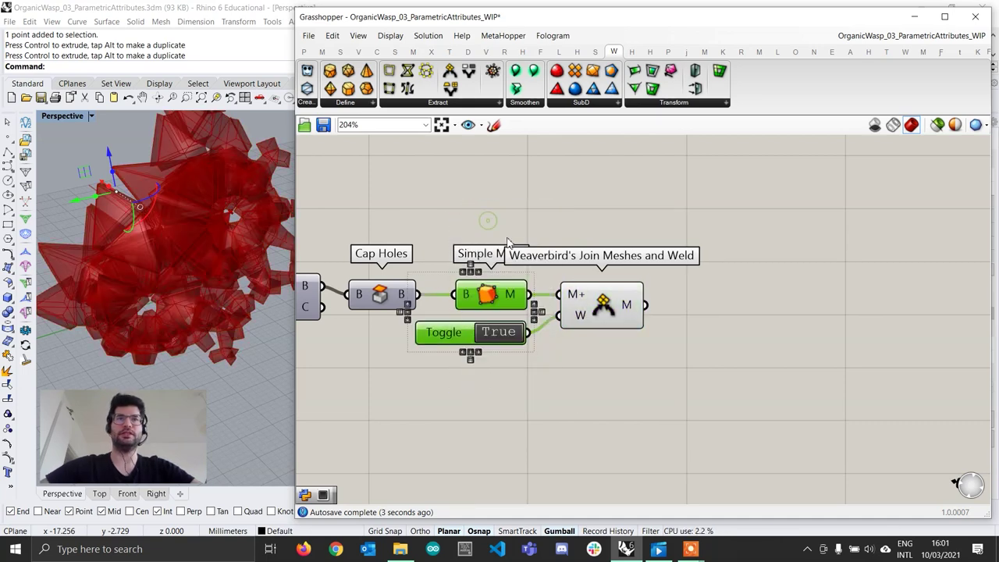
Examine the welded mesh from several angles in the Perspective viewport, including the area around the attractor point
scroll(230, 257, "down", 5)
right_click_drag(241, 218, 245, 213)
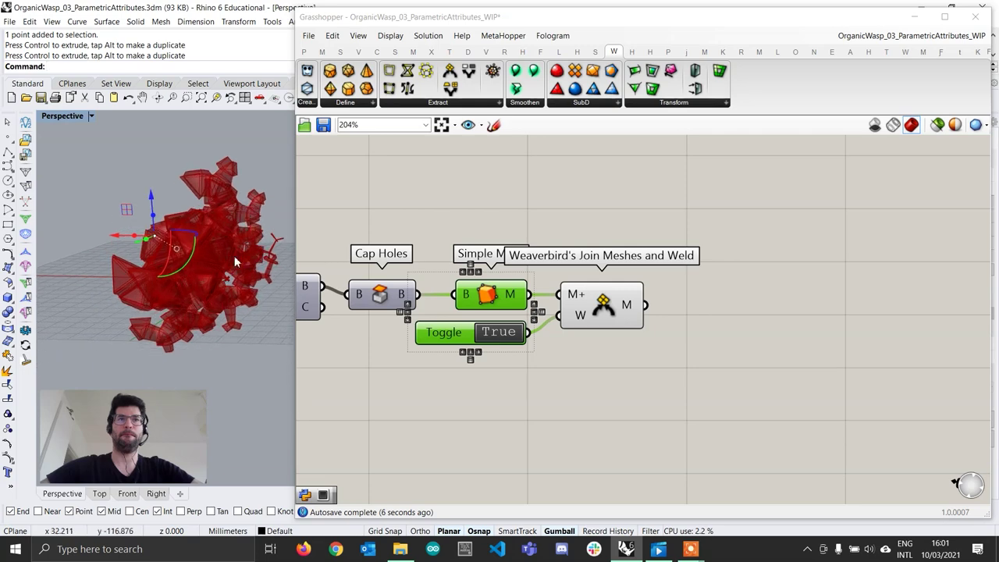
right_click_drag(234, 256, 226, 226)
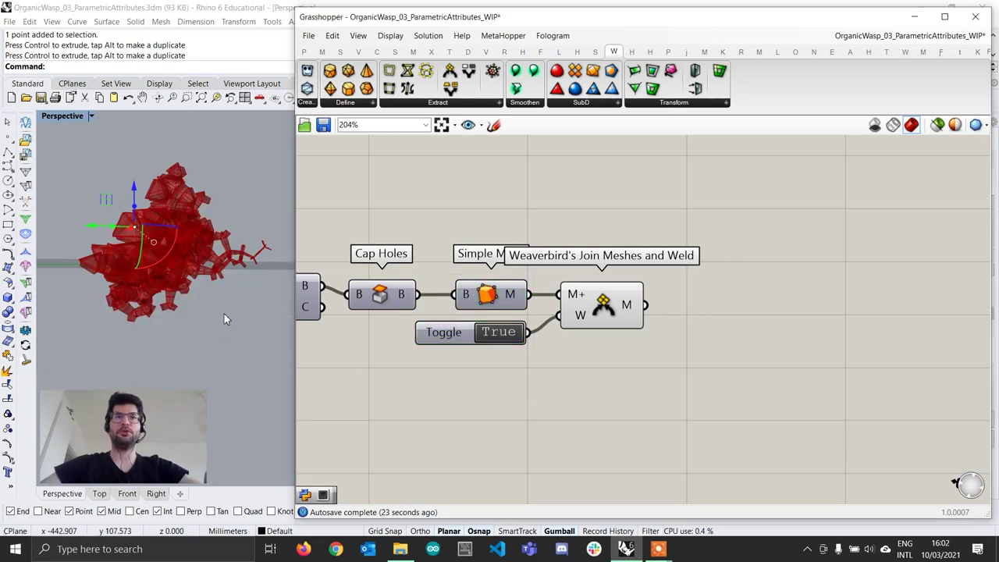
right_click_drag(224, 314, 219, 353)
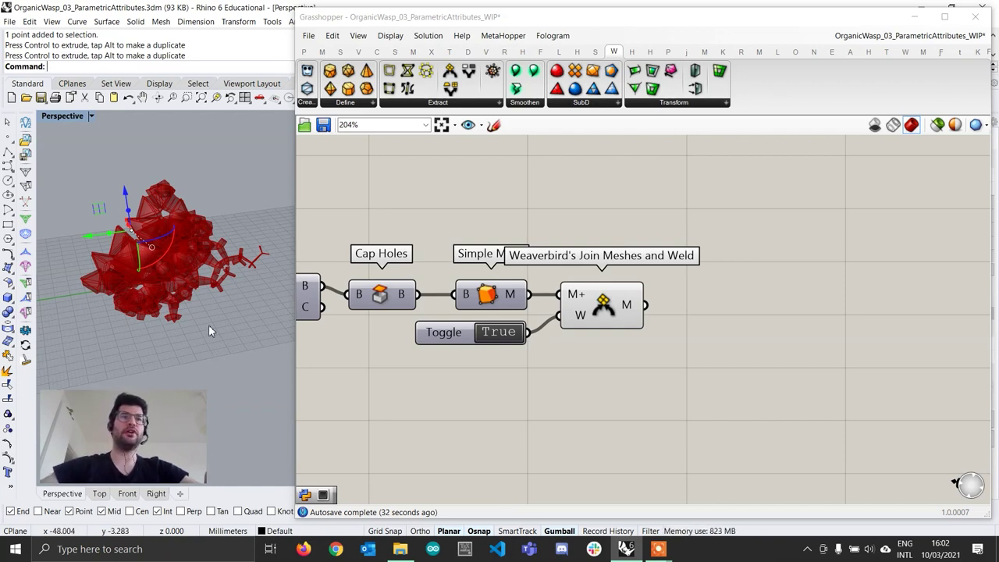
scroll(141, 205, "up", 5)
right_click_drag(141, 206, 143, 232)
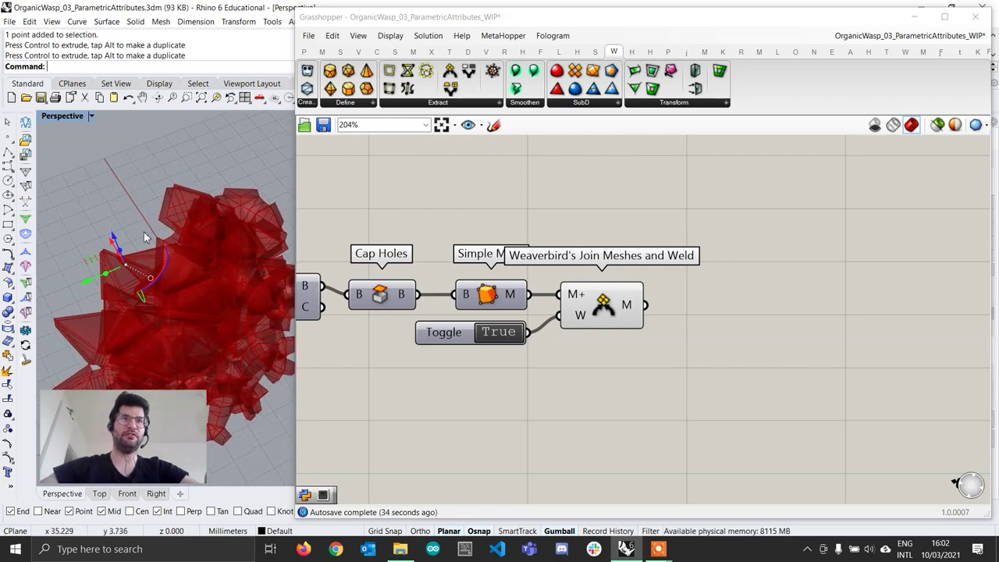
left_click(144, 232)
left_click(130, 272)
right_click_drag(138, 296, 156, 261)
scroll(184, 248, "down", 4)
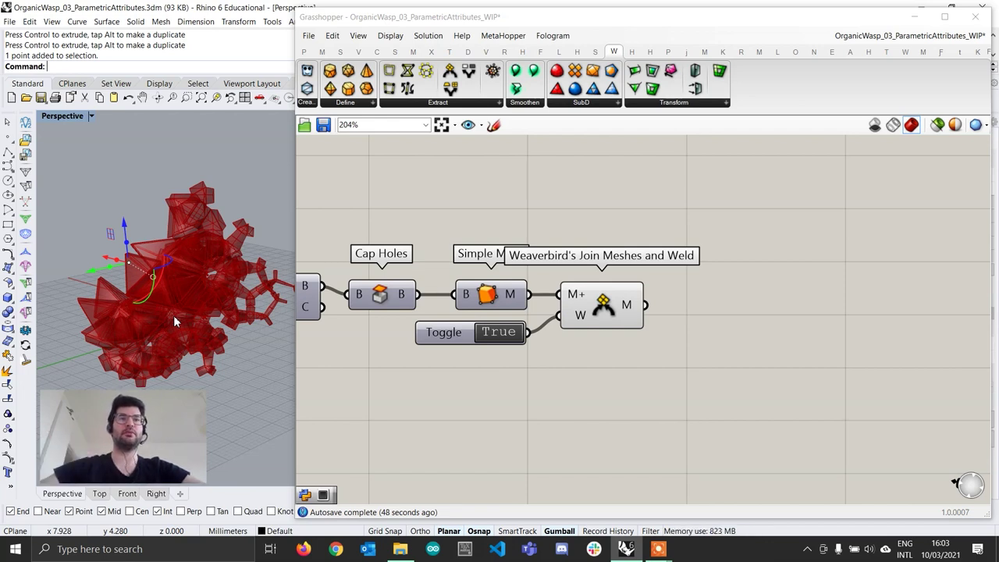
Add a Deconstruct Mesh component fed by the M output of Weaverbird's Join Meshes and Weld
scroll(671, 355, "down", 2)
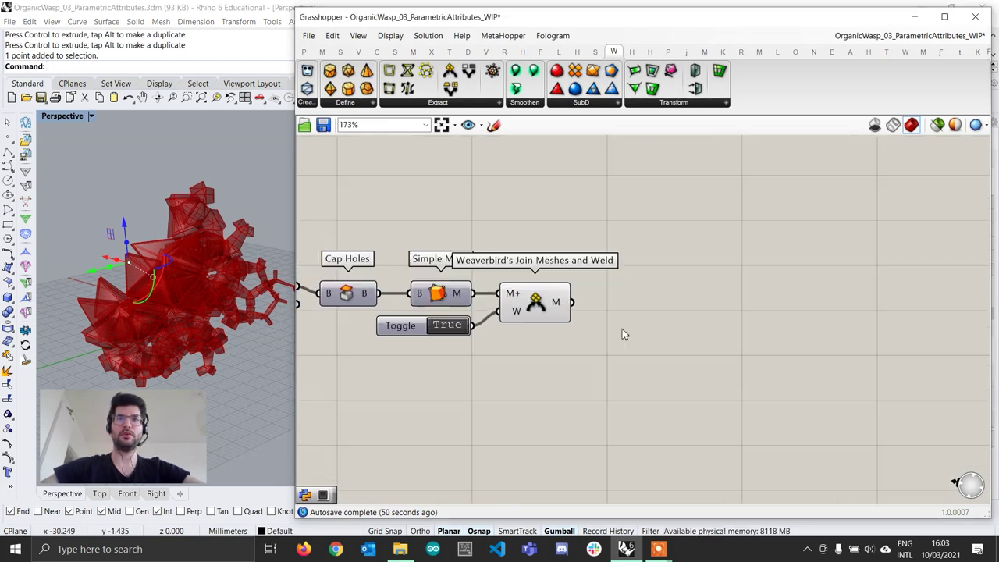
double_click(635, 324)
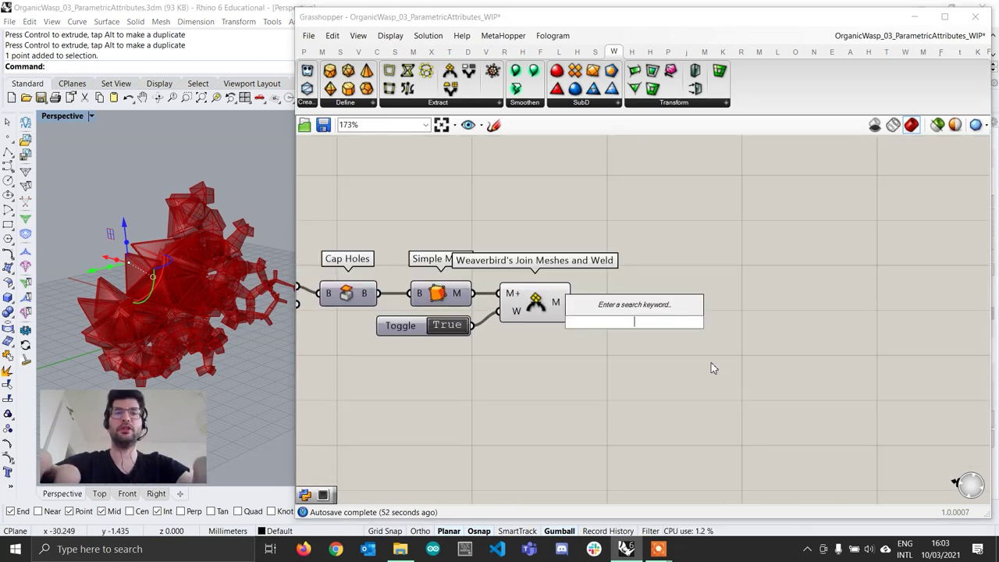
type("deconstruct mesh")
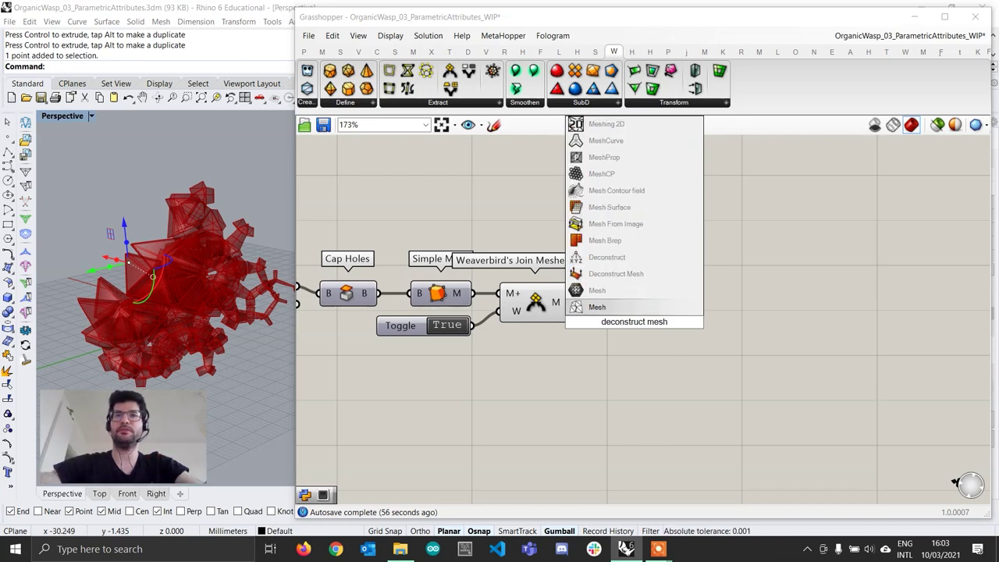
key("Up")
key("Up")
key("Return")
left_click_drag(572, 302, 656, 298)
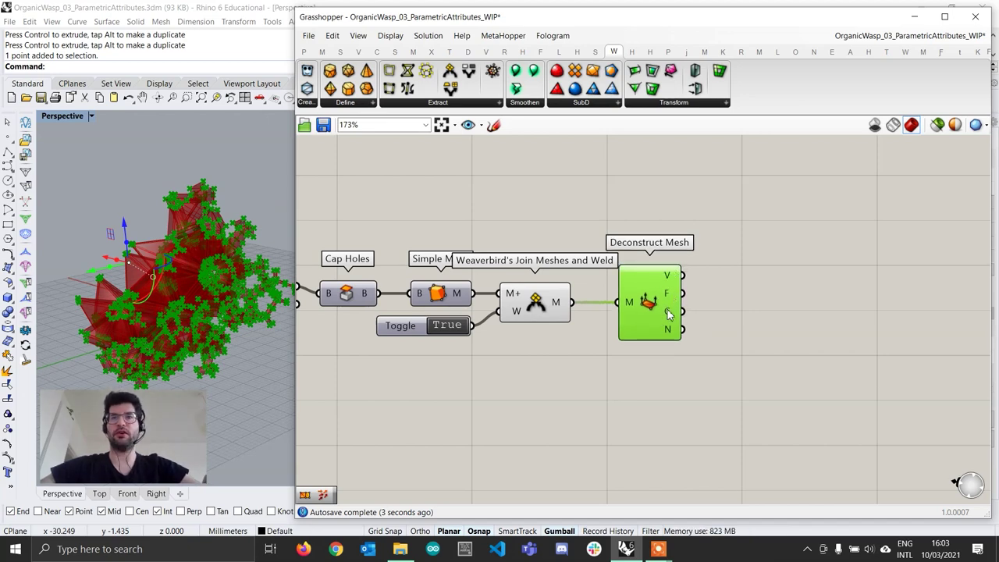
scroll(672, 311, "down", 2)
left_click(687, 387)
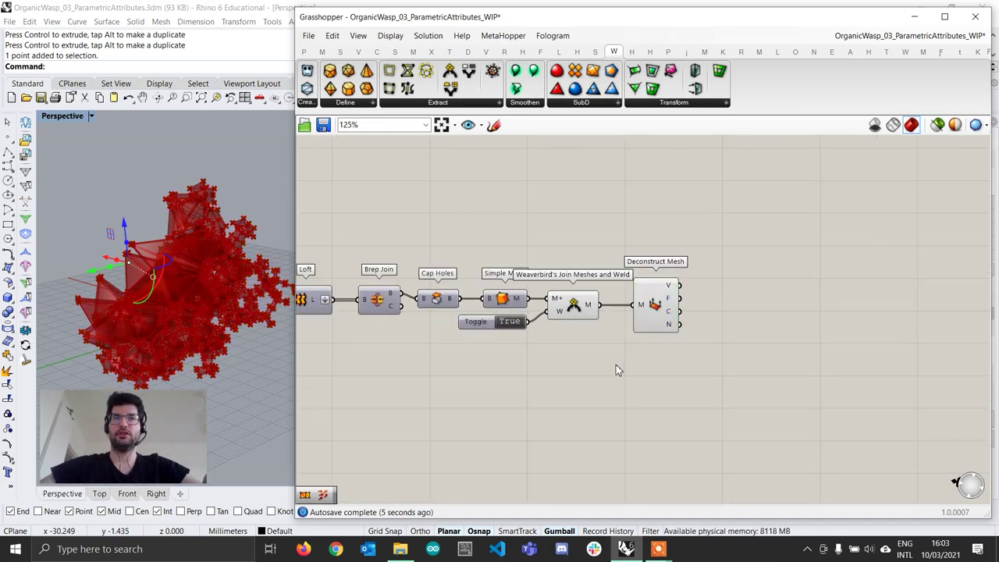
Add a second Point parameter beside the existing Point parameter that feeds the Distance components
scroll(564, 351, "down", 1)
right_click_drag(568, 351, 665, 335)
scroll(665, 335, "down", 4)
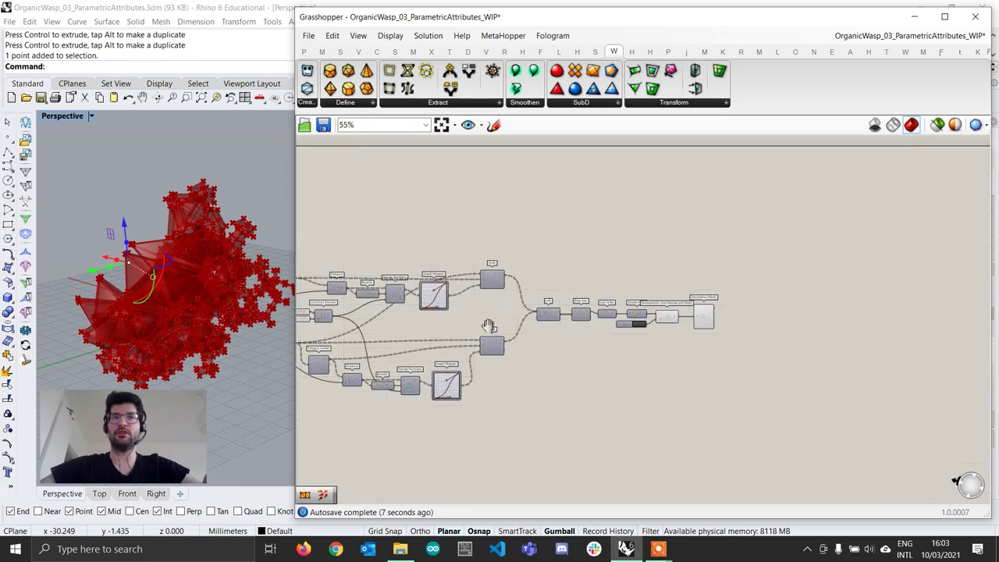
right_click_drag(478, 327, 664, 303)
scroll(470, 290, "up", 4)
scroll(367, 287, "up", 1)
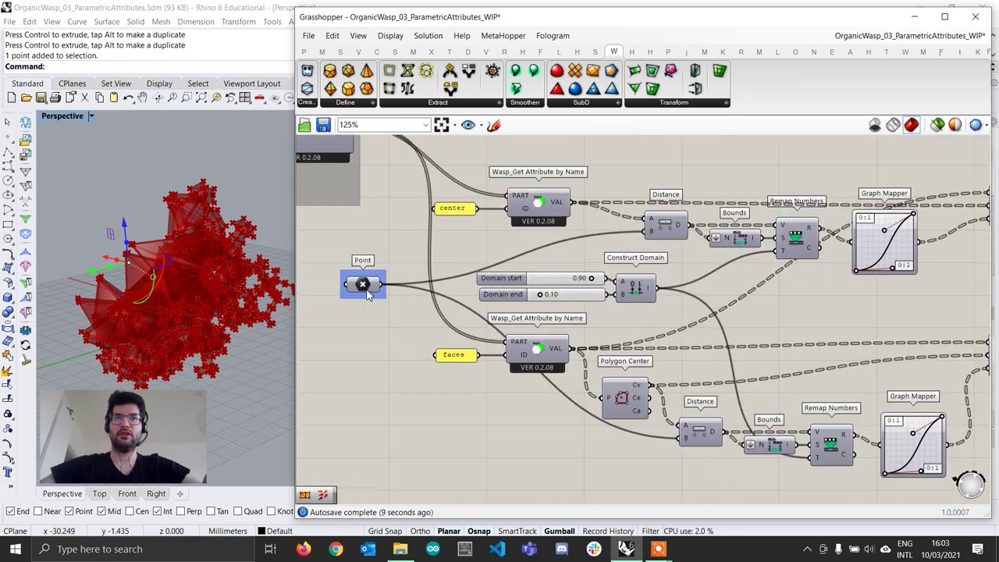
double_click(401, 325)
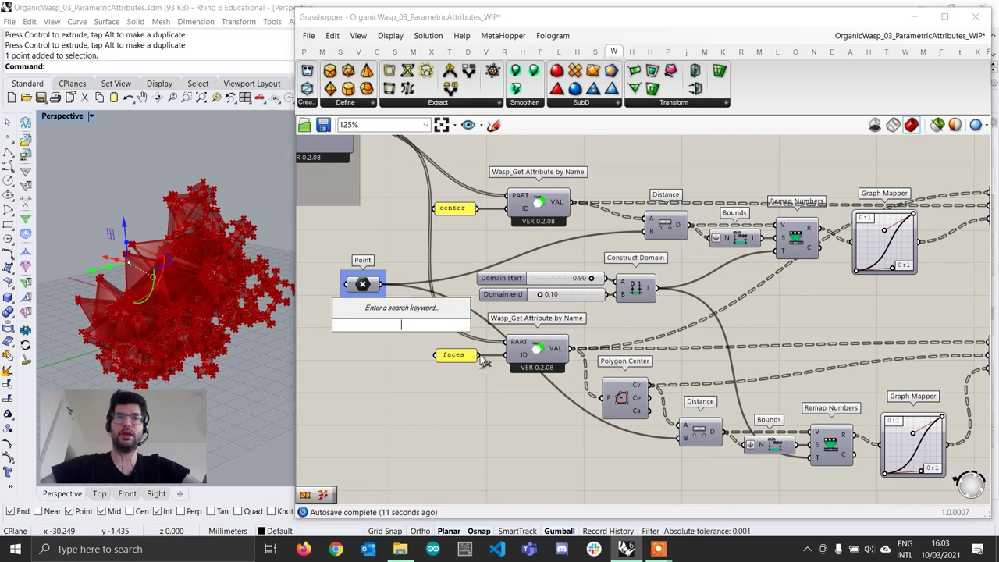
type("point")
key("Return")
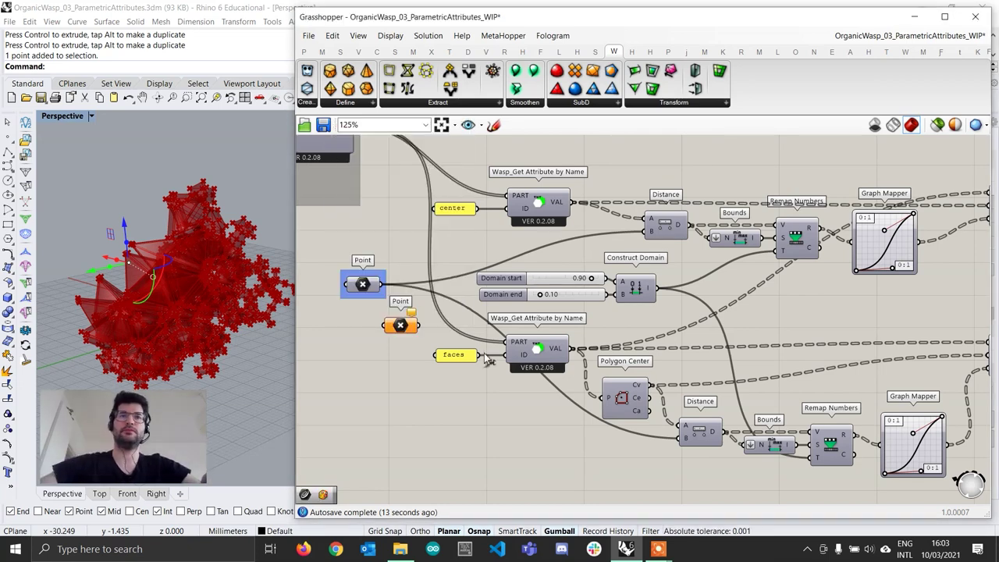
Connect the original Point parameter to the new one and place the new Point below Deconstruct Mesh
left_click_drag(381, 286, 698, 301)
scroll(307, 270, "down", 4)
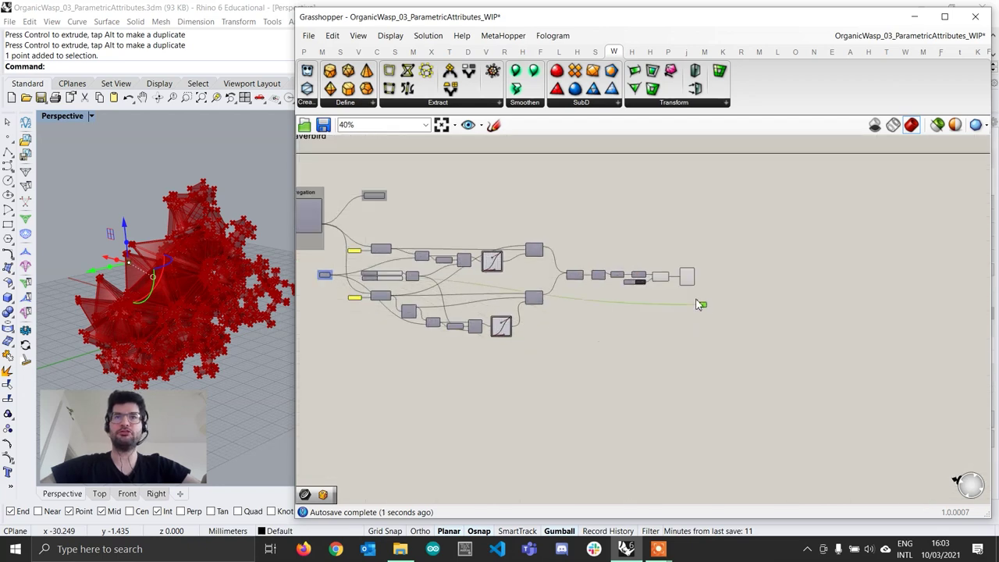
scroll(653, 289, "up", 5)
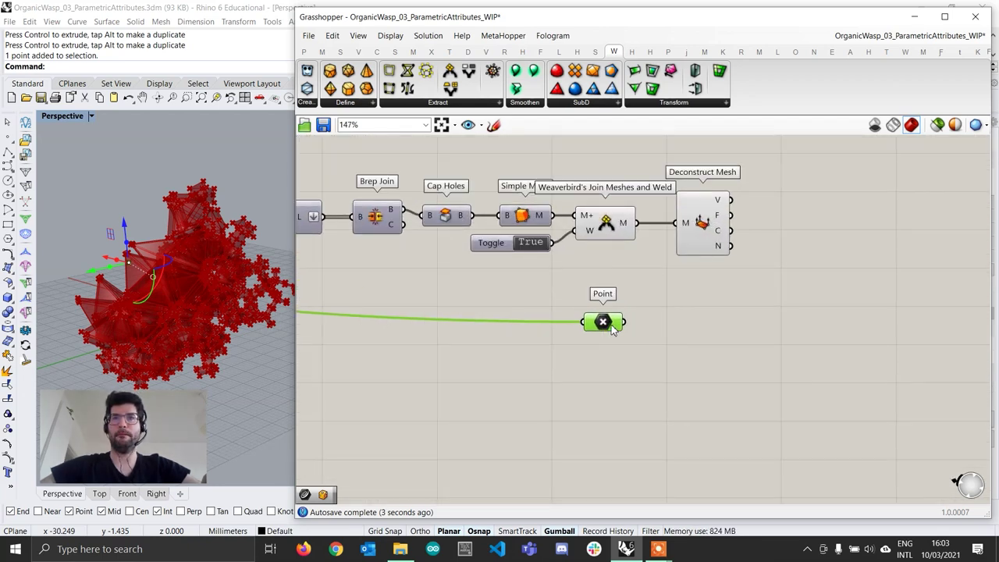
left_click_drag(612, 332, 700, 342)
left_click(748, 371)
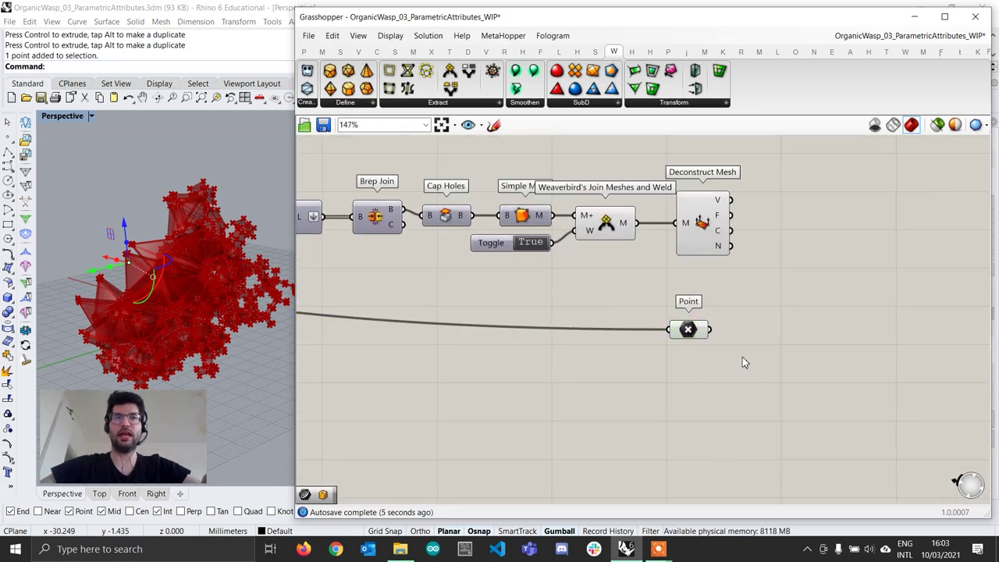
Set the wire display of the new Point parameter to Hidden and check its link back to the original Point
right_click(688, 330)
mouse_move(724, 344)
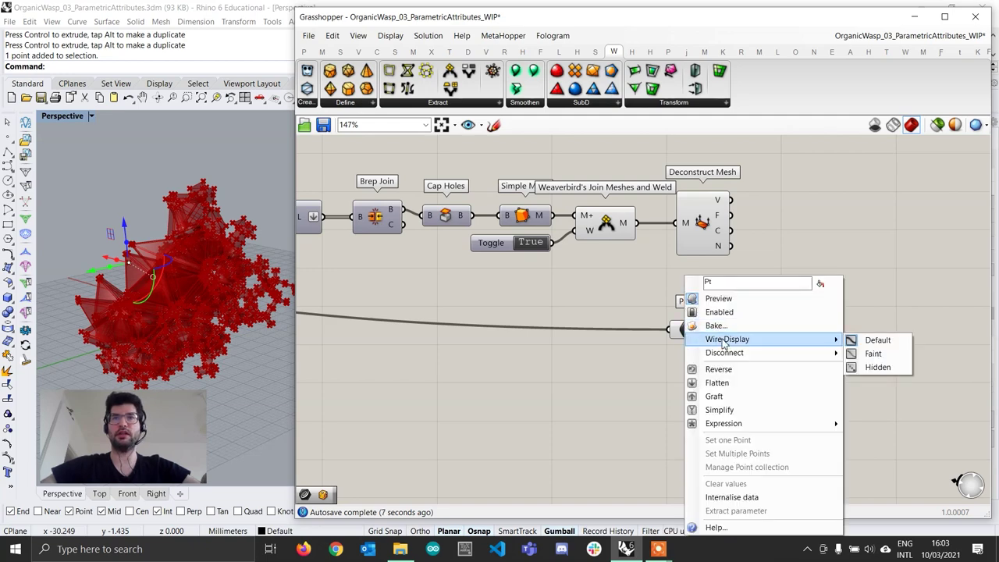
left_click(878, 366)
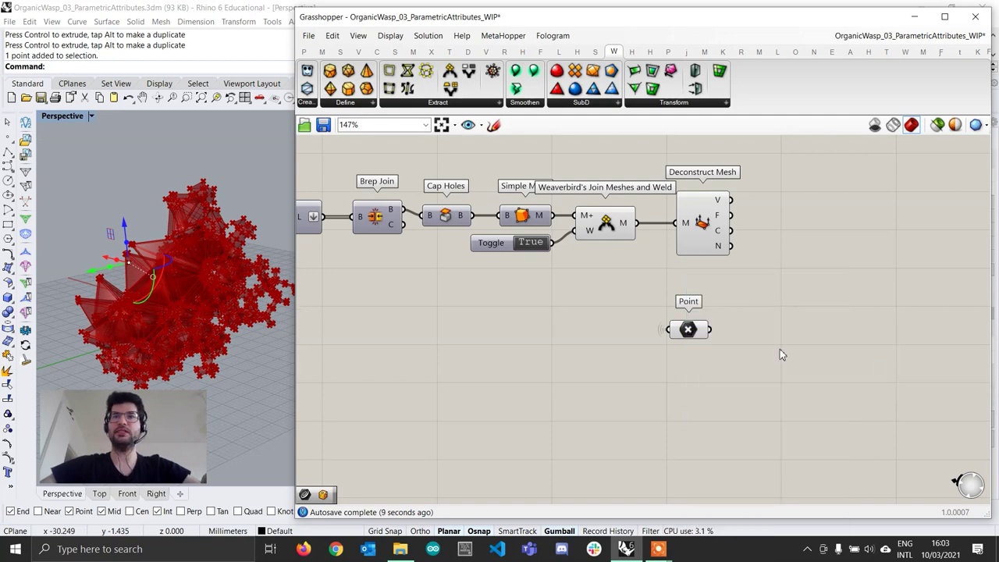
left_click(687, 331)
scroll(720, 315, "down", 4)
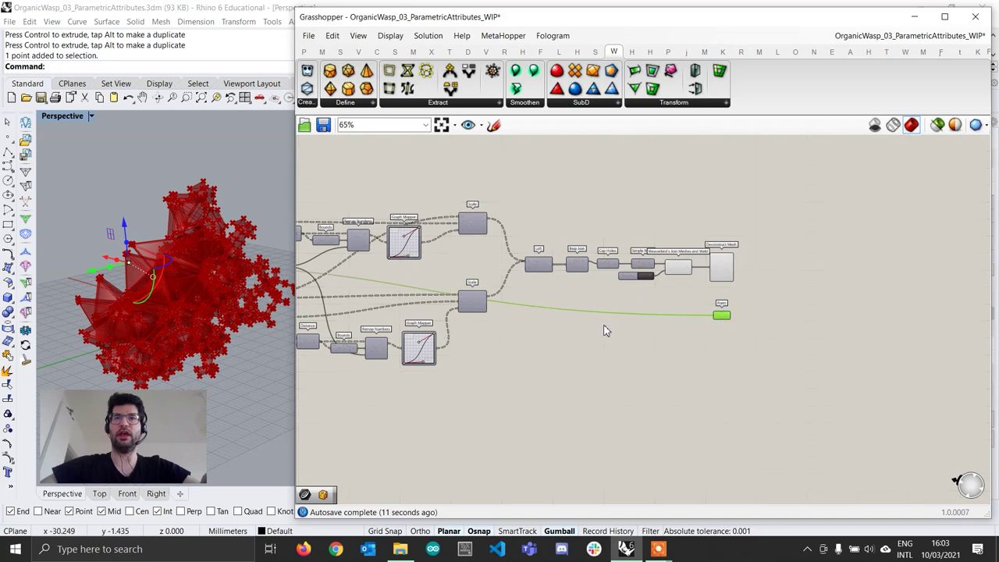
Move the new Point parameter slightly lower beneath Deconstruct Mesh
right_click_drag(831, 327, 563, 366)
left_click(828, 351)
scroll(639, 332, "up", 3)
scroll(638, 332, "up", 2)
left_click_drag(604, 328, 604, 332)
left_click(683, 351)
right_click_drag(686, 368, 572, 416)
left_click_drag(492, 384, 497, 393)
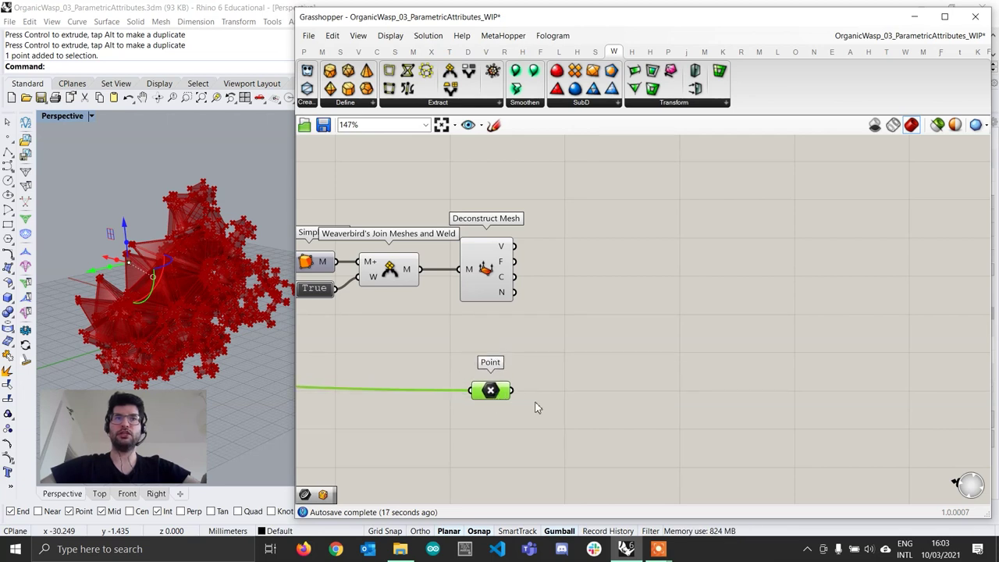
Add a Distance component beside the Point parameter and connect the mesh vertices to A and the Point to B
double_click(611, 392)
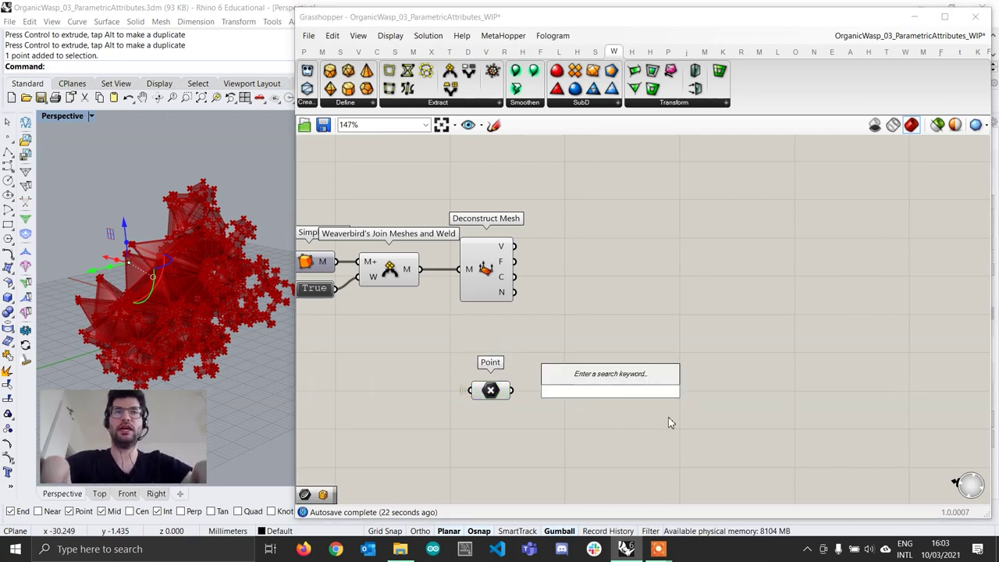
type("dist")
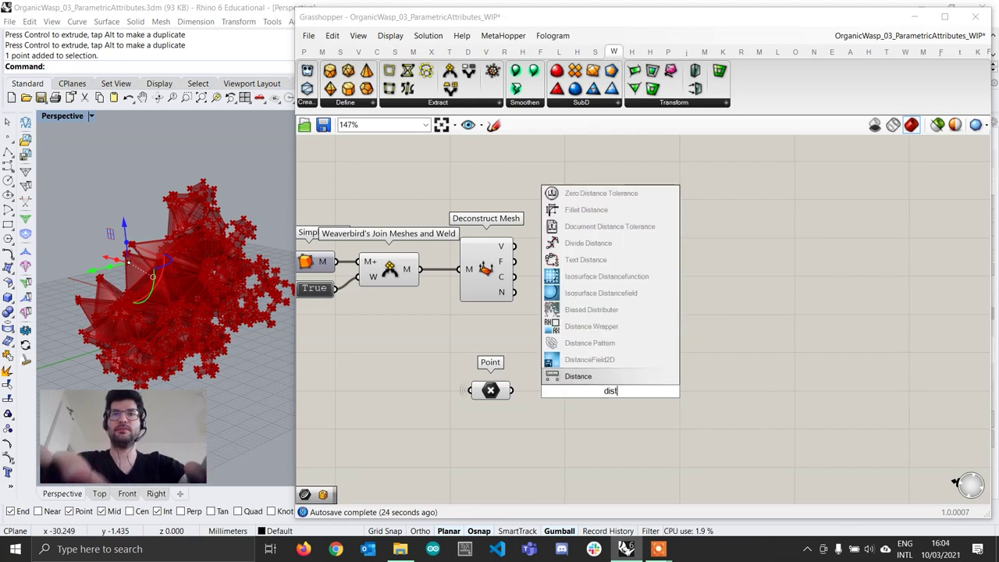
type("ance")
key("Return")
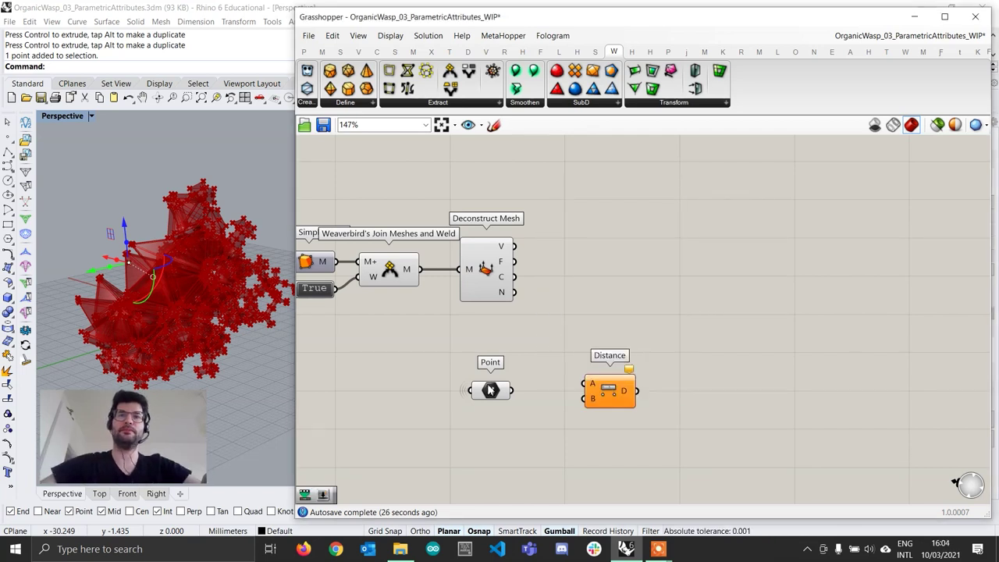
left_click(600, 381)
left_click_drag(599, 381, 569, 360)
mouse_move(514, 246)
left_mouse_down()
mouse_move(496, 137)
mouse_move(570, 336)
mouse_move(556, 351)
mouse_move(584, 382)
left_mouse_up()
left_click_drag(512, 390, 559, 382)
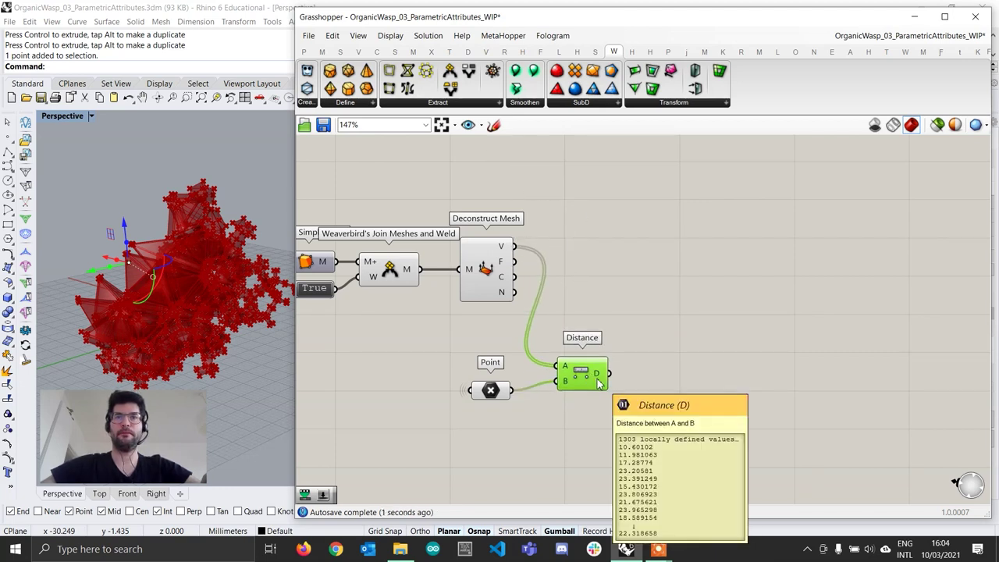
Add a Remap Numbers component, feed the distances into its value input and place it with a gap after Distance
double_click(684, 382)
type("remap")
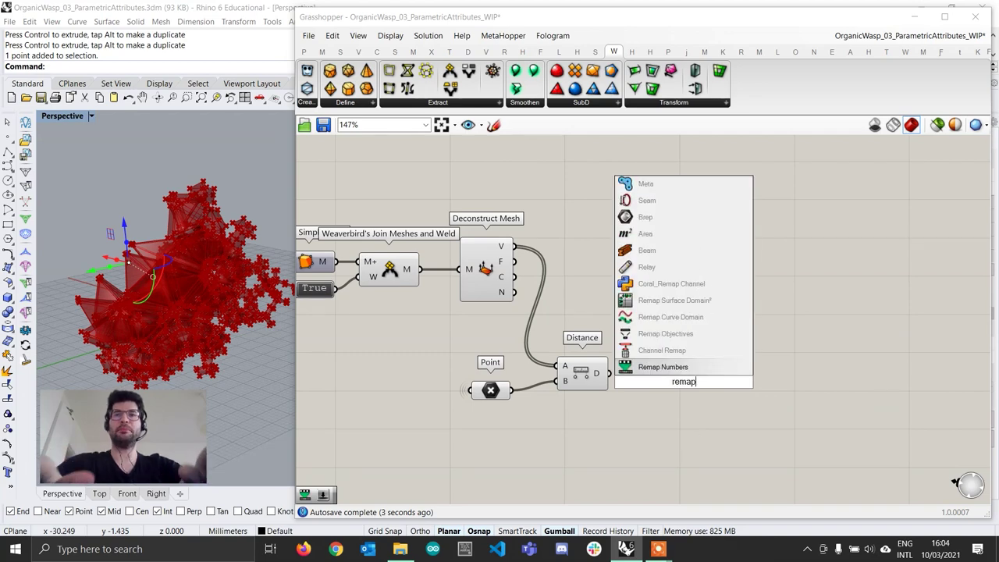
key("Return")
scroll(609, 373, "up", 1)
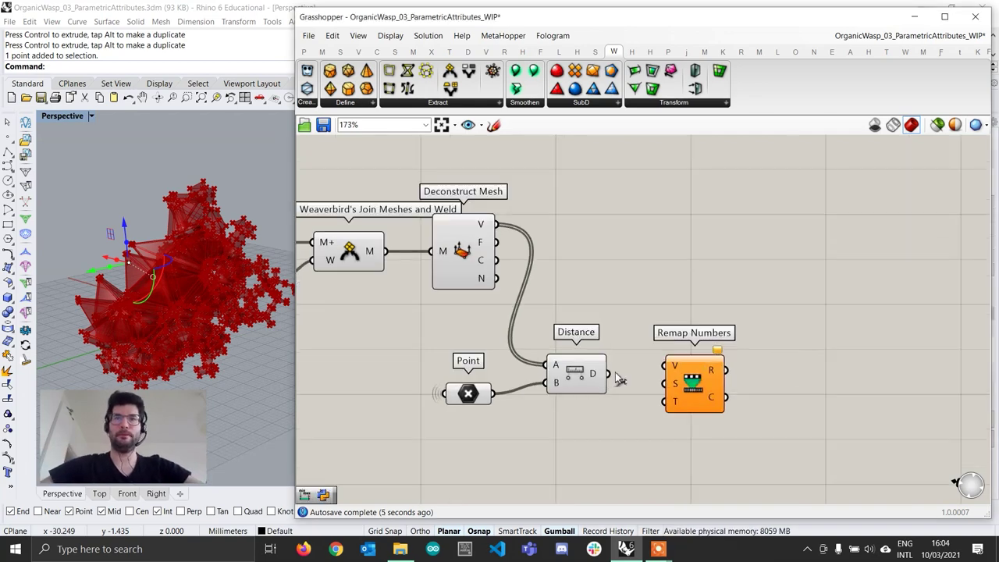
left_click_drag(608, 373, 665, 366)
left_click_drag(709, 403, 795, 410)
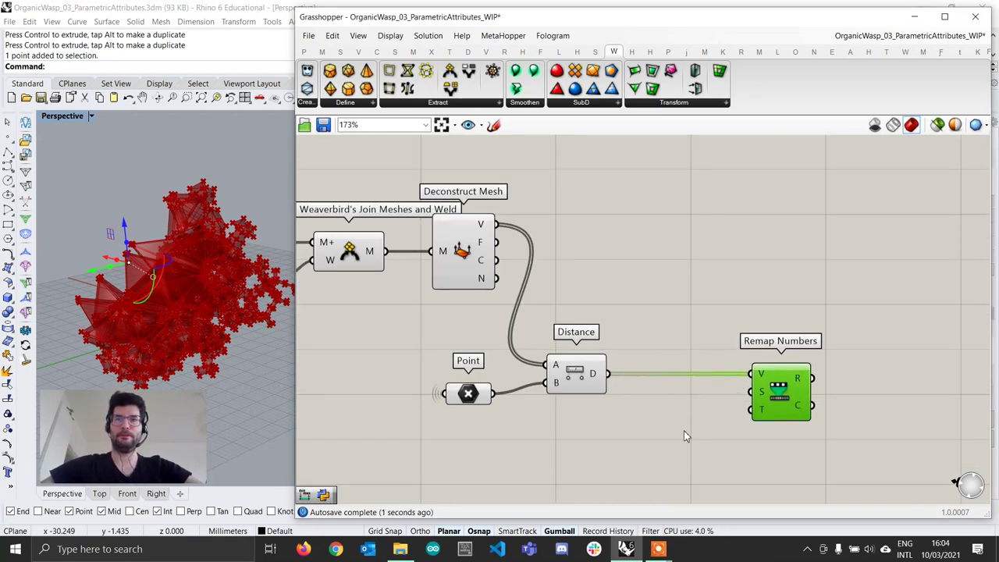
Add a Bounds component between Distance and Remap Numbers, wire it as the source domain and arrange the components closer together
double_click(685, 428)
type("bounds")
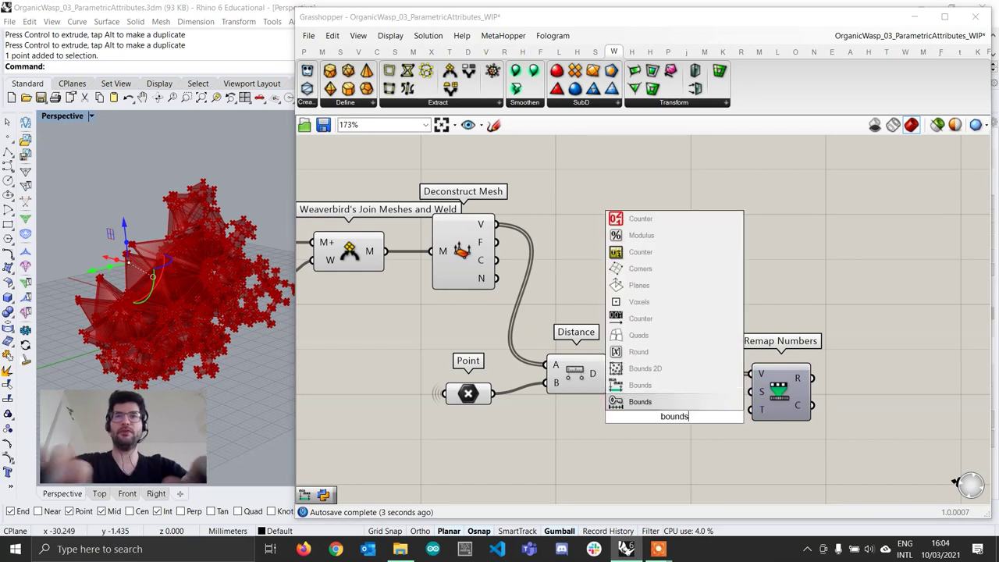
key("Return")
left_click_drag(609, 373, 761, 392)
mouse_move(764, 417)
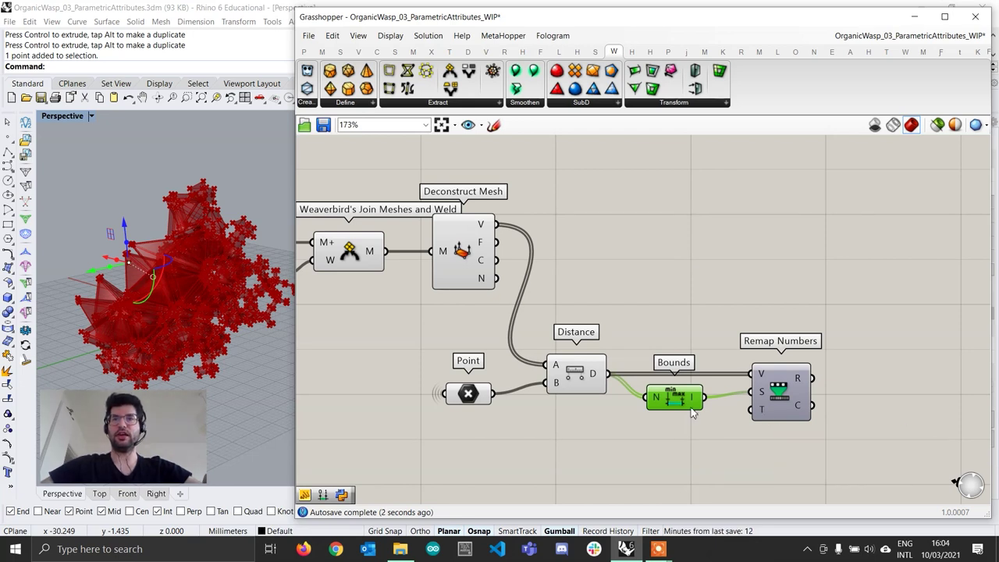
left_click_drag(686, 400, 661, 400)
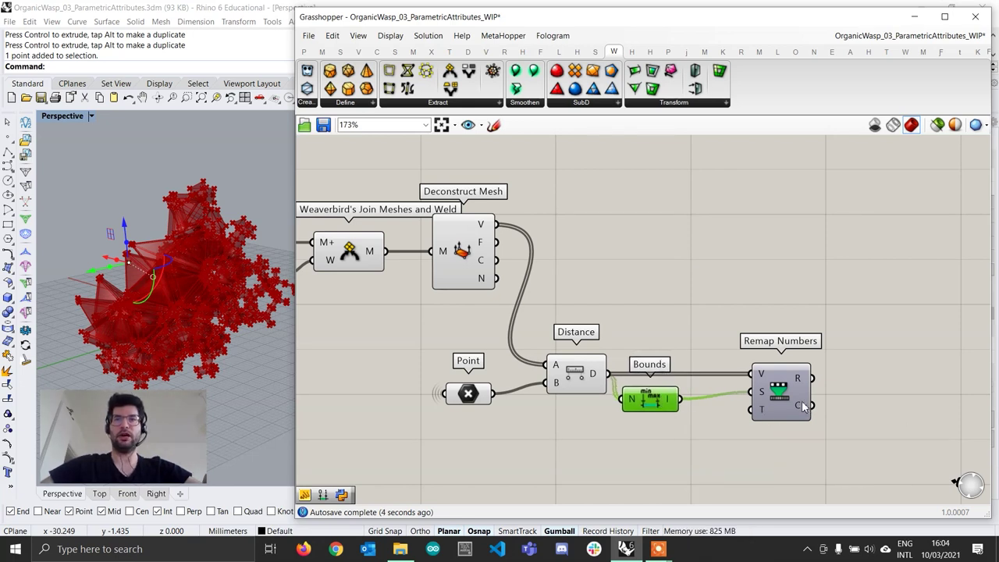
left_click_drag(804, 406, 743, 406)
scroll(710, 396, "down", 2)
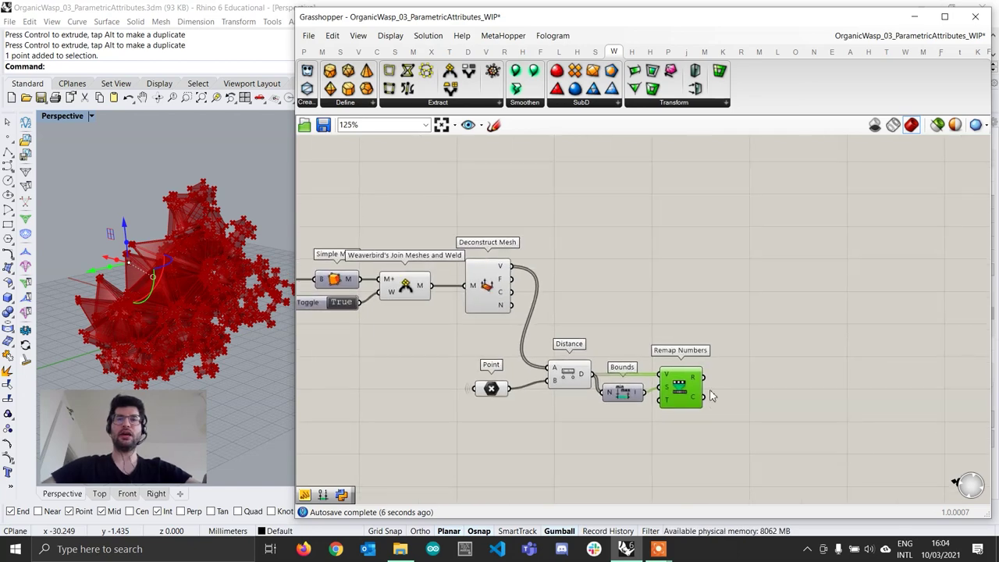
scroll(708, 394, "up", 1)
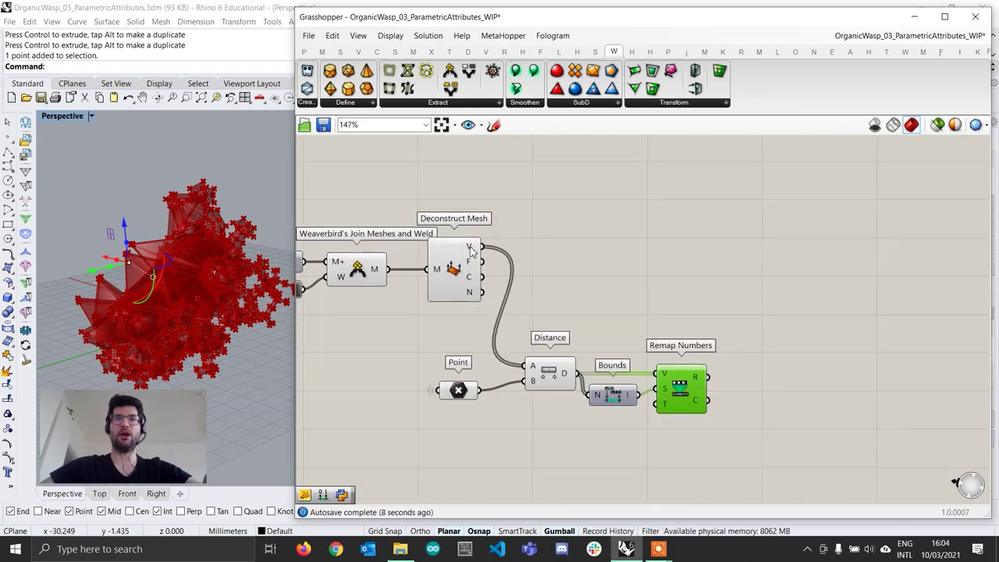
Add a Gradient component, shorten it and place it beside Remap Numbers
left_click(784, 425)
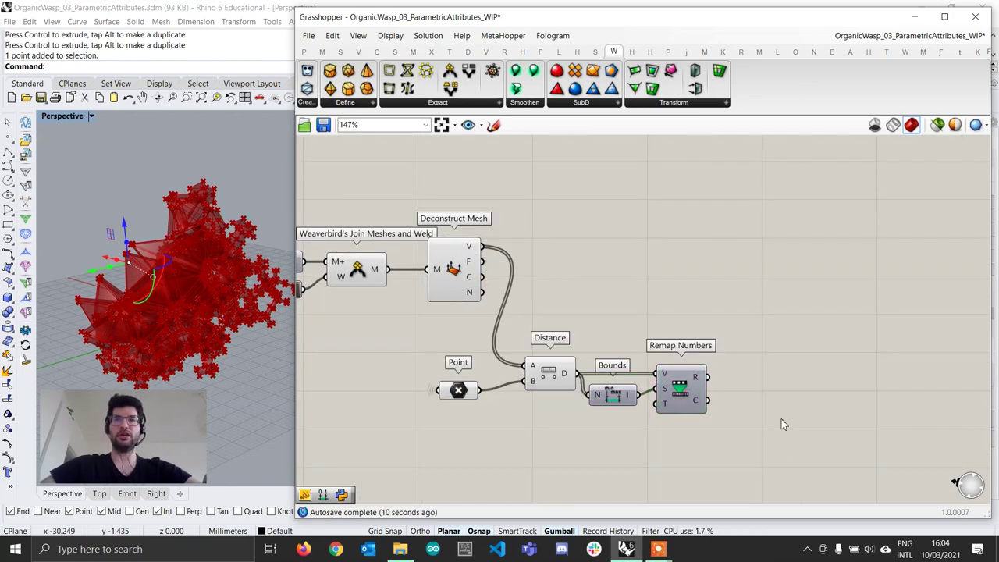
double_click(784, 424)
type("gradien")
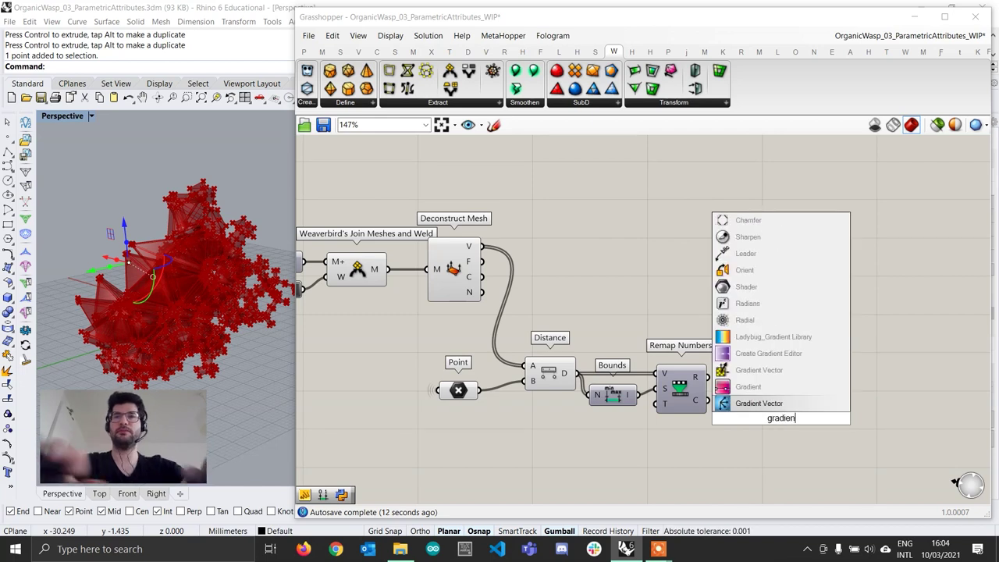
left_click(770, 387)
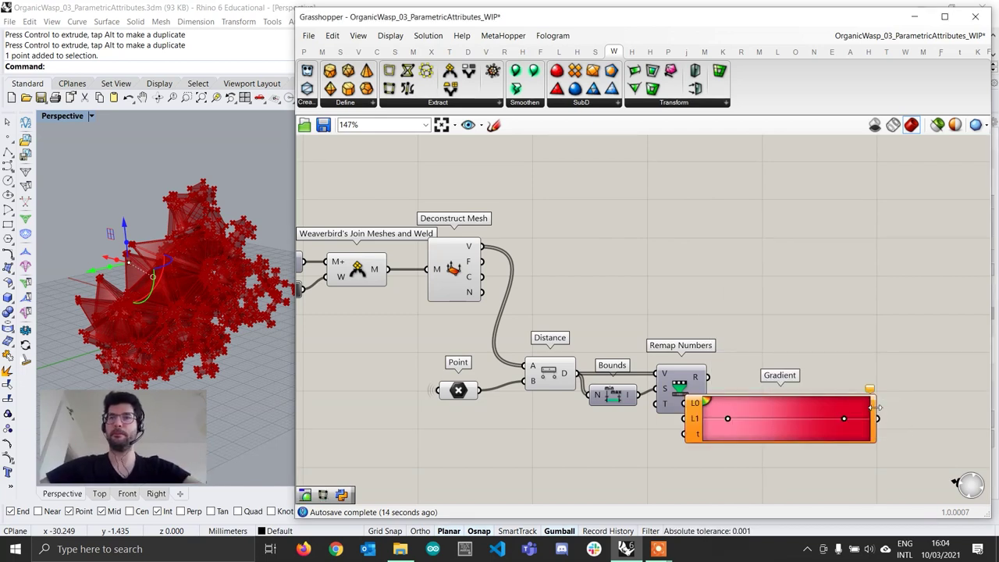
mouse_move(875, 407)
left_mouse_down()
mouse_move(735, 410)
mouse_move(875, 392)
left_mouse_up()
mouse_move(829, 404)
left_mouse_down()
mouse_move(801, 387)
mouse_move(821, 387)
left_mouse_up()
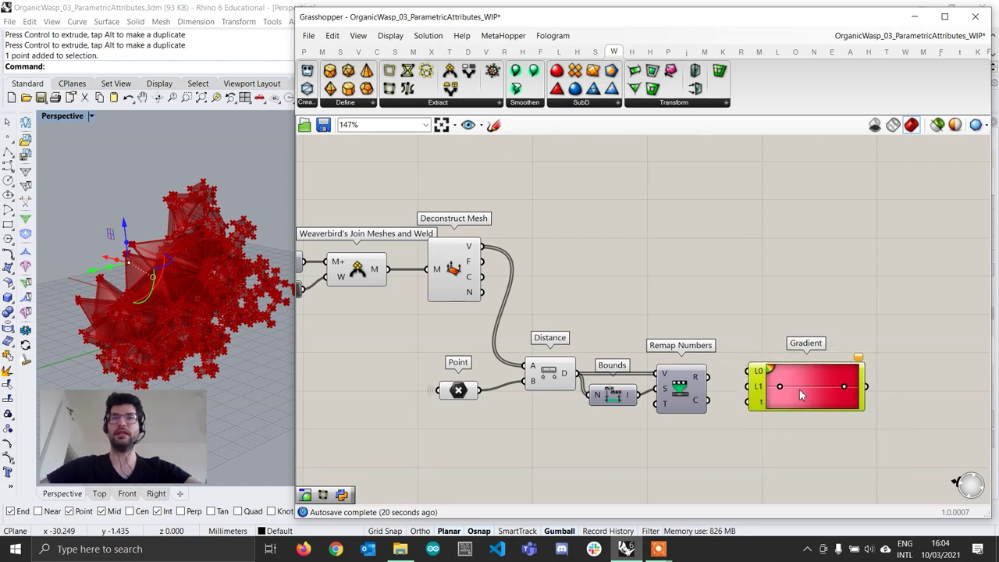
scroll(838, 390, "up", 1)
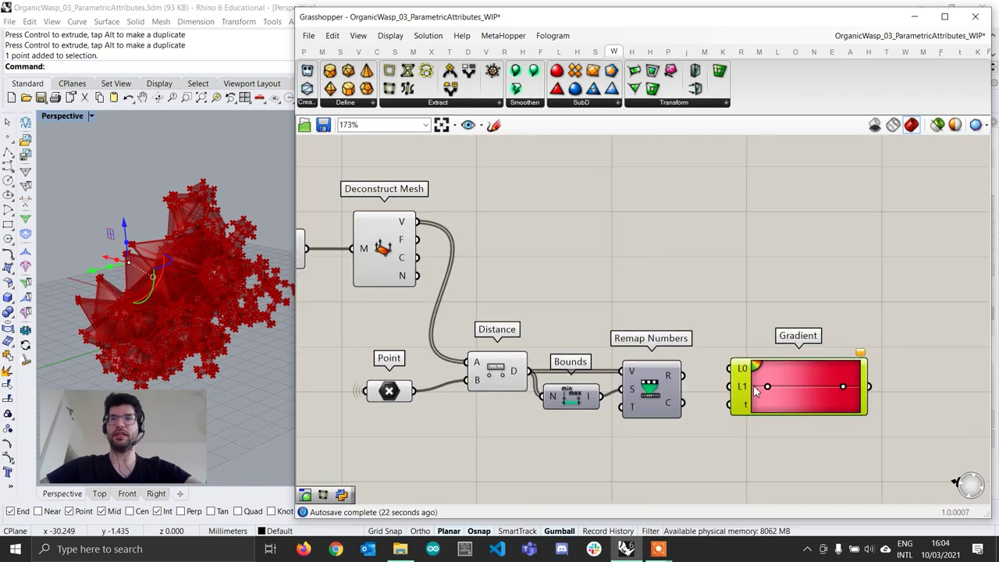
scroll(859, 390, "up", 1)
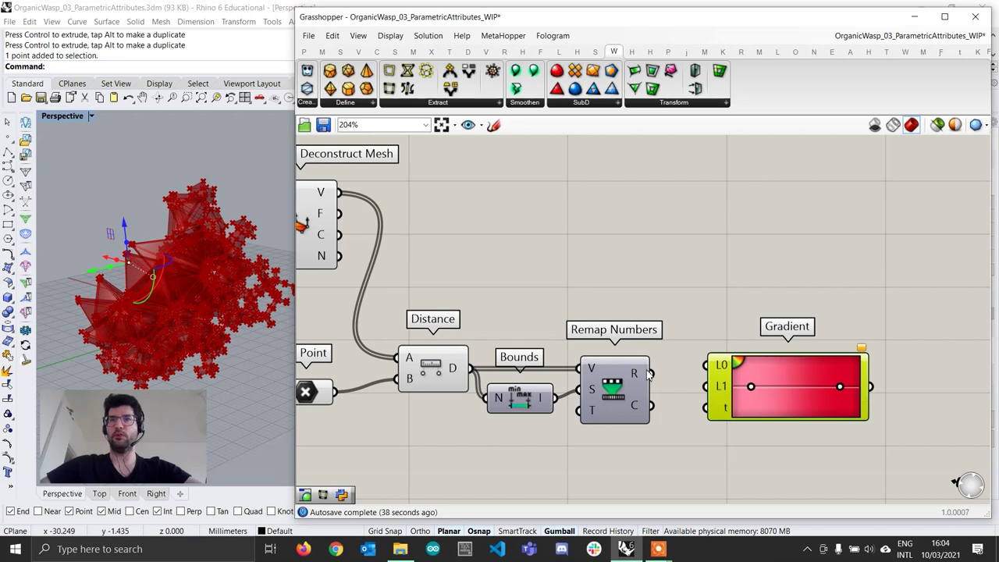
Connect the remapped values to the Gradient's t input and align the Gradient closer to Remap Numbers
mouse_move(644, 378)
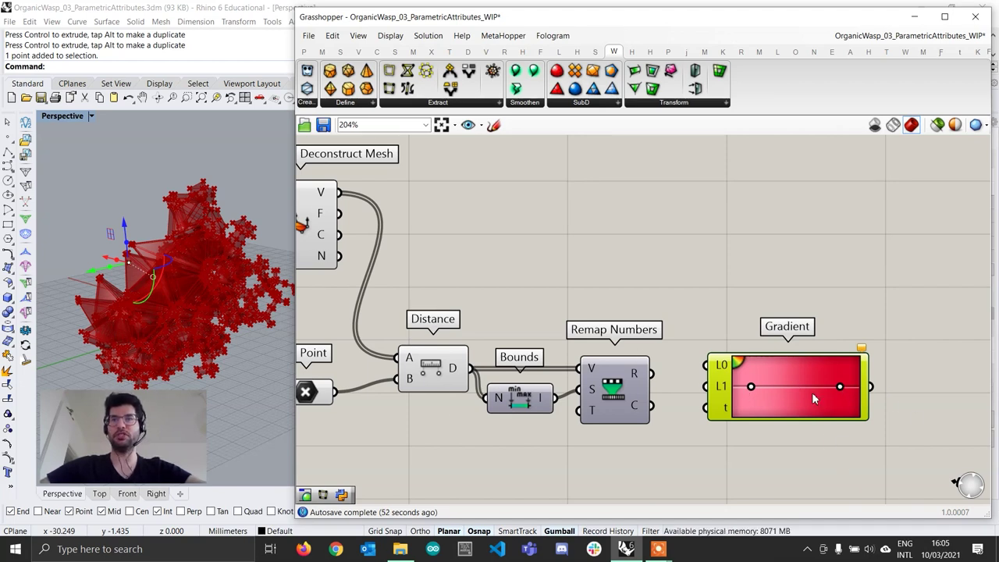
left_click_drag(651, 374, 706, 408)
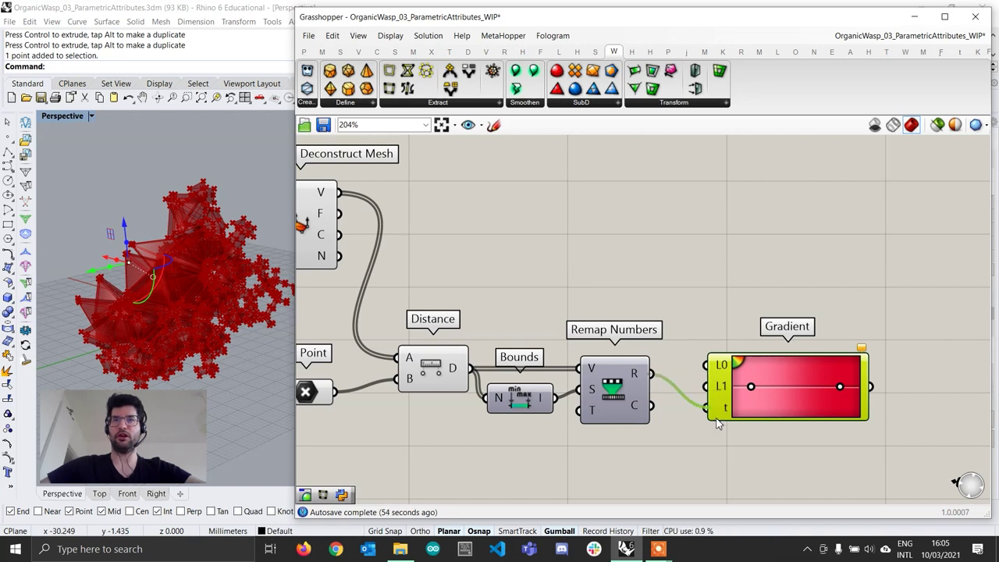
left_click_drag(856, 379, 842, 381)
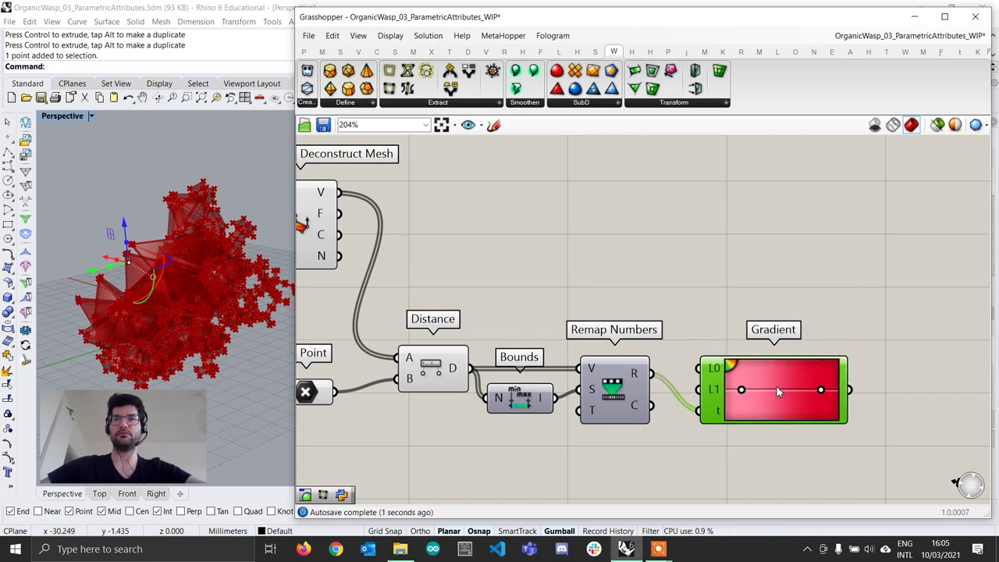
Try the dark-green to light-green preset on the Gradient component
right_click(777, 390)
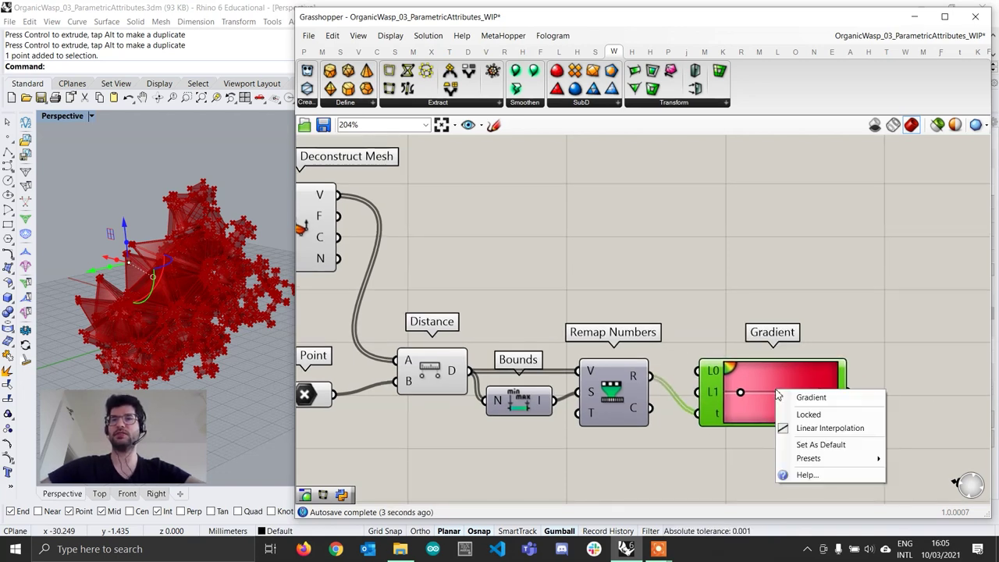
mouse_move(838, 463)
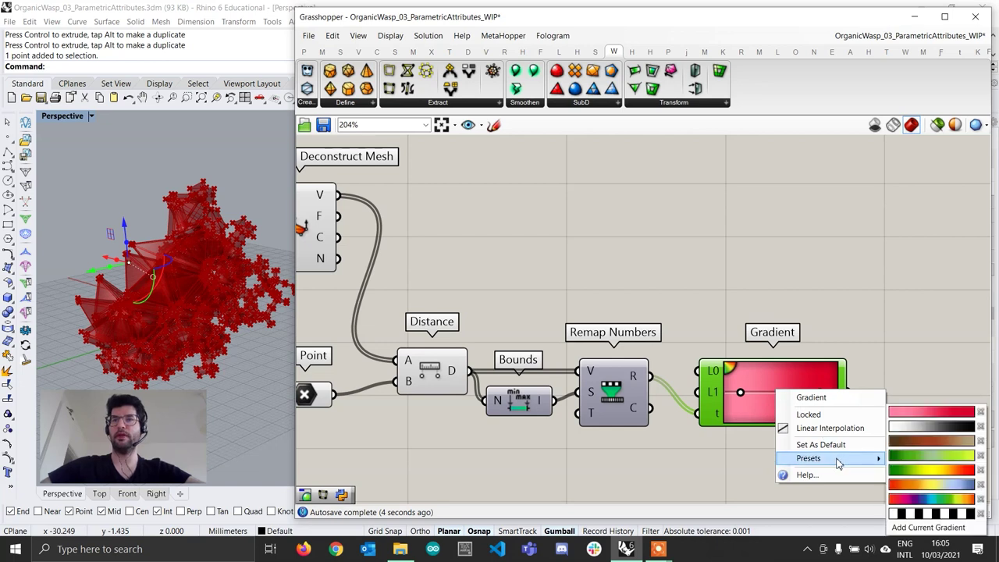
left_click(937, 455)
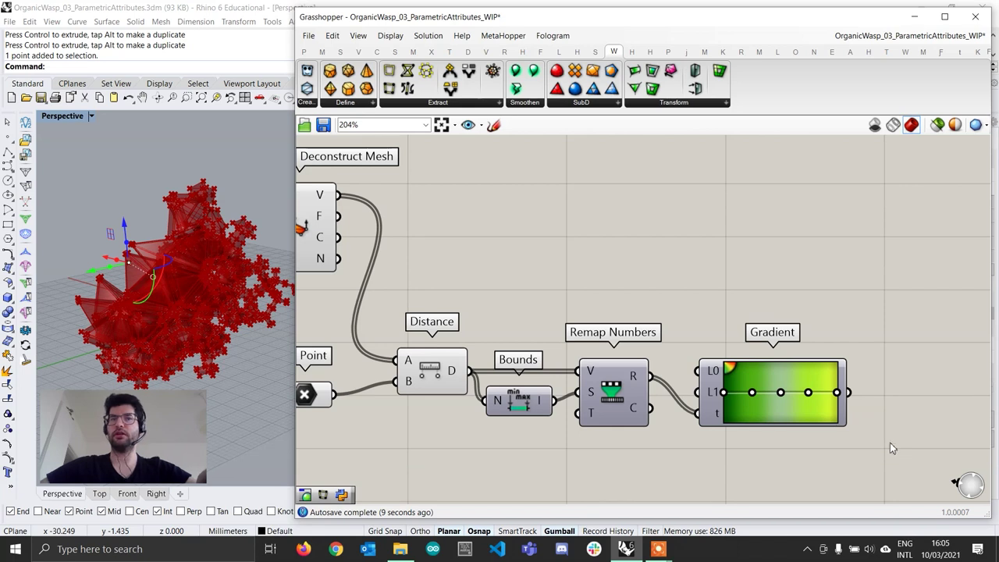
Apply the white-to-black preset to the Gradient component
right_click(801, 410)
mouse_move(868, 478)
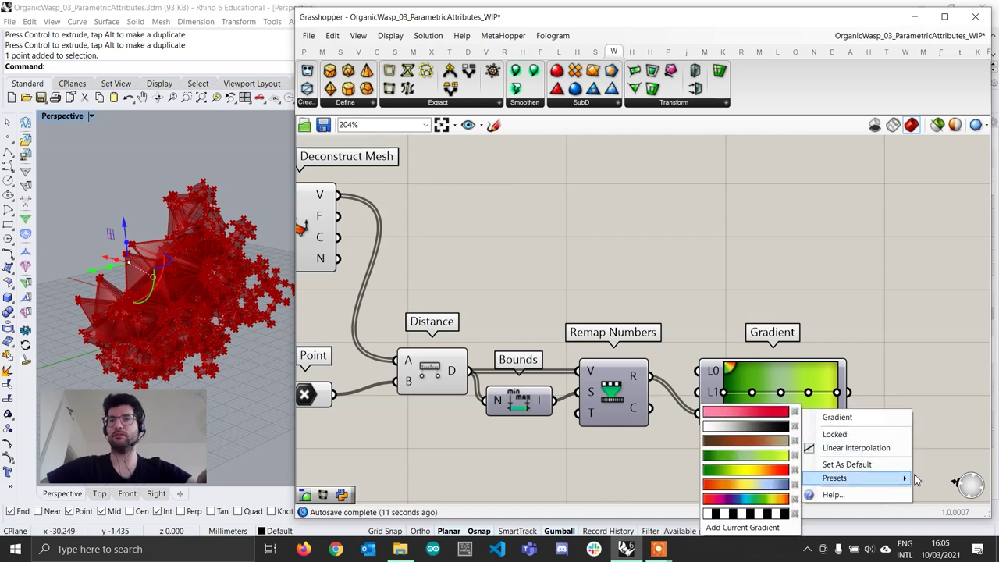
left_click(745, 427)
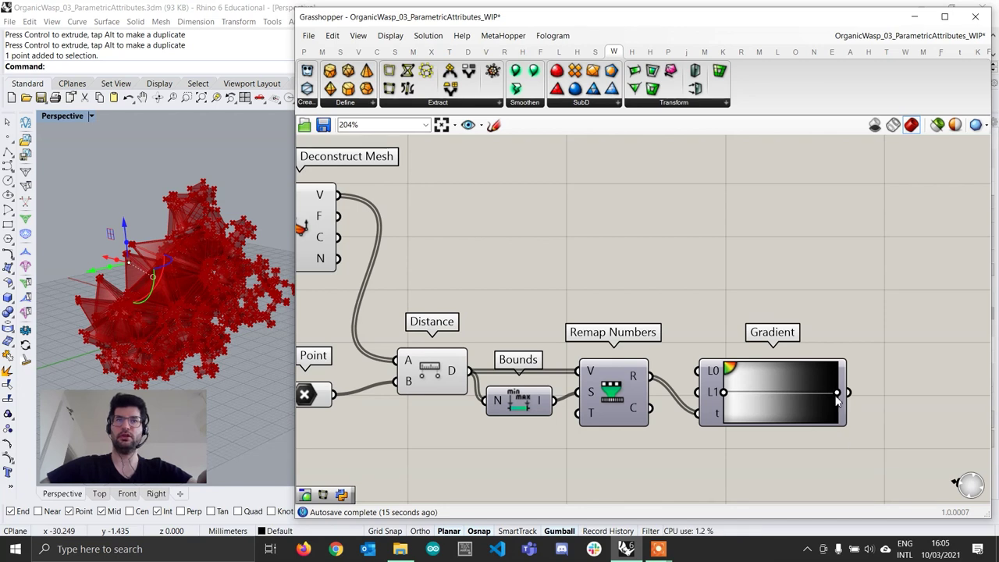
Lighten the Gradient's black end colour to a dark grey with Val 33 and make the component slightly narrower
mouse_move(836, 394)
left_mouse_down()
mouse_move(771, 394)
mouse_move(908, 399)
mouse_move(769, 400)
mouse_move(893, 415)
mouse_move(836, 398)
left_mouse_up()
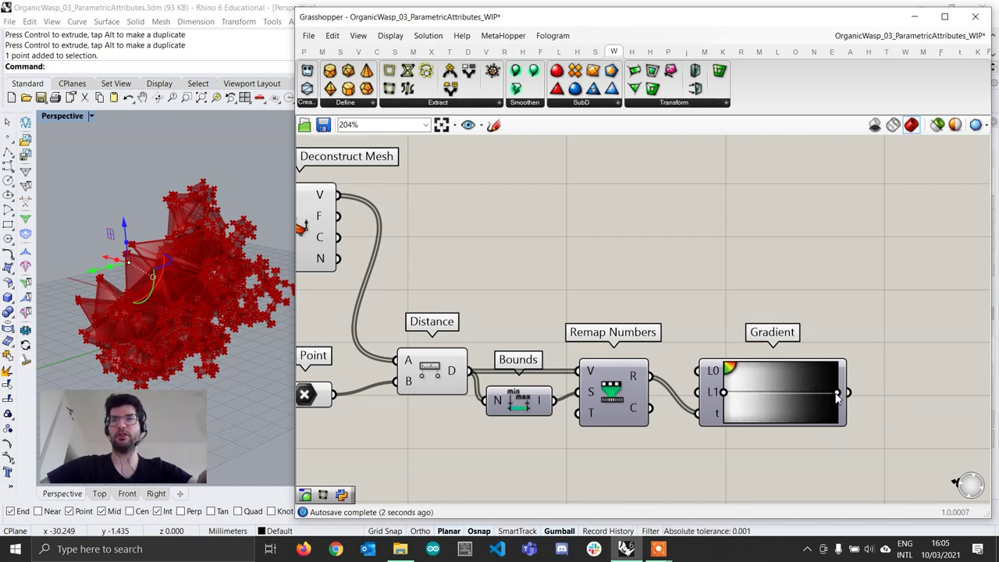
right_click(837, 394)
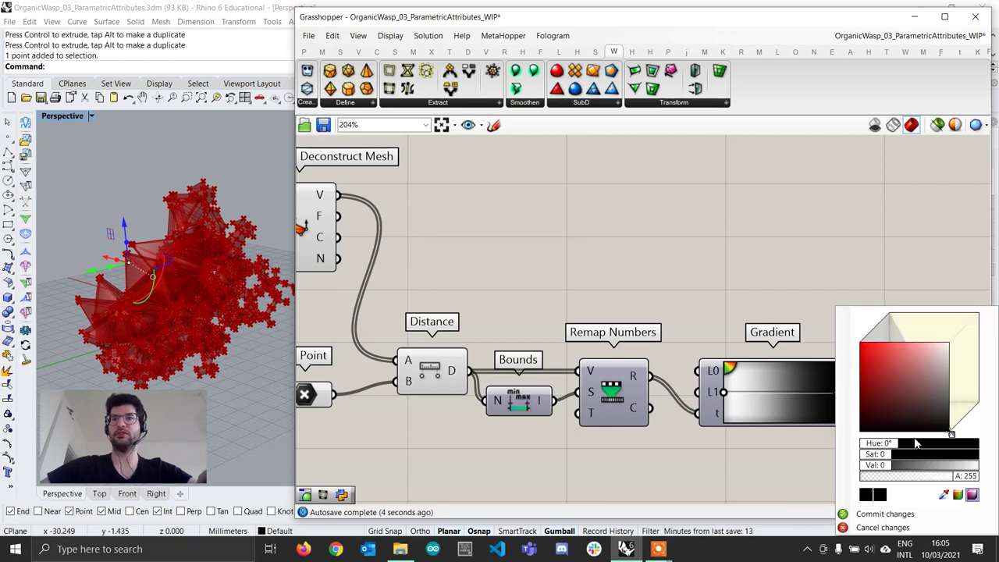
mouse_move(897, 468)
left_mouse_down()
mouse_move(921, 468)
mouse_move(904, 471)
left_mouse_up()
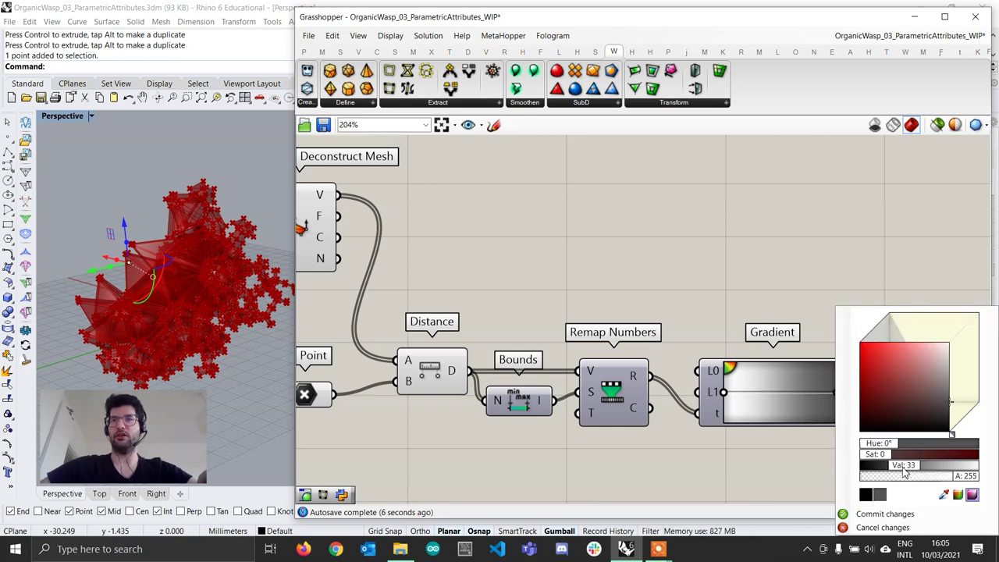
left_click(824, 376)
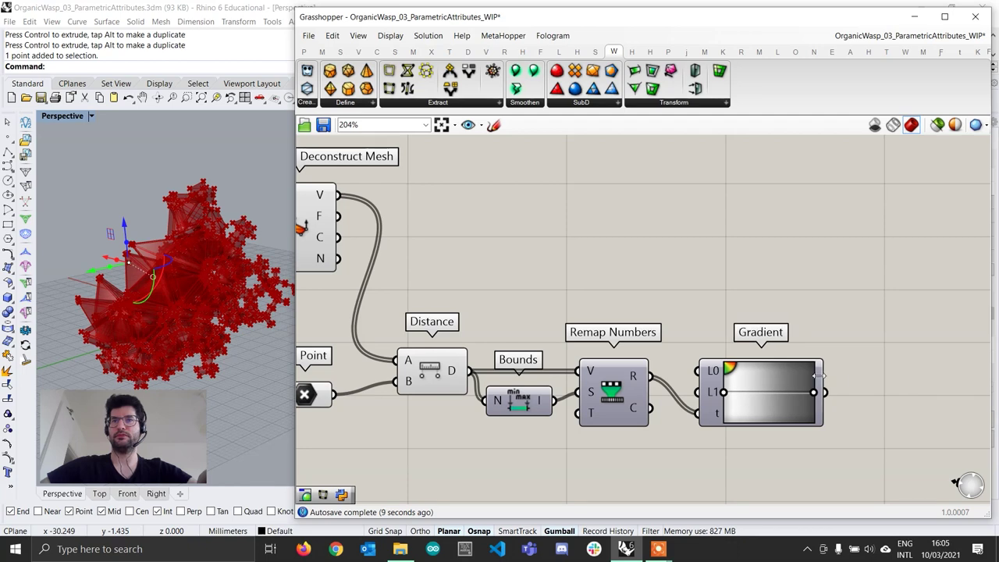
Add a Construct Mesh component above the Gradient
scroll(780, 367, "down", 3)
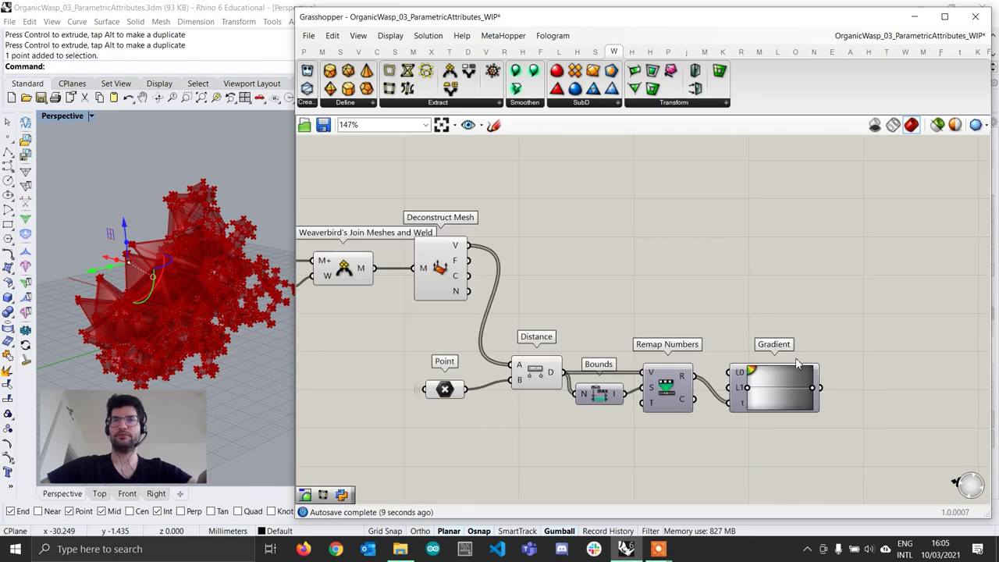
double_click(750, 255)
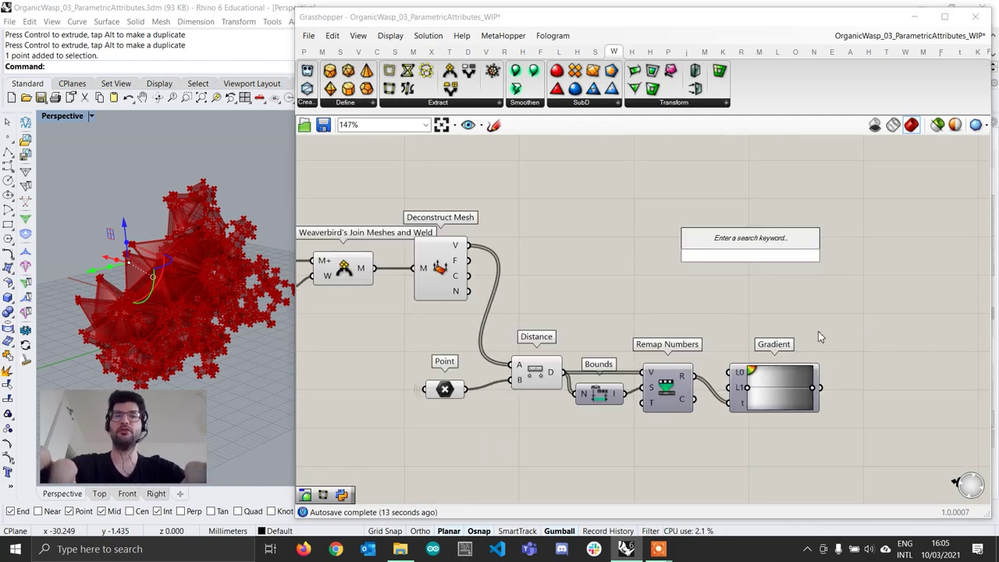
type("constr")
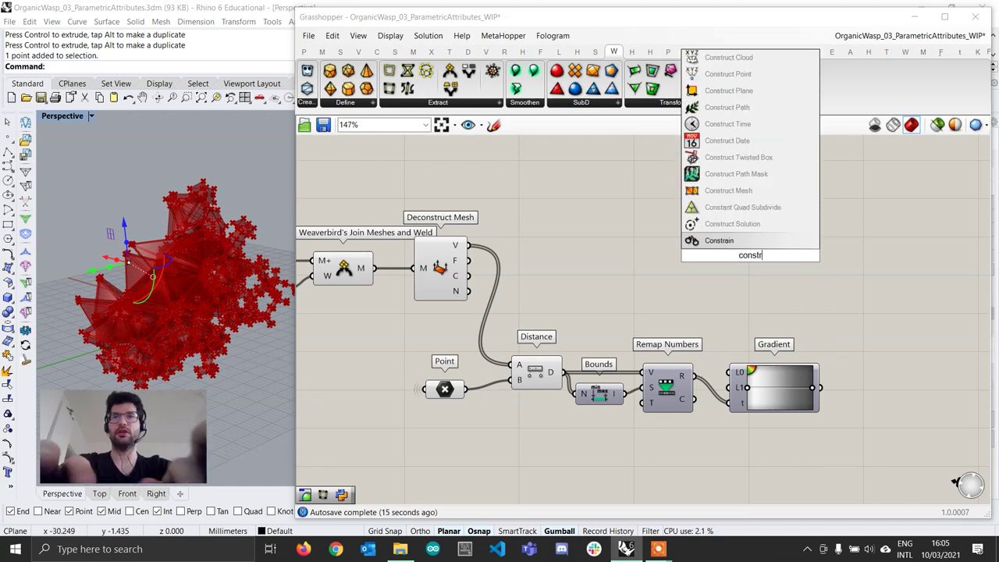
type("uct mesh")
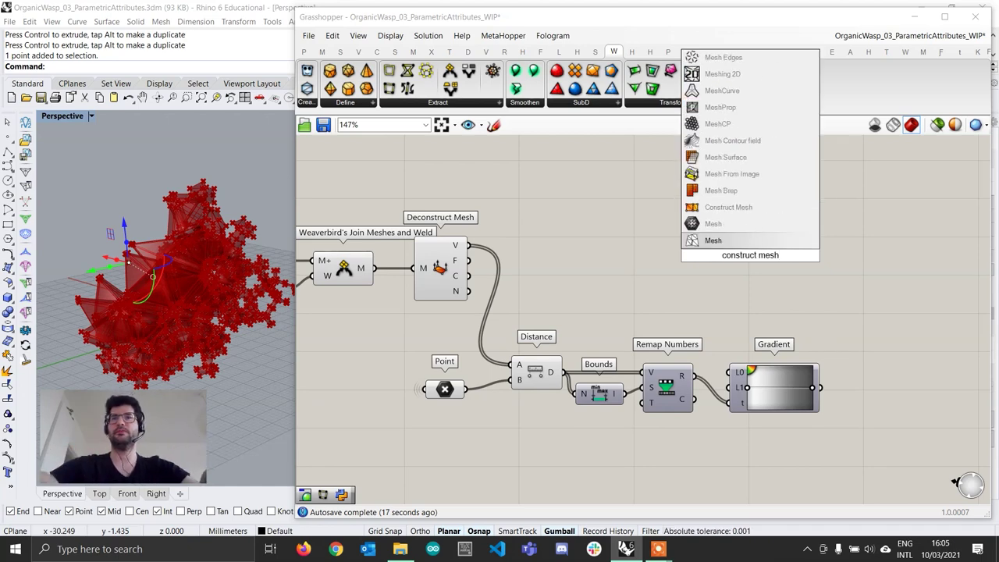
key("Up")
key("Up")
key("Return")
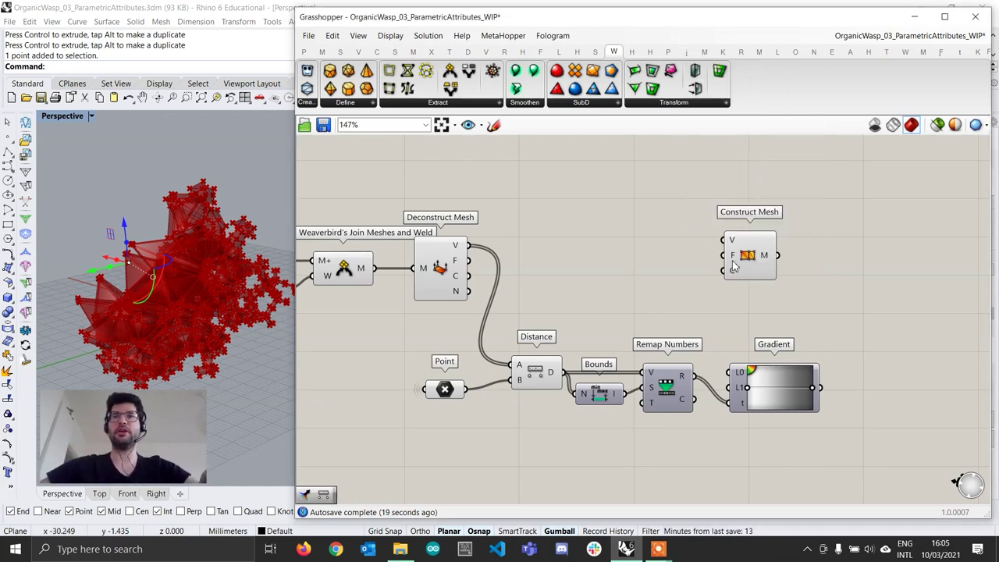
Move Construct Mesh further along and connect Deconstruct Mesh's vertices and faces plus the Gradient output as its V, F and C inputs
left_click_drag(733, 266, 850, 287)
left_click_drag(468, 246, 819, 250)
left_click_drag(468, 261, 856, 276)
left_click(814, 353)
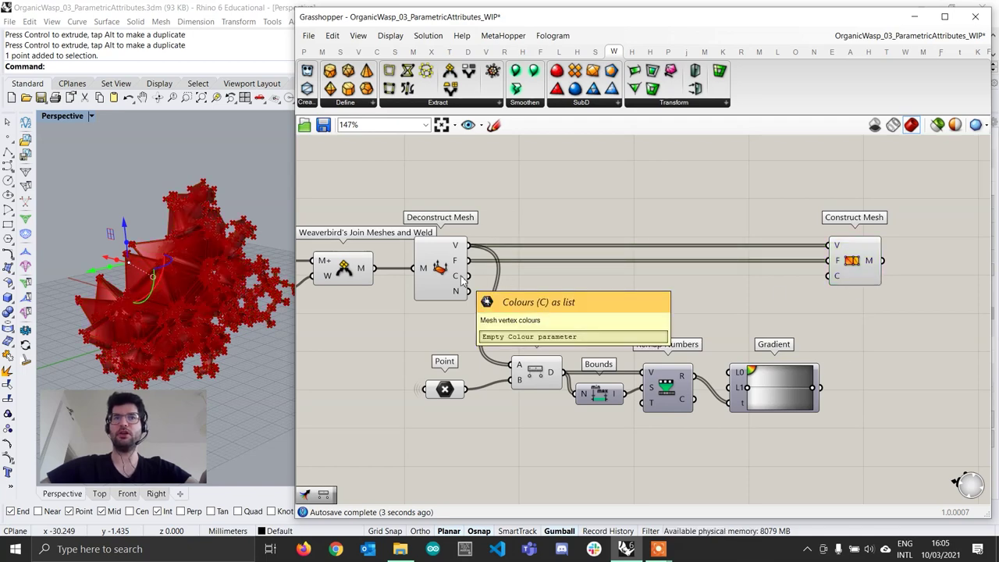
left_click_drag(819, 387, 830, 291)
scroll(652, 335, "down", 2)
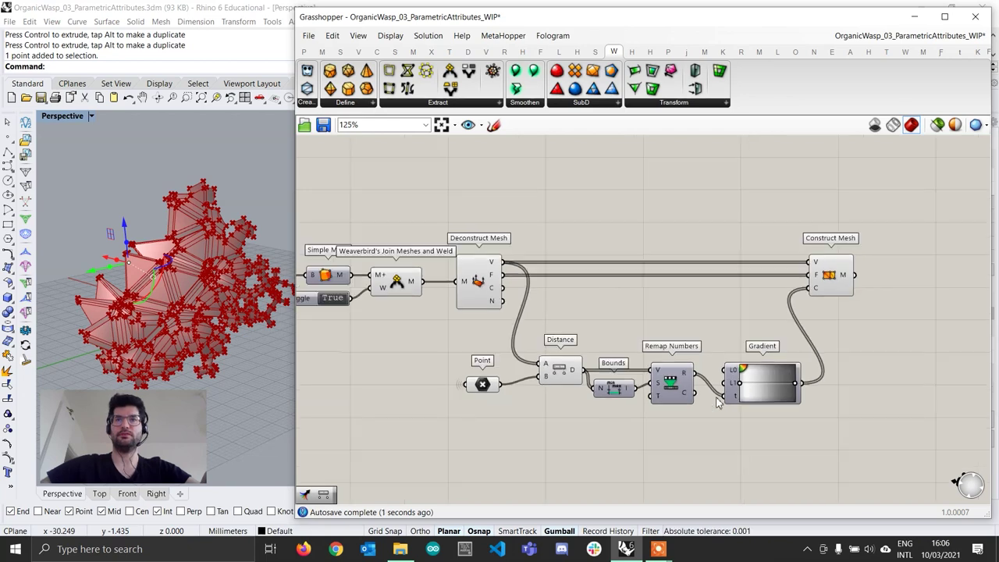
Turn off the preview of the components from Deconstruct Mesh through the Gradient, leaving Construct Mesh's preview on
left_click_drag(718, 413, 452, 205)
right_click(452, 204)
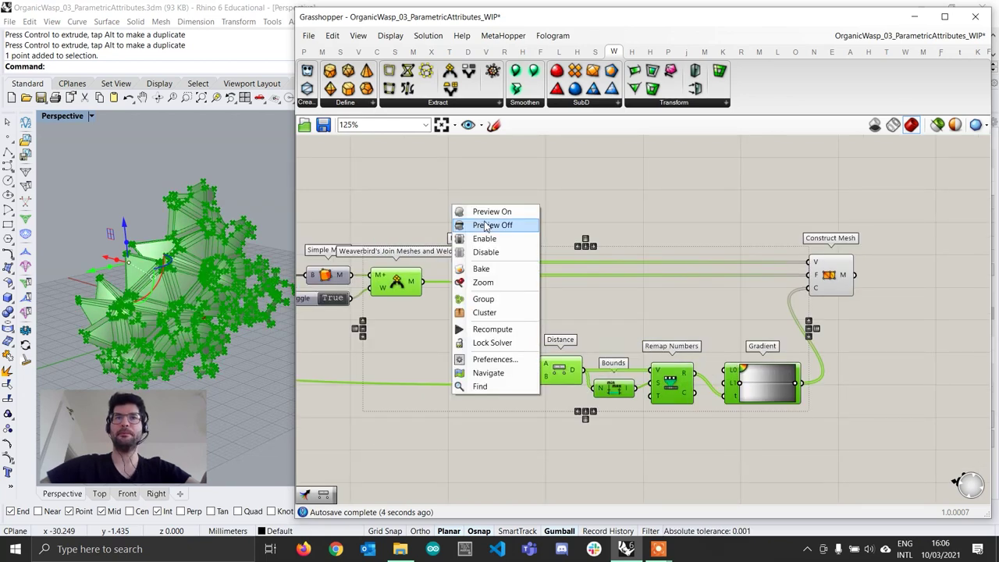
left_click(481, 225)
Move the attractor point in the Rhino viewport to another spot beside the aggregation and check the vertex colours
right_click_drag(188, 281, 172, 243)
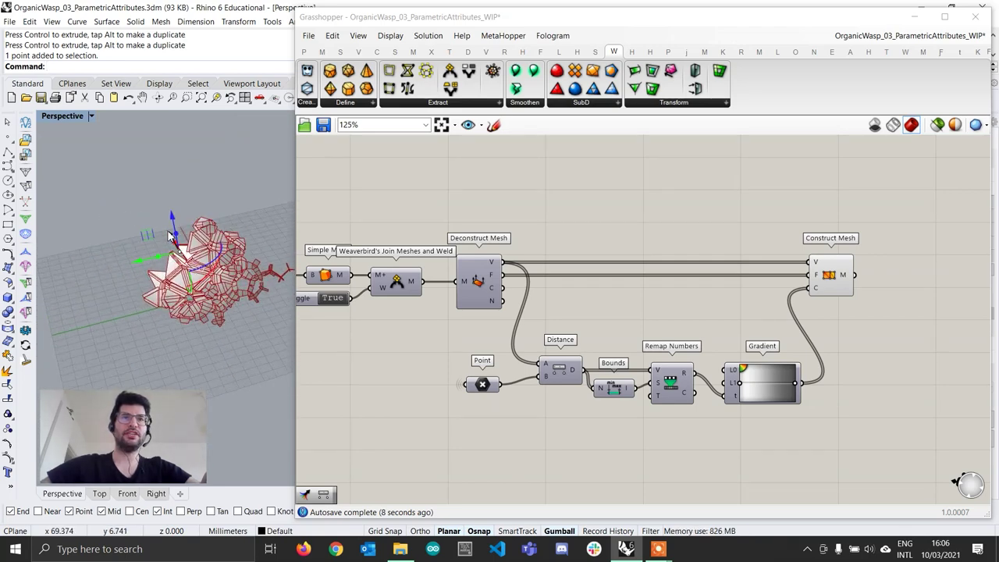
left_click_drag(172, 243, 222, 281)
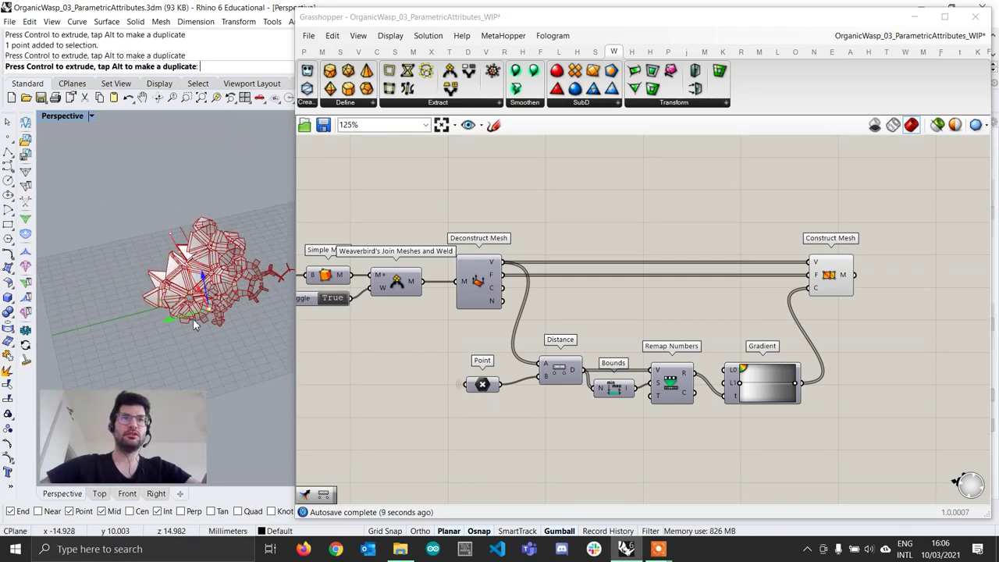
mouse_move(196, 324)
left_mouse_down()
mouse_move(227, 321)
mouse_move(195, 333)
left_mouse_up()
scroll(195, 333, "down", 3)
right_click_drag(195, 333, 181, 303)
scroll(181, 302, "up", 6)
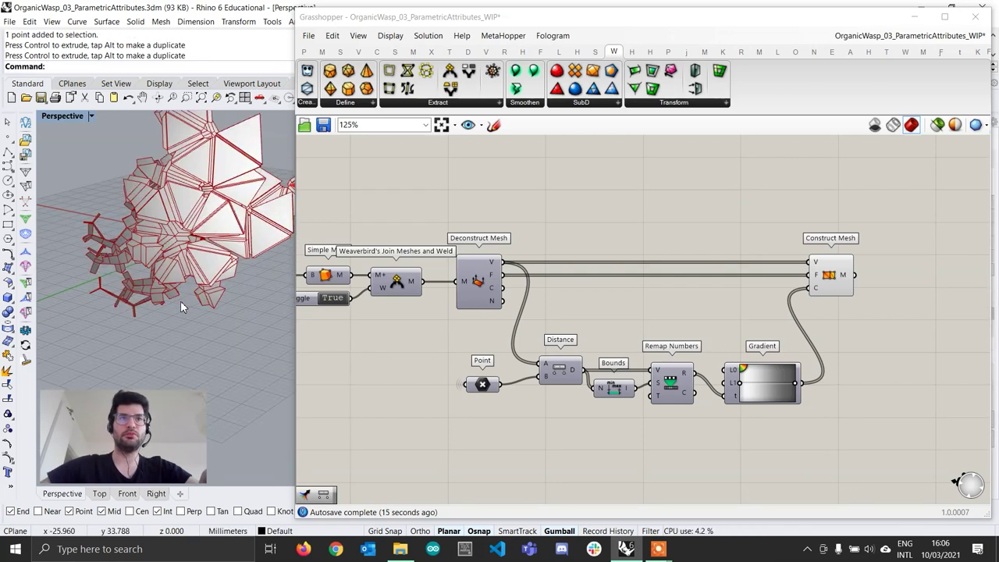
Darken the Gradient's dark grey end colour to black and check the shading on the mesh
right_click_drag(855, 386, 766, 362)
scroll(766, 362, "up", 1)
right_click(664, 365)
mouse_move(765, 440)
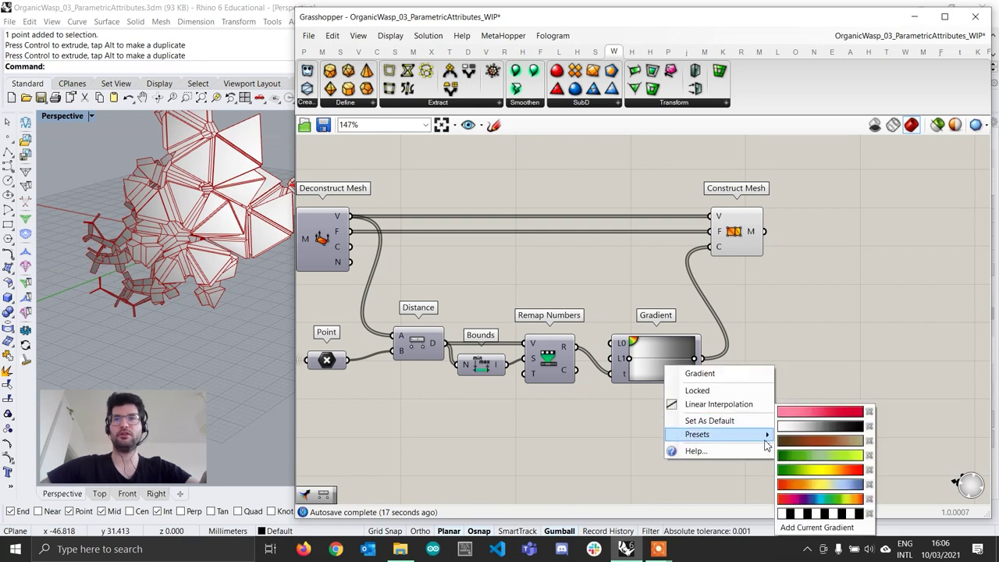
left_click(679, 361)
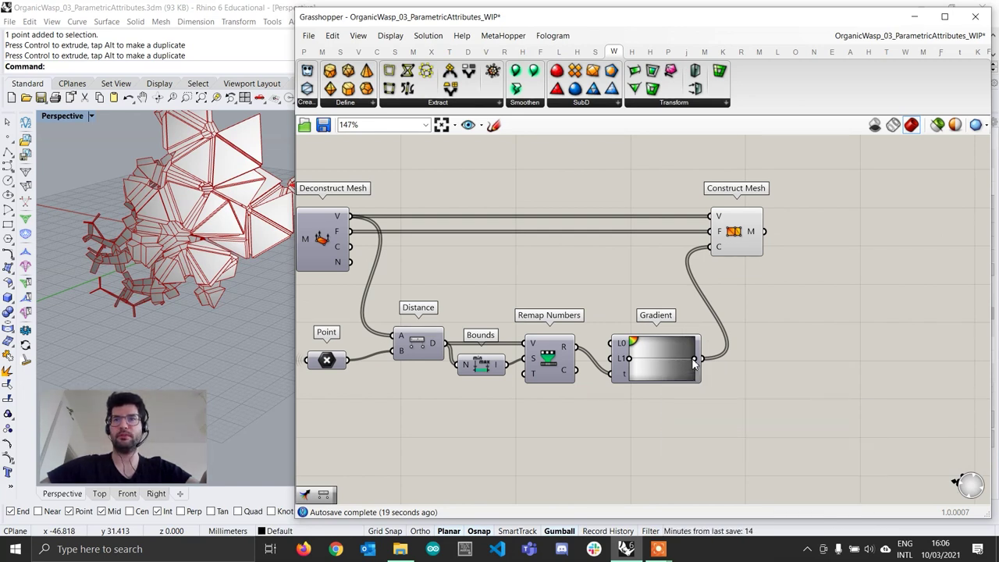
right_click(694, 361)
left_click_drag(797, 413, 837, 428)
left_click(920, 374)
right_click_drag(145, 300, 186, 282)
scroll(186, 282, "up", 3)
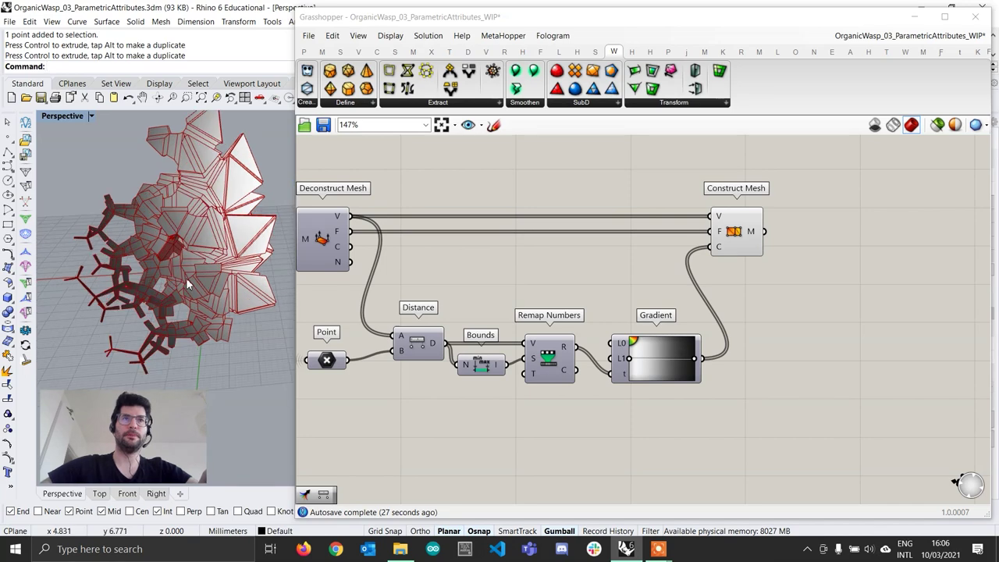
Add Weaverbird's Catmull-Clark Subdivision after Construct Mesh and connect the constructed mesh to its M input
left_click(733, 236)
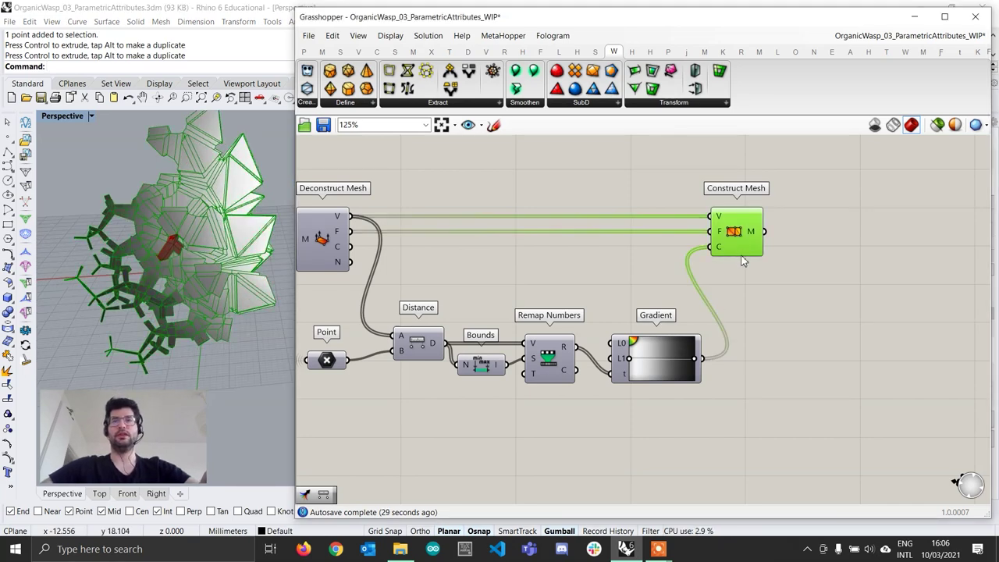
scroll(743, 261, "down", 3)
right_click_drag(740, 262, 647, 311)
scroll(660, 265, "up", 2)
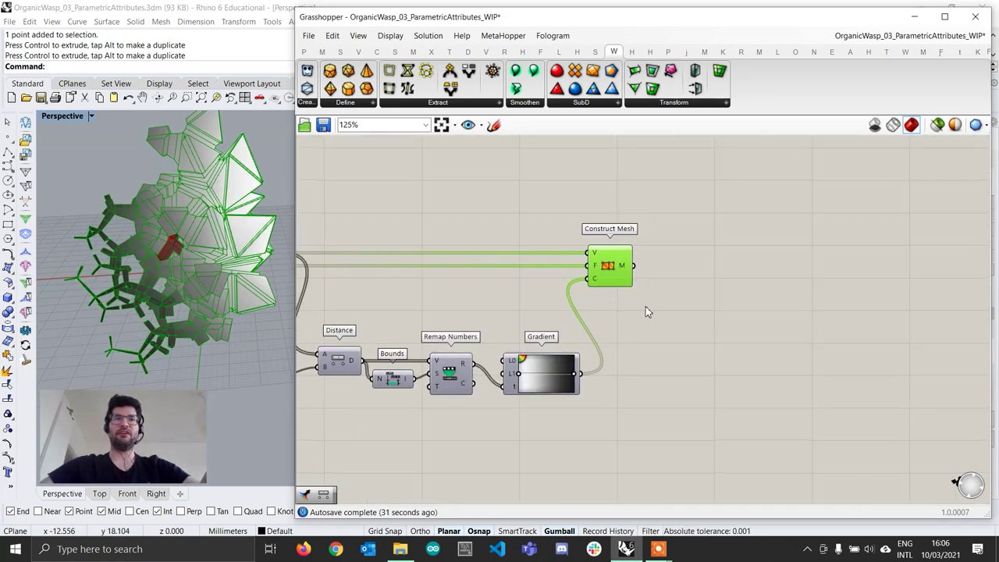
left_click(755, 307)
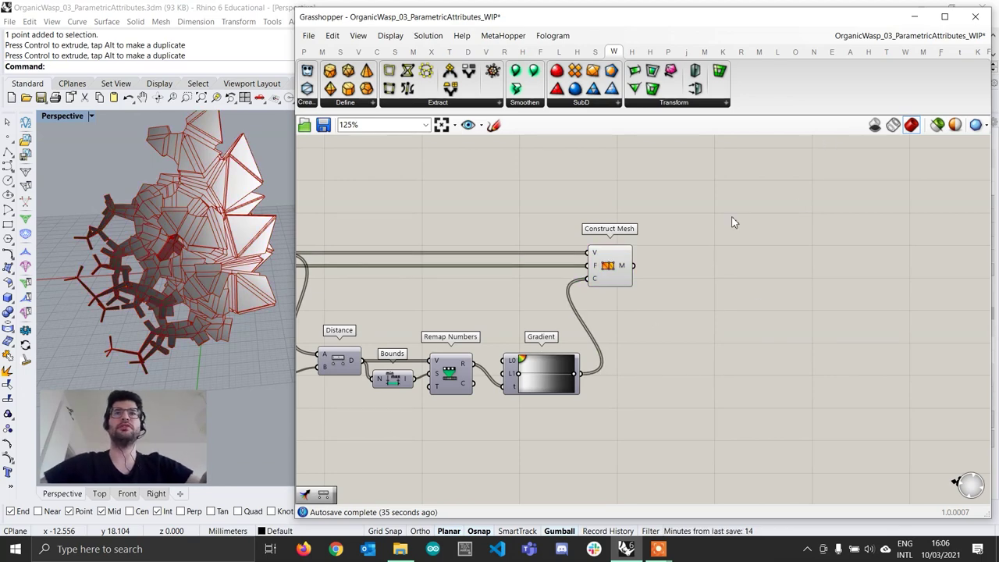
left_click(595, 104)
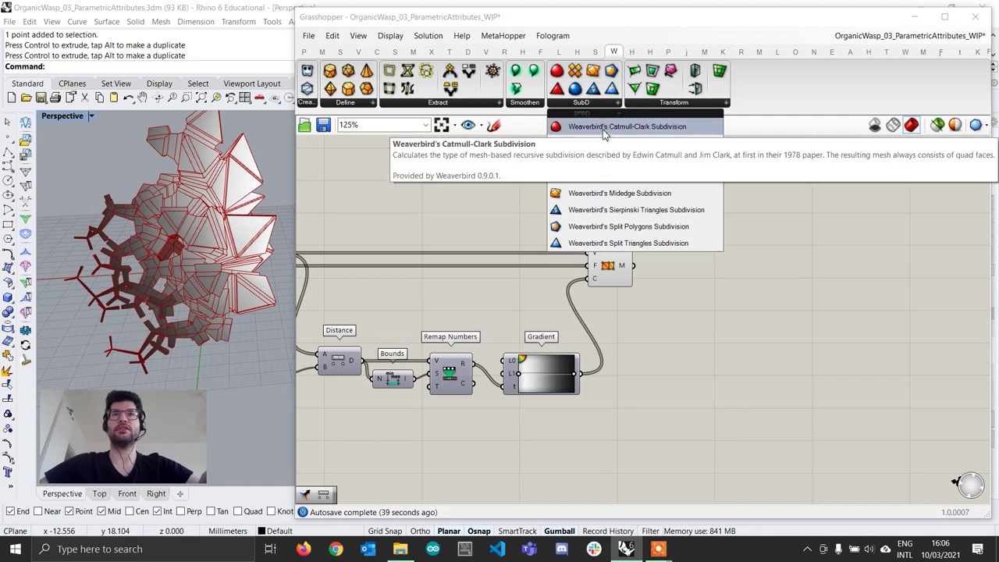
left_click(605, 128)
scroll(710, 286, "up", 2)
left_click(721, 274)
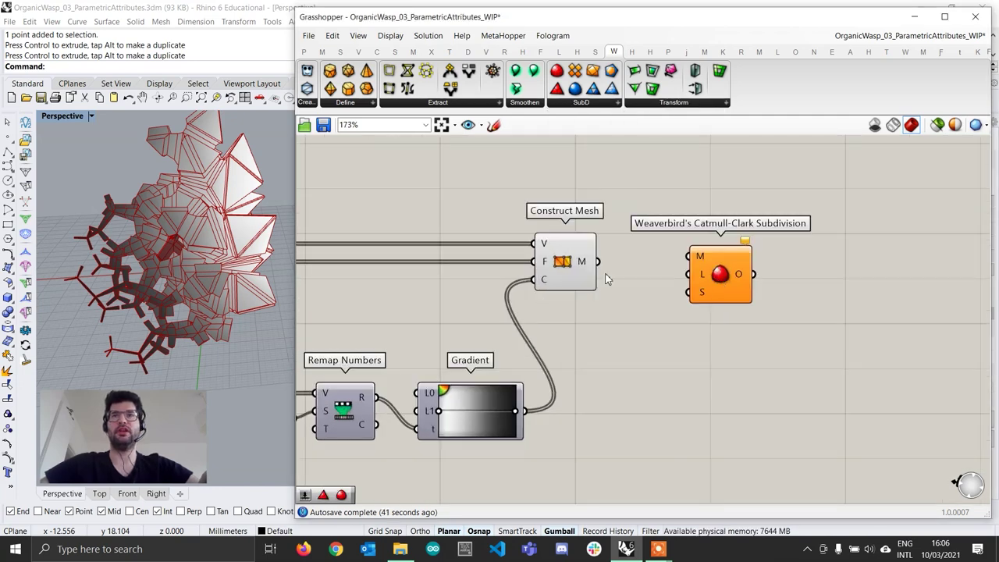
left_click_drag(597, 261, 689, 256)
left_click_drag(725, 290, 792, 296)
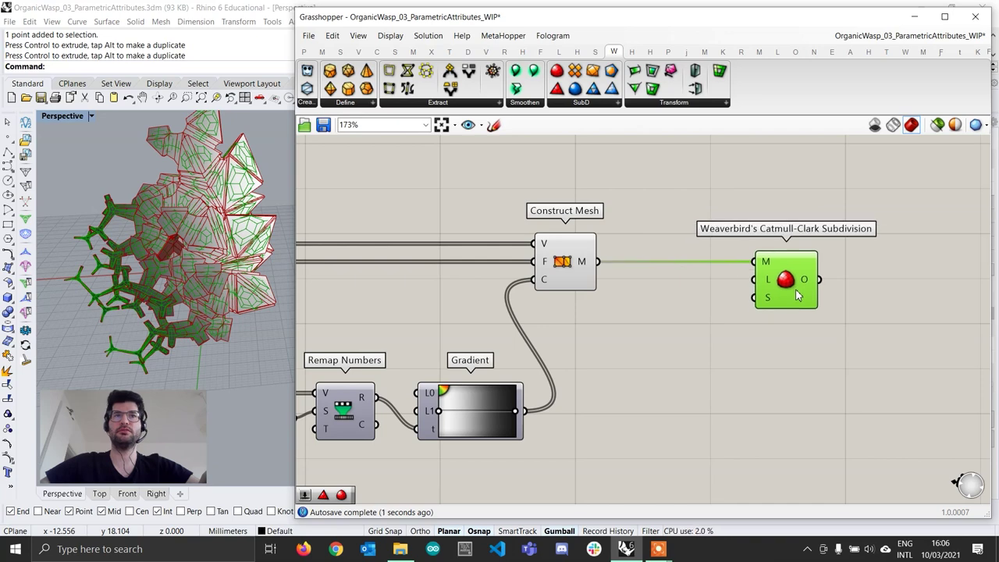
Turn off the preview of the Construct Mesh component
left_click(768, 320)
left_click(570, 269)
right_click(570, 263)
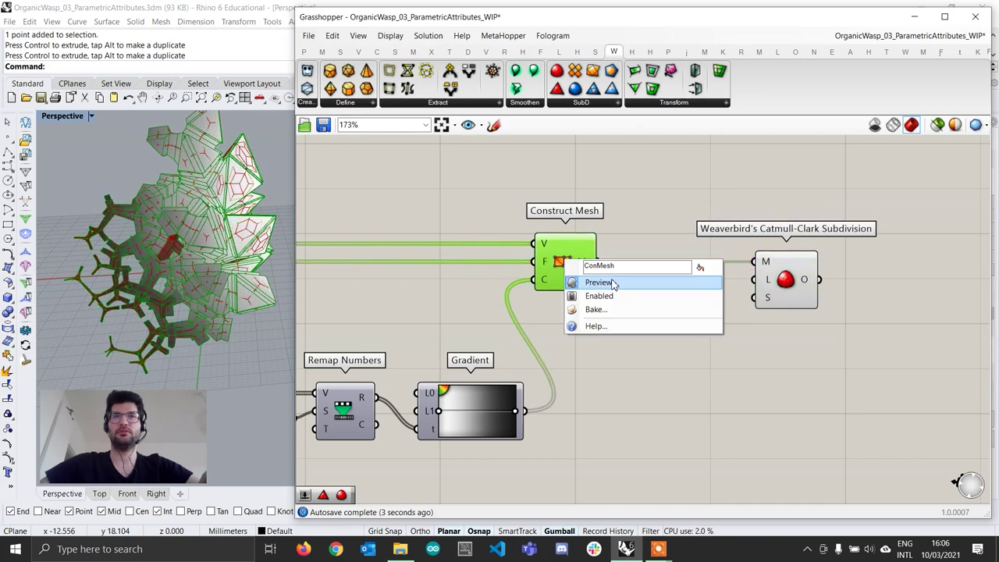
left_click(621, 284)
left_click(685, 312)
Add a number slider set to 2, connect it to the Catmull-Clark Subdivision's L input, and inspect the subdivided mesh
mouse_move(779, 304)
left_mouse_down()
mouse_move(827, 309)
mouse_move(798, 296)
mouse_move(803, 286)
mouse_move(766, 307)
left_mouse_up()
left_click(713, 303)
double_click(711, 292)
type("2")
key("Return")
left_click_drag(832, 292, 836, 288)
scroll(188, 234, "up", 5)
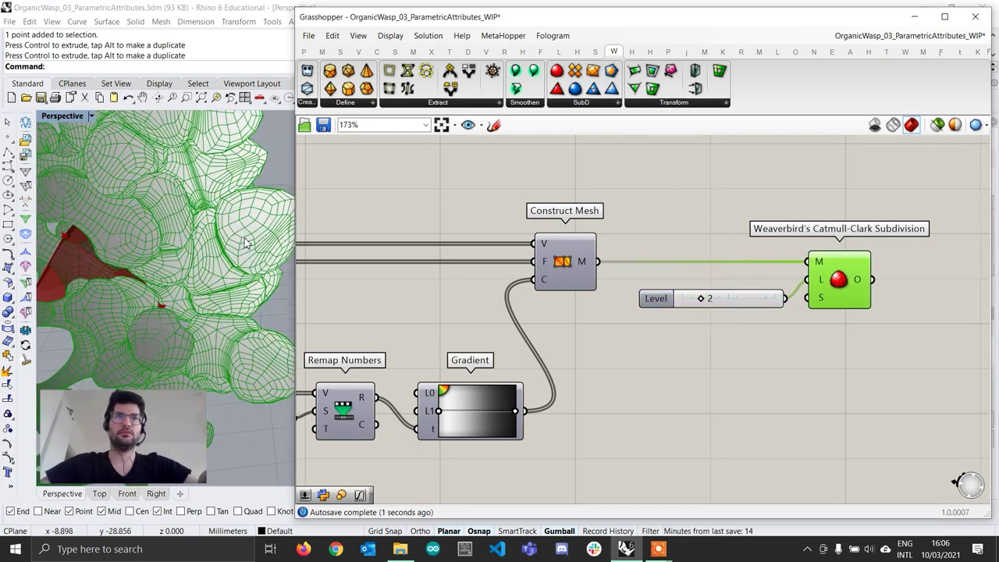
right_click_drag(176, 242, 289, 248)
scroll(148, 227, "up", 7)
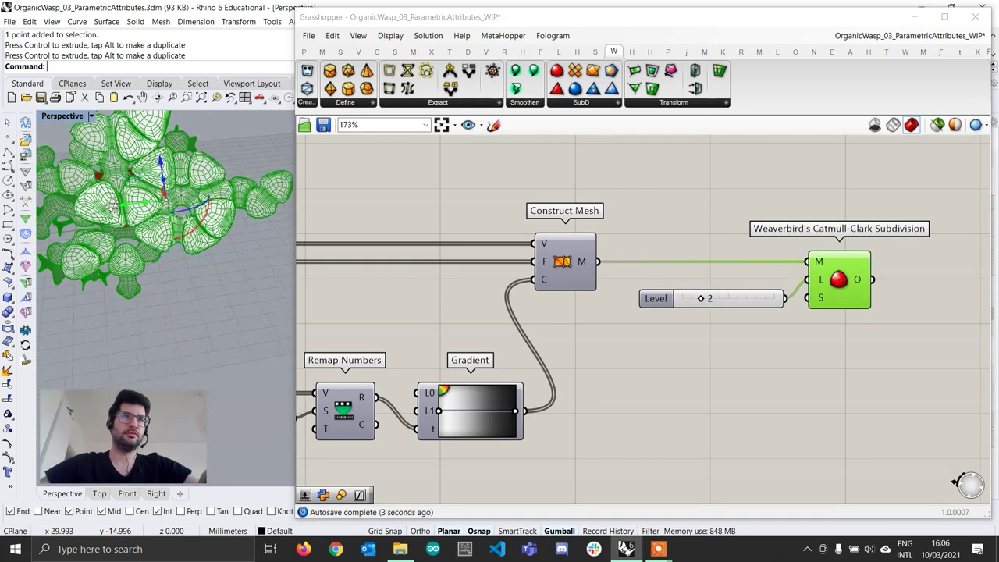
right_click_drag(153, 225, 244, 207)
Align the Level slider with the L input of the Catmull-Clark Subdivision component
left_click(885, 360)
right_click_drag(819, 353, 640, 357)
left_click_drag(682, 302, 679, 302)
left_click_drag(579, 306, 577, 295)
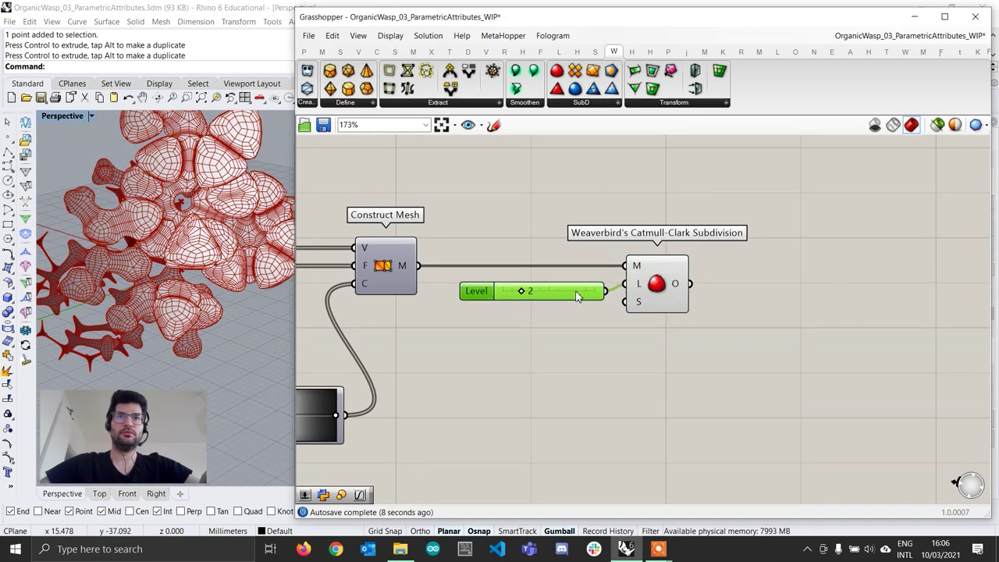
left_click(675, 364)
double_click(709, 340)
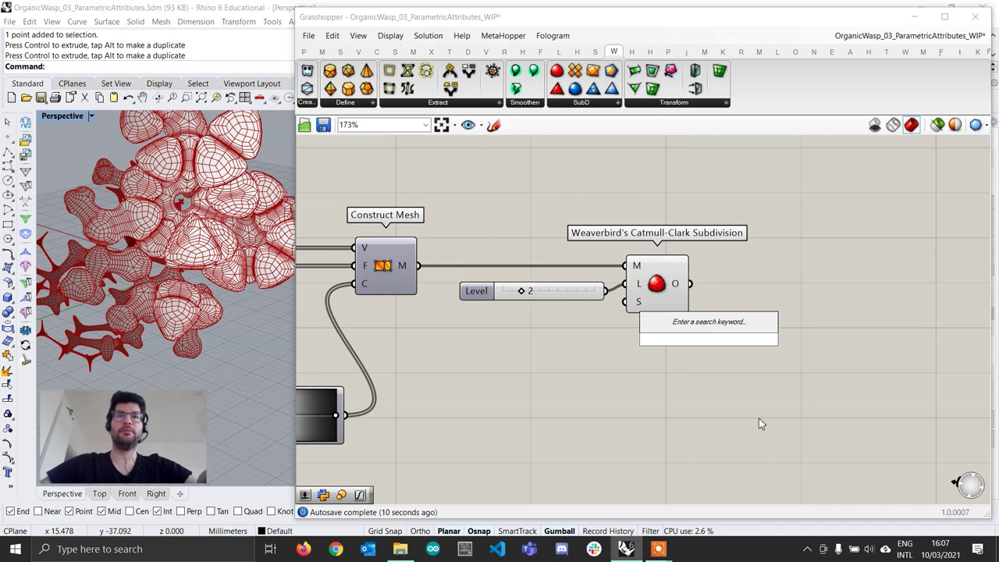
type("smot")
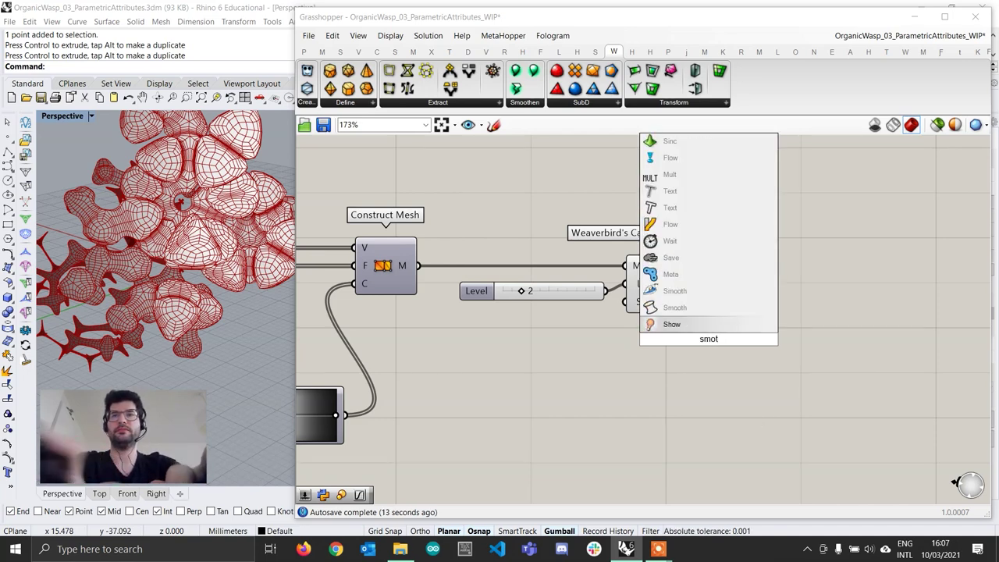
key("BackSpace")
type("ot")
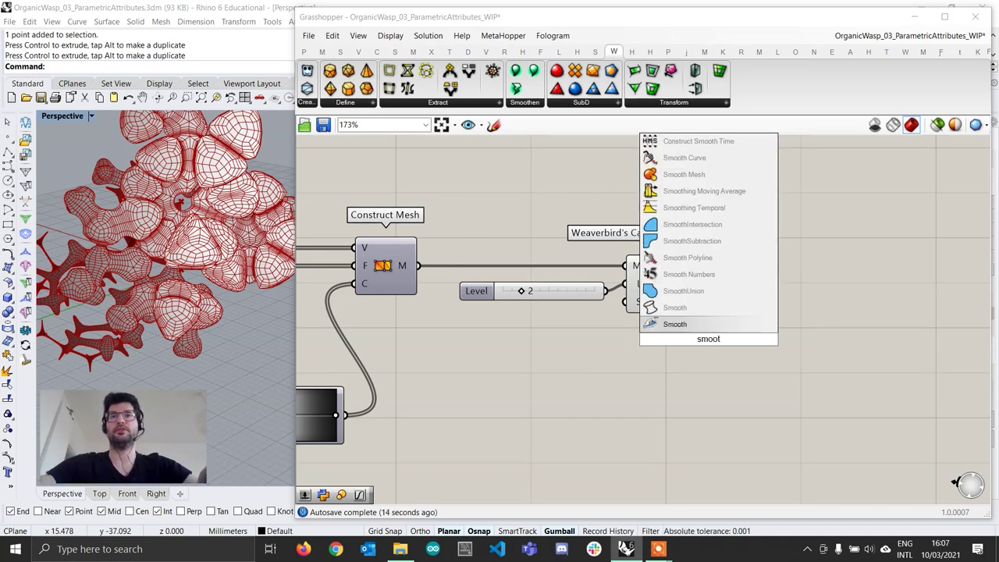
key("BackSpace")
key("BackSpace")
key("BackSpace")
key("BackSpace")
key("BackSpace")
type("lap")
left_click(793, 416)
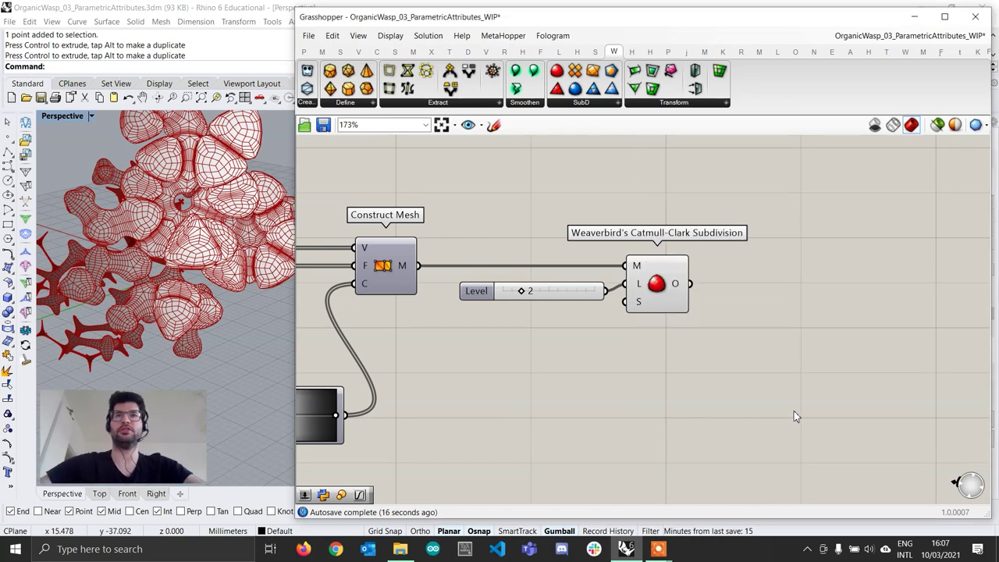
Add Weaverbird's Laplacian Smoothing fed by the Catmull-Clark output and connect a slider set to 5 to its L input
left_click_drag(515, 92, 817, 339)
double_click(699, 347)
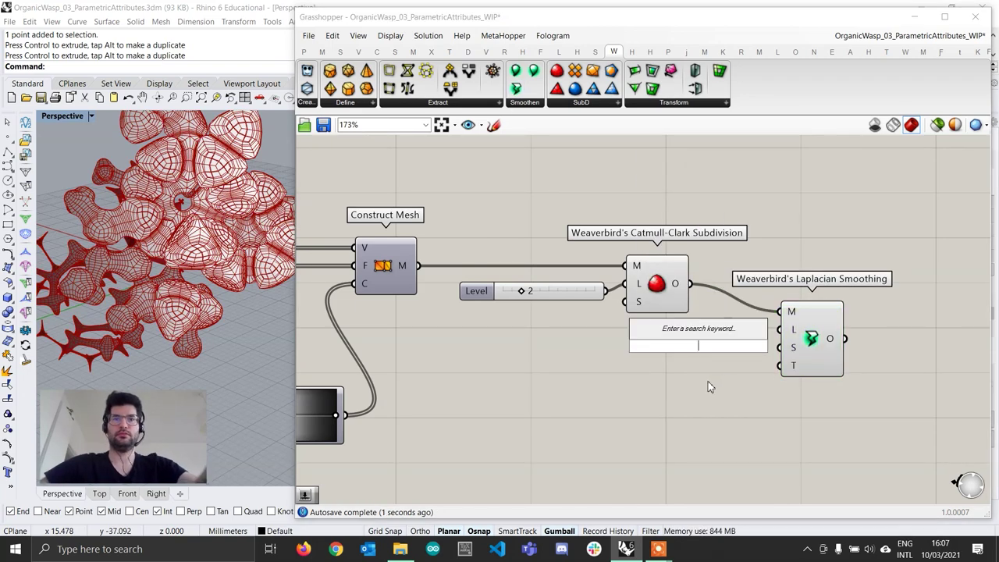
type("5")
key("Return")
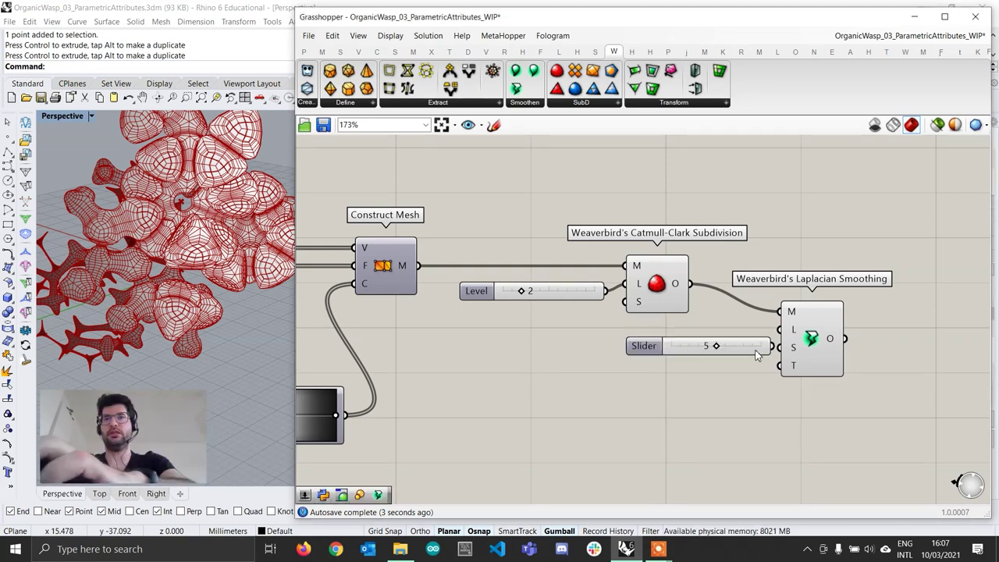
left_click_drag(758, 350, 735, 345)
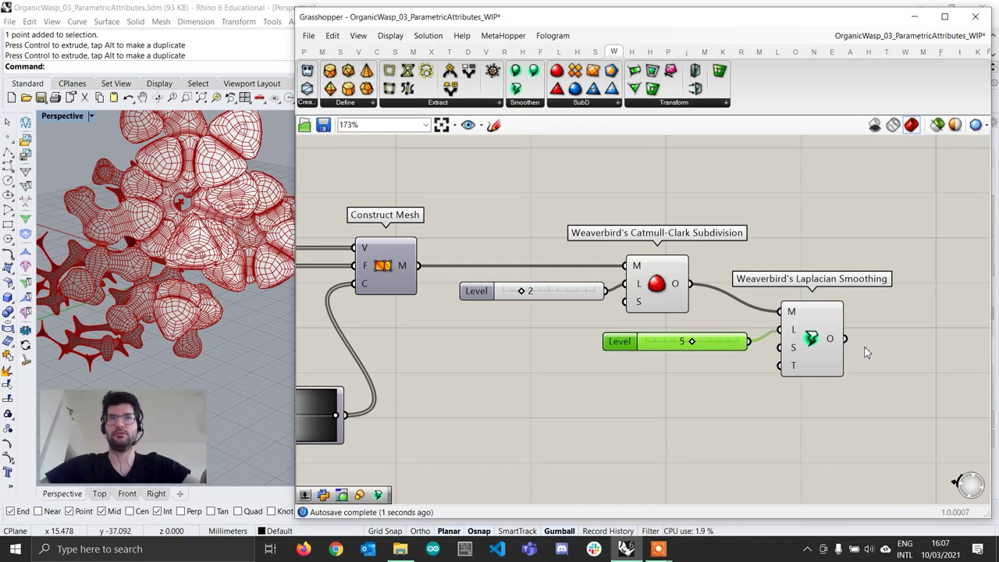
left_click(862, 348)
Turn off the preview of the Catmull-Clark Subdivision and inspect the smoothed mesh in the Rhino viewport
left_click_drag(720, 395, 566, 197)
right_click(609, 182)
left_click(627, 202)
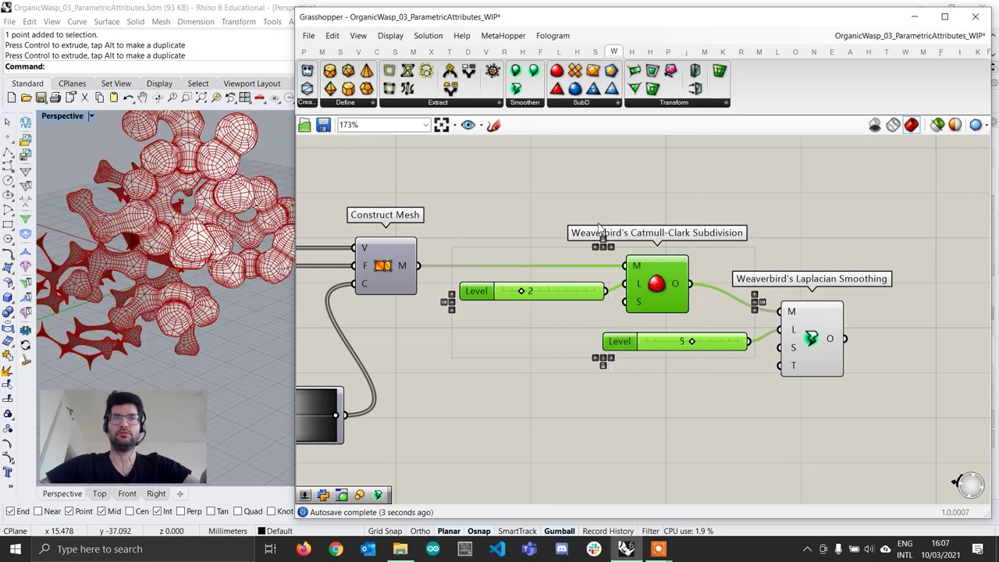
right_click_drag(217, 269, 227, 250)
scroll(211, 269, "down", 5)
right_click_drag(191, 292, 175, 234)
scroll(156, 266, "up", 5)
Set the N slider of the stochastic aggregation to 250 parts
scroll(138, 215, "down", 6)
scroll(540, 295, "down", 4)
right_click_drag(387, 304, 866, 297)
right_click_drag(495, 297, 753, 316)
scroll(561, 300, "down", 3)
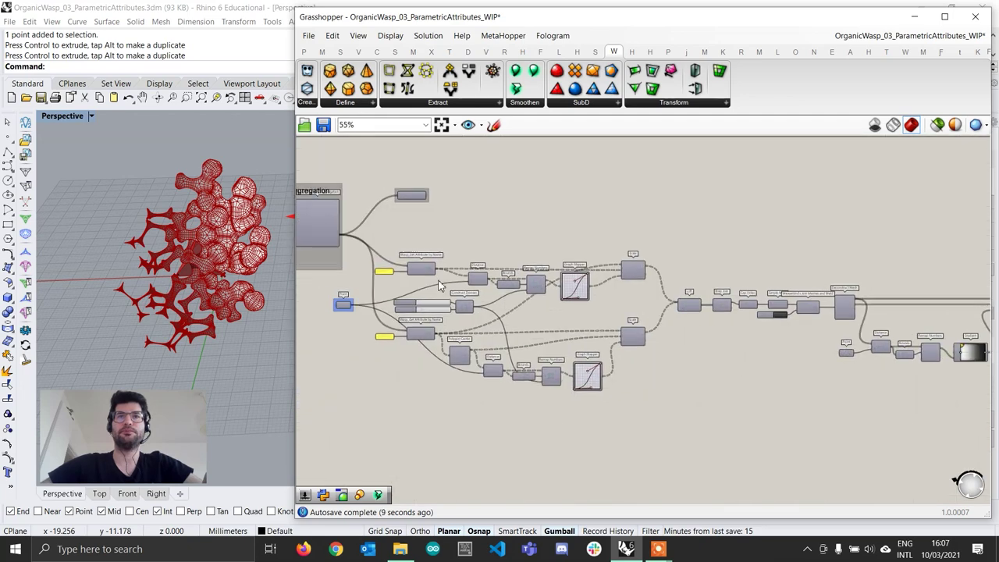
right_click_drag(440, 284, 600, 307)
scroll(422, 246, "up", 6)
double_click(468, 208)
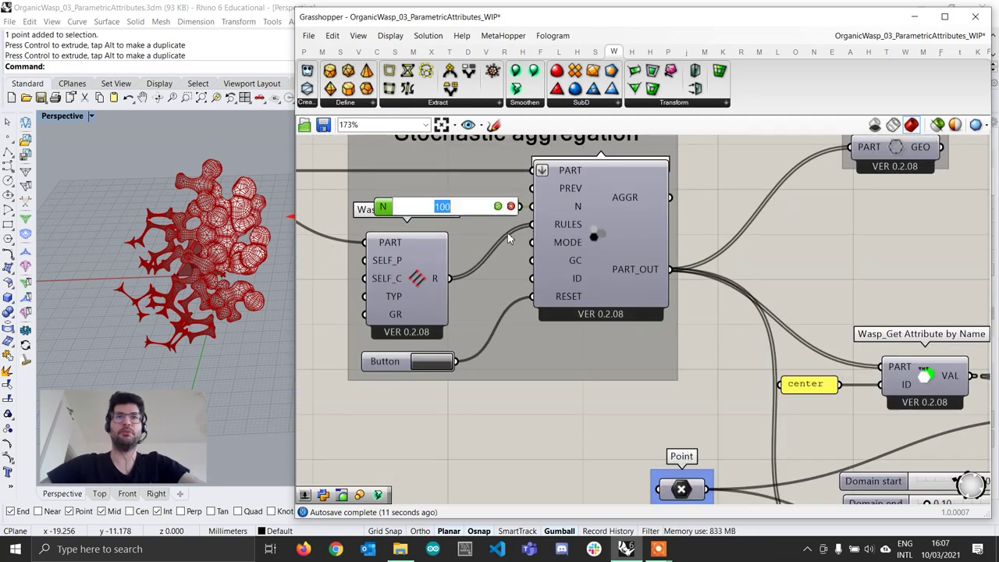
type("250")
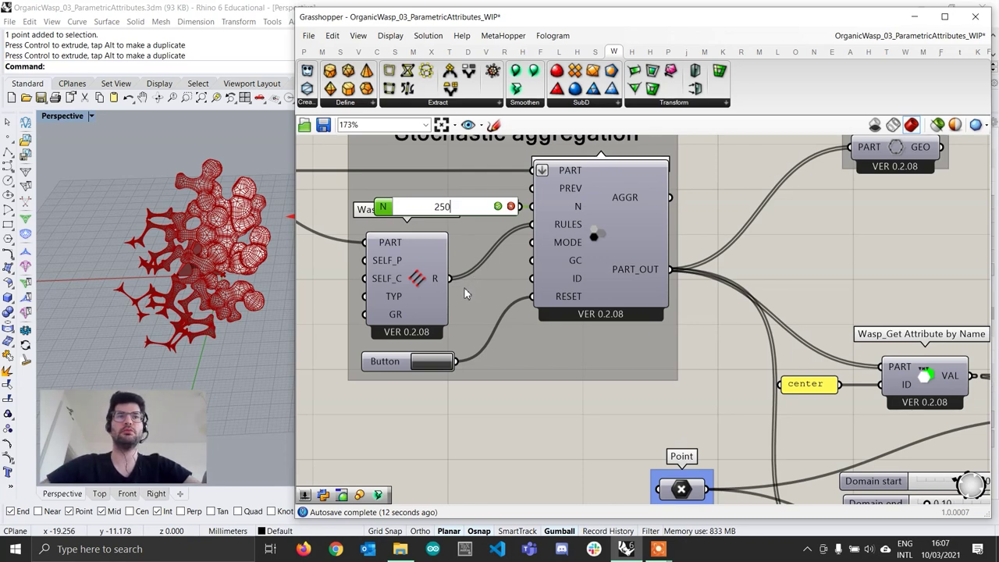
key("Return")
scroll(462, 286, "down", 1)
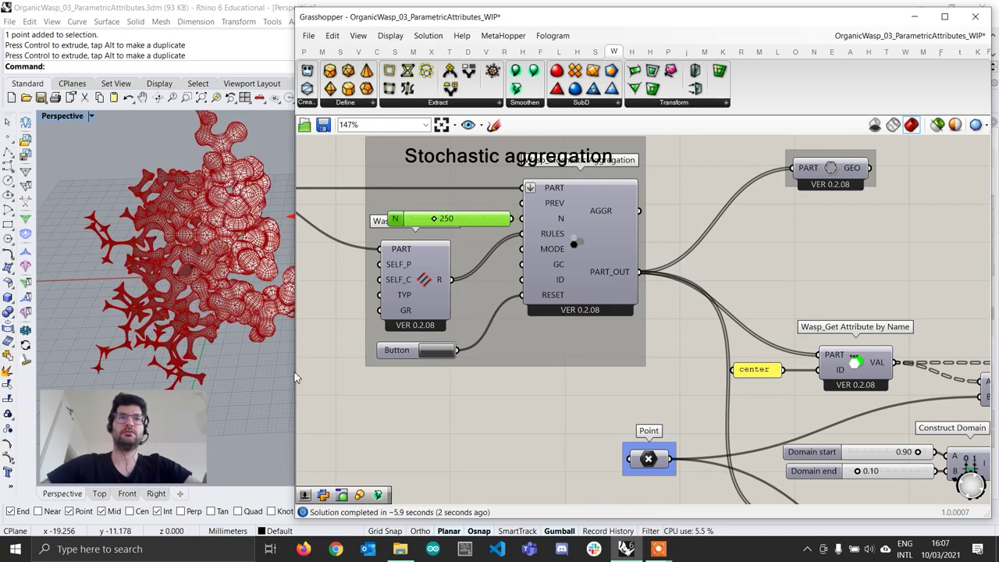
Narrow the Grasshopper window to enlarge the Rhino viewport and inspect the smoothed aggregation up close and from another angle
left_click(197, 326)
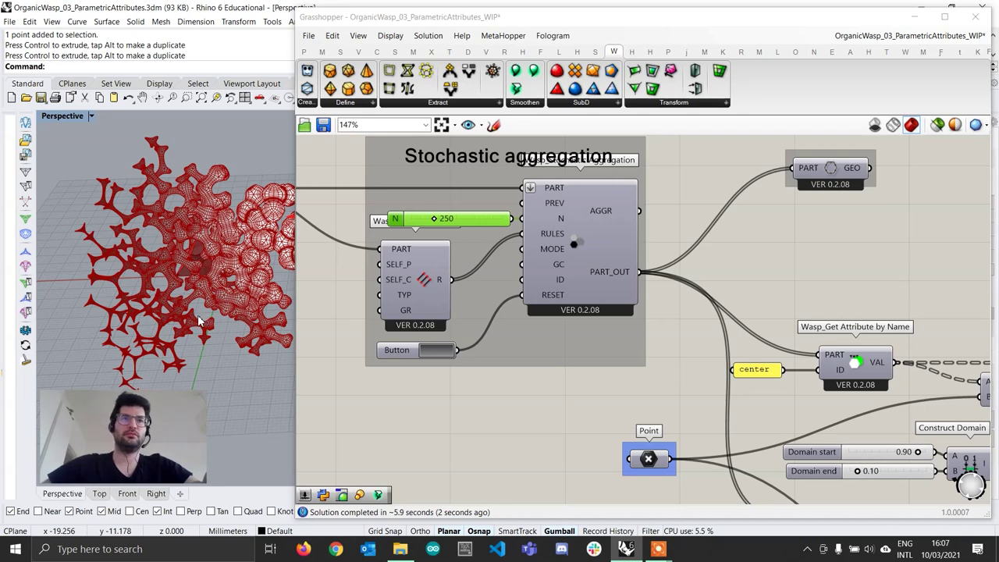
scroll(194, 311, "up", 5)
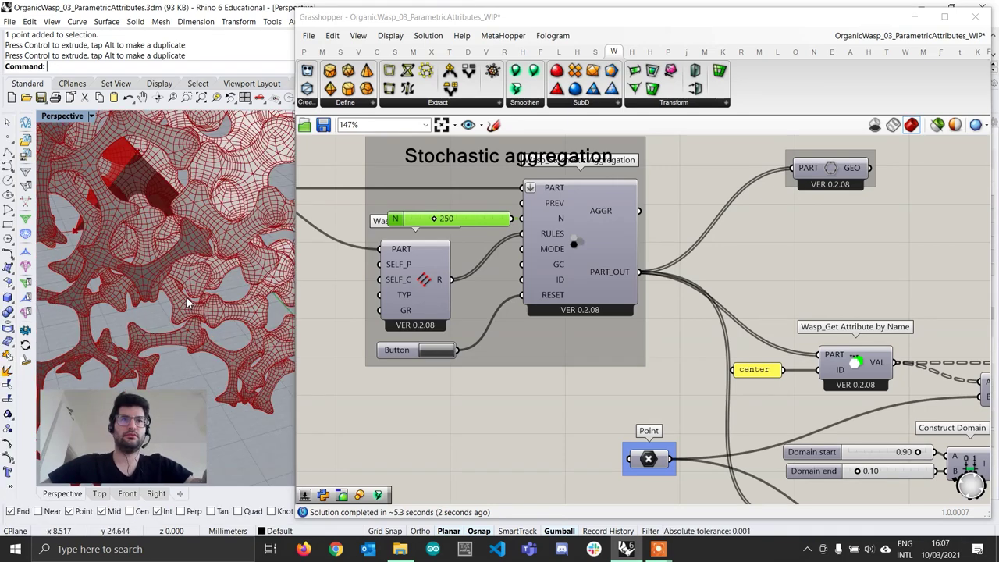
scroll(188, 303, "down", 5)
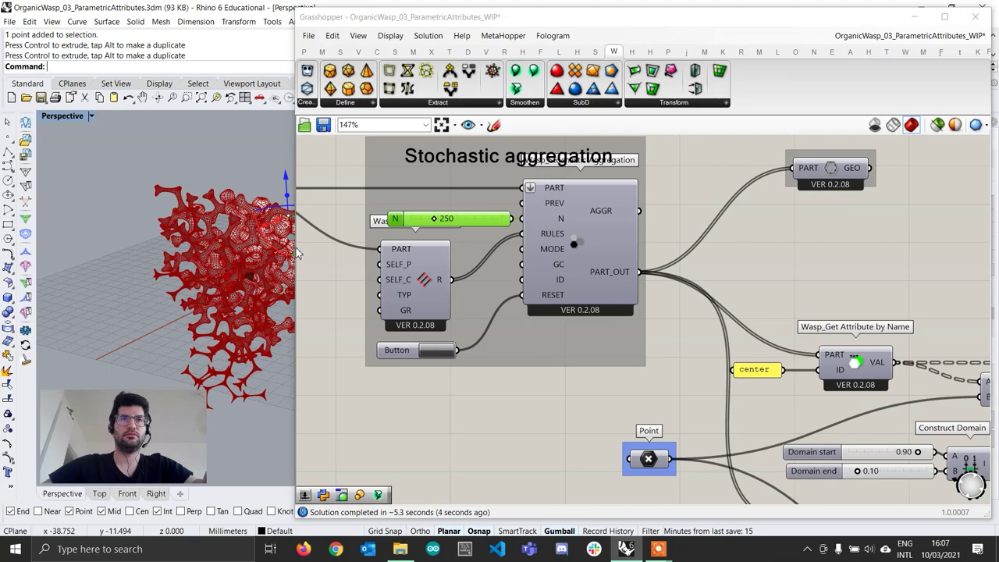
left_click_drag(295, 253, 489, 258)
scroll(204, 312, "up", 5)
scroll(204, 312, "down", 4)
right_click_drag(207, 314, 272, 322)
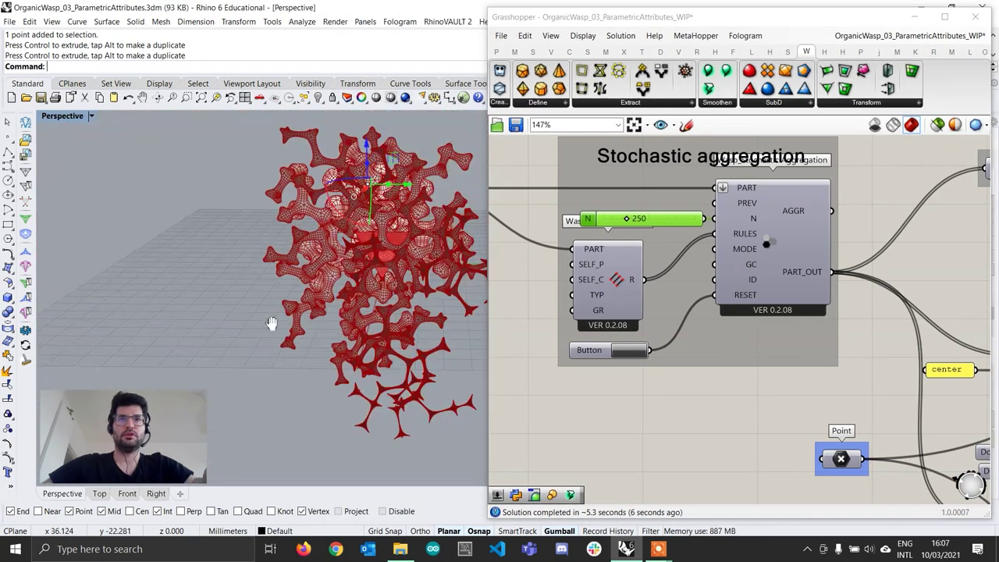
Turn off the preview of mesh edges so the smoothed aggregation shows only its shaded vertex colours
scroll(271, 323, "up", 3)
scroll(713, 330, "down", 3)
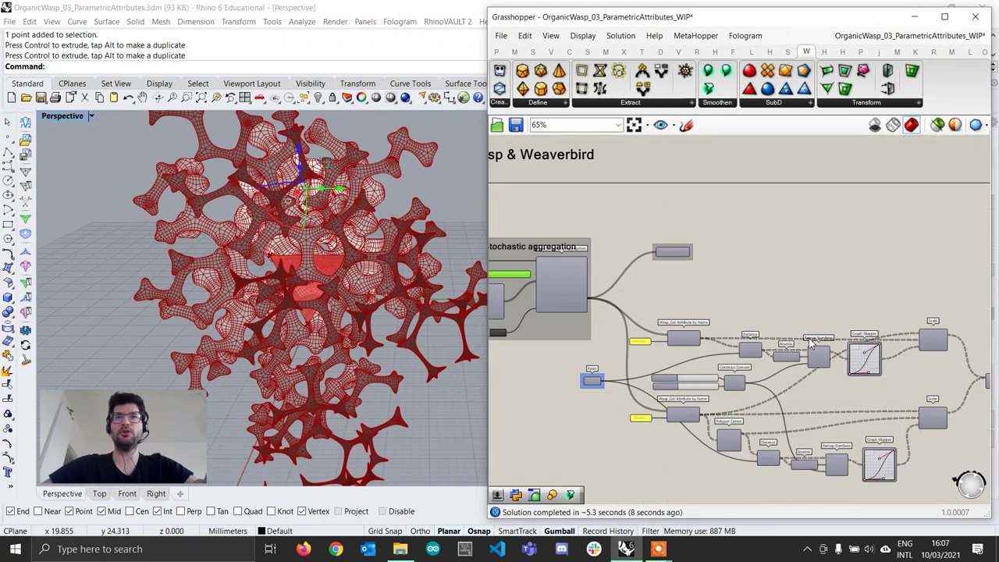
right_click_drag(910, 359, 604, 307)
scroll(308, 242, "up", 5)
scroll(352, 299, "down", 5)
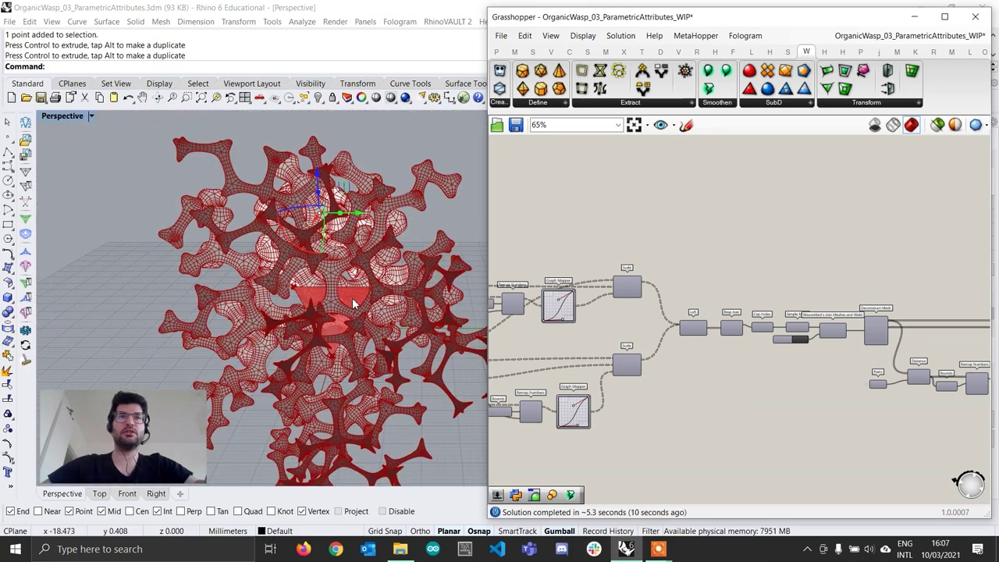
scroll(352, 303, "down", 5)
right_click_drag(352, 303, 249, 277)
scroll(296, 274, "up", 6)
right_click_drag(841, 250, 676, 233)
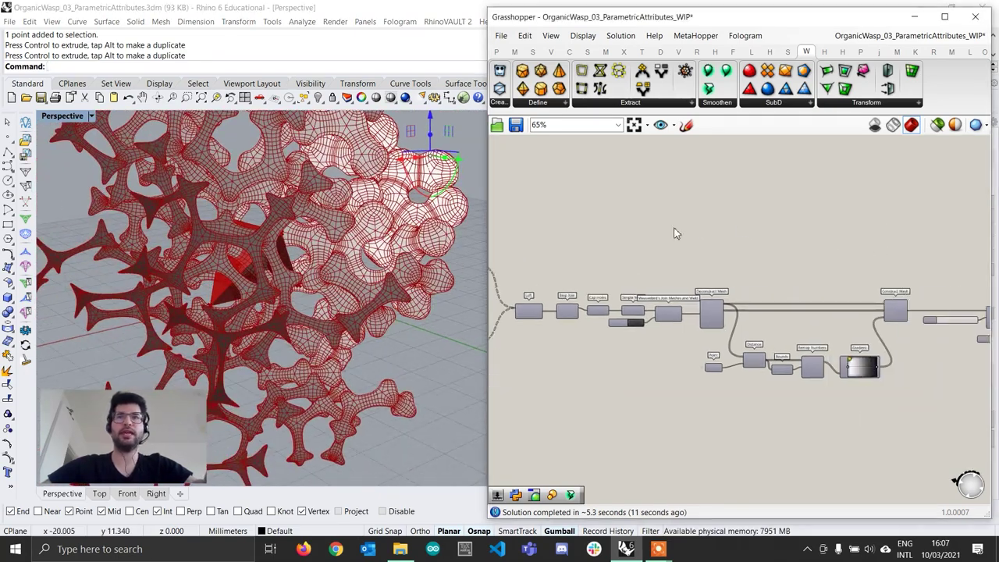
right_click_drag(936, 270, 674, 241)
scroll(793, 284, "up", 4)
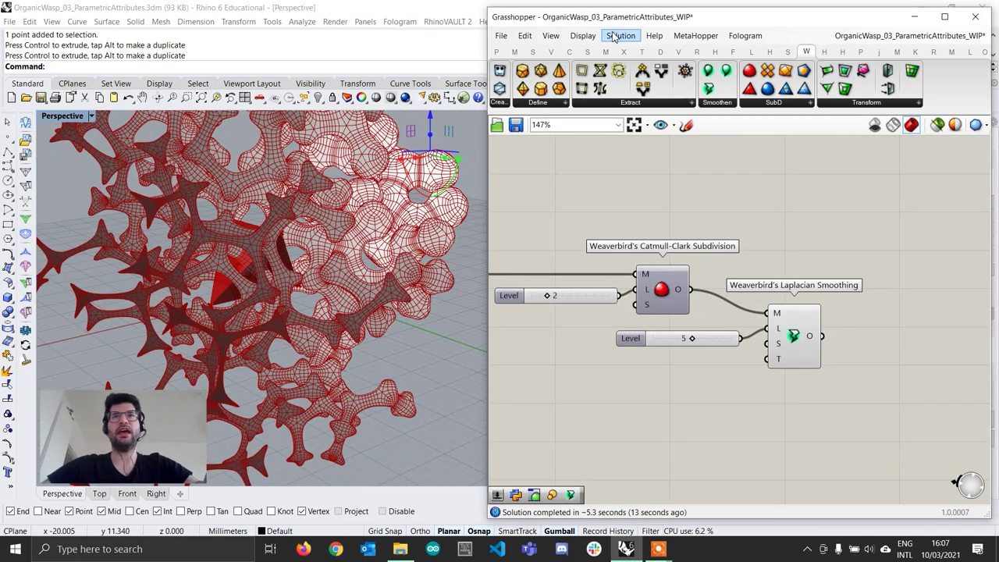
left_click(582, 35)
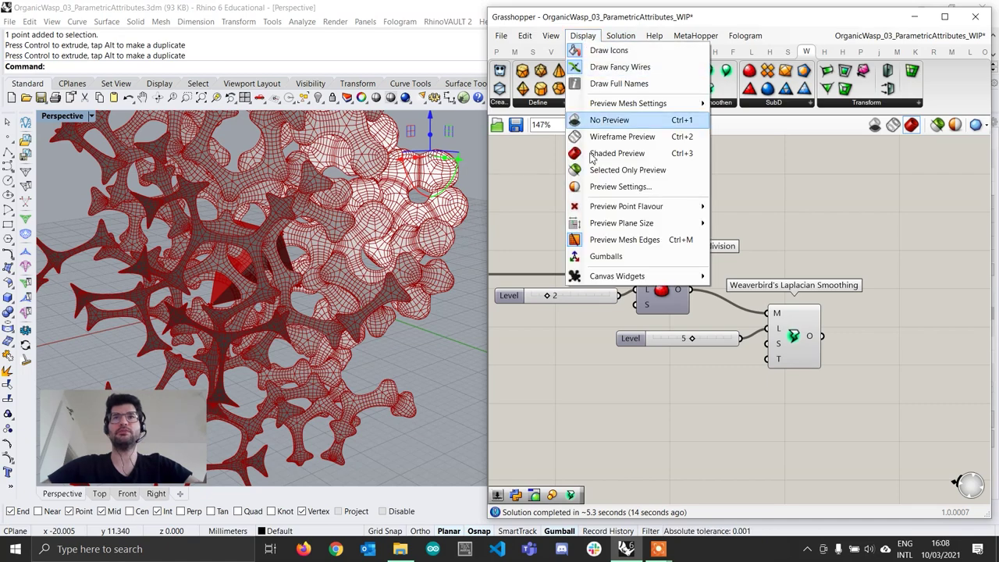
left_click(640, 242)
Examine the smoothed aggregation without mesh edges up close and from several angles, and look back over the component chain
scroll(290, 368, "down", 5)
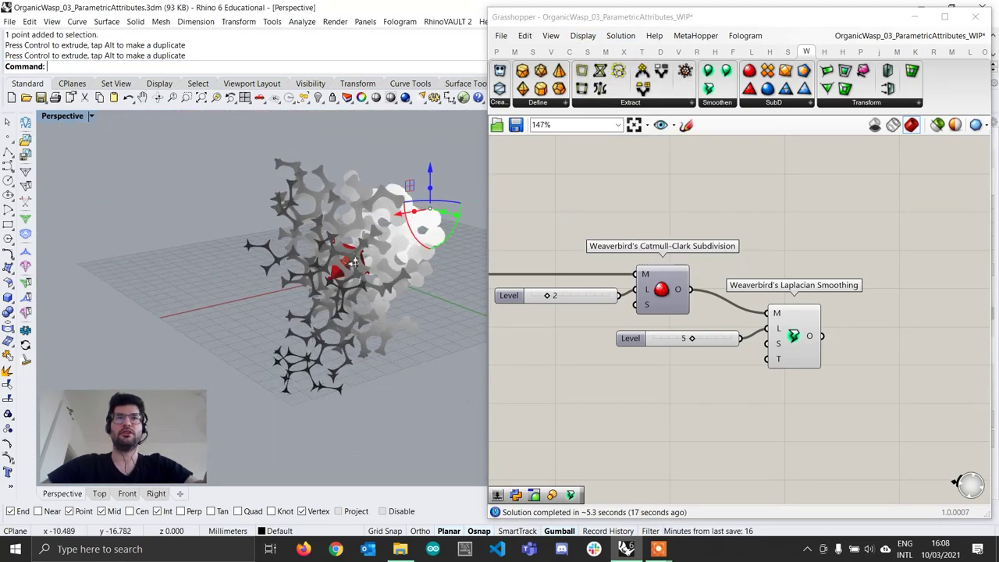
right_click_drag(291, 368, 238, 267)
scroll(284, 272, "up", 3)
scroll(238, 266, "up", 6)
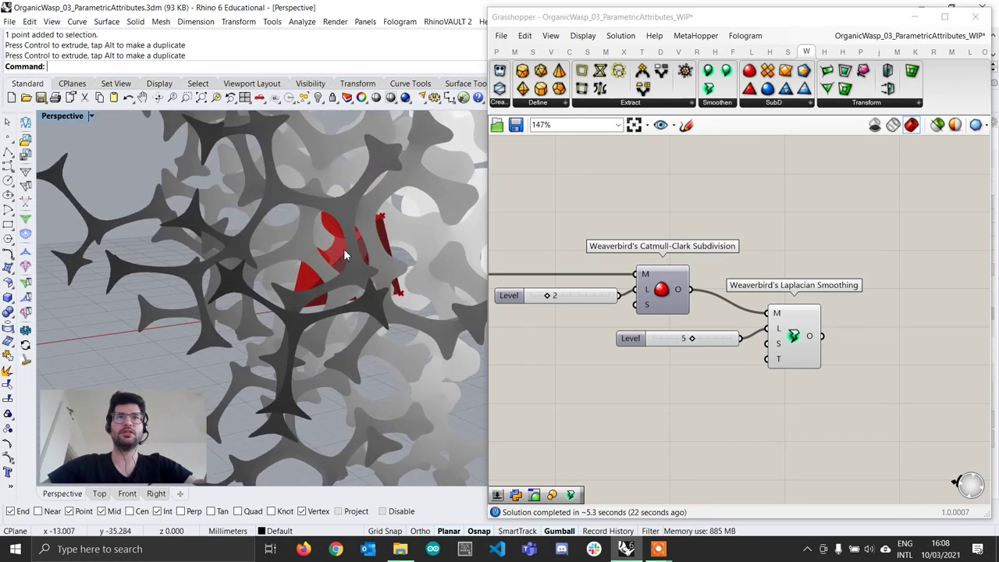
scroll(339, 259, "down", 3)
right_click_drag(861, 342, 716, 333)
scroll(712, 334, "up", 1)
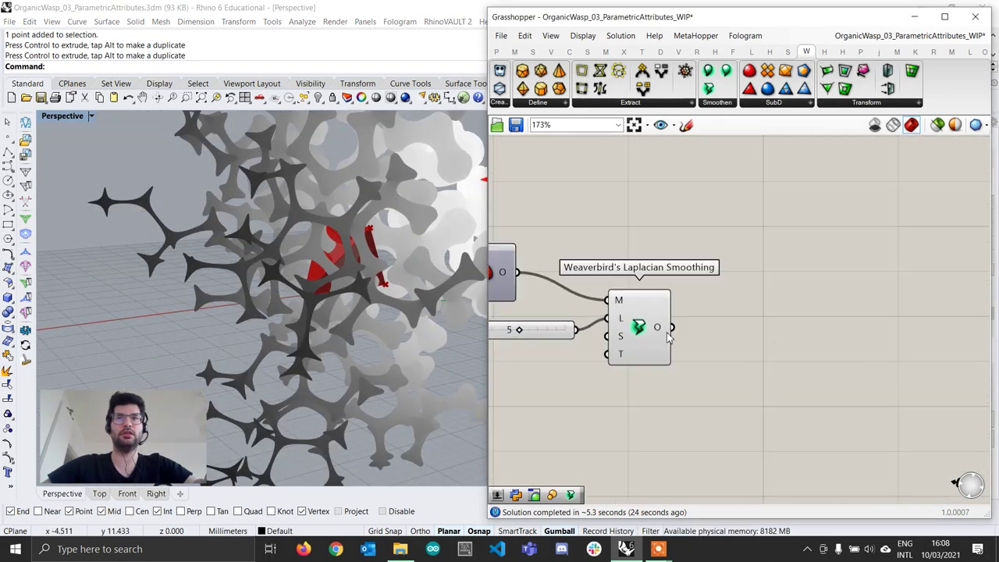
left_click_drag(645, 336, 632, 349)
scroll(314, 293, "down", 6)
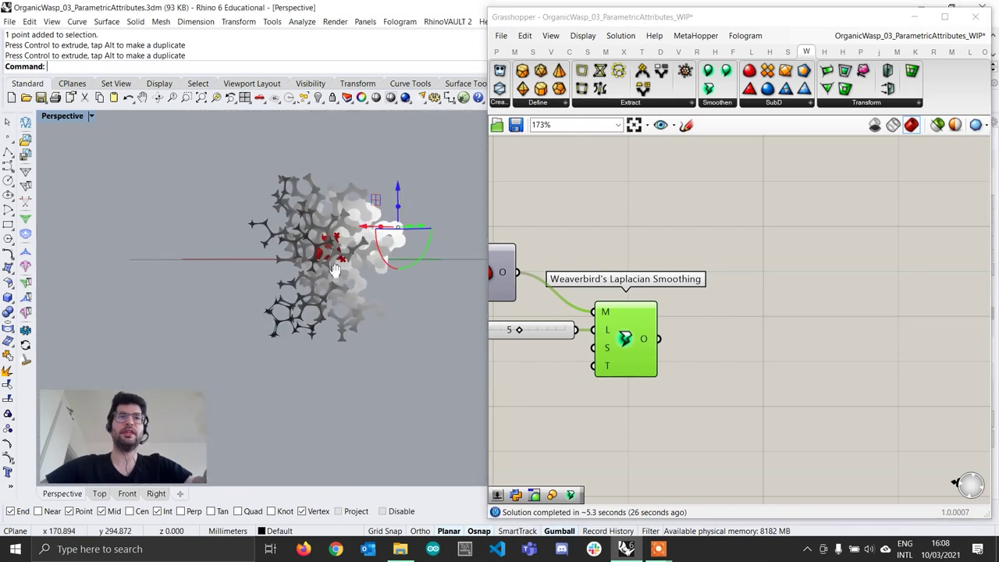
scroll(314, 290, "up", 3)
right_click_drag(314, 290, 258, 273)
right_click_drag(654, 356, 884, 351)
scroll(884, 351, "down", 2)
scroll(884, 351, "down", 2)
right_click_drag(686, 326, 782, 324)
mouse_move(700, 302)
scroll(700, 302, "down", 2)
right_click_drag(860, 328, 607, 336)
scroll(642, 337, "up", 4)
right_click_drag(225, 269, 325, 256)
scroll(654, 348, "up", 2)
left_click(691, 388)
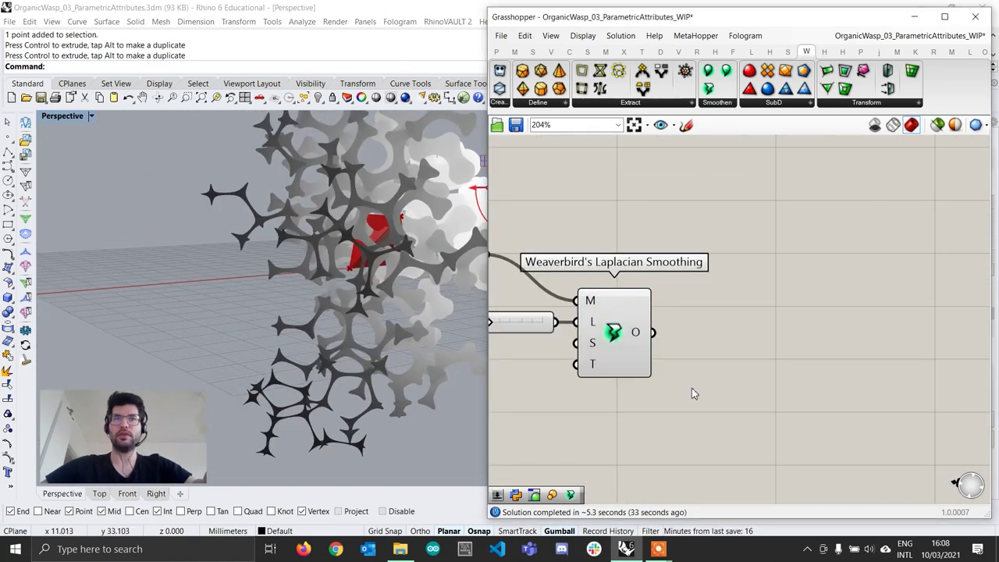
Add Weaverbird's Mesh Edges and connect the Laplacian Smoothing output to its G input
left_click(650, 103)
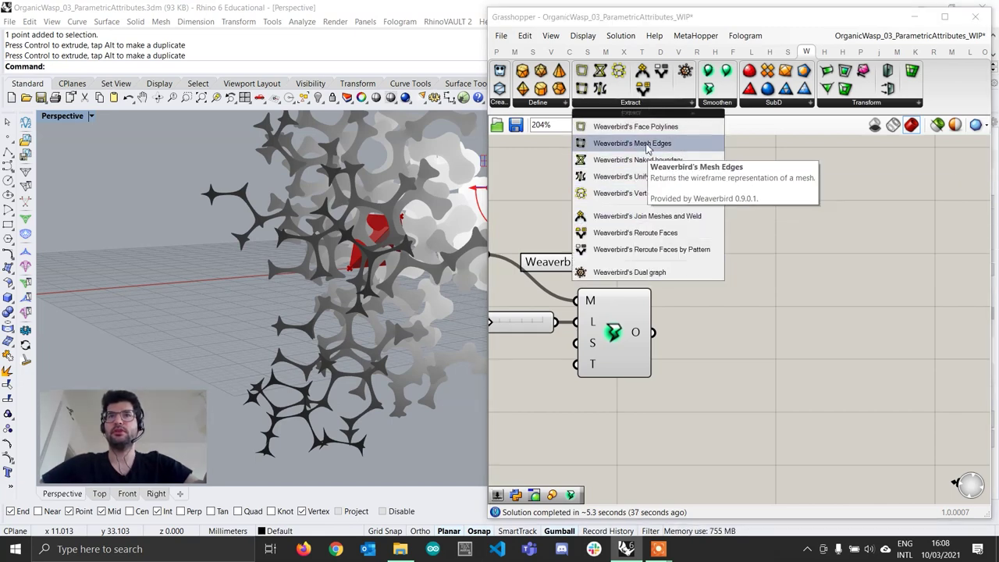
left_click_drag(632, 143, 751, 375)
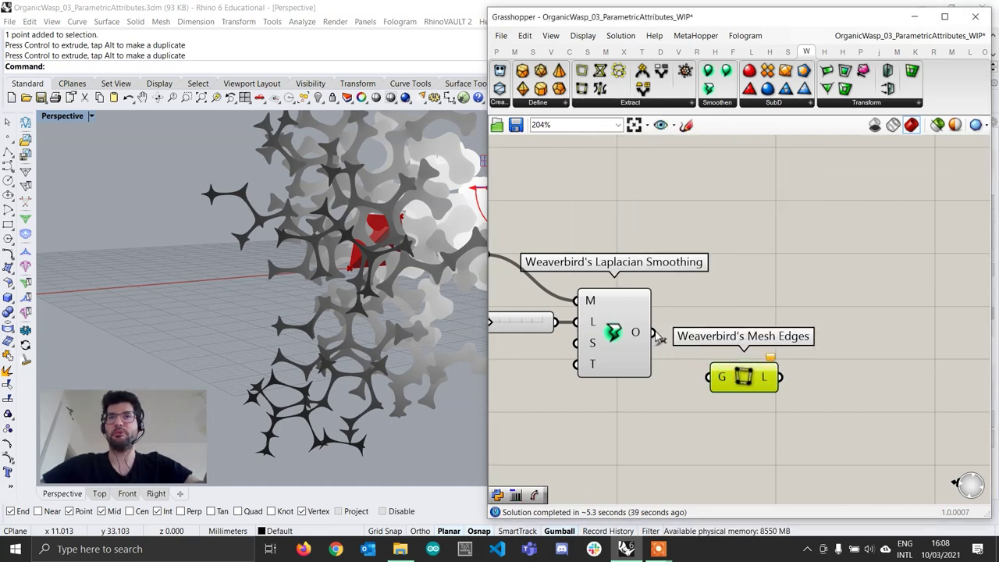
left_click_drag(653, 332, 716, 374)
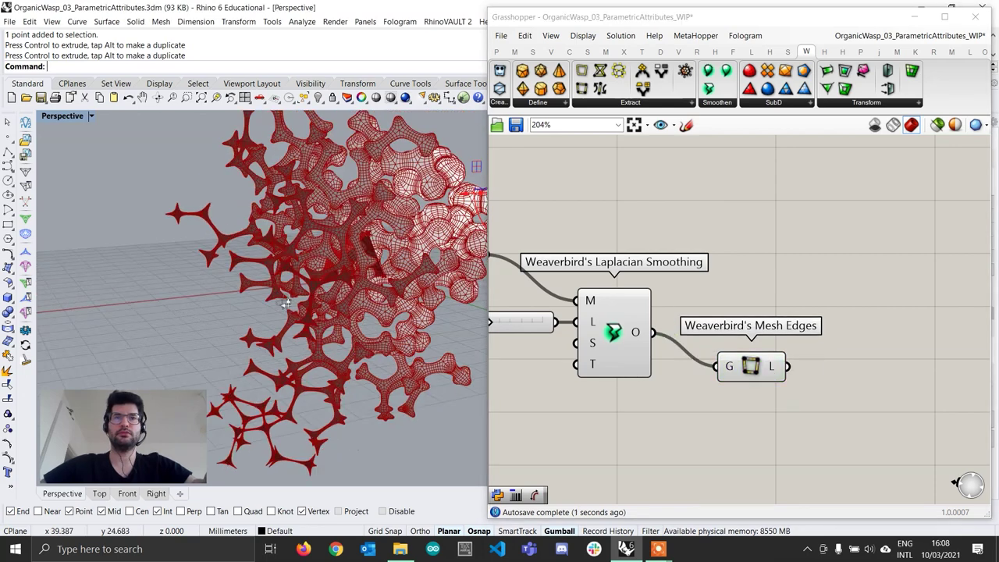
right_click_drag(769, 373, 645, 366)
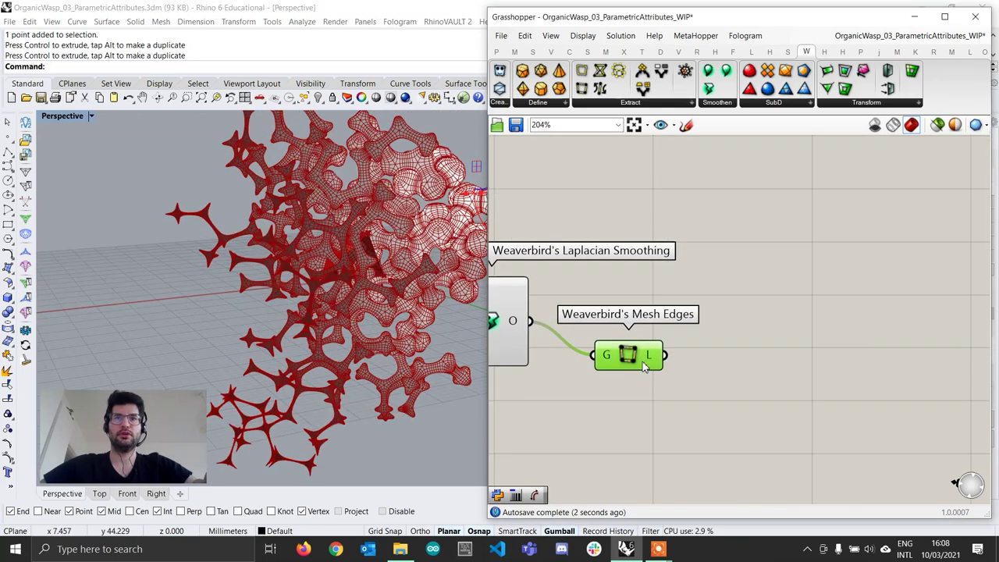
Add a Custom Preview Lineweights component and connect the L output of Mesh Edges to its G input
double_click(758, 387)
type("cus")
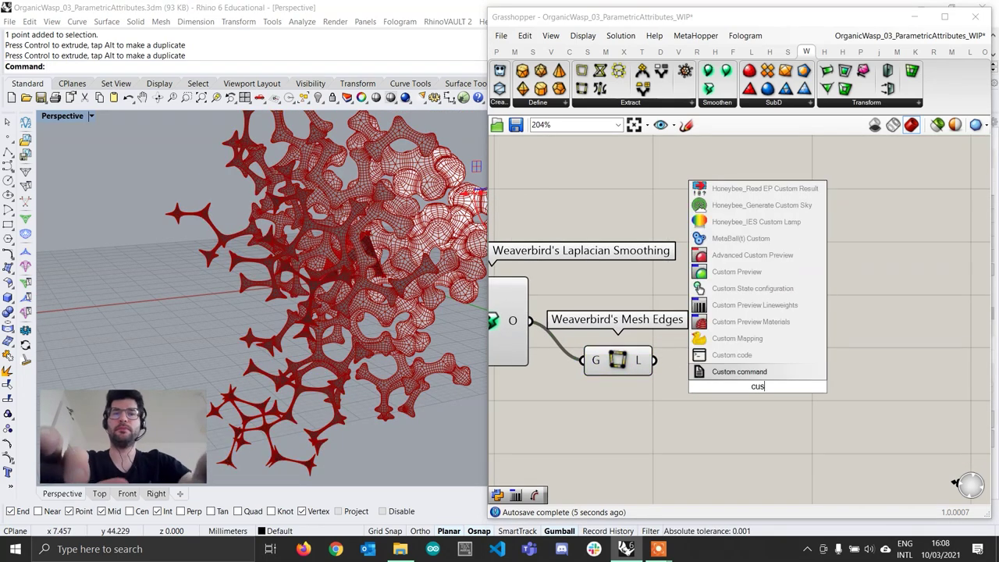
type("tom")
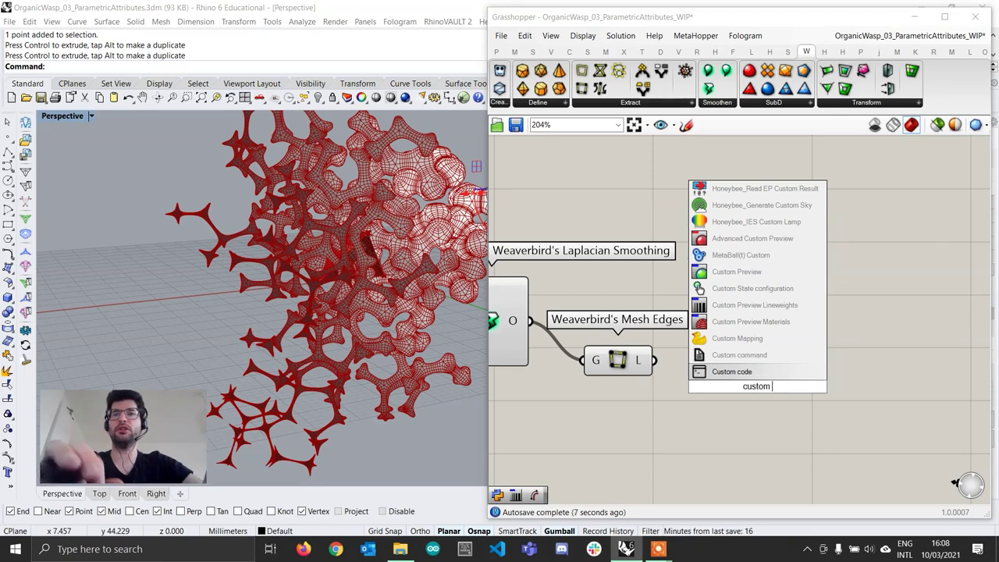
key("Up")
key("Up")
key("Up")
key("Up")
key("Return")
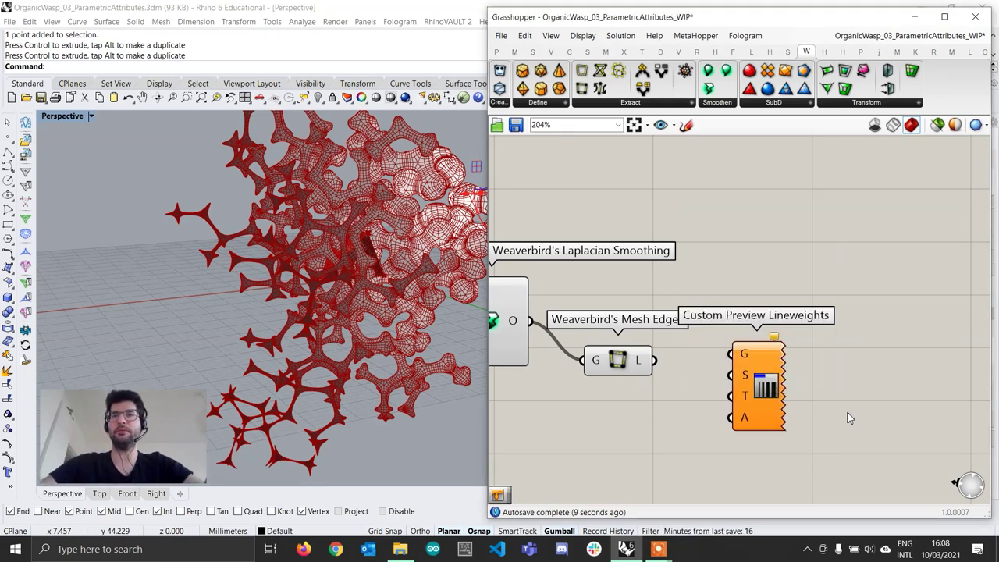
left_click_drag(654, 359, 734, 354)
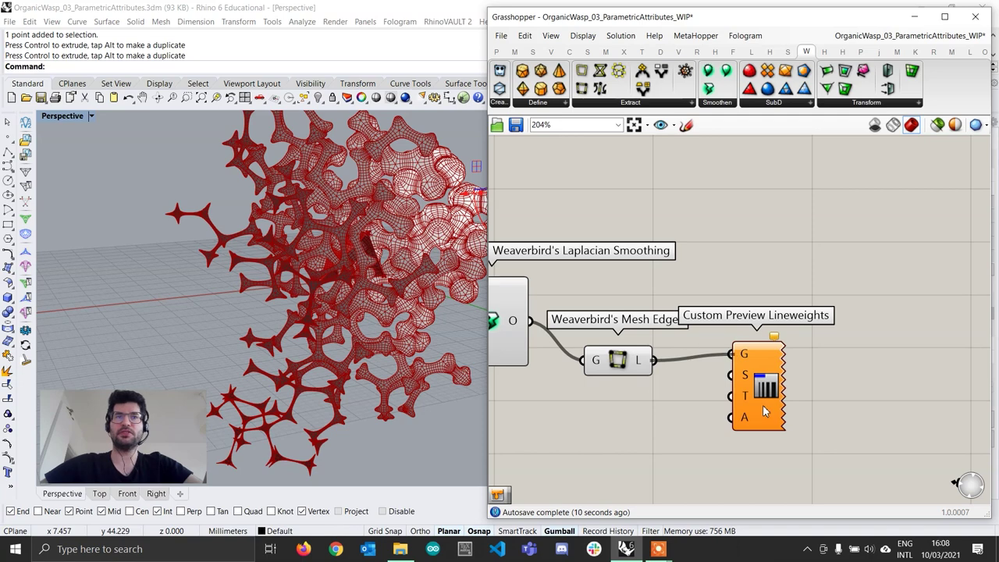
Reposition the Custom Preview Lineweights component and turn off the preview of Weaverbird's Mesh Edges
left_click_drag(762, 404, 792, 399)
left_click(809, 219)
left_click(825, 223)
right_click_drag(636, 383, 778, 341)
left_click_drag(800, 395, 738, 254)
middle_click(761, 233)
left_click(801, 254)
right_click_drag(830, 381, 698, 368)
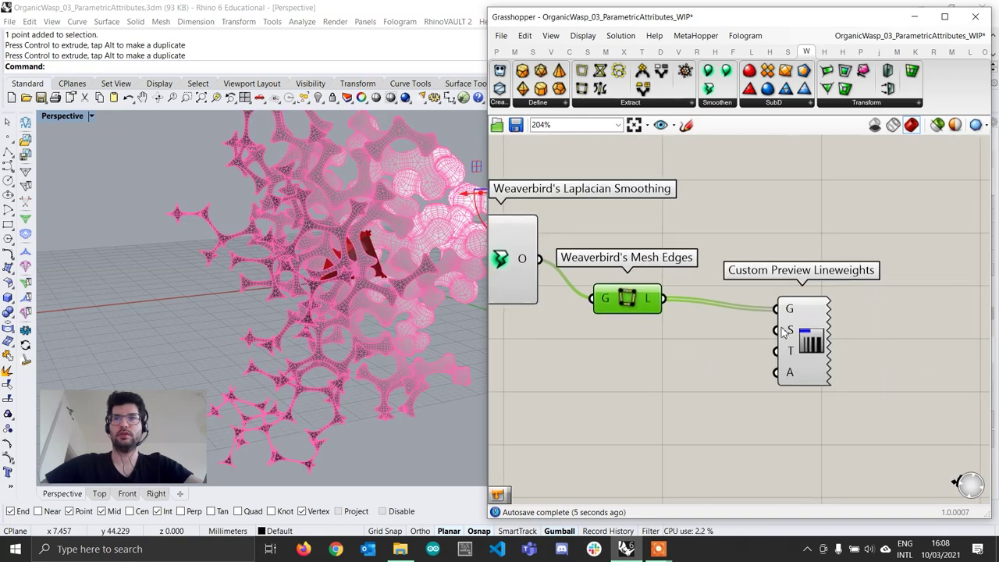
left_click(795, 362)
Add a Colour Swatch and connect it to the S input of Custom Preview Lineweights
double_click(669, 362)
type("swa")
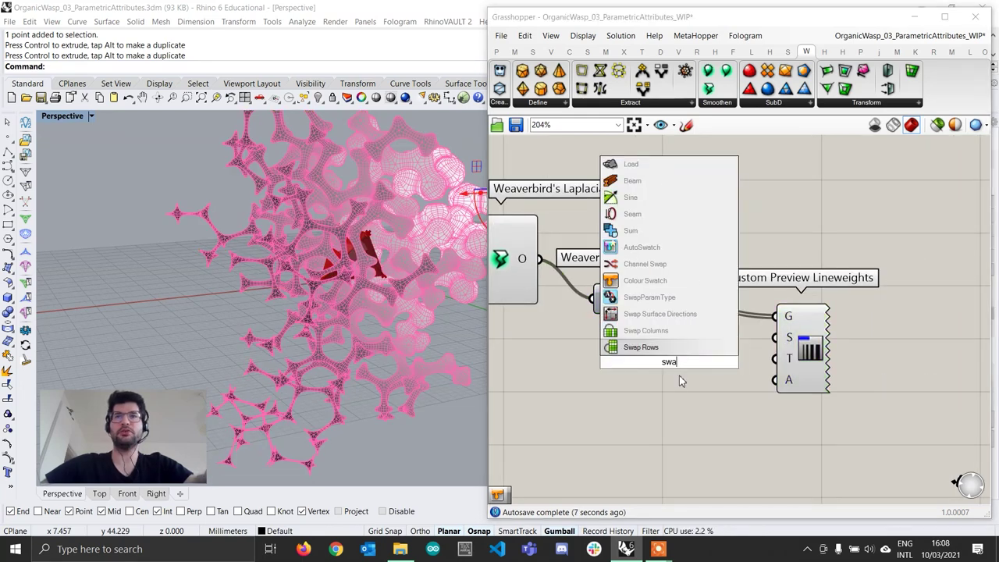
left_click(664, 282)
left_click_drag(717, 362, 774, 337)
Set the Colour Swatch to black and shift it slightly beneath Mesh Edges
left_click(694, 361)
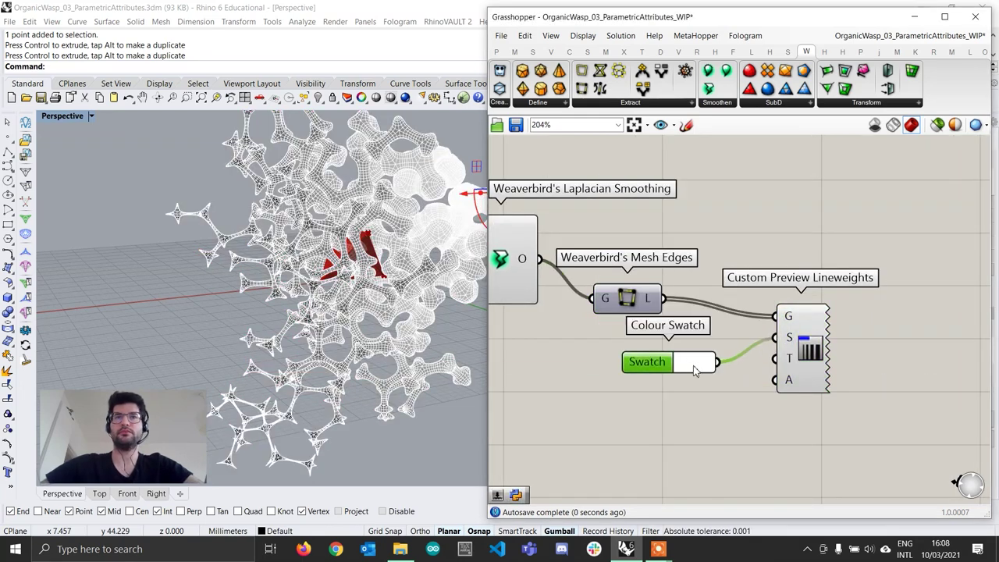
left_click(694, 361)
left_click_drag(749, 374, 801, 447)
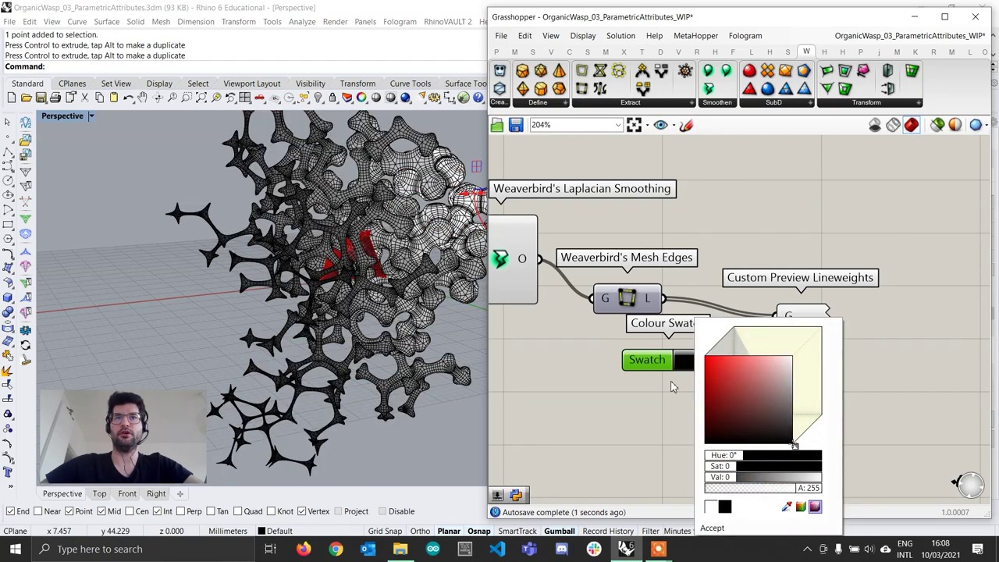
left_click(671, 383)
left_click_drag(656, 361, 651, 356)
left_click(611, 378)
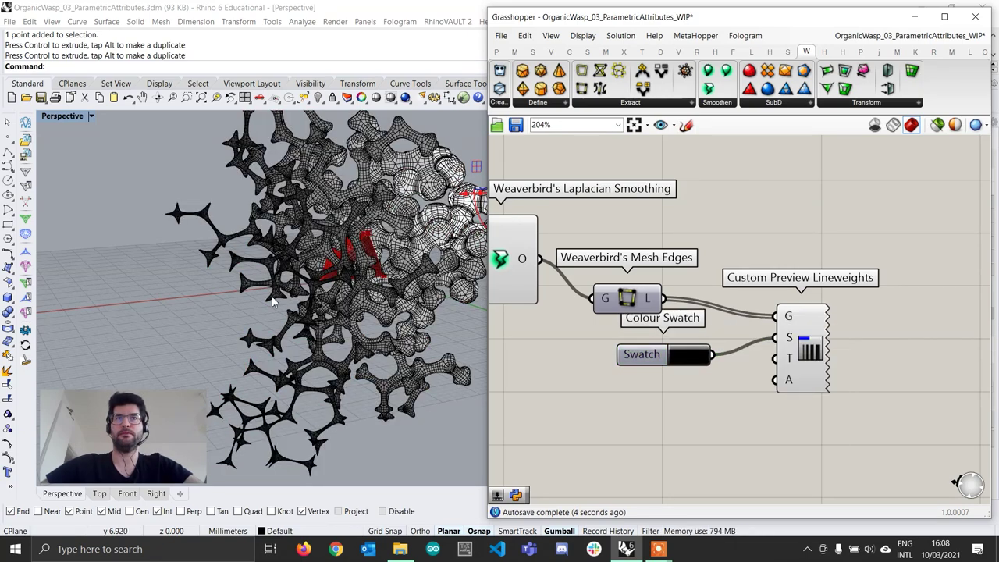
Set the Perspective viewport's display mode to Arctic and inspect the black-edged aggregation from near and far
mouse_move(272, 299)
right_mouse_down()
mouse_move(354, 302)
mouse_move(265, 296)
right_mouse_up()
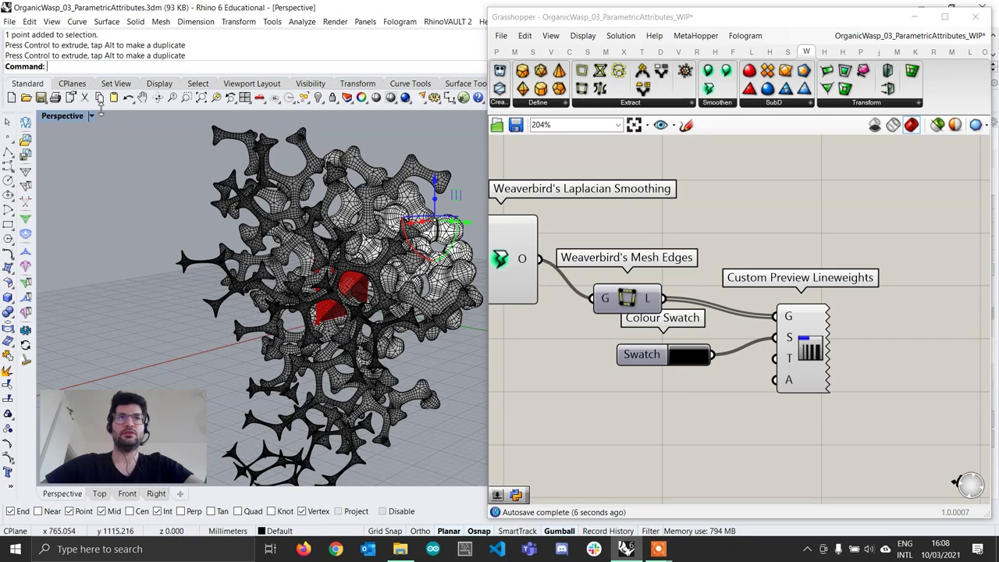
left_click(61, 115)
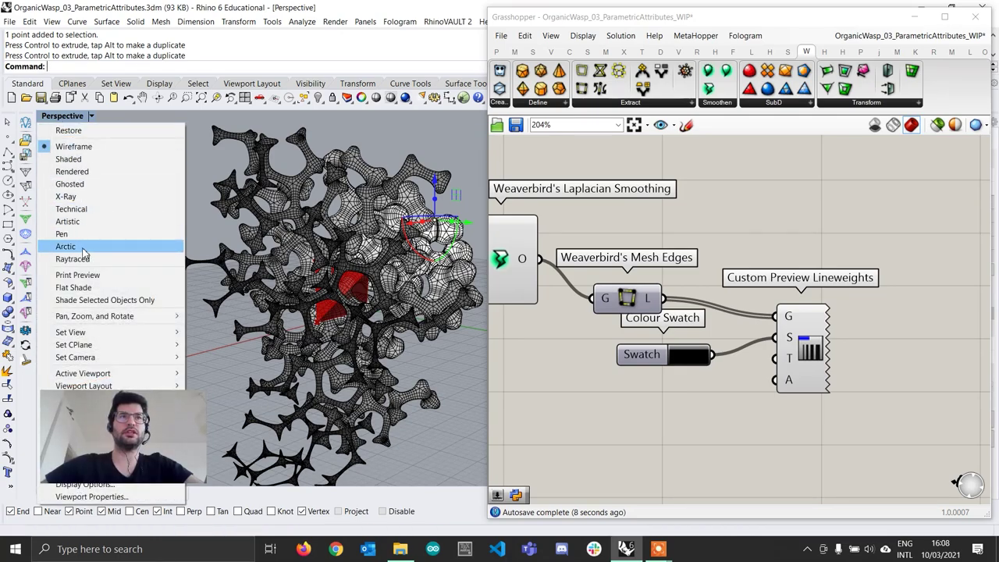
left_click(84, 246)
scroll(376, 273, "down", 5)
right_click_drag(376, 273, 386, 247)
scroll(315, 272, "up", 8)
scroll(244, 268, "down", 4)
scroll(300, 351, "down", 6)
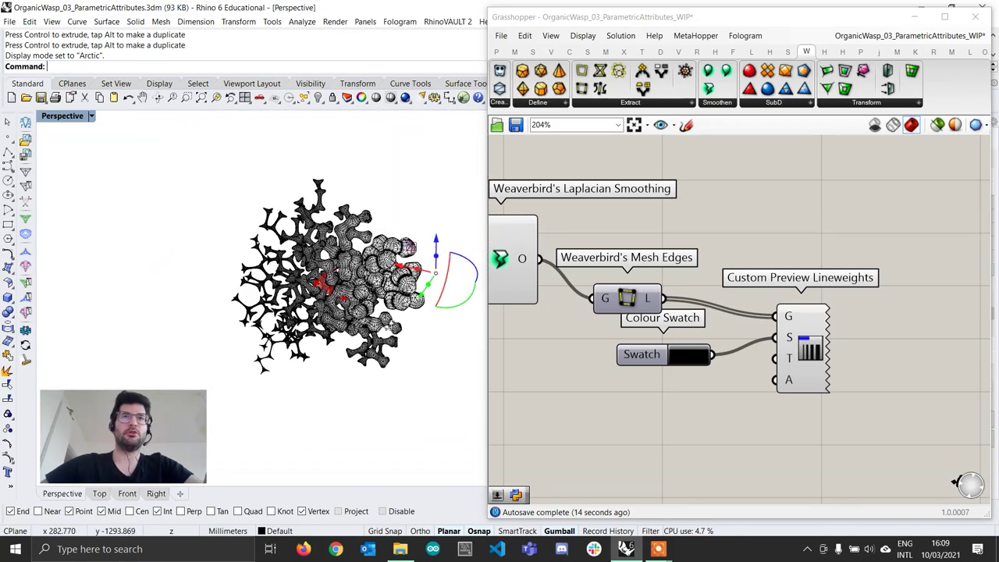
Move the attractor point along its X axis into the aggregation and inspect the regenerated mesh up close
left_click_drag(400, 270, 304, 244)
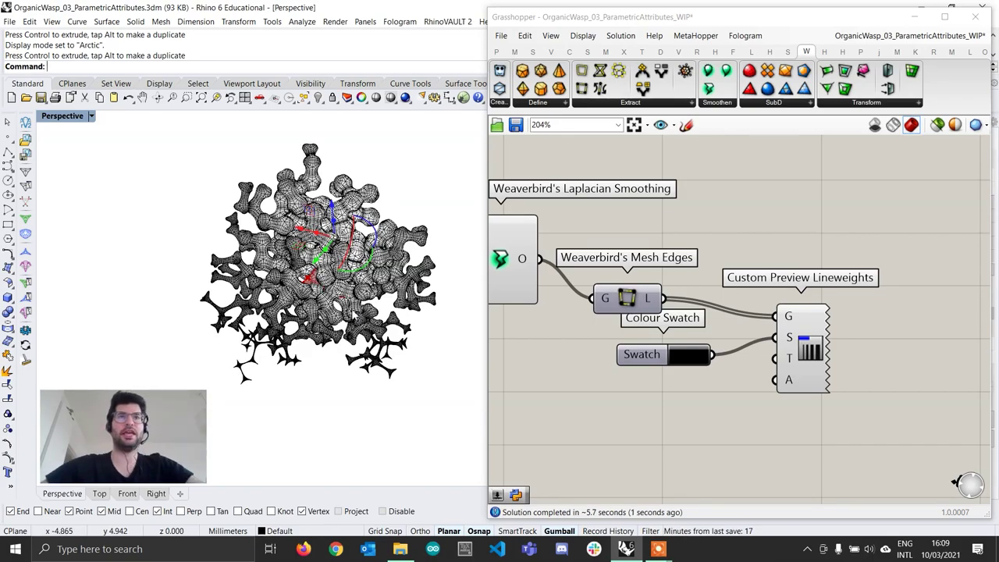
scroll(279, 359, "up", 4)
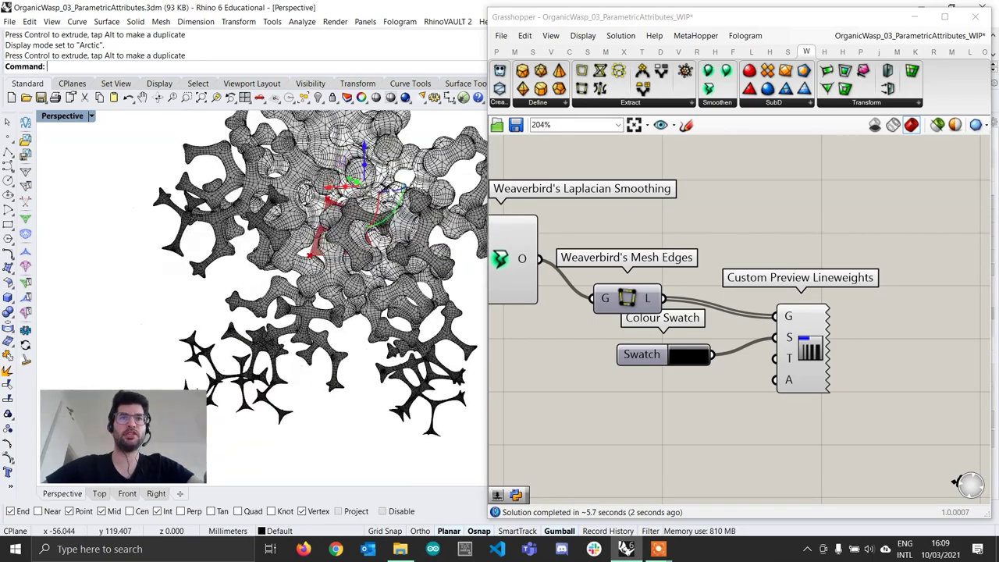
right_click_drag(254, 388, 346, 392)
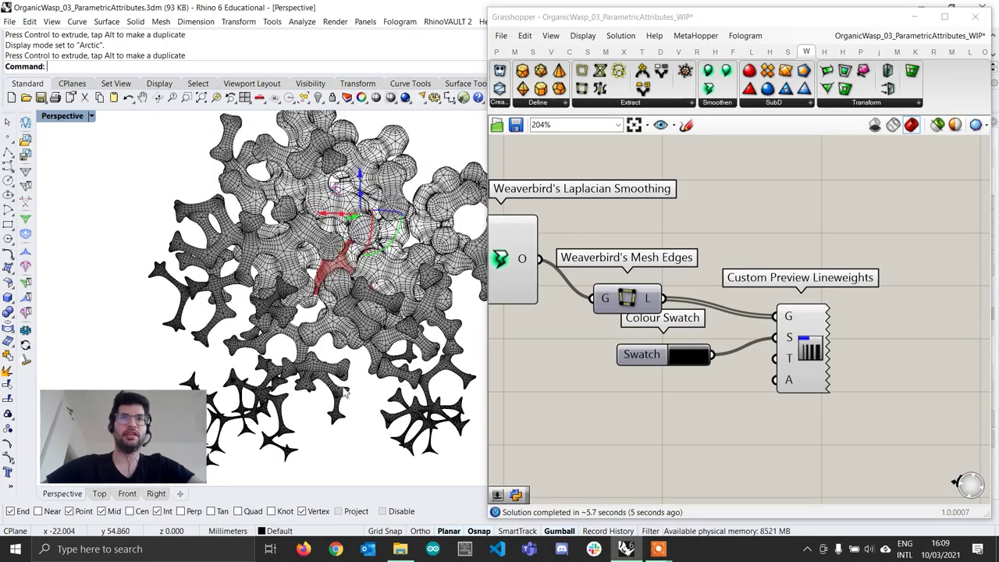
double_click(811, 19)
right_click_drag(467, 406, 468, 364)
double_click(654, 23)
Set the Domain start slider of Construct Domain to 0.25 and zoom in on the thinned mesh
scroll(687, 264, "down", 6)
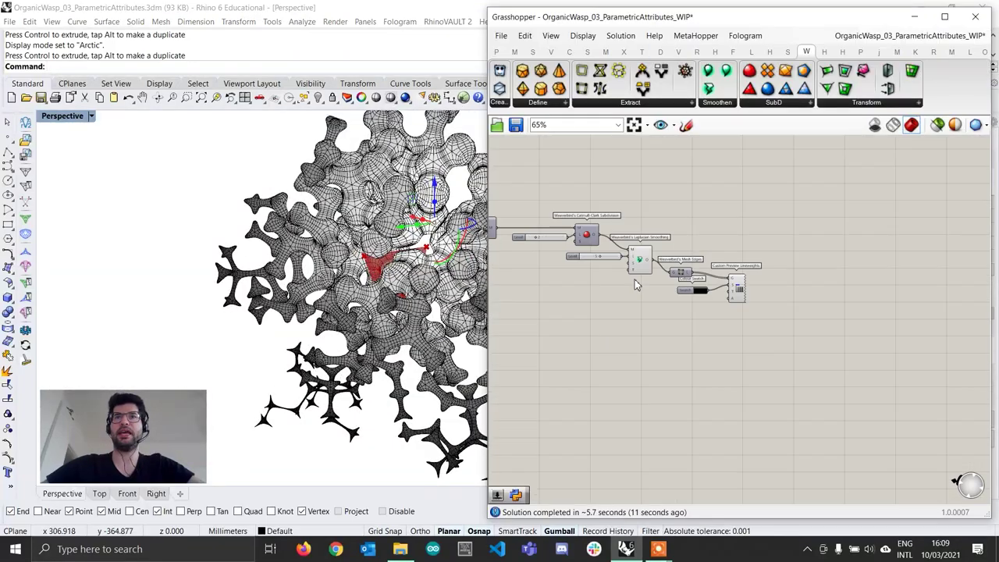
right_click_drag(635, 285, 833, 312)
scroll(720, 336, "up", 5)
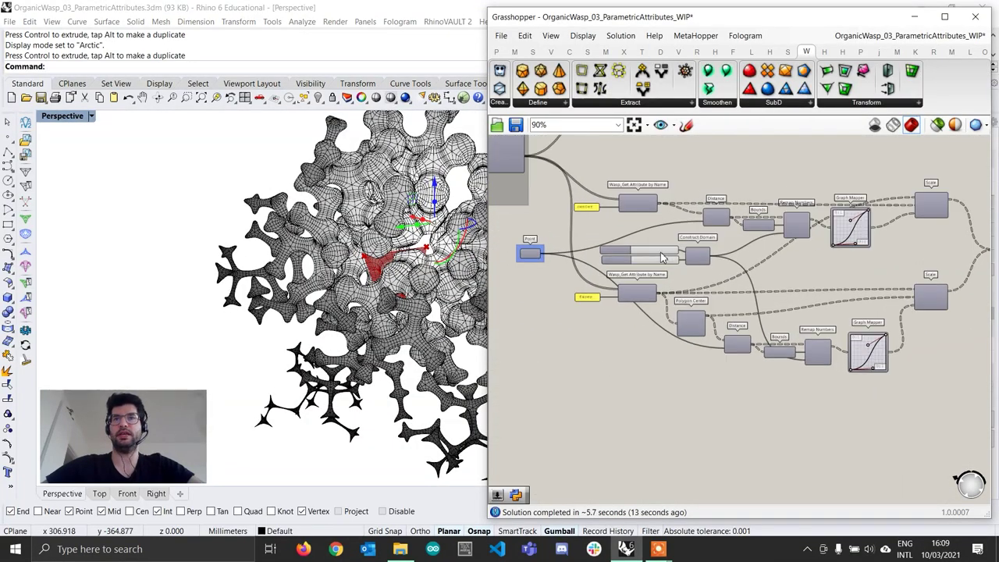
scroll(663, 264, "up", 1)
double_click(655, 248)
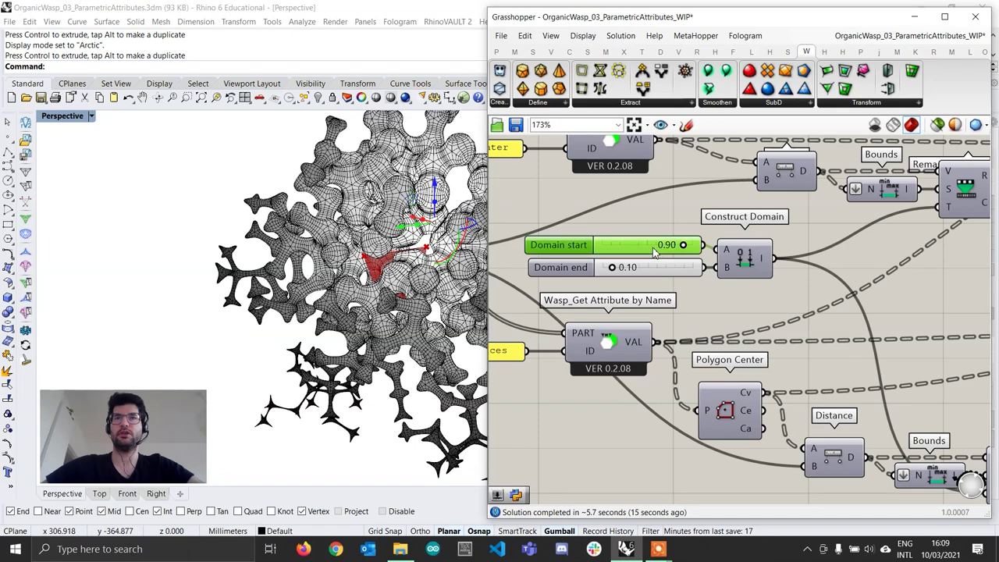
type(".25")
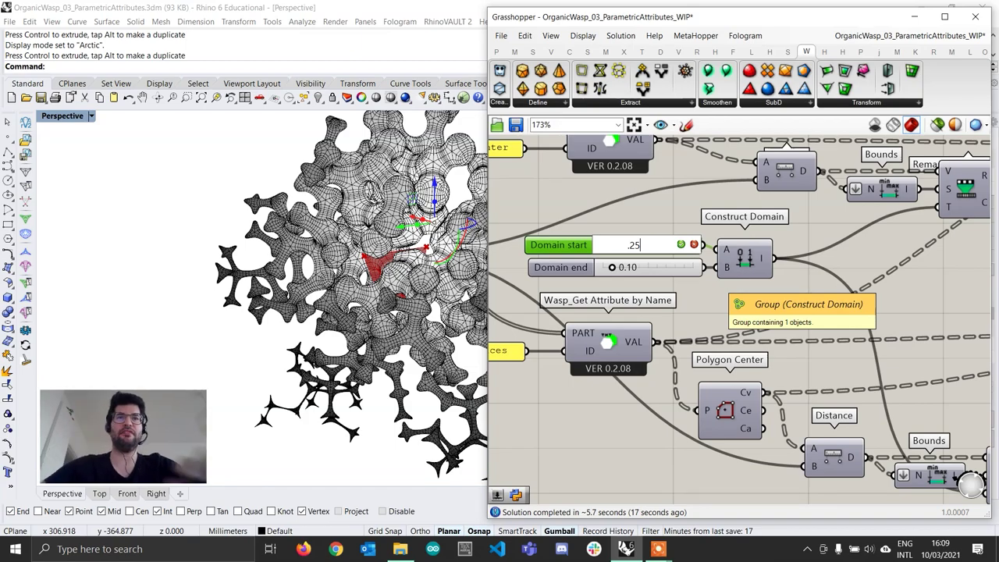
key("Return")
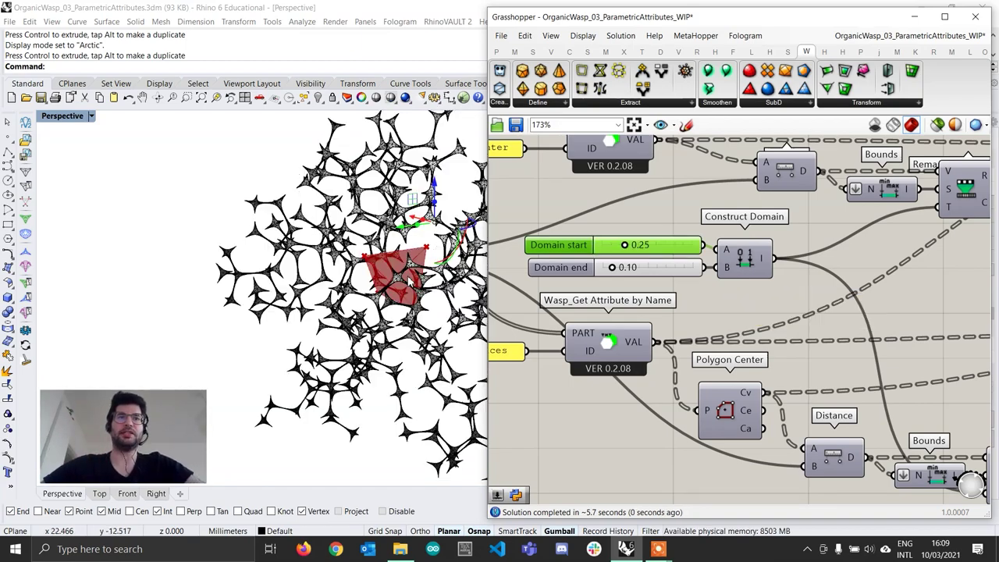
scroll(400, 280, "up", 5)
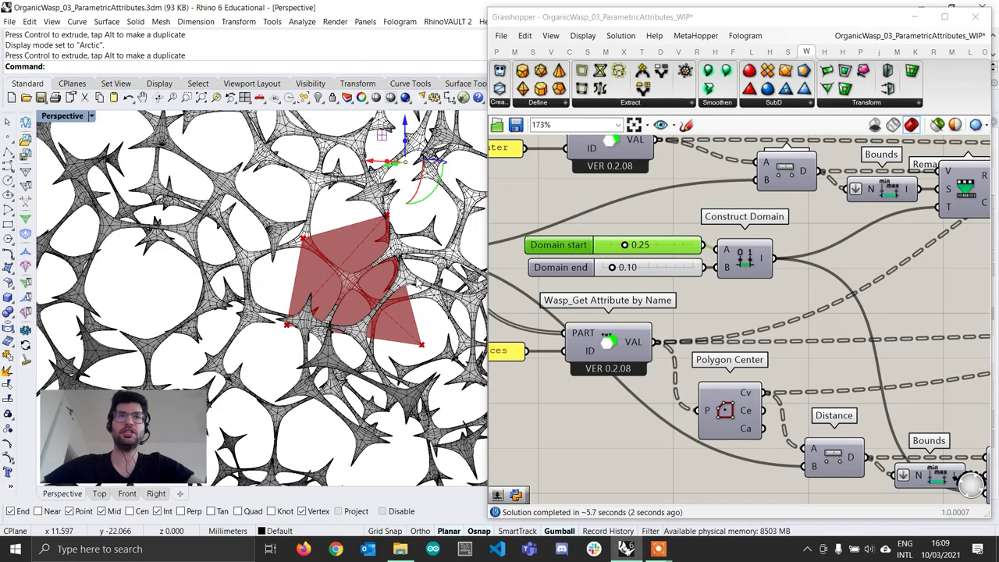
Set the Domain end slider of Construct Domain to 0.80
right_click_drag(418, 282, 382, 294)
double_click(672, 267)
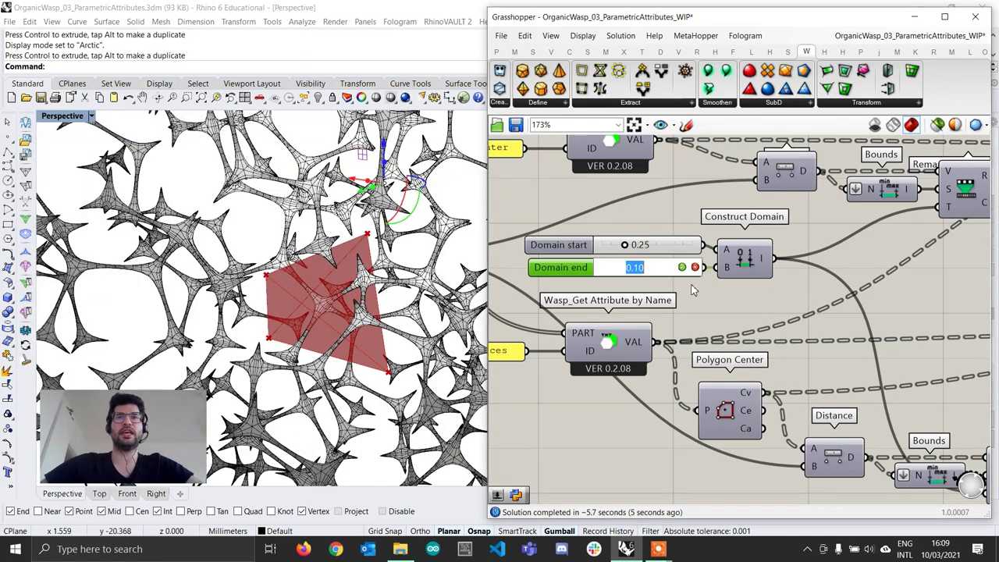
type(".")
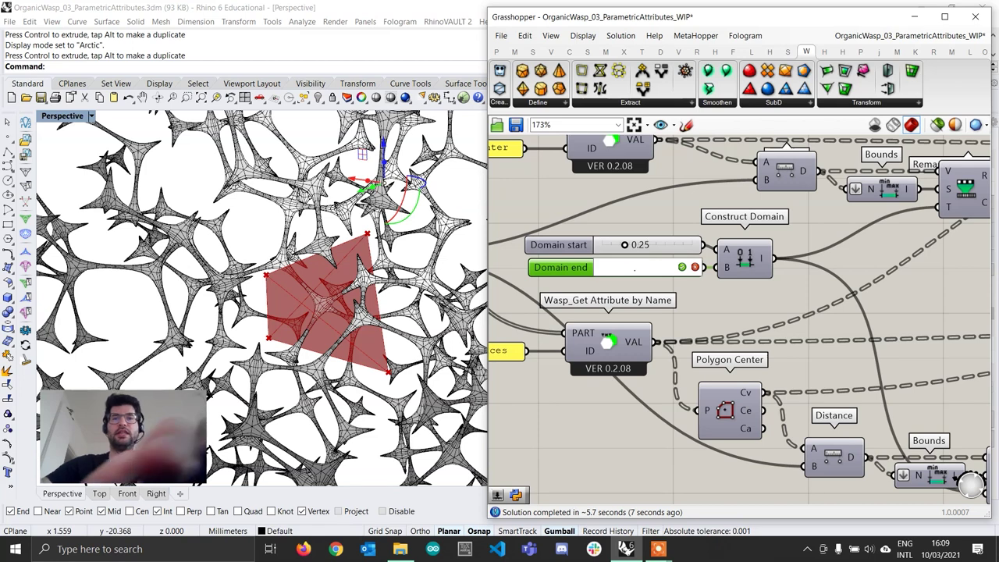
type("8")
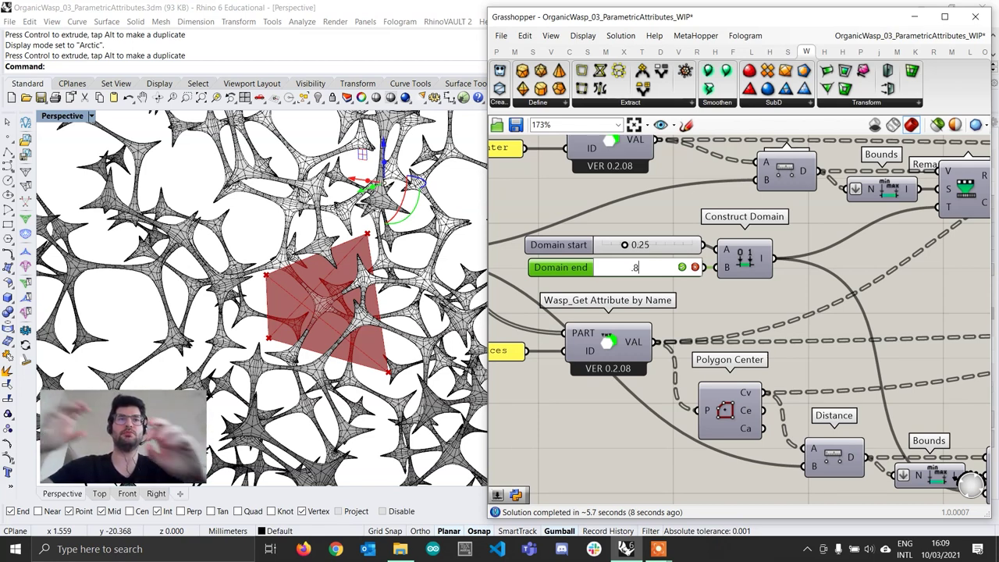
key("Return")
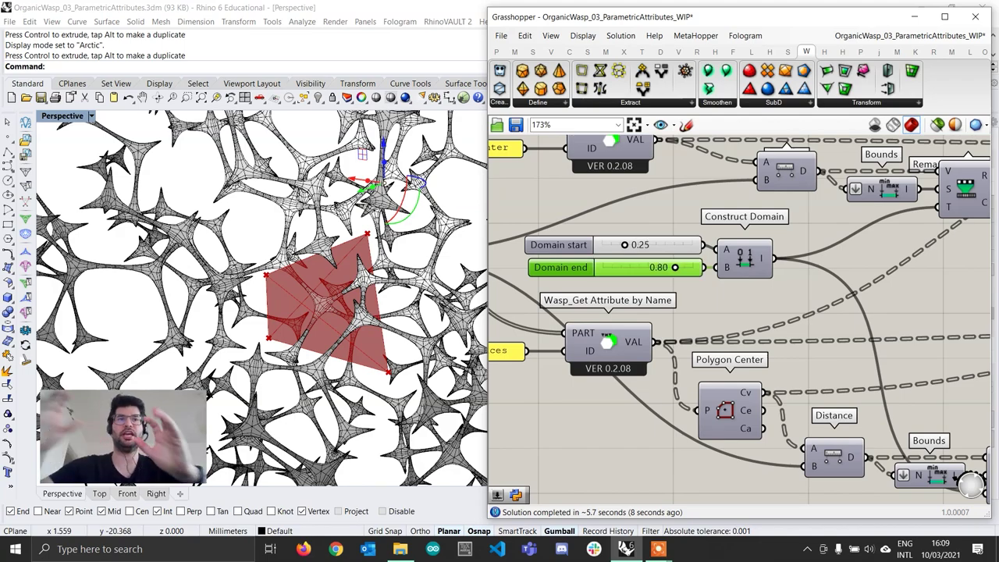
Move the attractor point downward along its Z axis within the aggregation
right_click_drag(292, 338, 400, 174)
left_click_drag(389, 176, 389, 235)
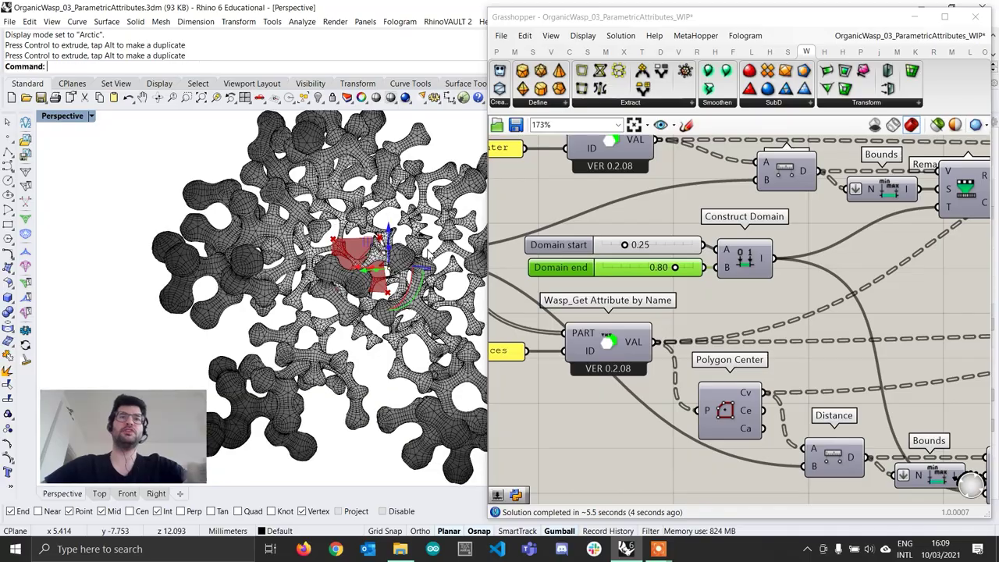
Collapse the Grasshopper window to its title bar and inspect the thickened aggregation around the attractor from several angles and up close
left_click(720, 19)
double_click(720, 22)
right_click_drag(499, 211, 648, 257)
right_click_drag(411, 289, 515, 262)
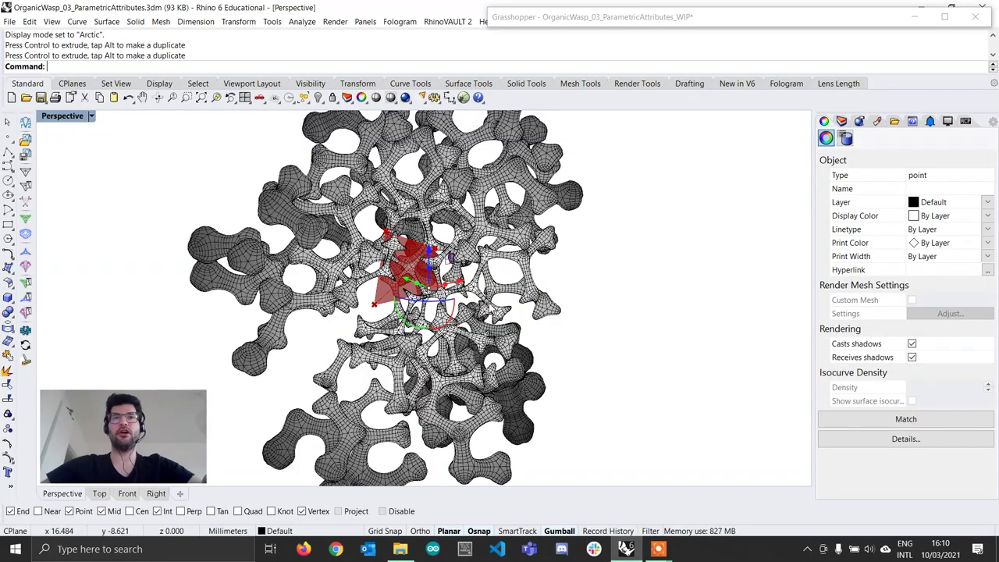
right_click_drag(485, 270, 559, 309, "shift")
scroll(540, 311, "up", 8)
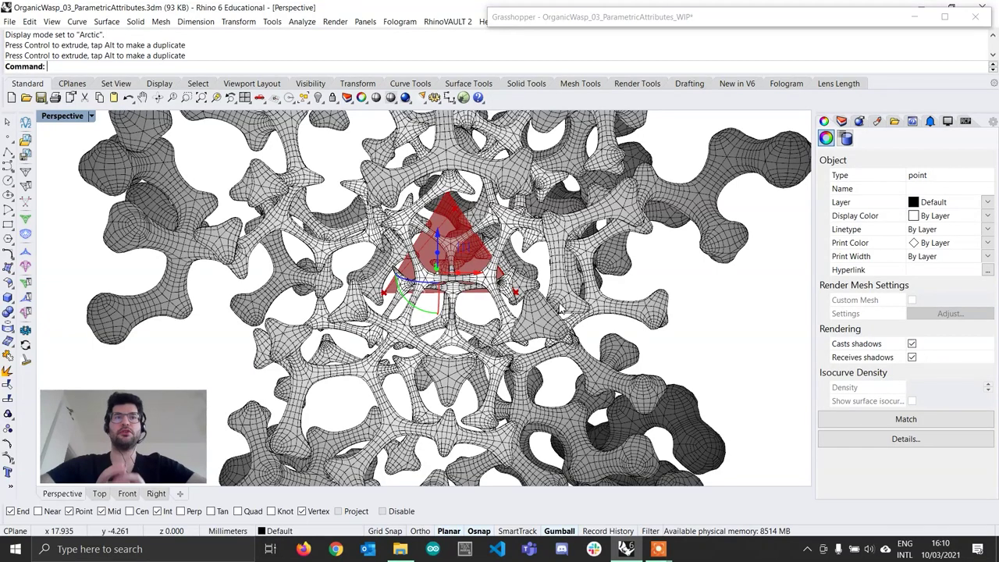